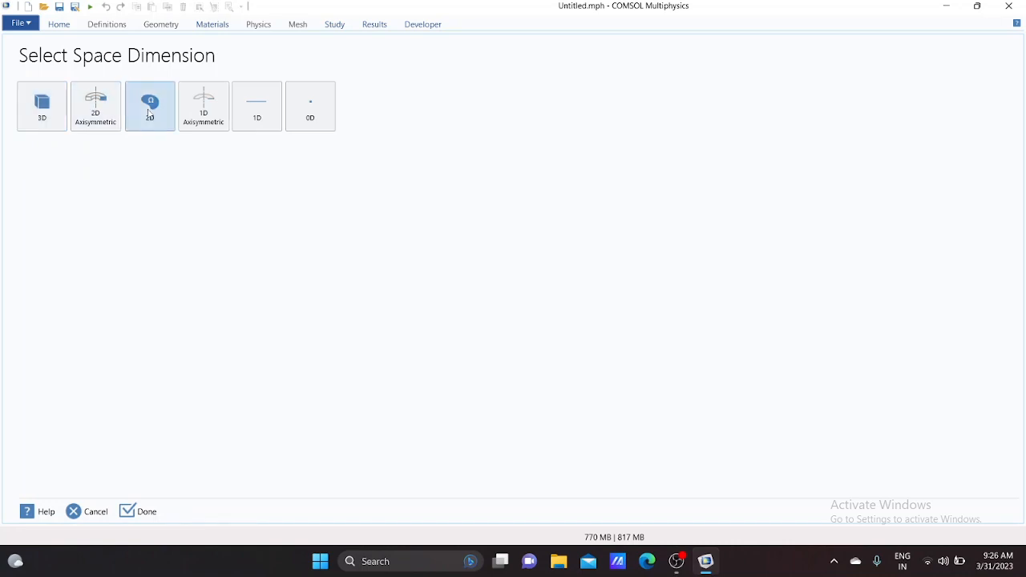
Choose a 2D space dimension and add the Piezoelectricity interface from Structural Mechanics
{"action": "left_click", "coordinate": [148, 108]}
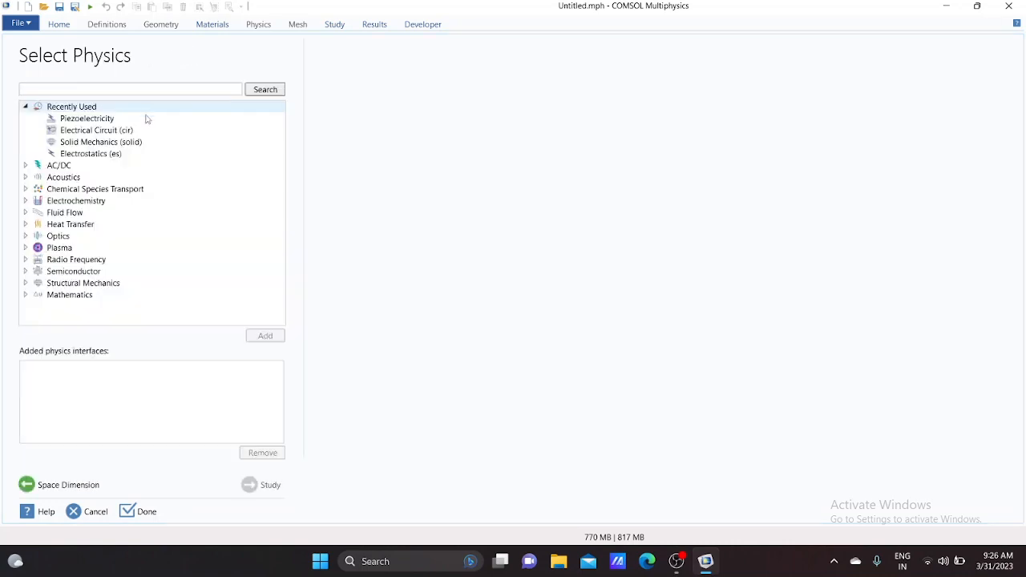
{"action": "left_click", "coordinate": [26, 283]}
{"action": "scroll", "coordinate": [73, 271], "scroll_direction": "down", "scroll_amount": 3}
{"action": "scroll", "coordinate": [74, 271], "scroll_direction": "down", "scroll_amount": 2}
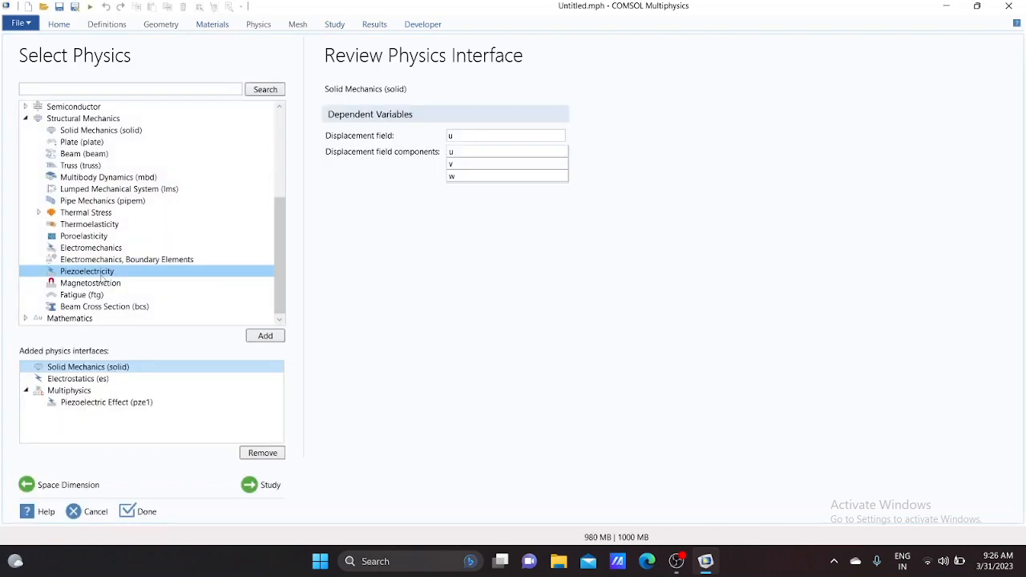
{"action": "scroll", "coordinate": [102, 278], "scroll_direction": "up", "scroll_amount": 1}
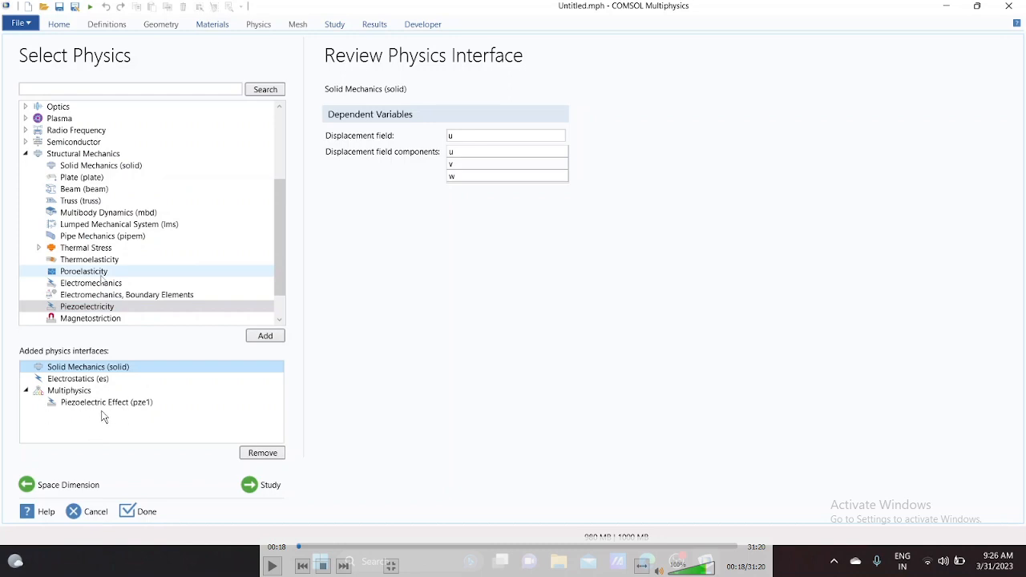
{"action": "scroll", "coordinate": [102, 279], "scroll_direction": "up", "scroll_amount": 1}
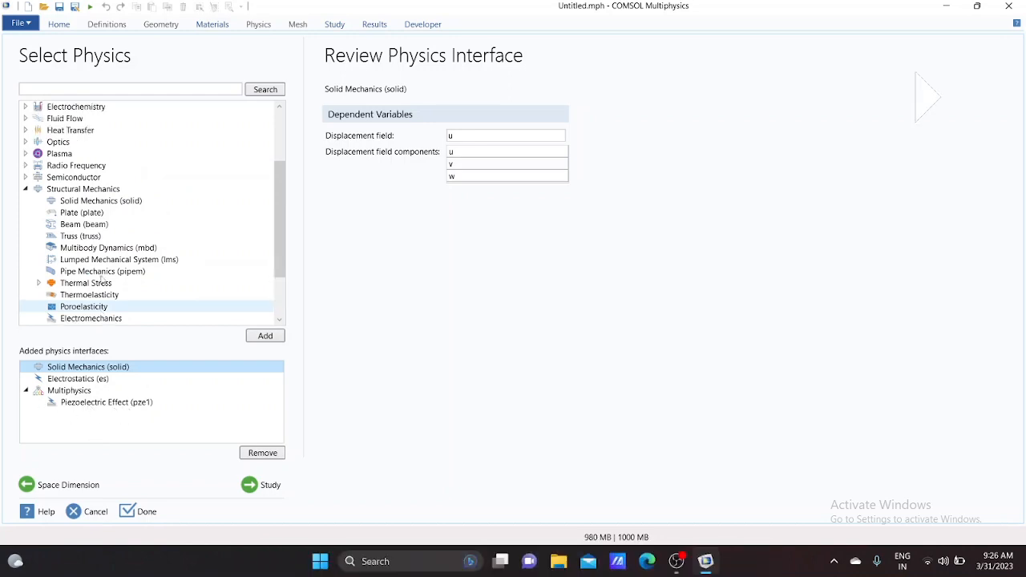
{"action": "scroll", "coordinate": [102, 278], "scroll_direction": "up", "scroll_amount": 3}
Add the Electrical Circuit interface from the AC/DC physics group
{"action": "left_click", "coordinate": [26, 166]}
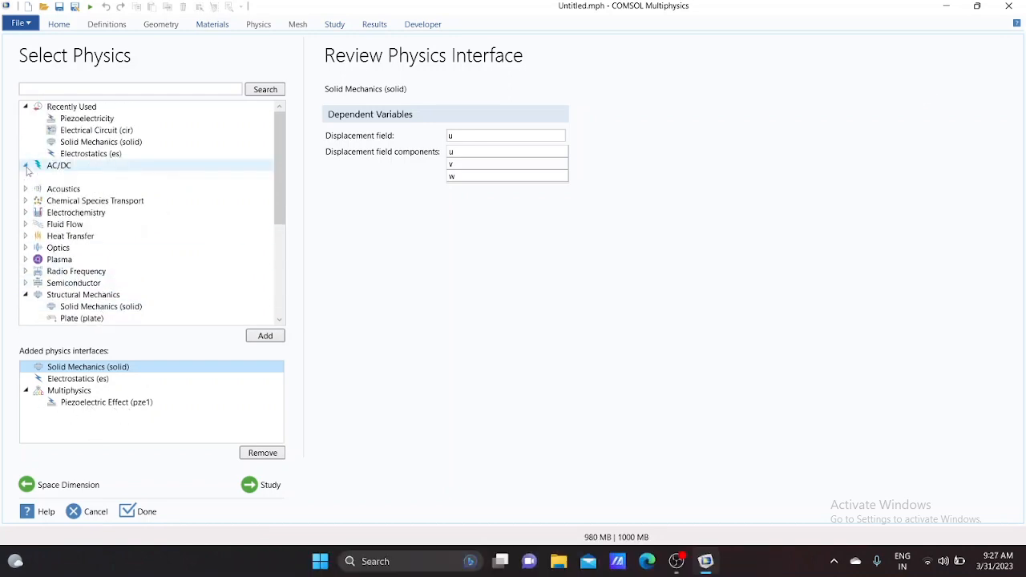
{"action": "left_click", "coordinate": [76, 249]}
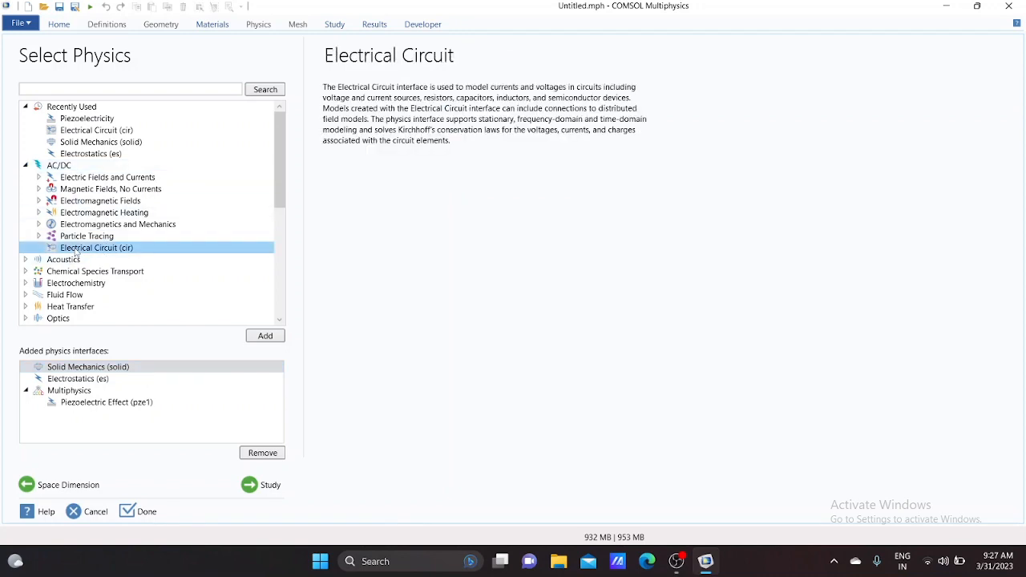
{"action": "left_click", "coordinate": [266, 337]}
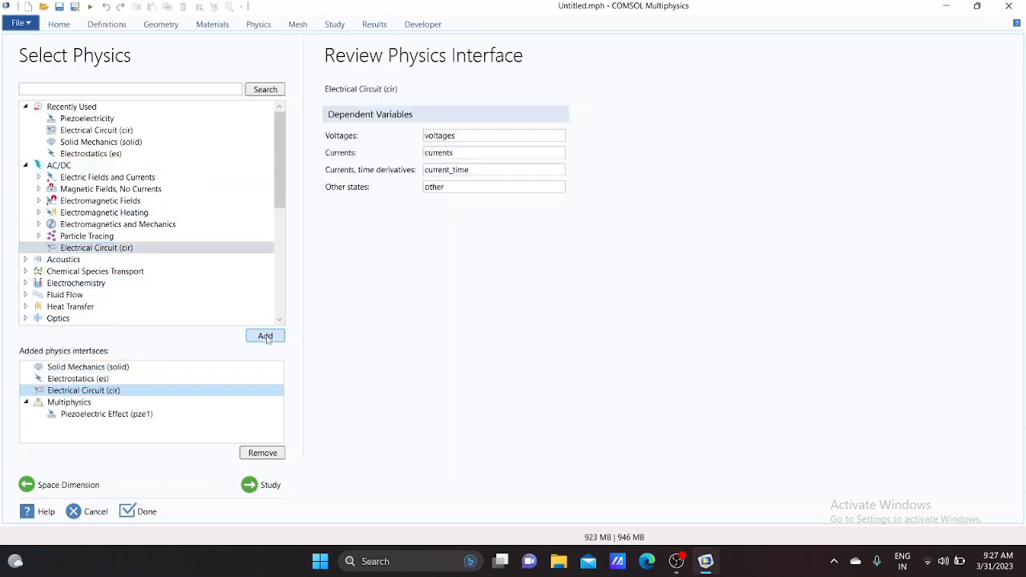
Add a Frequency Domain study and finish the model setup
{"action": "left_click", "coordinate": [268, 484]}
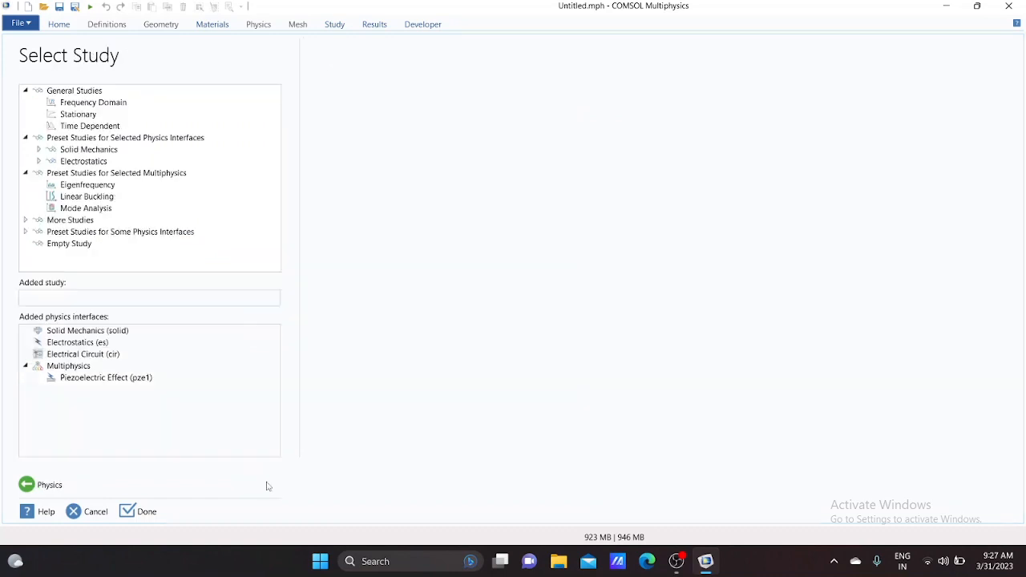
{"action": "left_click", "coordinate": [86, 103]}
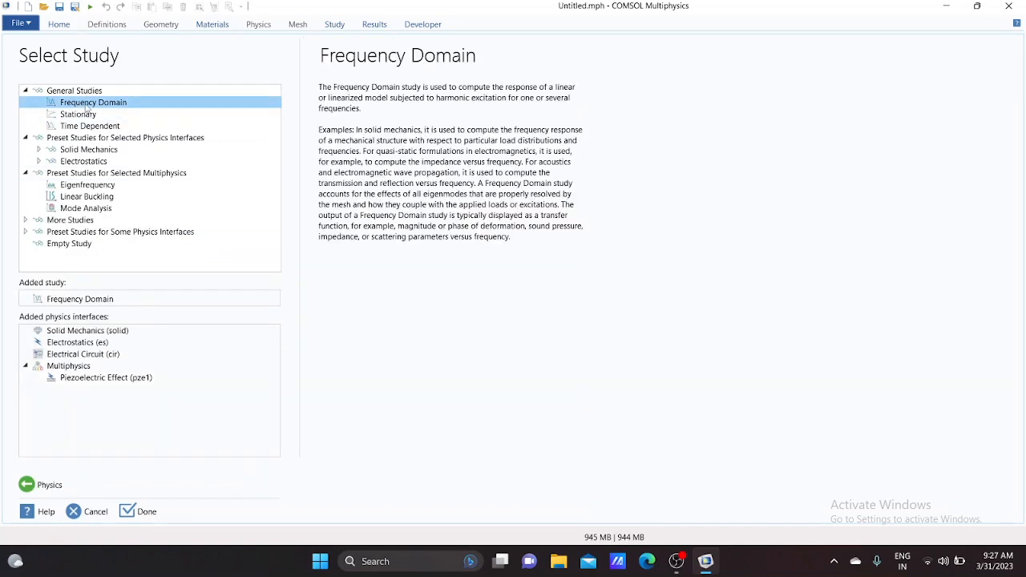
{"action": "double_click", "coordinate": [86, 105]}
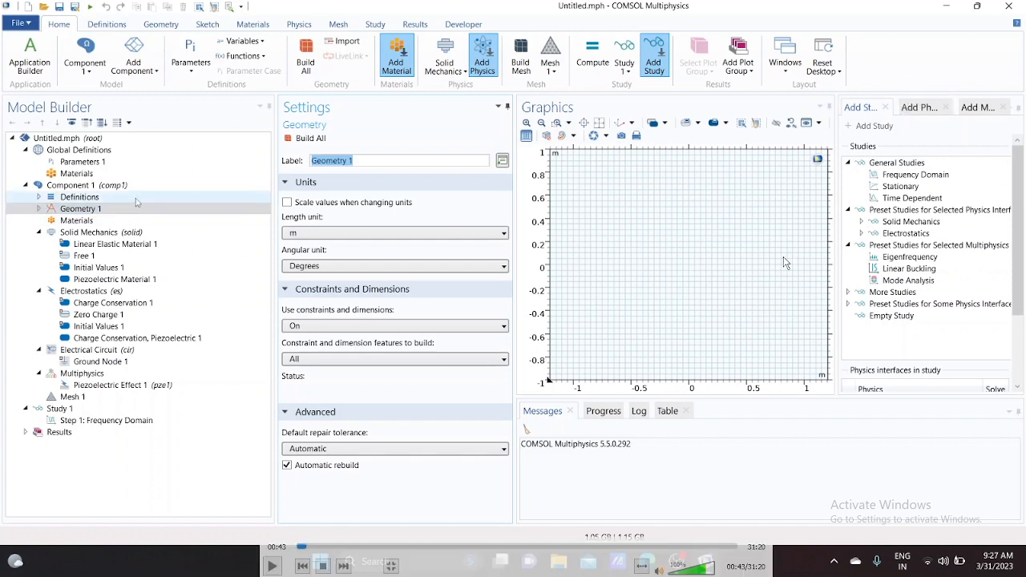
In Parameters 1, define a parameter acc with expression 1
{"action": "left_click", "coordinate": [94, 163]}
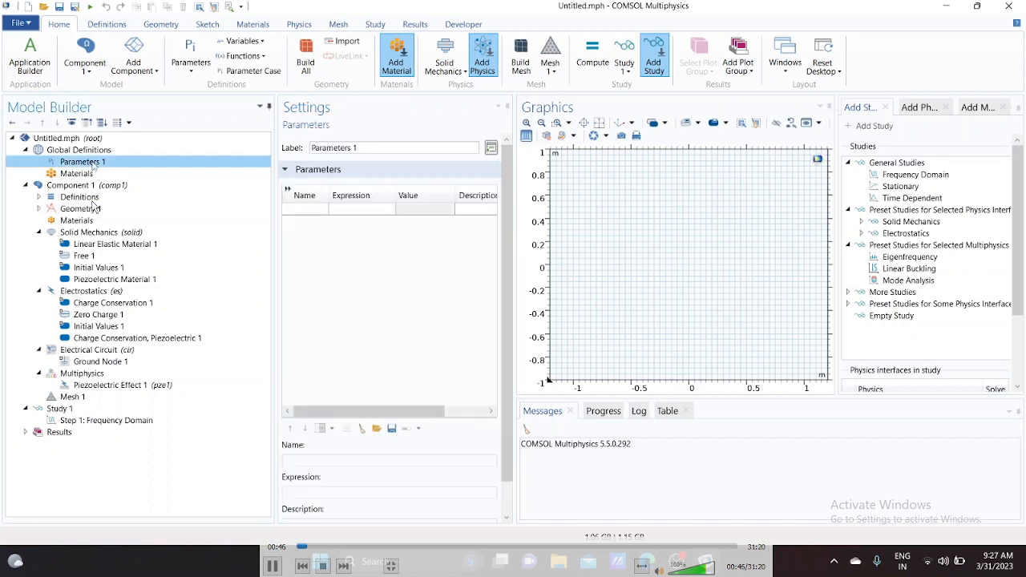
{"action": "left_click", "coordinate": [318, 213]}
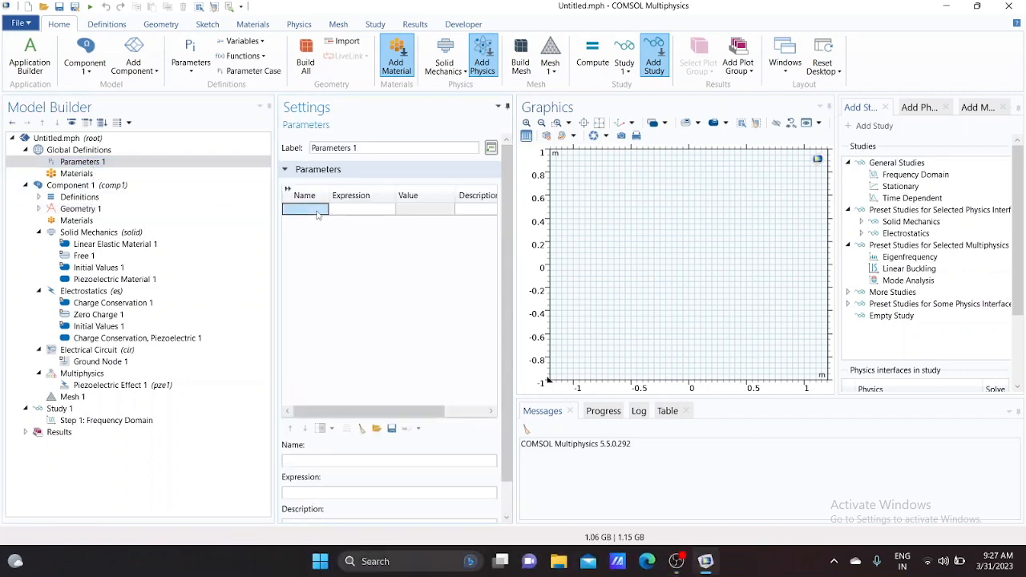
{"action": "type", "text": "acc"}
{"action": "left_click", "coordinate": [373, 211]}
{"action": "type", "text": "1"}
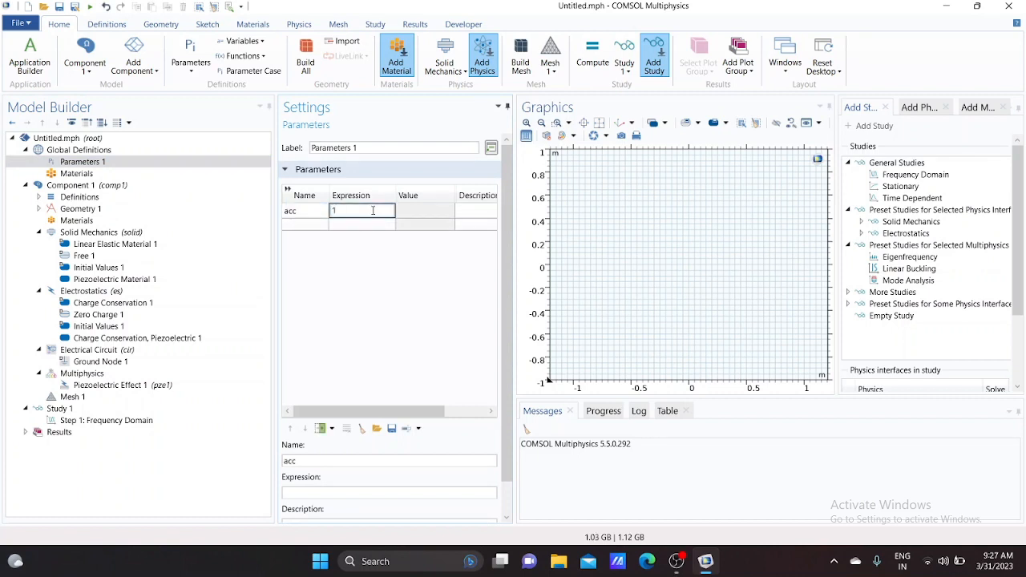
Give acc the description Acceleration (g)
{"action": "left_click", "coordinate": [474, 212]}
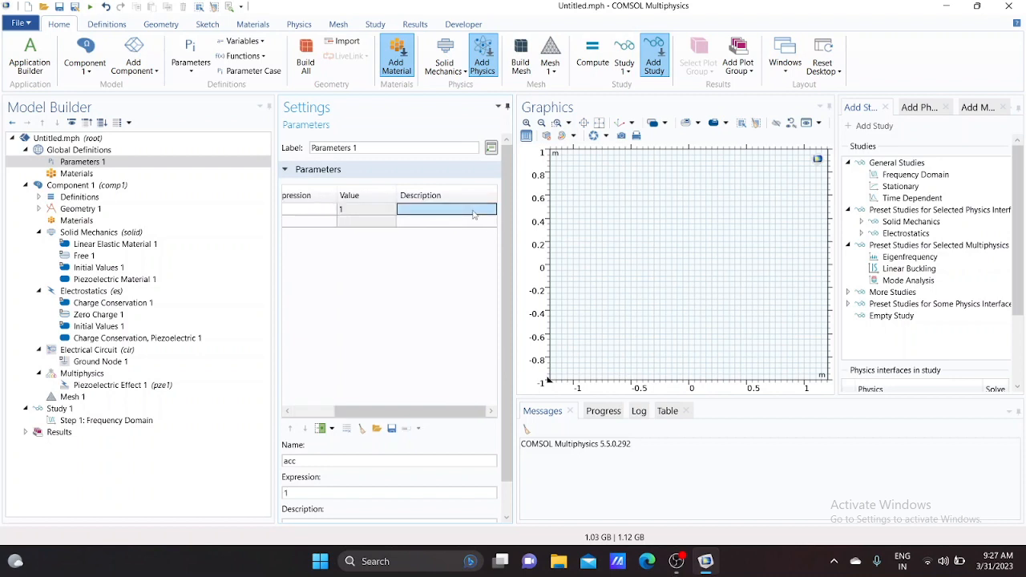
{"action": "type", "text": "A"}
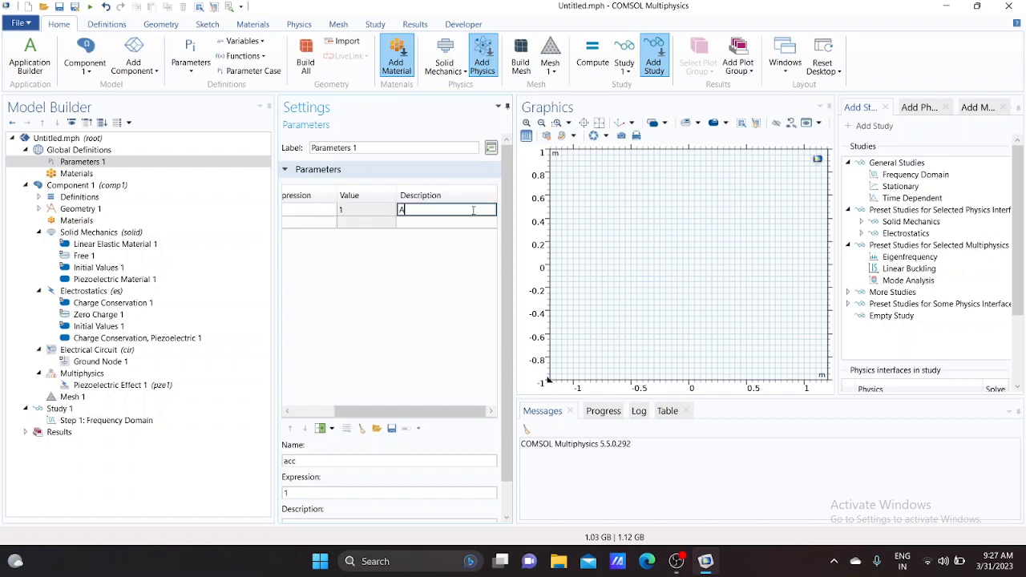
{"action": "type", "text": "cceleration (g"}
{"action": "left_click_drag", "start_coordinate": [418, 411], "coordinate": [375, 411]}
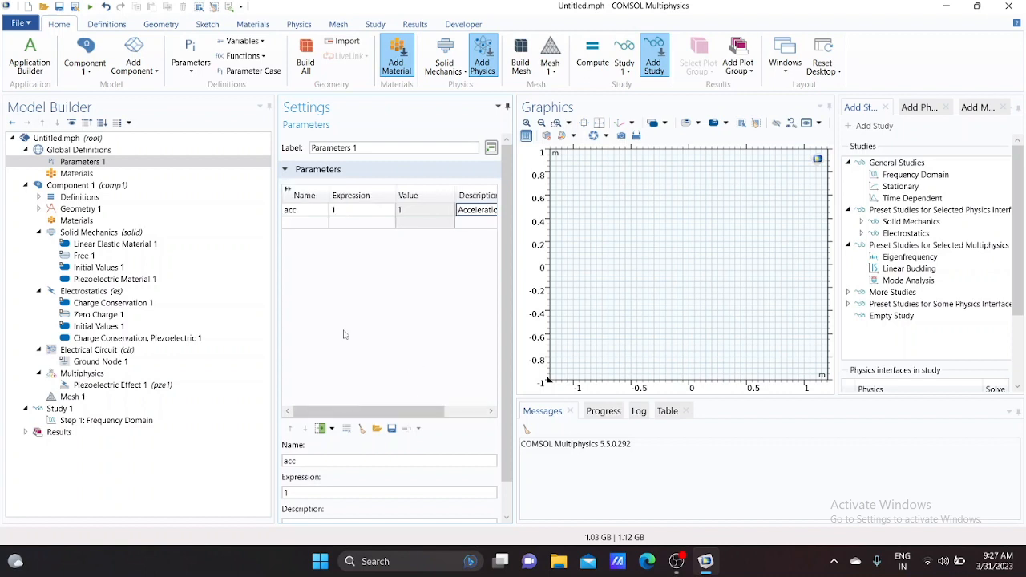
Add a parameter R_load with expression 12[kohm] and description Load Resistance
{"action": "left_click", "coordinate": [303, 226]}
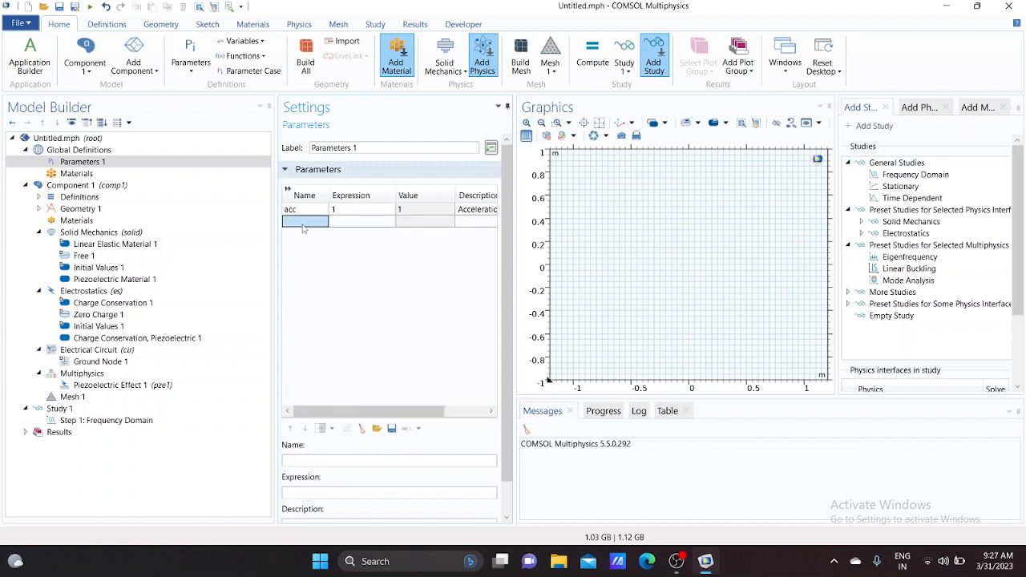
{"action": "type", "text": "R_load"}
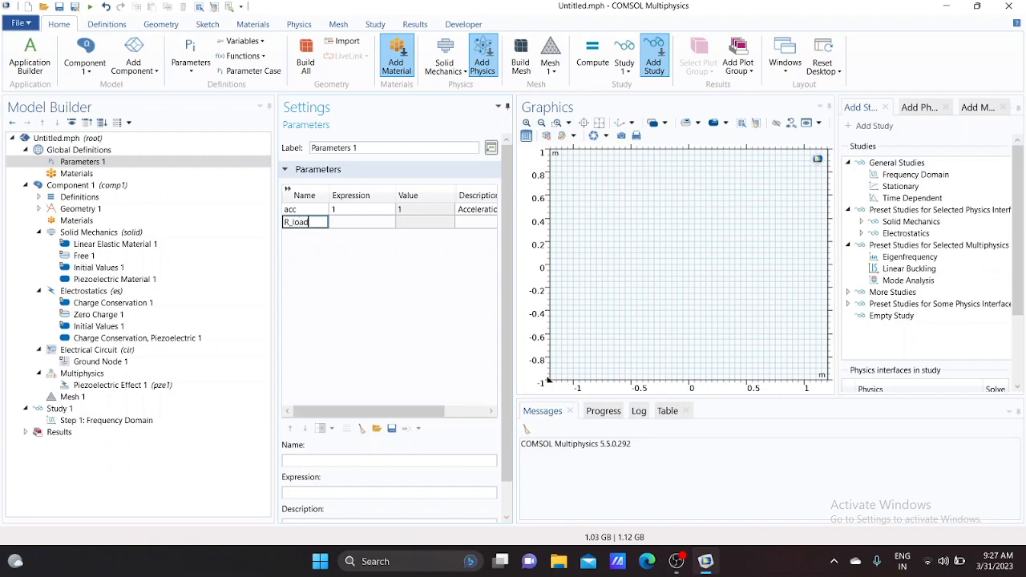
{"action": "left_click", "coordinate": [342, 227]}
{"action": "type", "text": "12[k"}
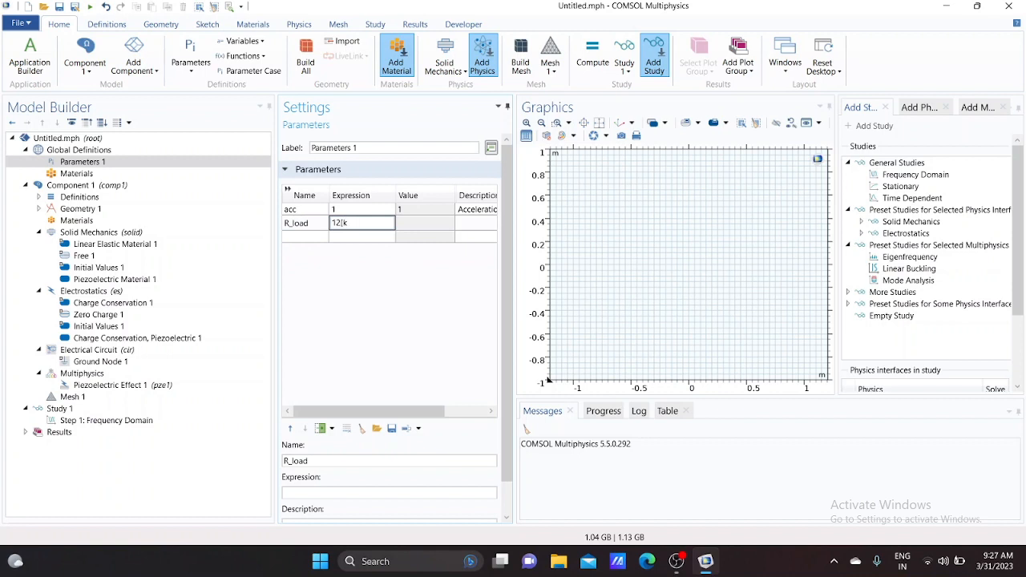
{"action": "type", "text": "ohm]"}
{"action": "left_click", "coordinate": [464, 229]}
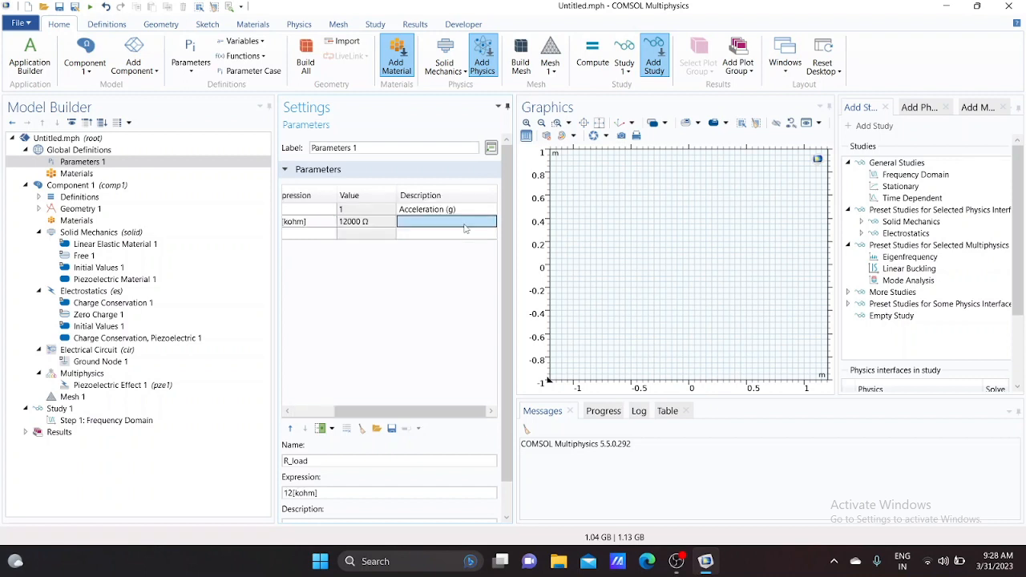
{"action": "type", "text": "Load"}
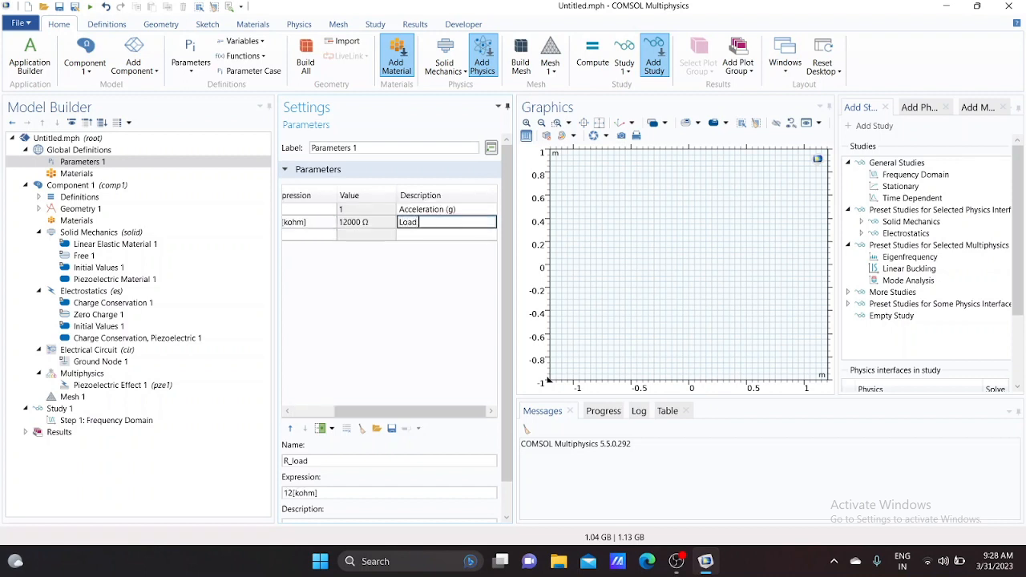
{"action": "type", "text": " Resistance"}
Add a parameter w_plate with expression 14[mm]
{"action": "left_click", "coordinate": [314, 235]}
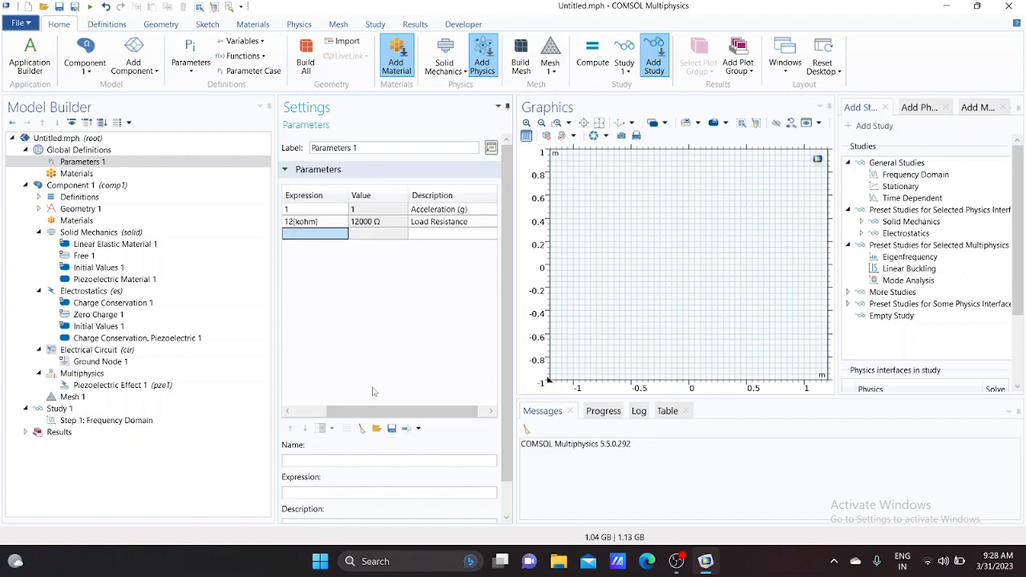
{"action": "key", "text": "Left"}
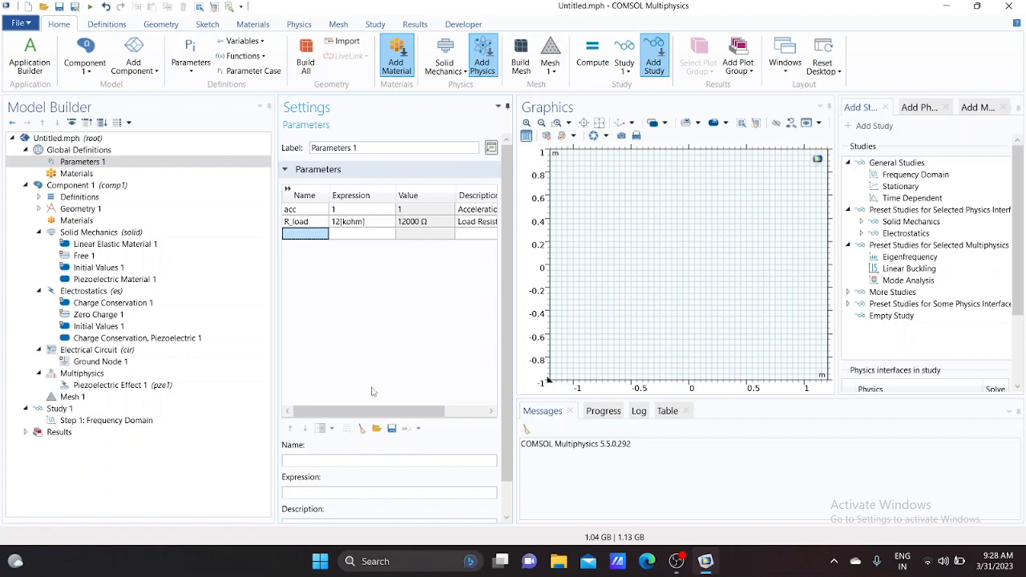
{"action": "type", "text": "w_plate"}
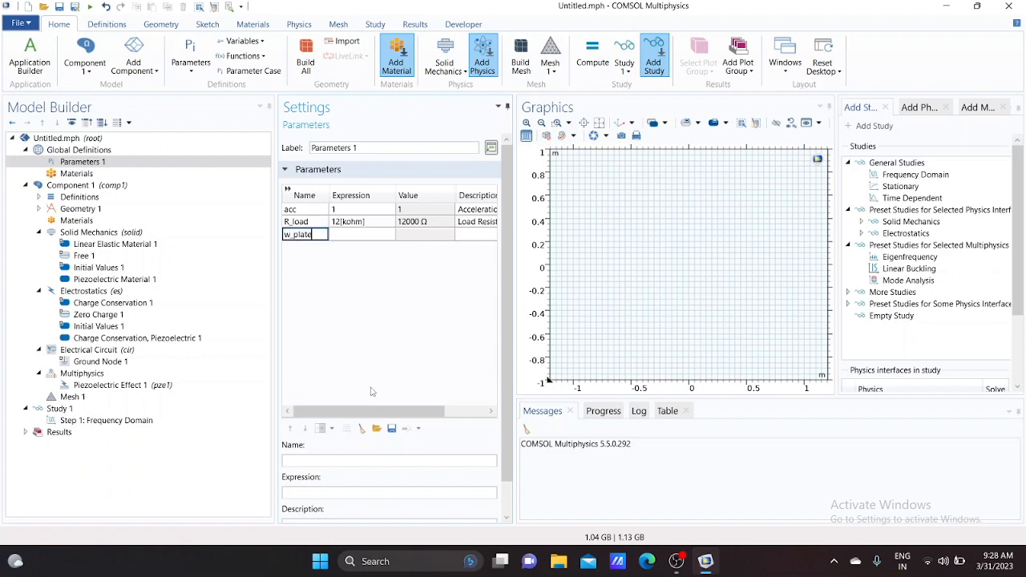
{"action": "left_click", "coordinate": [357, 237]}
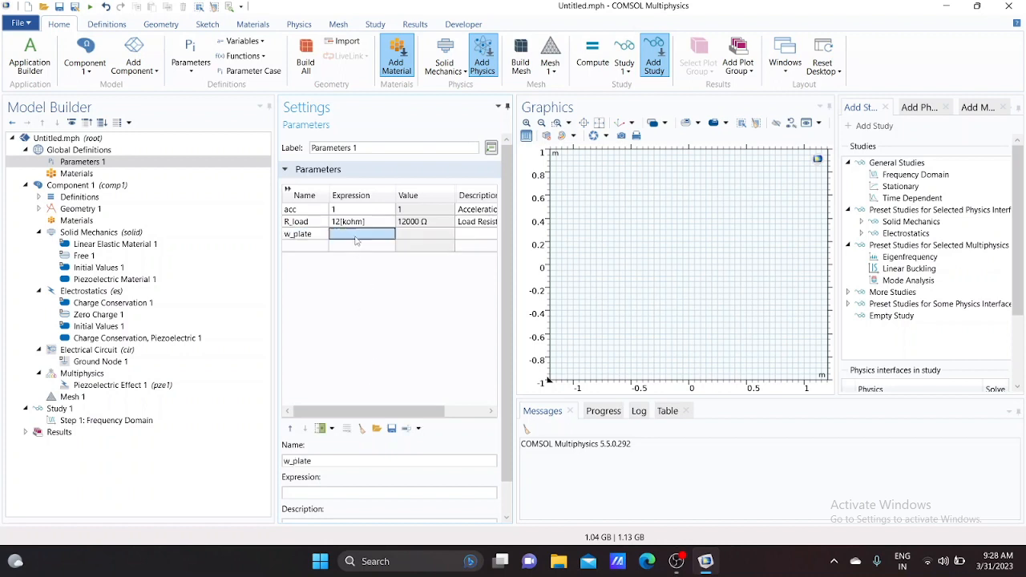
{"action": "type", "text": "14"}
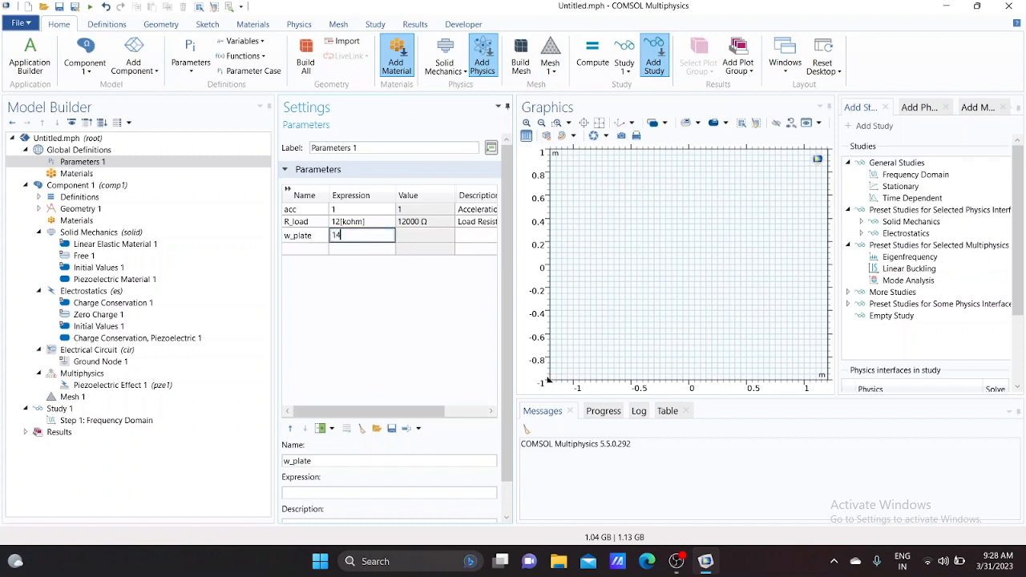
{"action": "type", "text": "[mm]"}
Give w_plate the description Out of plane dimension
{"action": "left_click", "coordinate": [475, 235]}
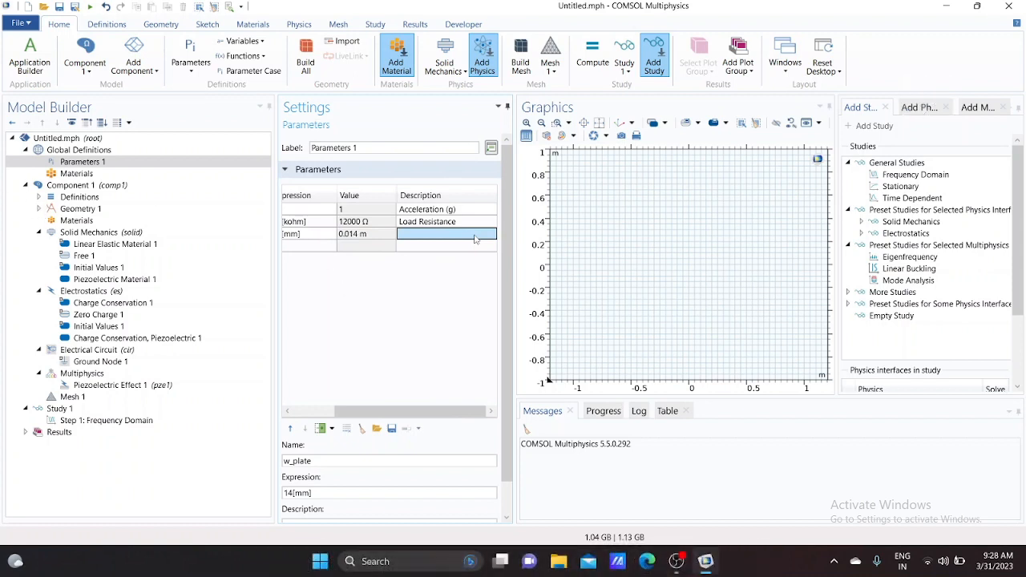
{"action": "type", "text": "Out of"}
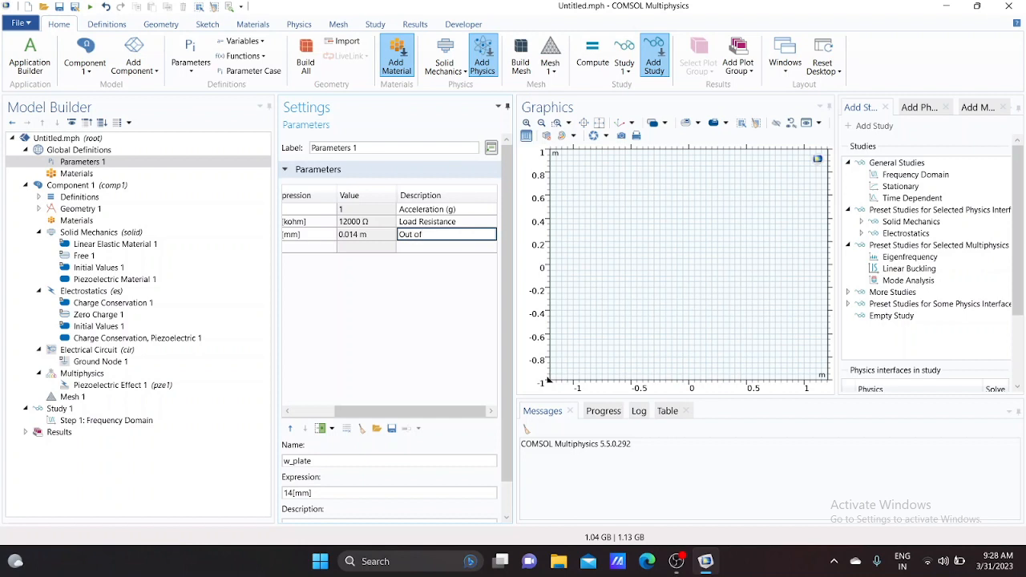
{"action": "type", "text": " plane dimension"}
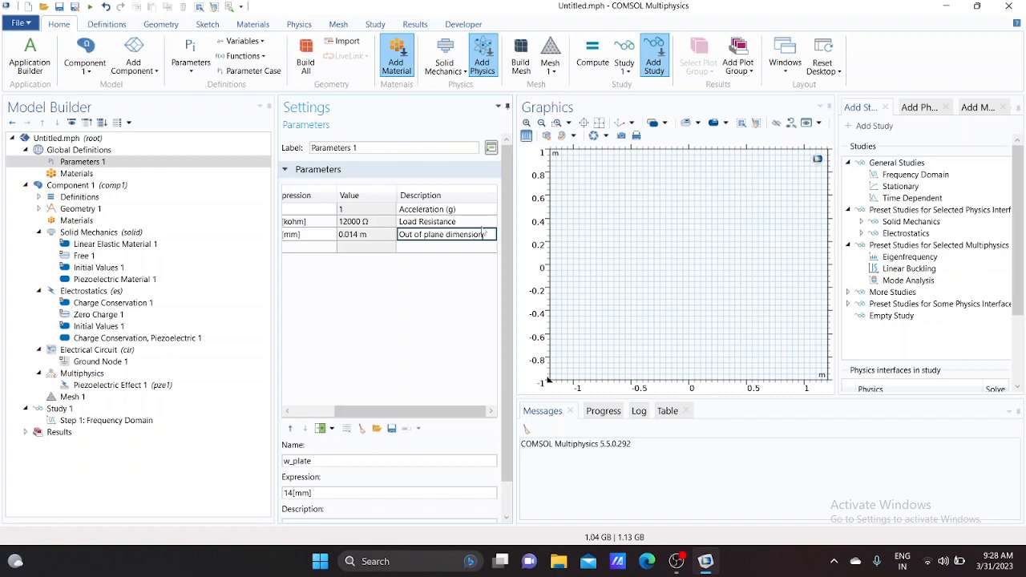
Set the geometry length unit to mm
{"action": "left_click", "coordinate": [107, 210]}
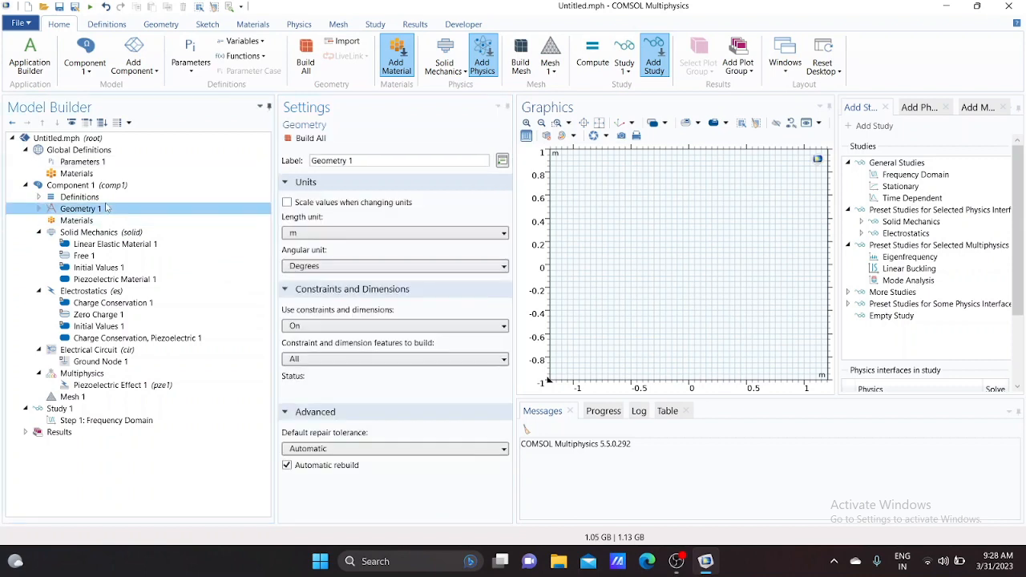
{"action": "left_click", "coordinate": [323, 235]}
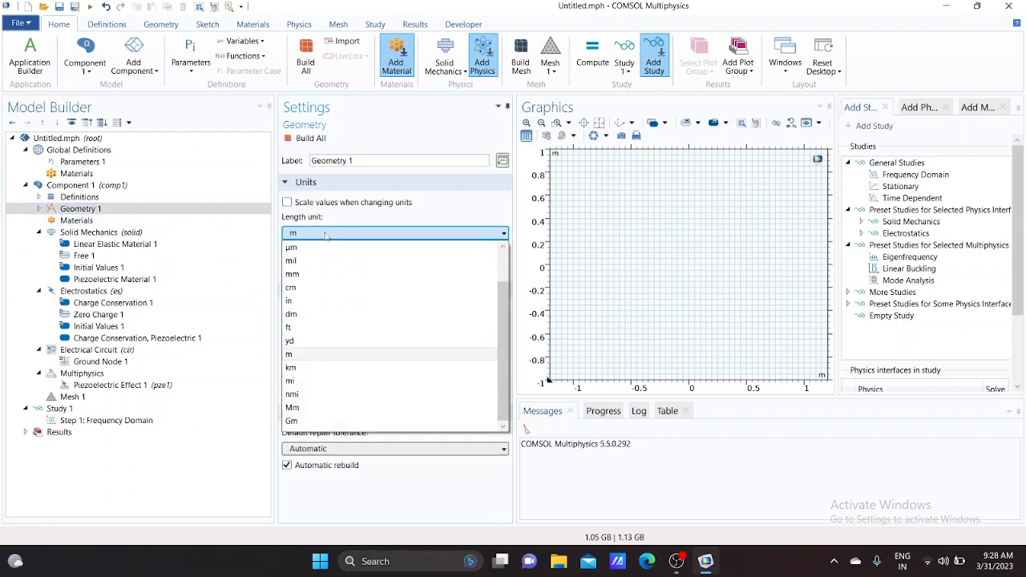
{"action": "left_click", "coordinate": [302, 275]}
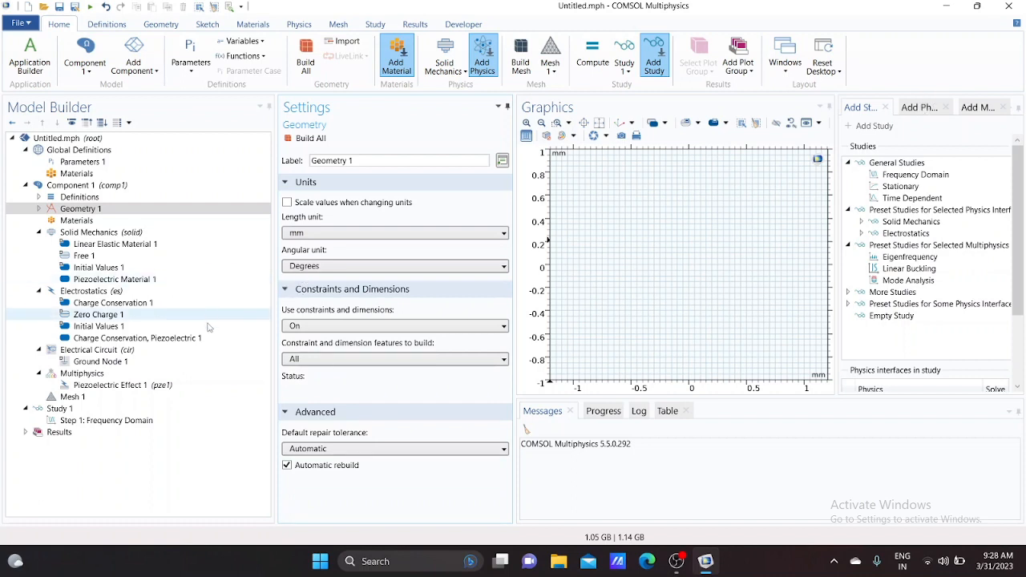
Add a rectangle to the geometry
{"action": "left_click", "coordinate": [83, 211]}
{"action": "right_click", "coordinate": [83, 215]}
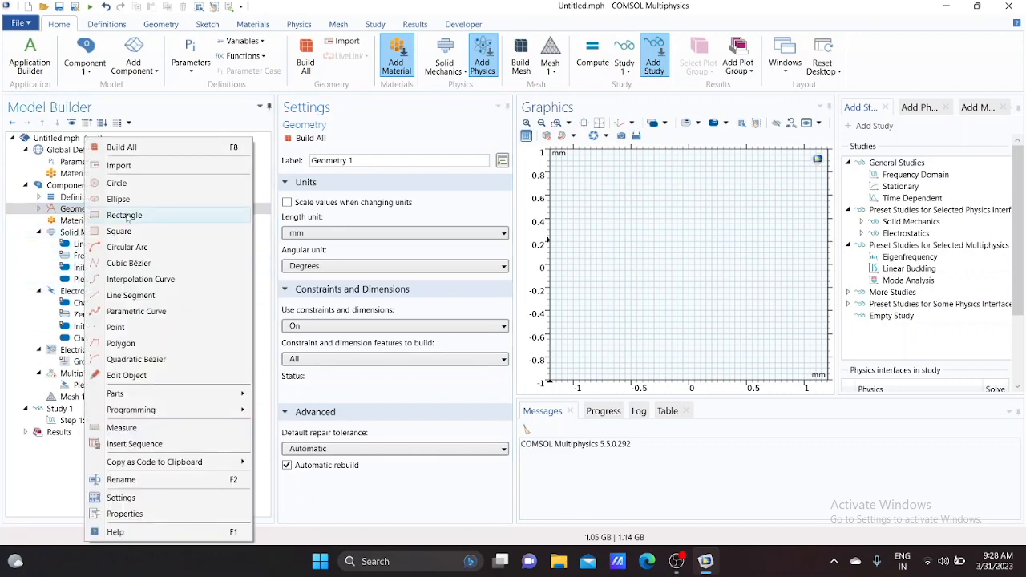
{"action": "left_click", "coordinate": [124, 215]}
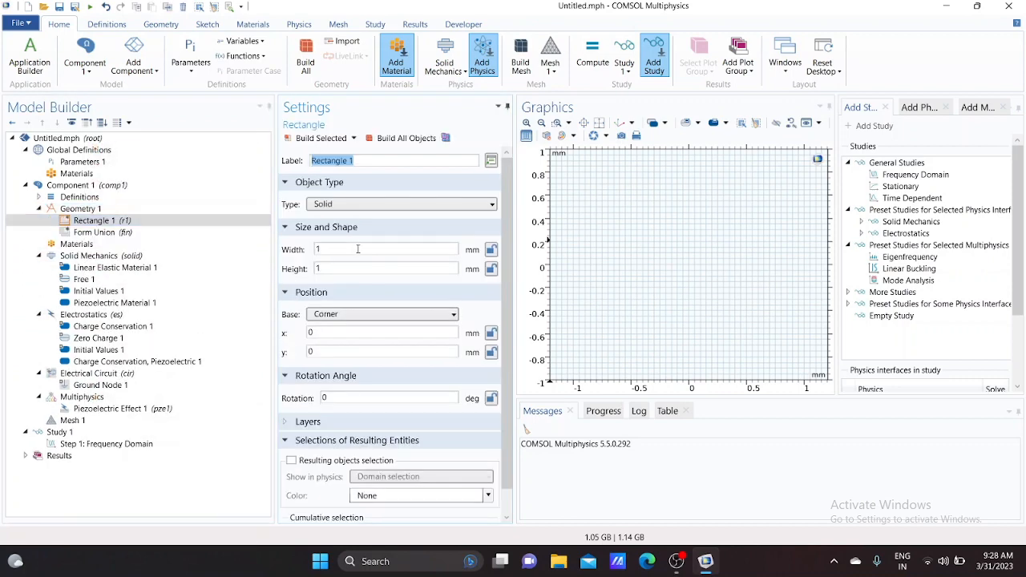
{"action": "left_click", "coordinate": [343, 332]}
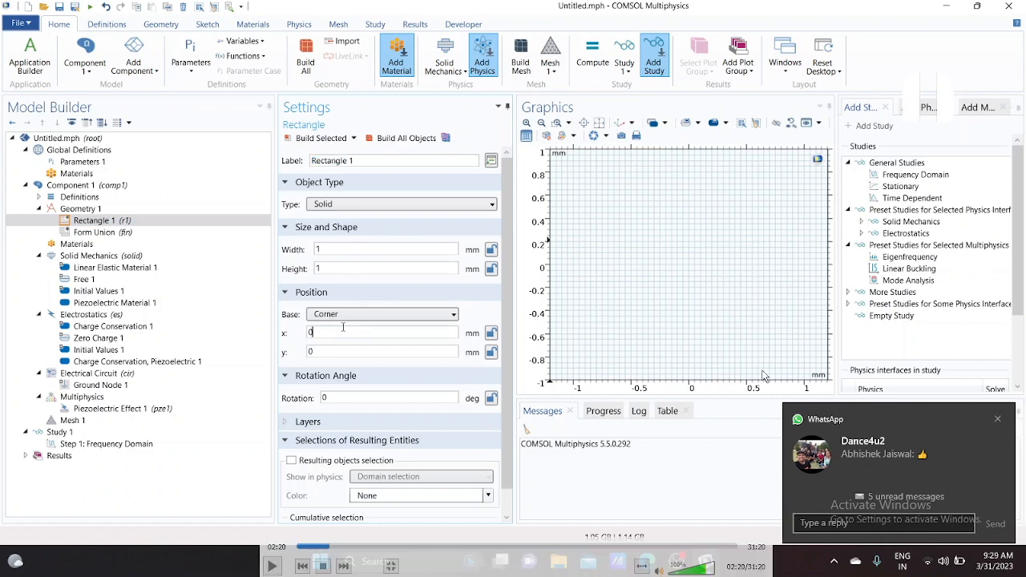
{"action": "left_click", "coordinate": [998, 419]}
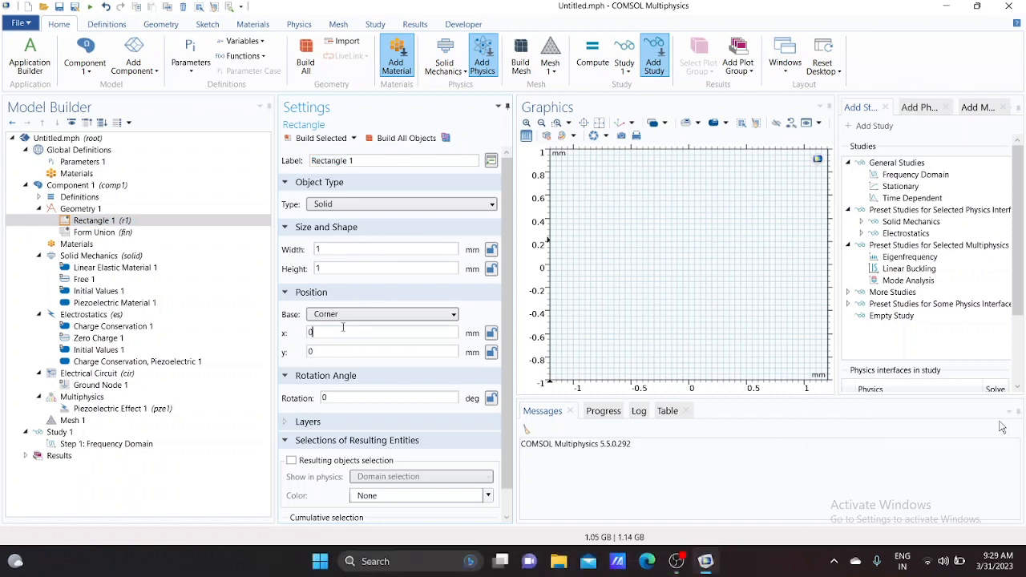
{"action": "key", "text": "alt+Tab"}
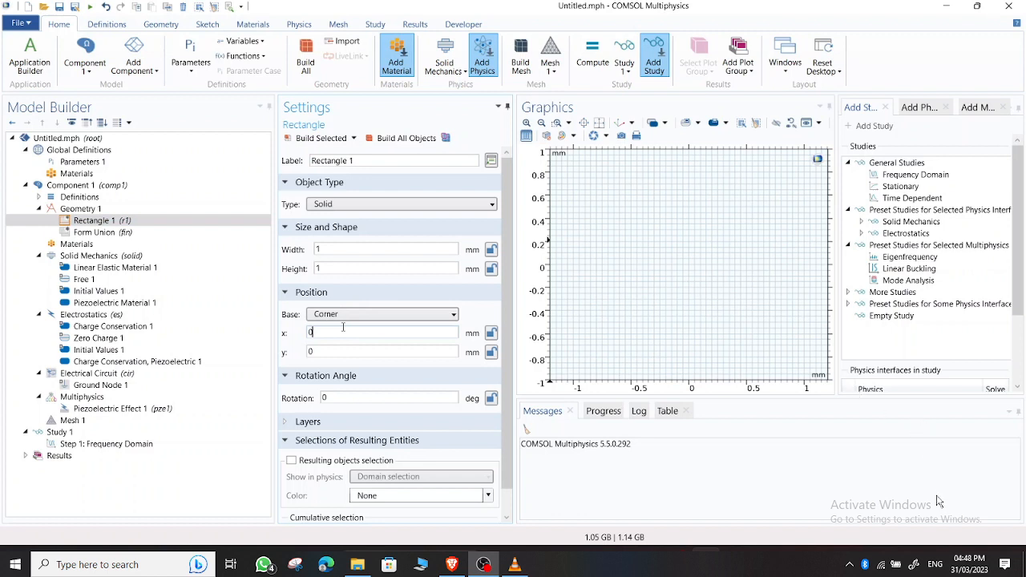
{"action": "left_click", "coordinate": [850, 564]}
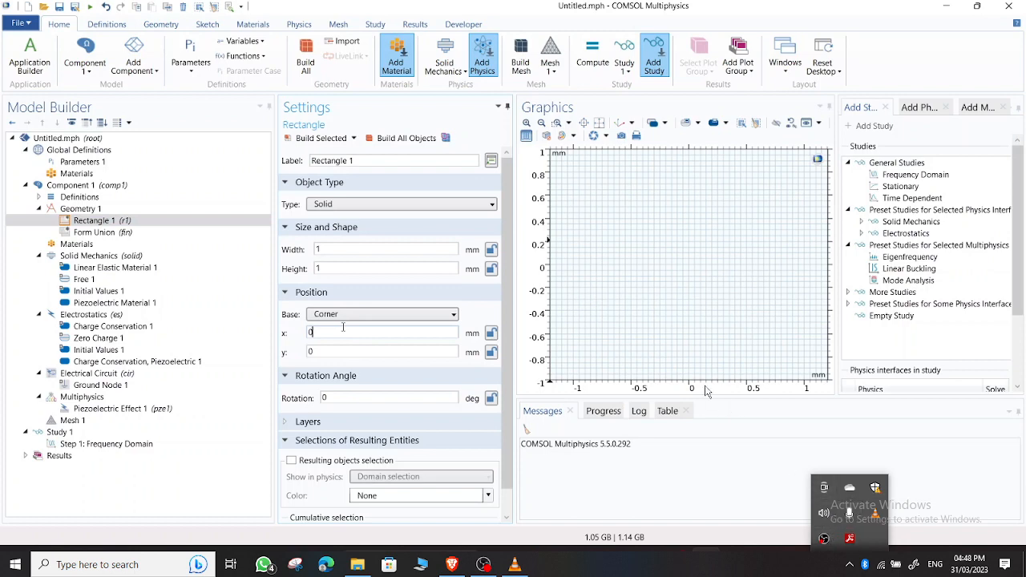
{"action": "key", "text": "ctrl+shift+Escape"}
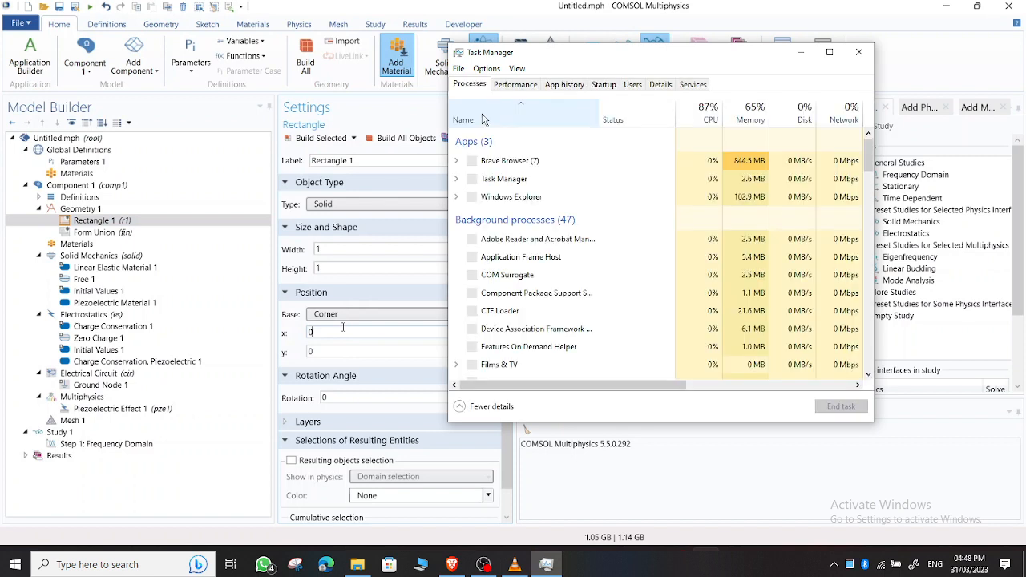
{"action": "scroll", "coordinate": [502, 192], "scroll_direction": "down", "scroll_amount": 3}
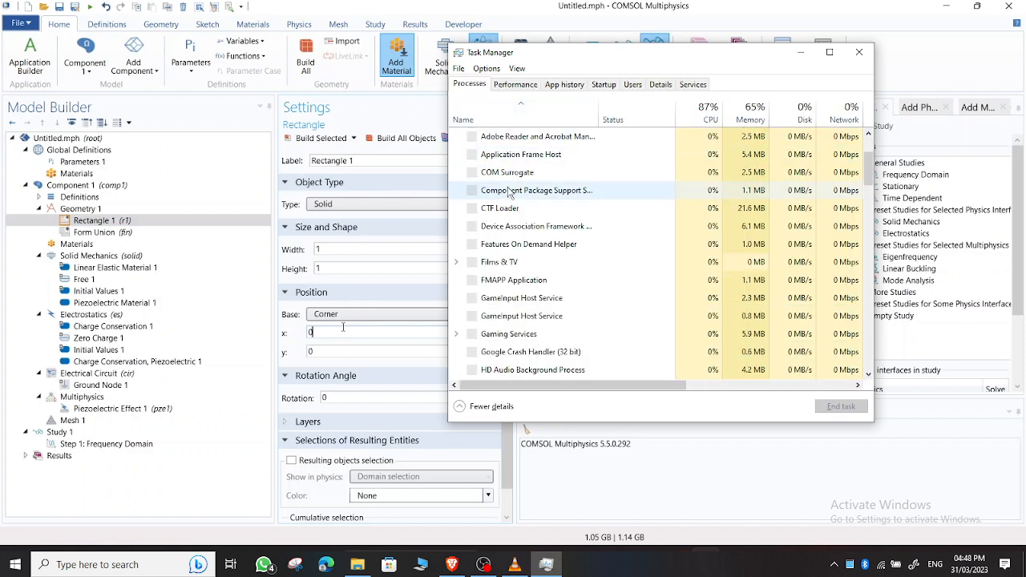
{"action": "scroll", "coordinate": [507, 193], "scroll_direction": "down", "scroll_amount": 6}
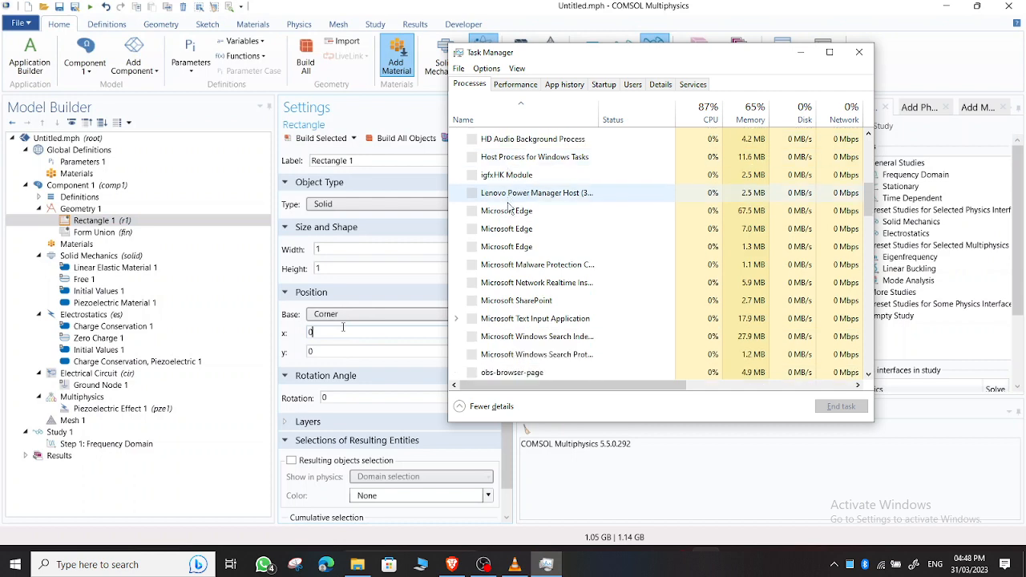
{"action": "scroll", "coordinate": [507, 207], "scroll_direction": "down", "scroll_amount": 3}
{"action": "scroll", "coordinate": [508, 207], "scroll_direction": "up", "scroll_amount": 3}
{"action": "scroll", "coordinate": [510, 265], "scroll_direction": "down", "scroll_amount": 2}
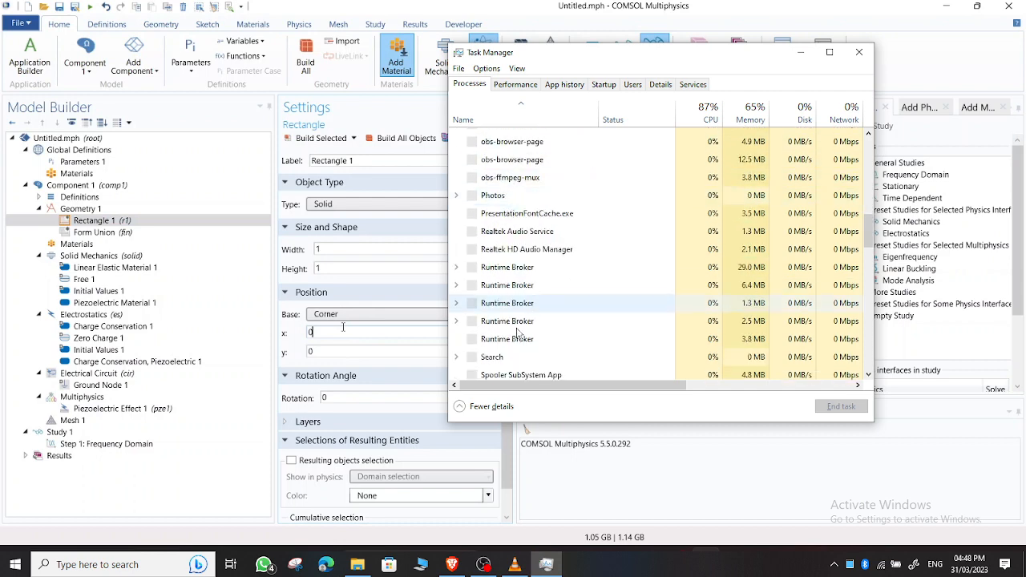
{"action": "scroll", "coordinate": [513, 341], "scroll_direction": "up", "scroll_amount": 4}
{"action": "scroll", "coordinate": [508, 329], "scroll_direction": "down", "scroll_amount": 4}
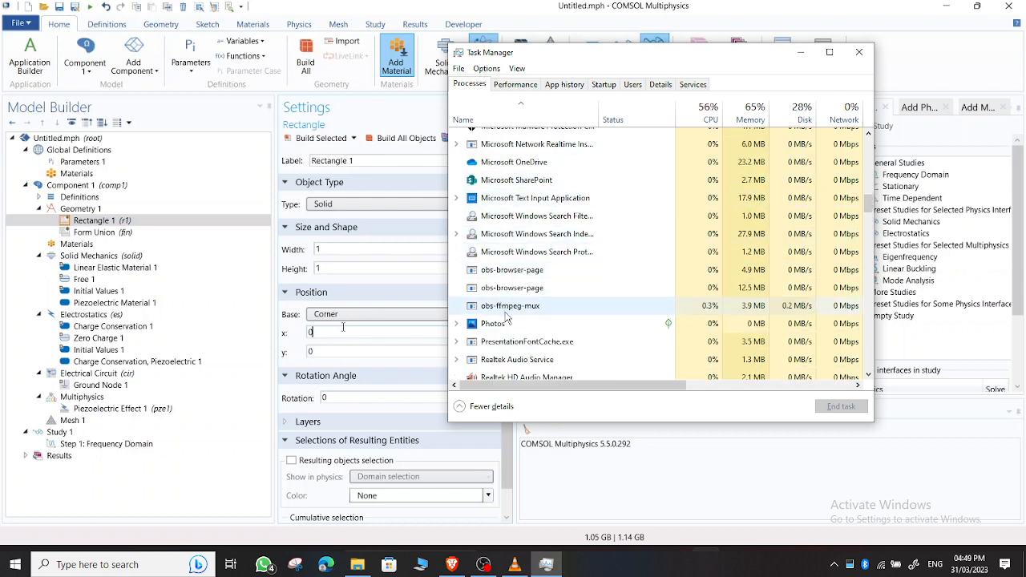
{"action": "scroll", "coordinate": [506, 318], "scroll_direction": "up", "scroll_amount": 10}
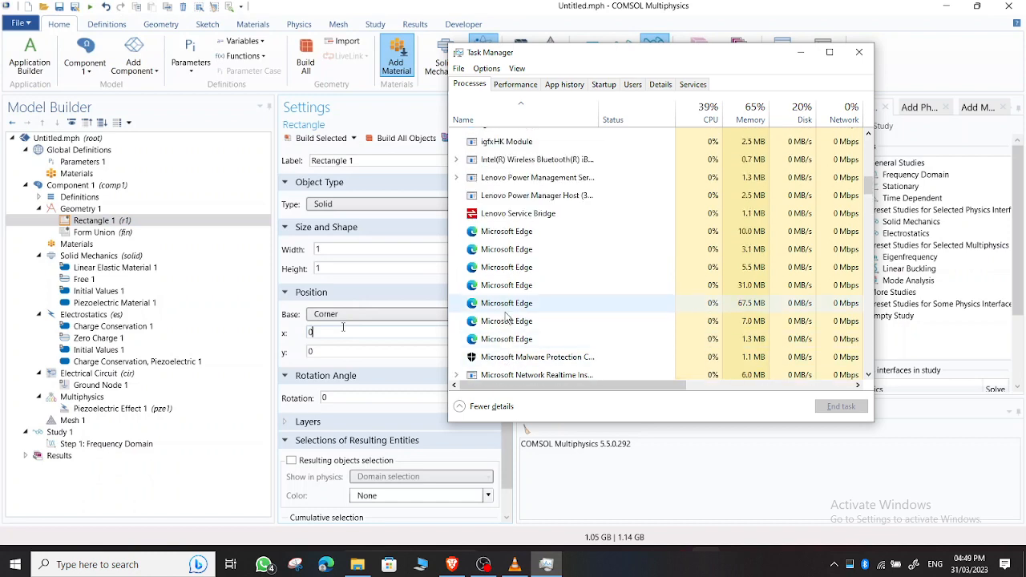
{"action": "scroll", "coordinate": [507, 317], "scroll_direction": "up", "scroll_amount": 2}
{"action": "scroll", "coordinate": [507, 318], "scroll_direction": "up", "scroll_amount": 2}
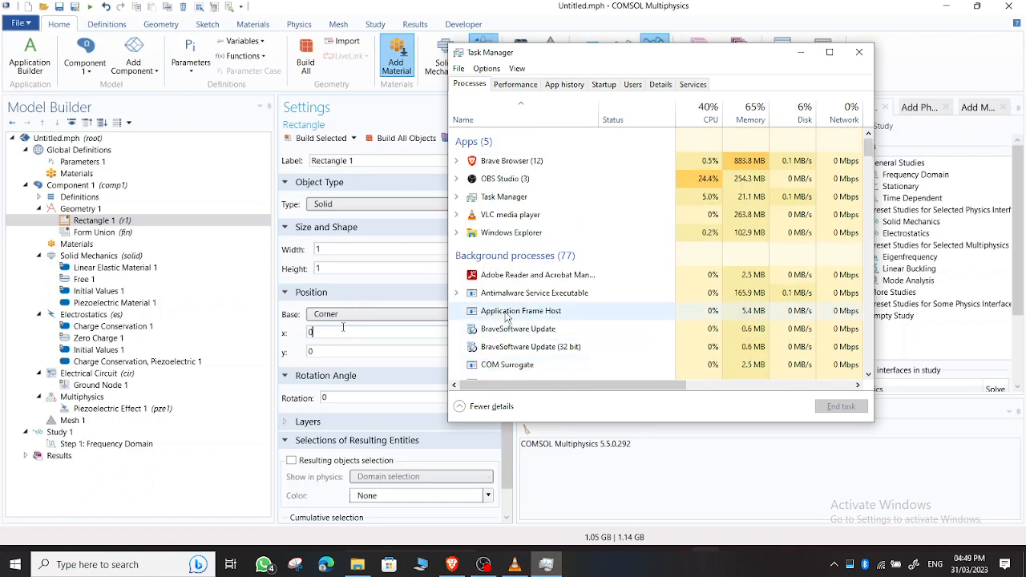
{"action": "scroll", "coordinate": [521, 314], "scroll_direction": "down", "scroll_amount": 12}
{"action": "scroll", "coordinate": [525, 312], "scroll_direction": "down", "scroll_amount": 10}
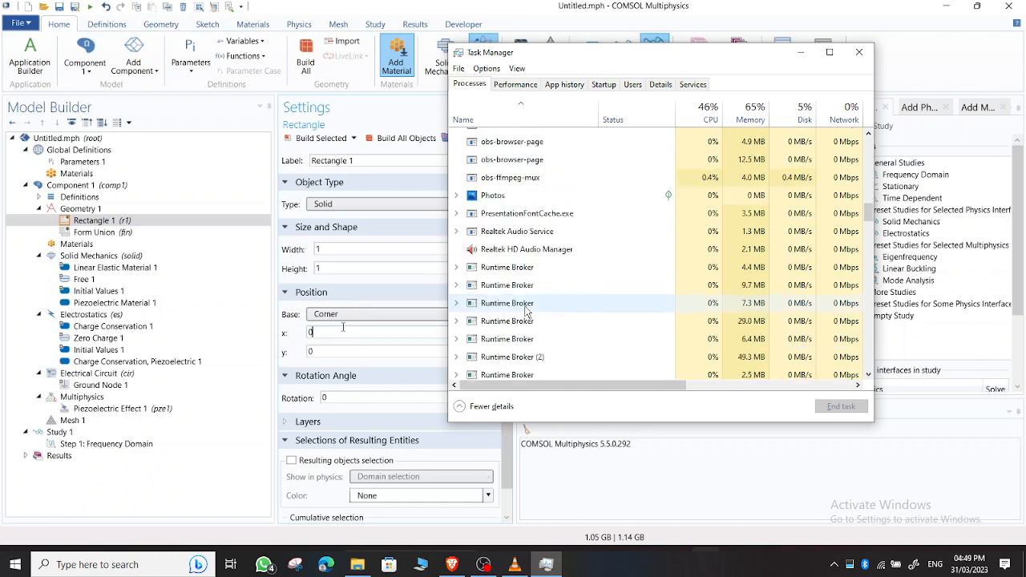
{"action": "scroll", "coordinate": [523, 312], "scroll_direction": "down", "scroll_amount": 10}
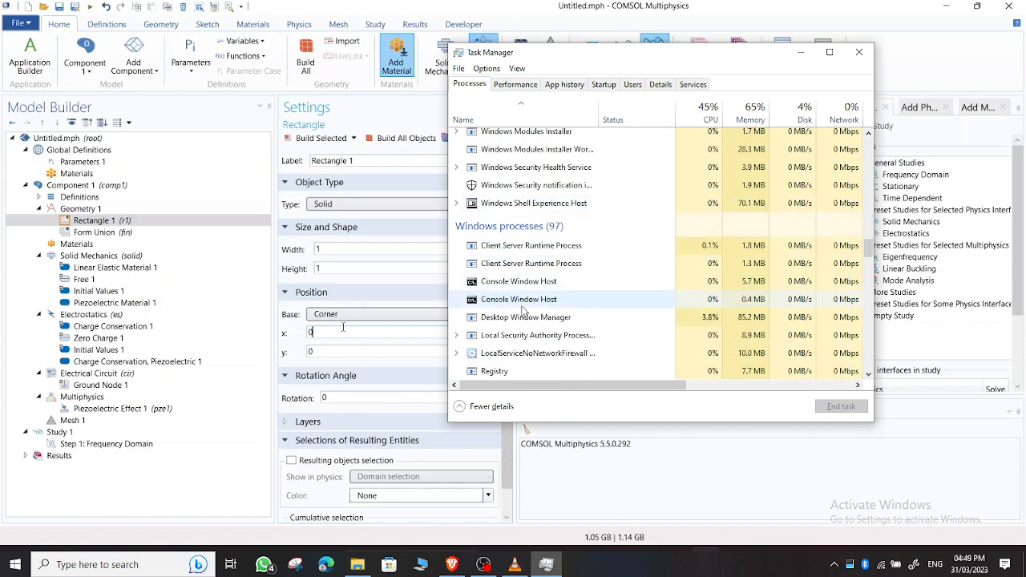
{"action": "scroll", "coordinate": [522, 312], "scroll_direction": "down", "scroll_amount": 3}
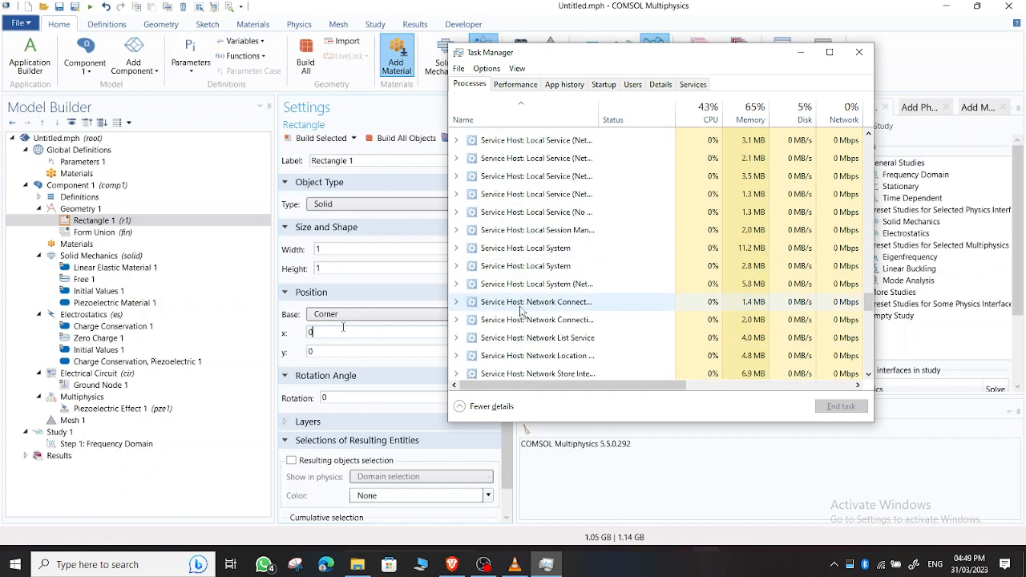
{"action": "scroll", "coordinate": [521, 313], "scroll_direction": "up", "scroll_amount": 12}
{"action": "scroll", "coordinate": [519, 312], "scroll_direction": "up", "scroll_amount": 5}
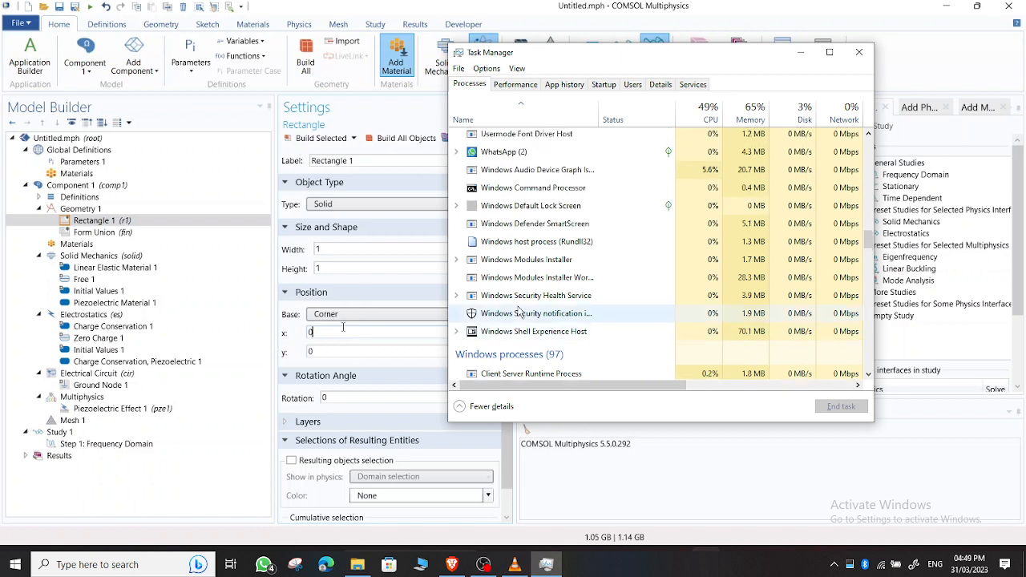
{"action": "right_click", "coordinate": [499, 260]}
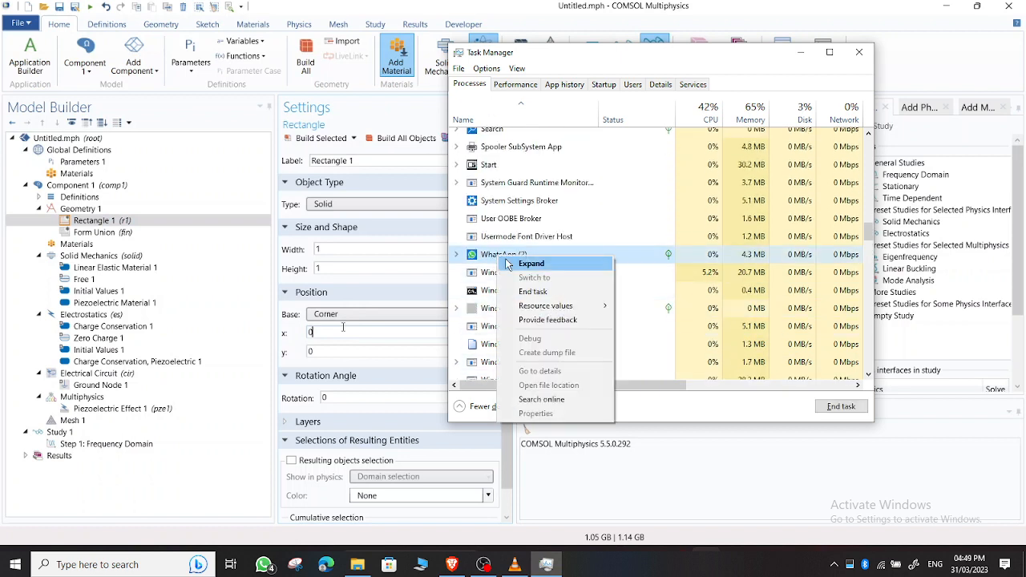
{"action": "left_click", "coordinate": [710, 339]}
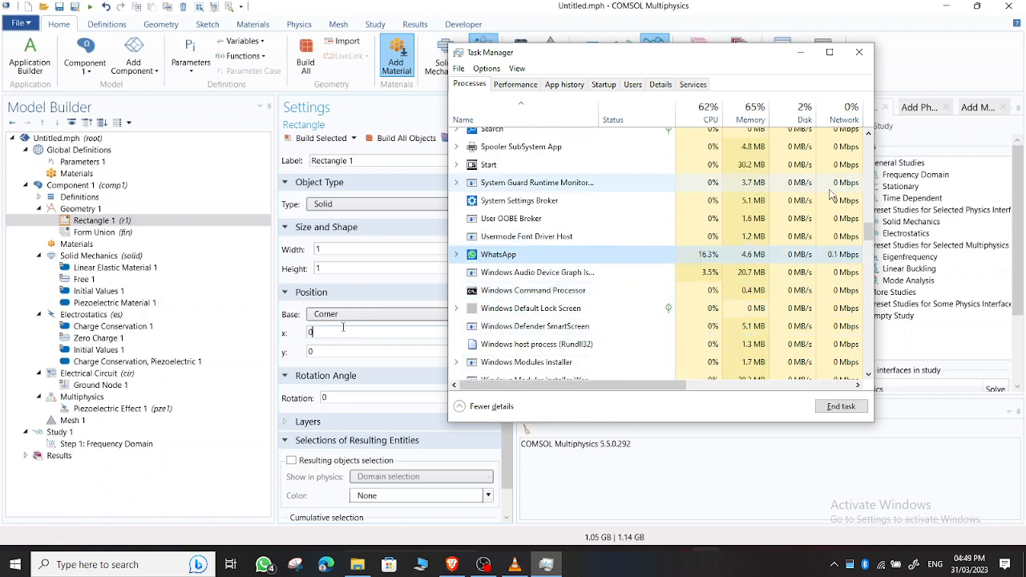
{"action": "left_click", "coordinate": [860, 53]}
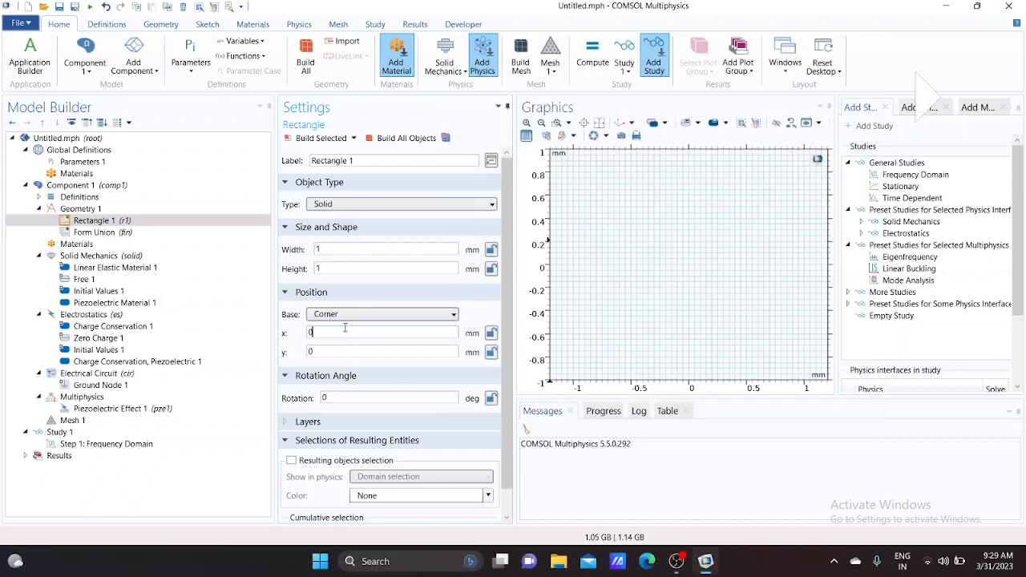
Position the first rectangle's corner at x = -1 mm and y = -1 mm and build it
{"action": "key", "text": "BackSpace"}
{"action": "type", "text": "-1"}
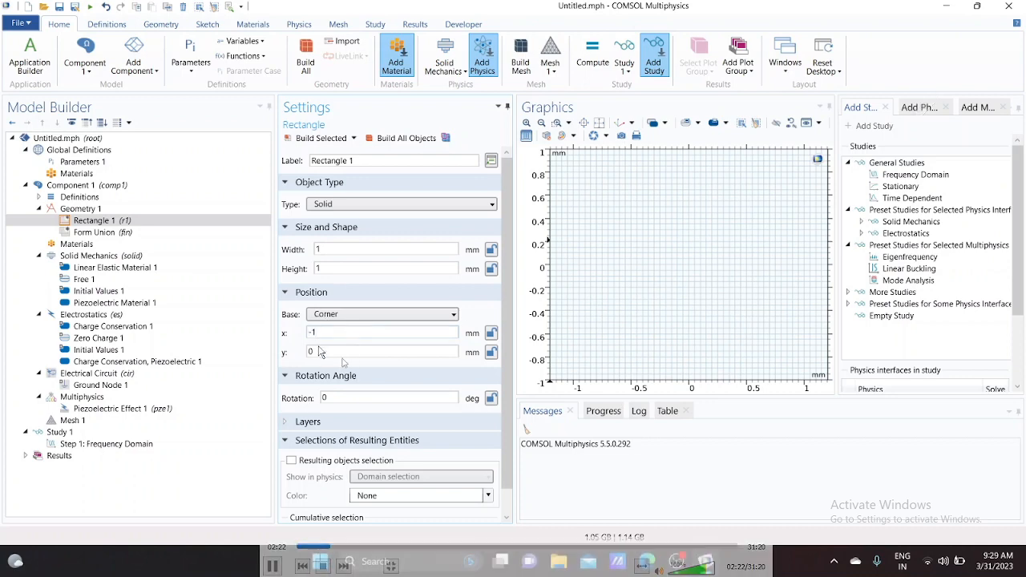
{"action": "left_click", "coordinate": [342, 353]}
{"action": "key", "text": "BackSpace"}
{"action": "type", "text": "-"}
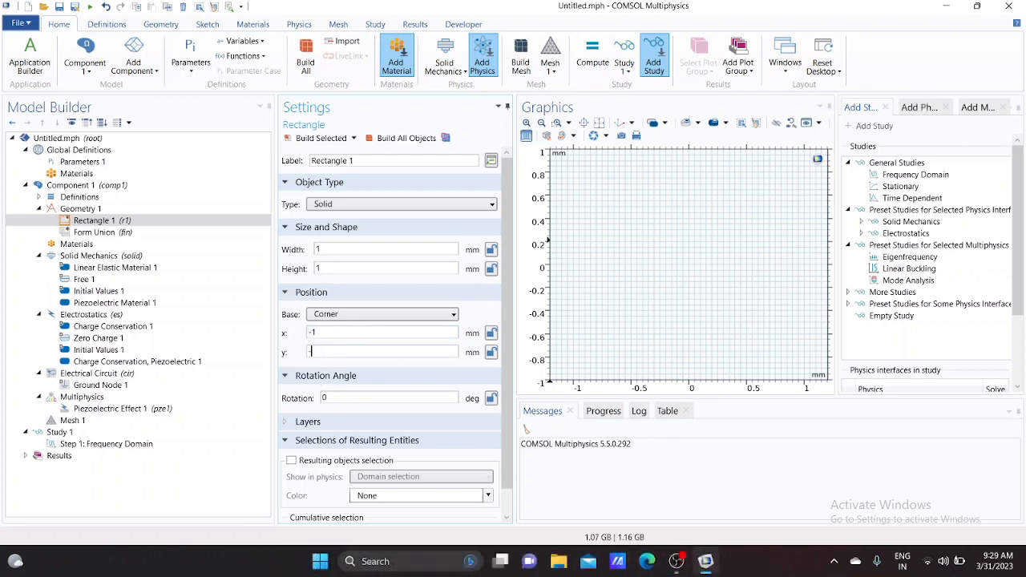
{"action": "type", "text": "1"}
{"action": "left_click", "coordinate": [320, 138]}
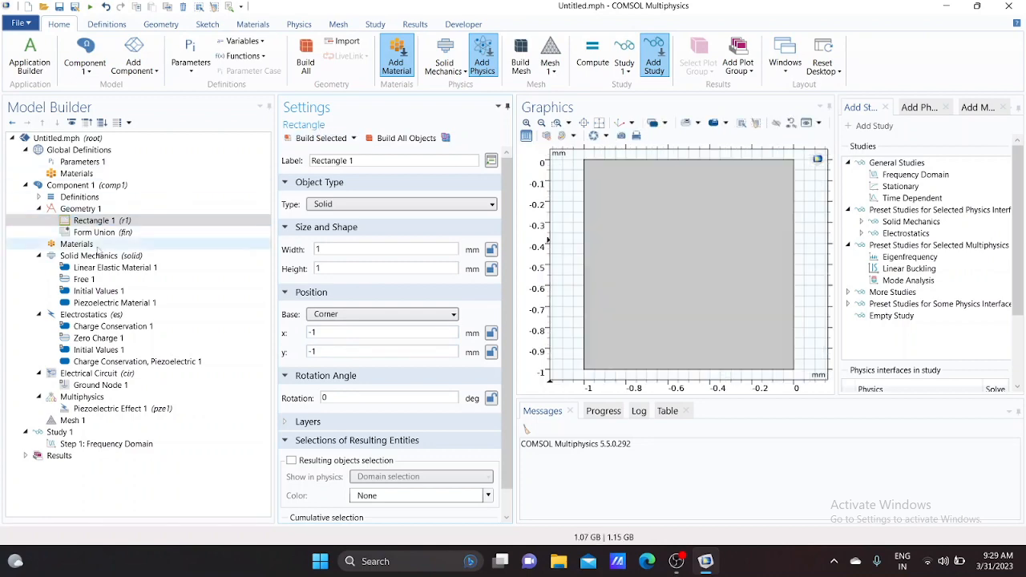
Add a second rectangle 21 mm wide and 0.16 mm high with its corner at x = -1 mm
{"action": "left_click", "coordinate": [93, 208]}
{"action": "right_click", "coordinate": [94, 209]}
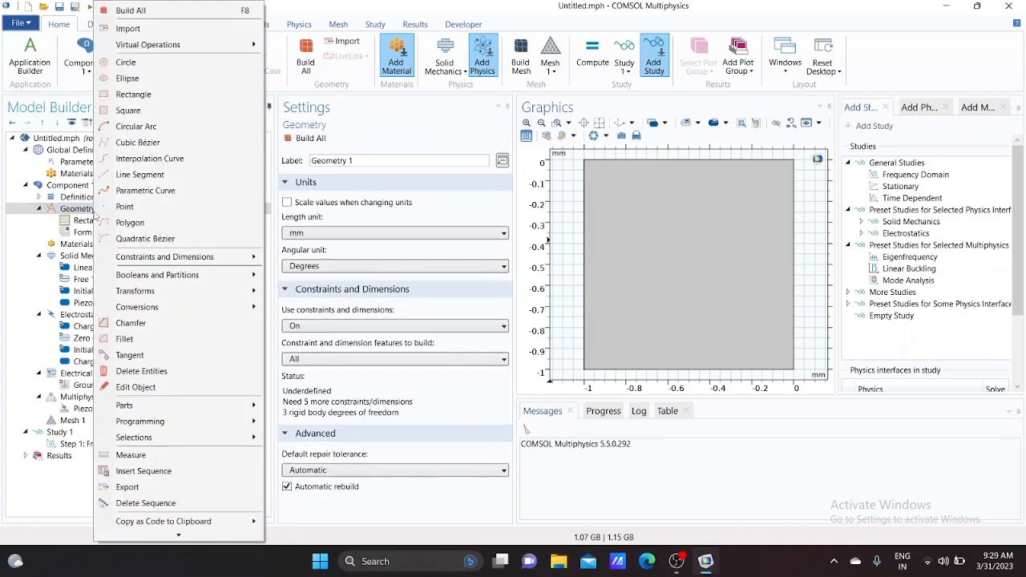
{"action": "left_click", "coordinate": [146, 95]}
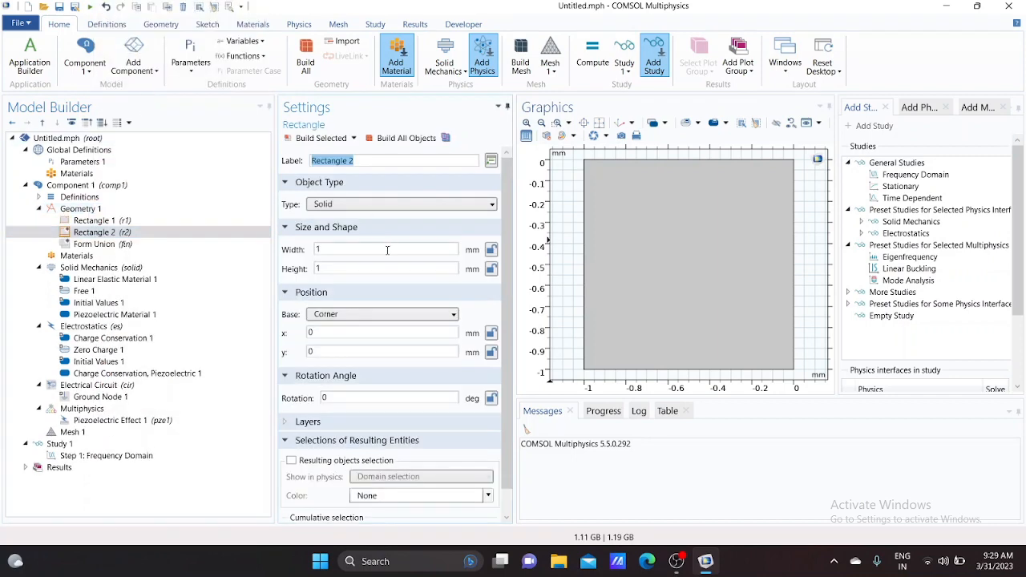
{"action": "key", "text": "Tab"}
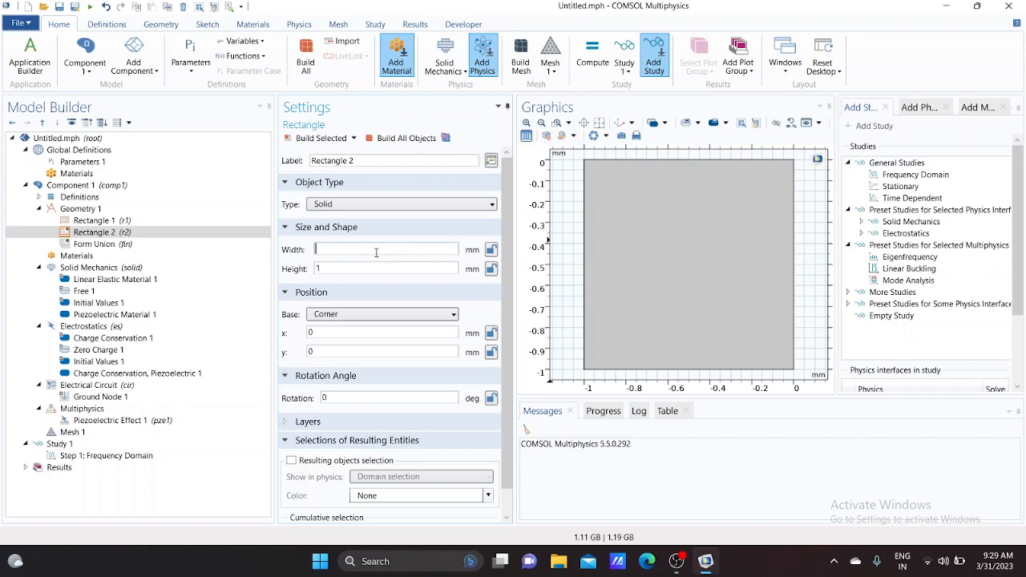
{"action": "type", "text": "21"}
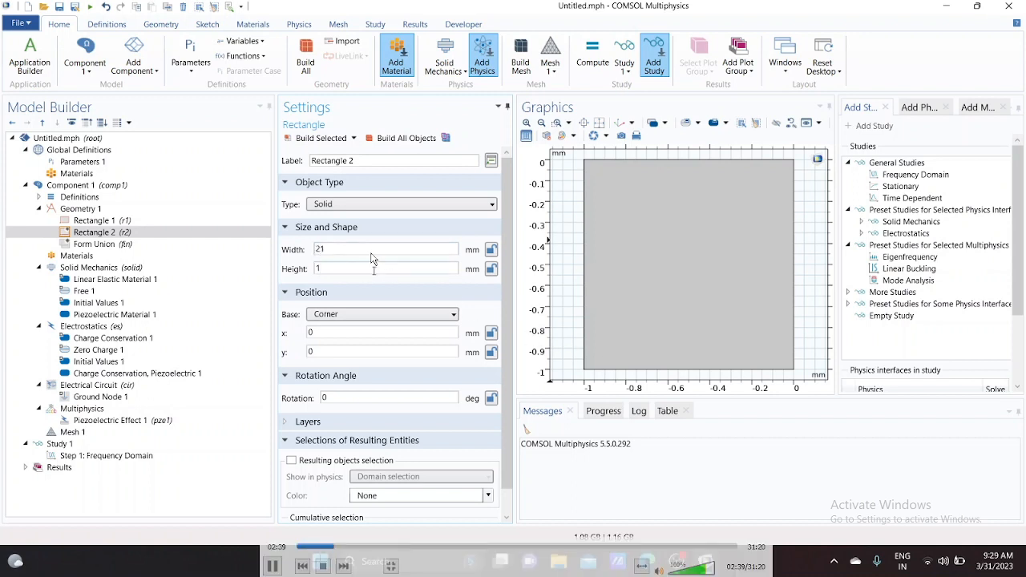
{"action": "key", "text": "Tab"}
{"action": "type", "text": "0.16"}
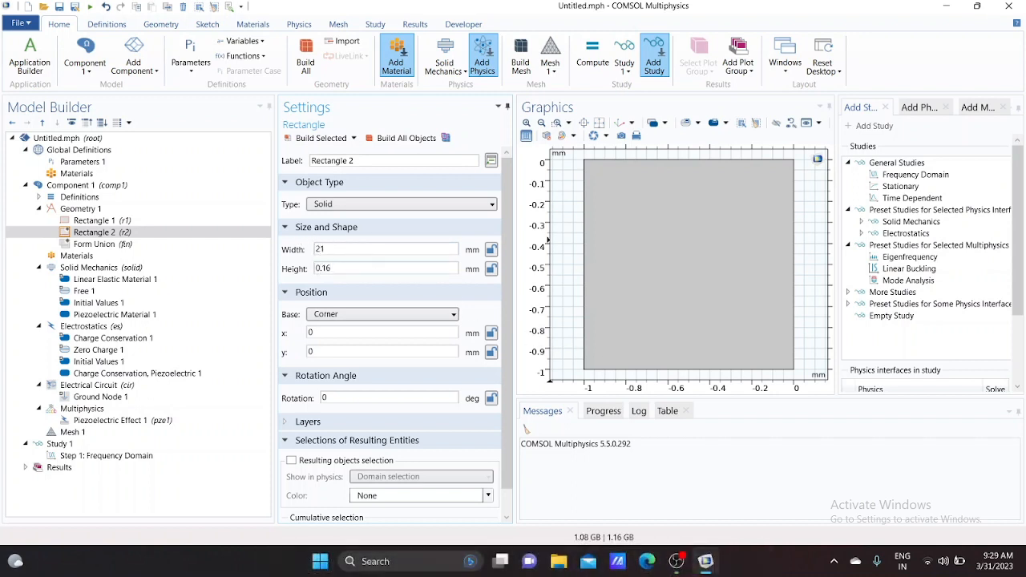
{"action": "left_click", "coordinate": [371, 332]}
Give the second rectangle two layers with thicknesses of 0.06 mm and 0.04 mm
{"action": "left_click", "coordinate": [292, 423]}
{"action": "scroll", "coordinate": [382, 414], "scroll_direction": "down", "scroll_amount": 2}
{"action": "left_click", "coordinate": [379, 397]}
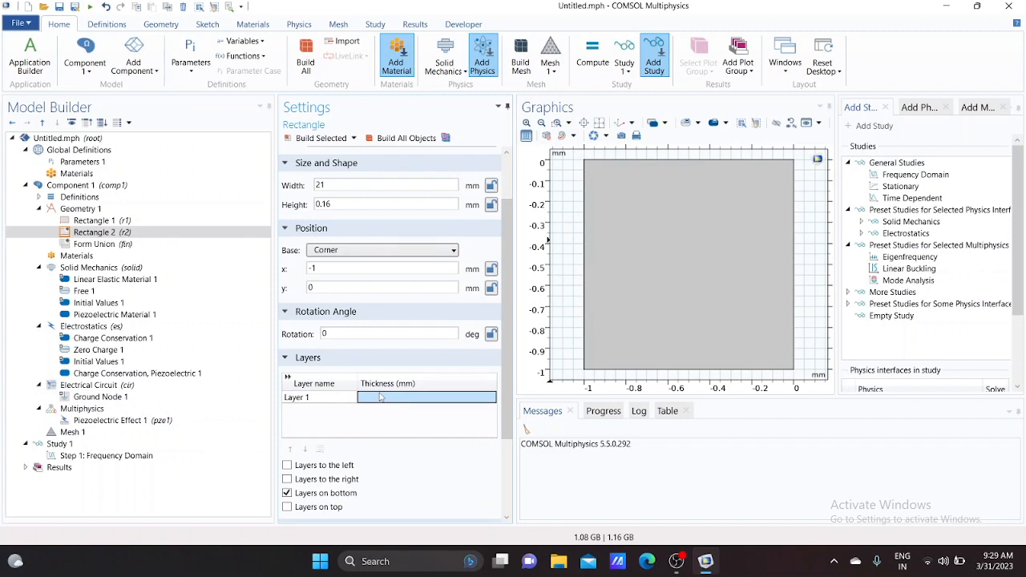
{"action": "left_click", "coordinate": [381, 397]}
{"action": "type", "text": "0.06"}
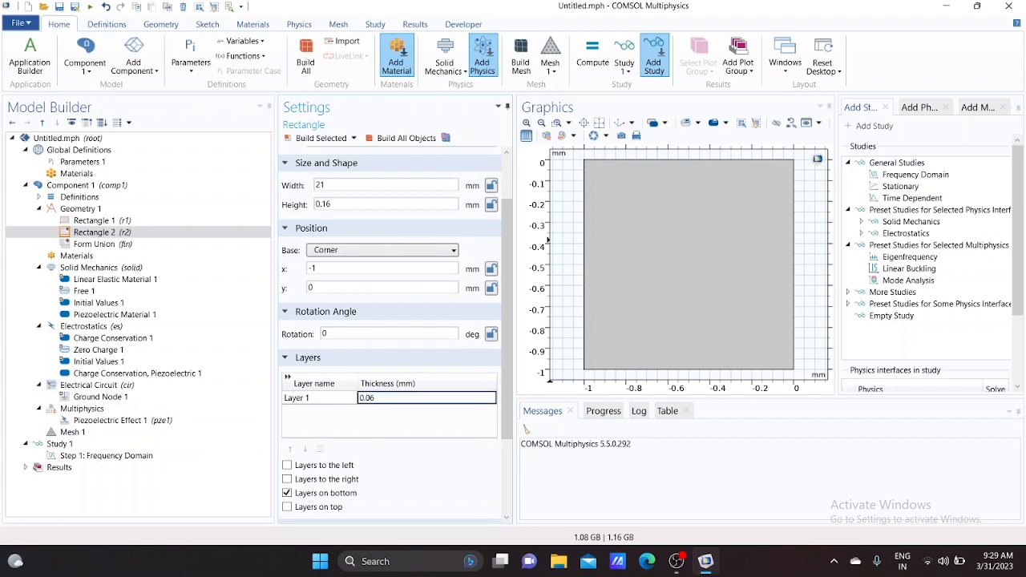
{"action": "key", "text": "Return"}
{"action": "left_click", "coordinate": [424, 411]}
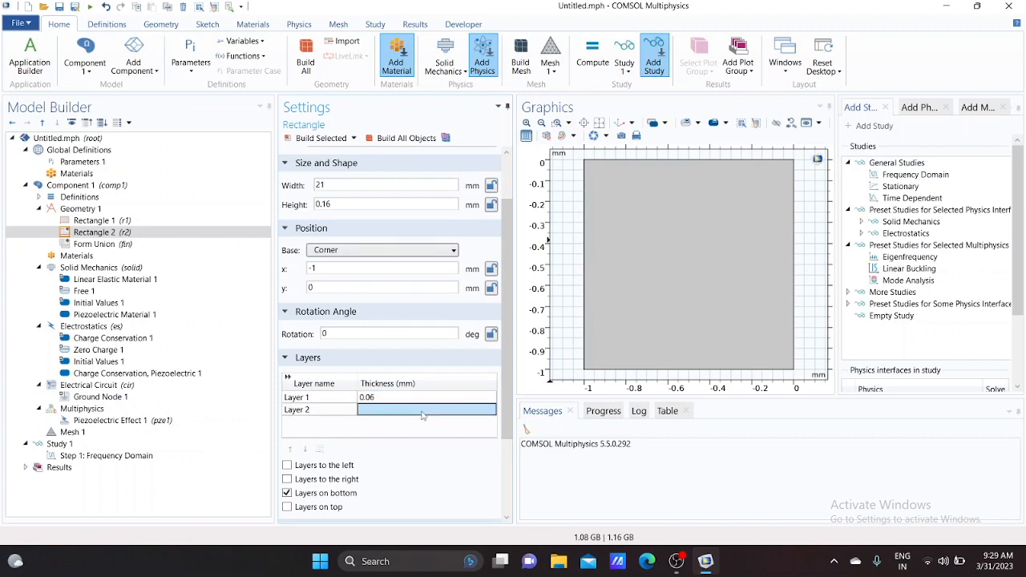
{"action": "type", "text": "0.04"}
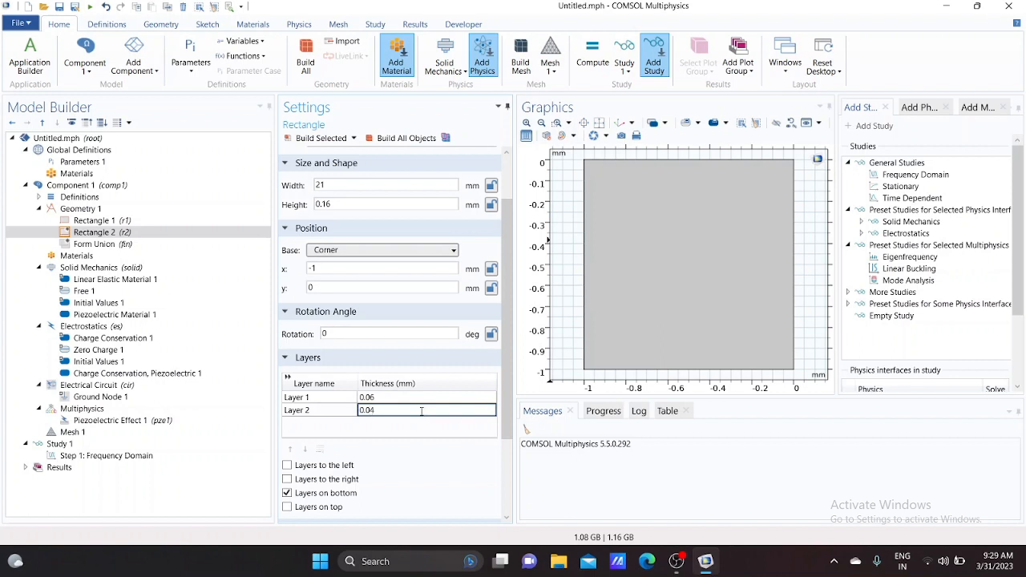
Build the second rectangle and fit it in the graphics view
{"action": "scroll", "coordinate": [388, 271], "scroll_direction": "up", "scroll_amount": 2}
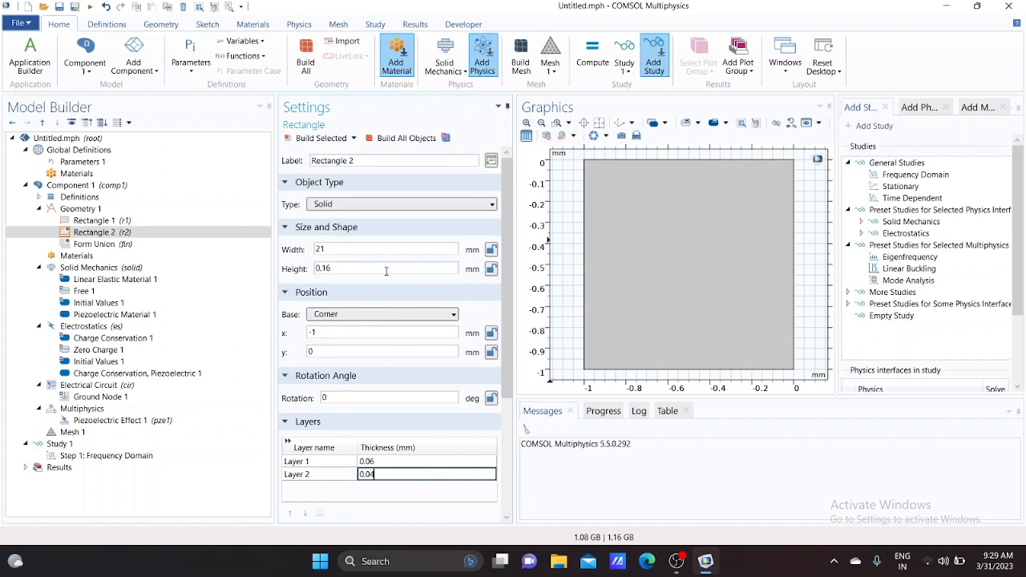
{"action": "left_click", "coordinate": [305, 137]}
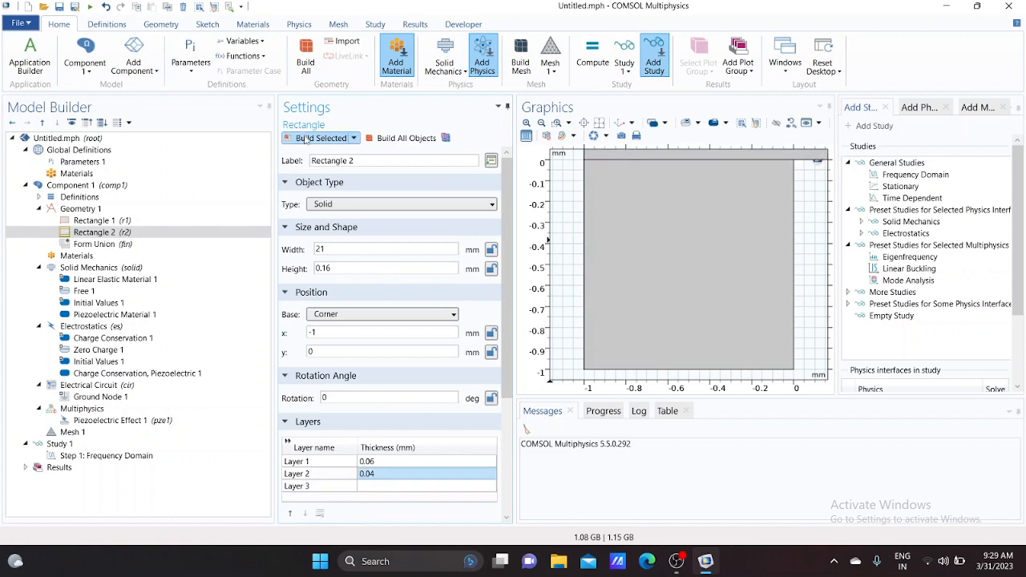
{"action": "left_click", "coordinate": [599, 123]}
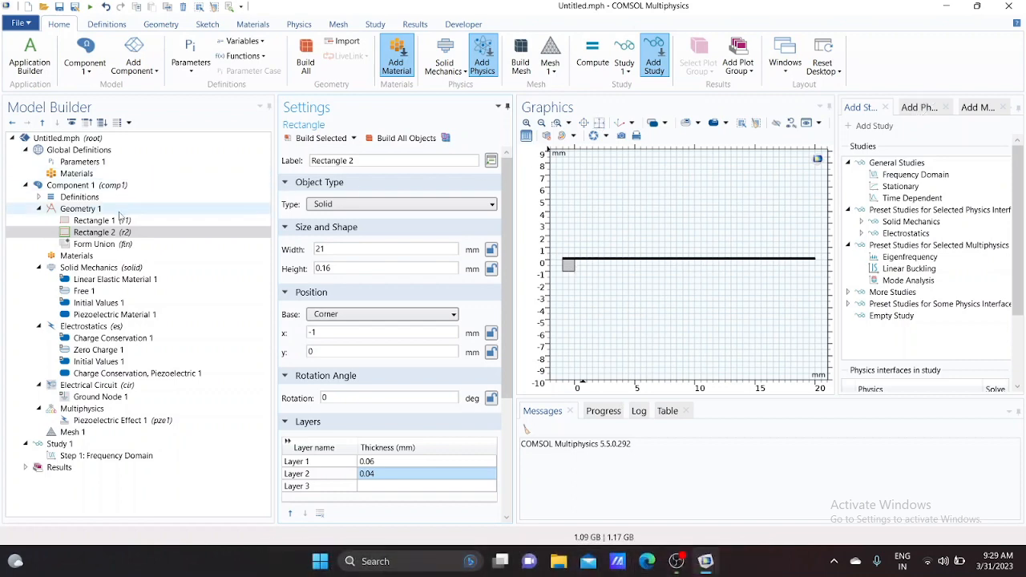
Add a third rectangle 4 mm wide and 1.7 mm high with its corner at x = 16 mm, y = 0.16 mm, and build it
{"action": "left_click", "coordinate": [121, 213]}
{"action": "right_click", "coordinate": [120, 213]}
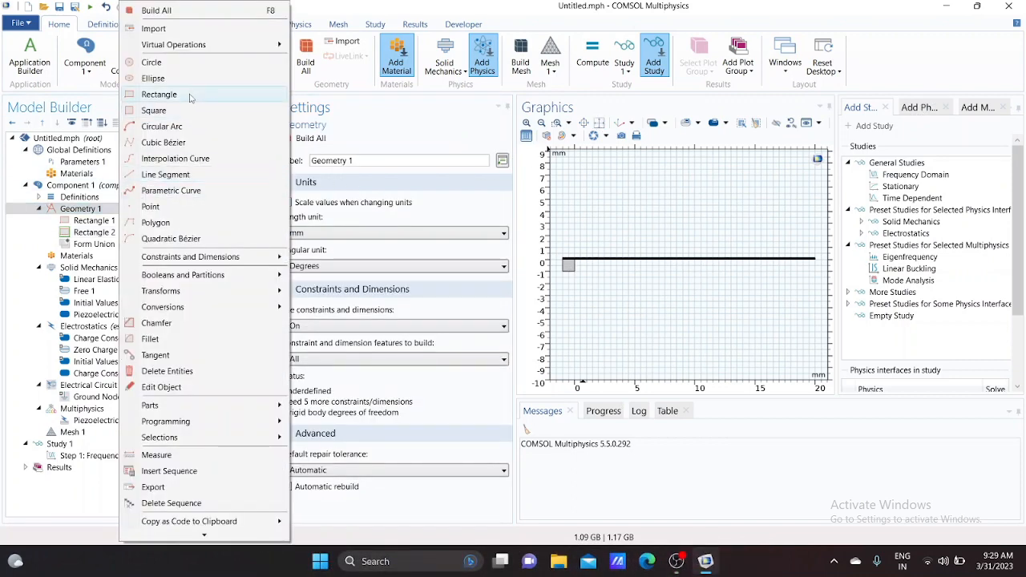
{"action": "left_click", "coordinate": [190, 94]}
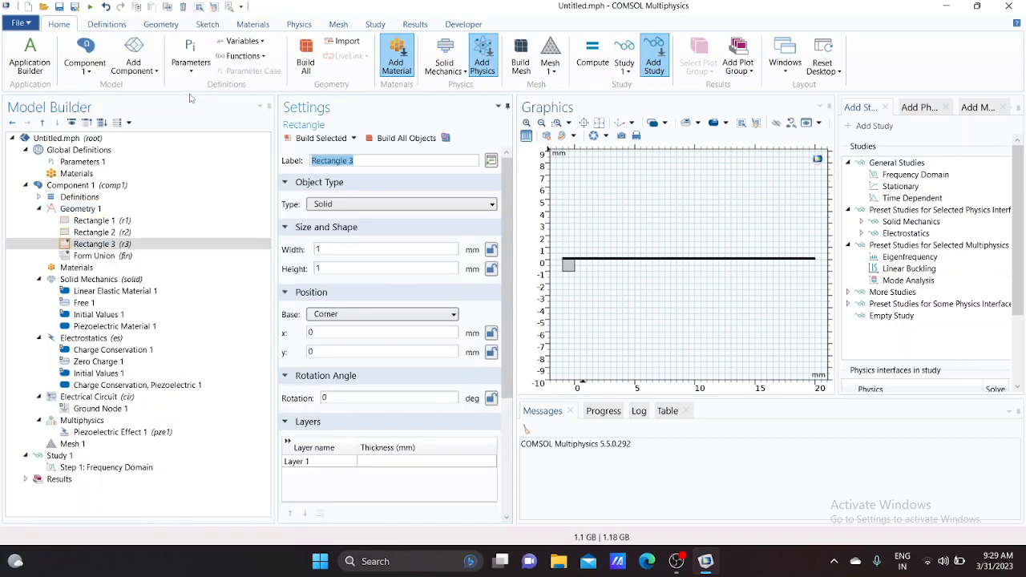
{"action": "left_click", "coordinate": [351, 248]}
{"action": "key", "text": "BackSpace"}
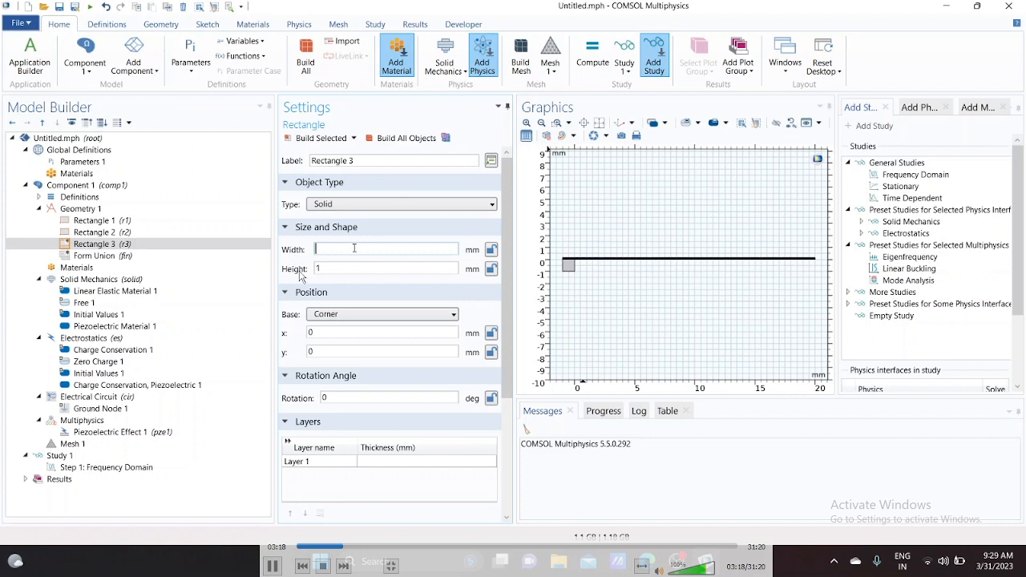
{"action": "type", "text": "4"}
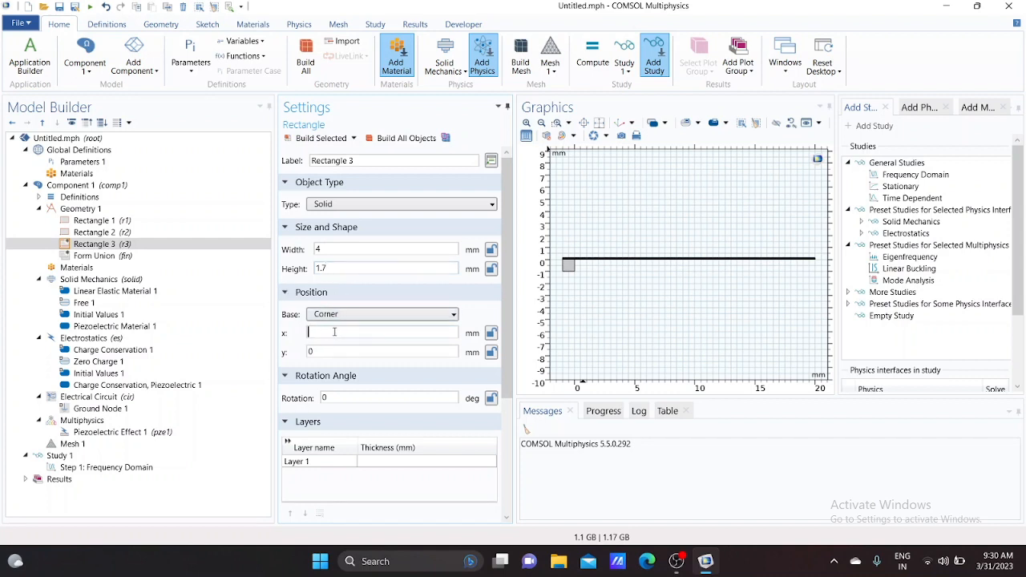
{"action": "type", "text": "16"}
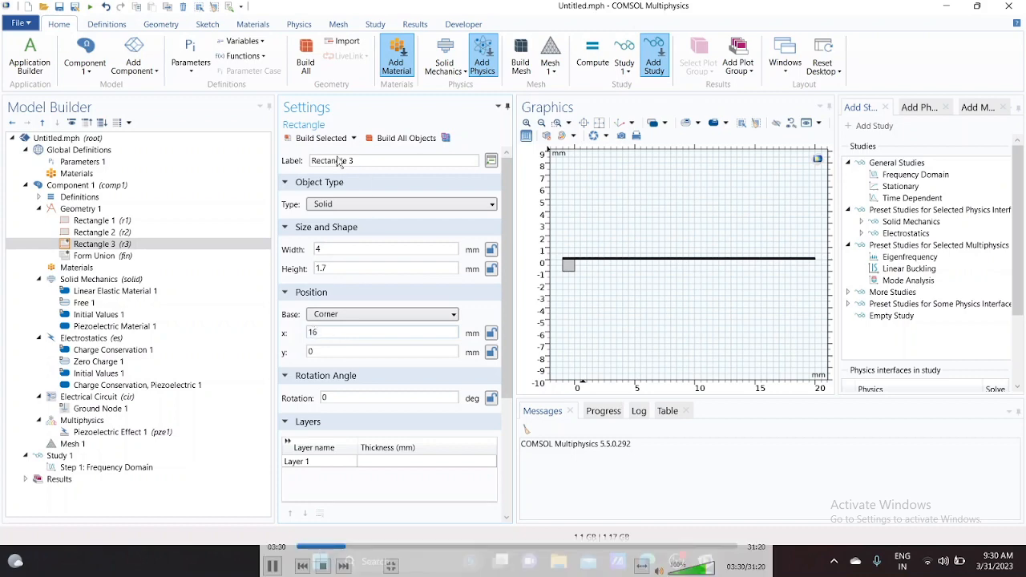
{"action": "left_click", "coordinate": [339, 351]}
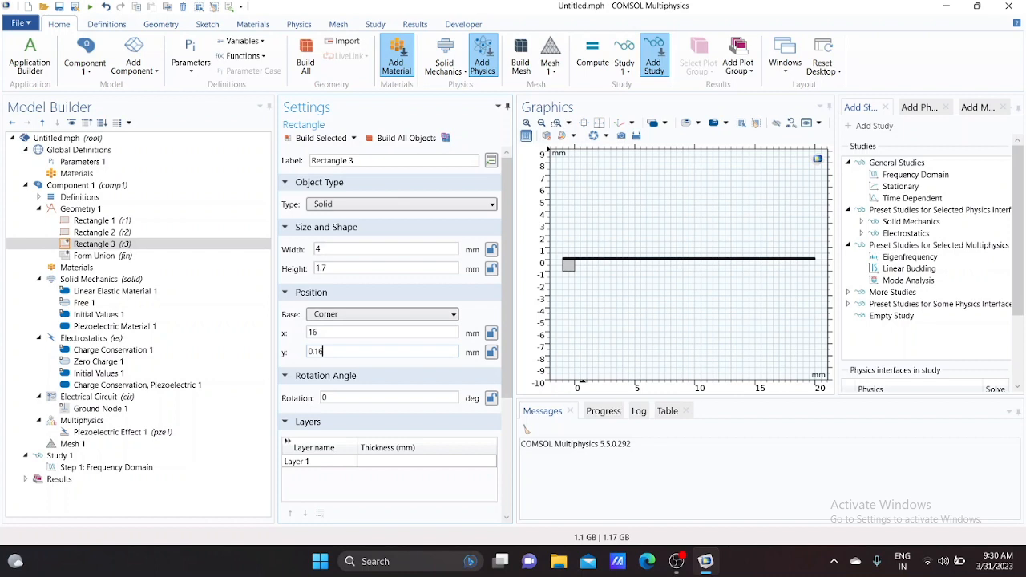
{"action": "left_click", "coordinate": [317, 139]}
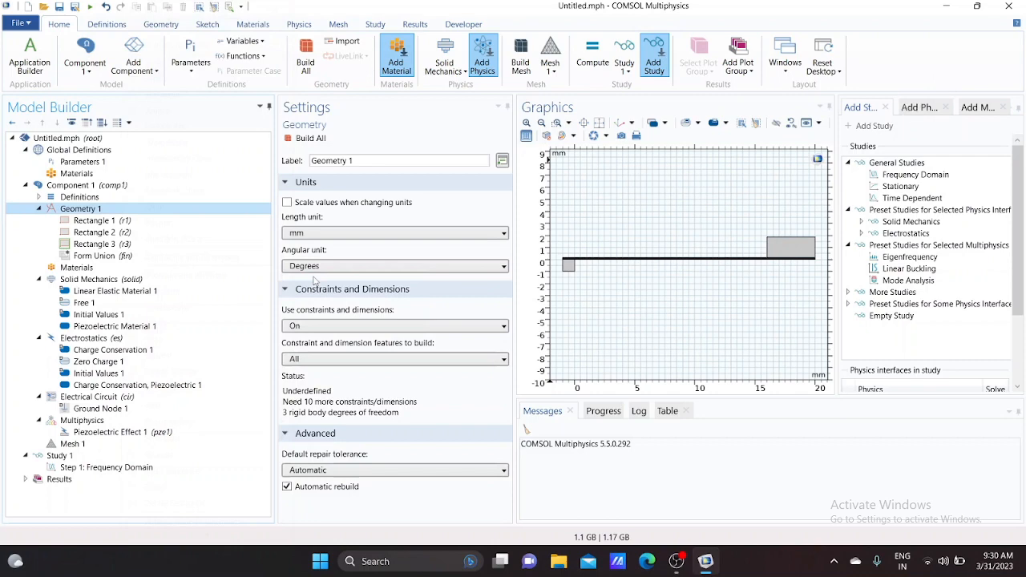
Unite all three rectangles into one object without keeping interior boundaries, and build the union
{"action": "left_click", "coordinate": [606, 230]}
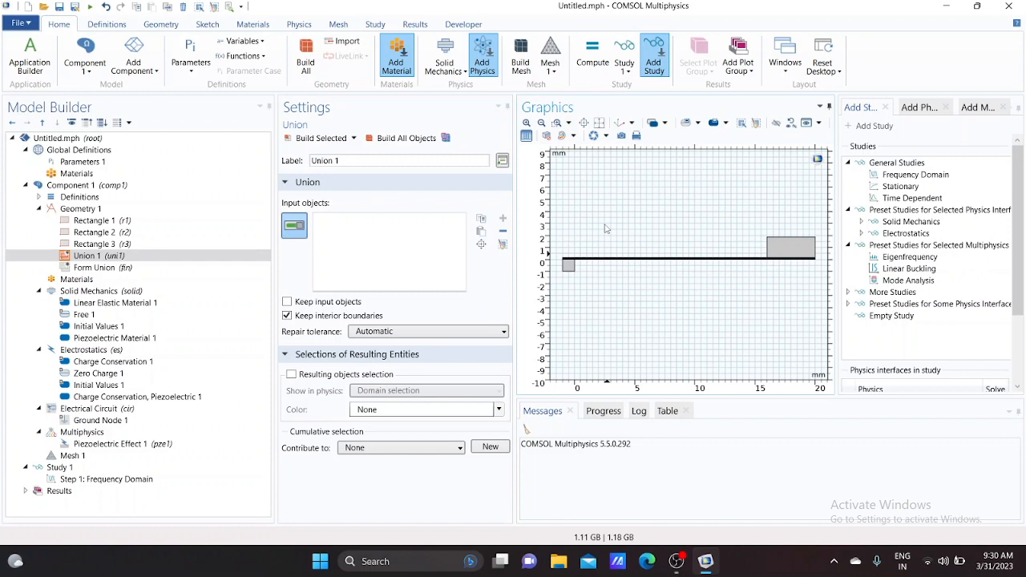
{"action": "key", "text": "ctrl+a"}
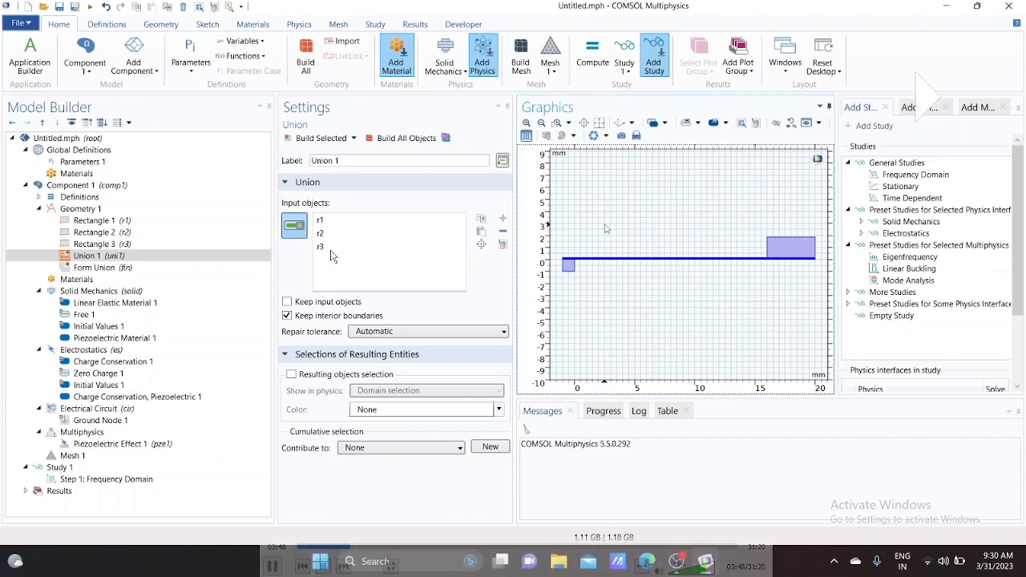
{"action": "left_click", "coordinate": [287, 316]}
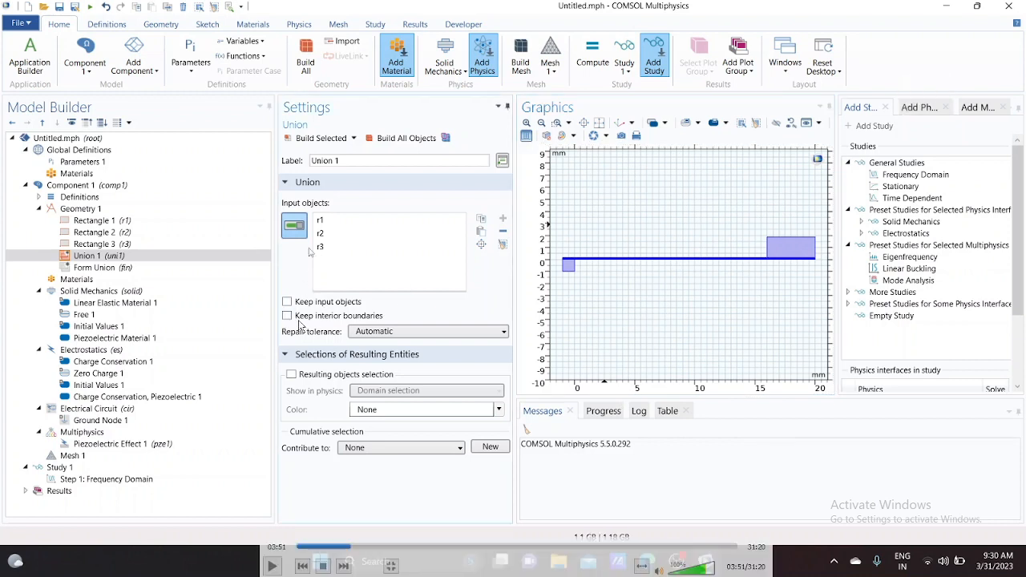
{"action": "left_click", "coordinate": [327, 140]}
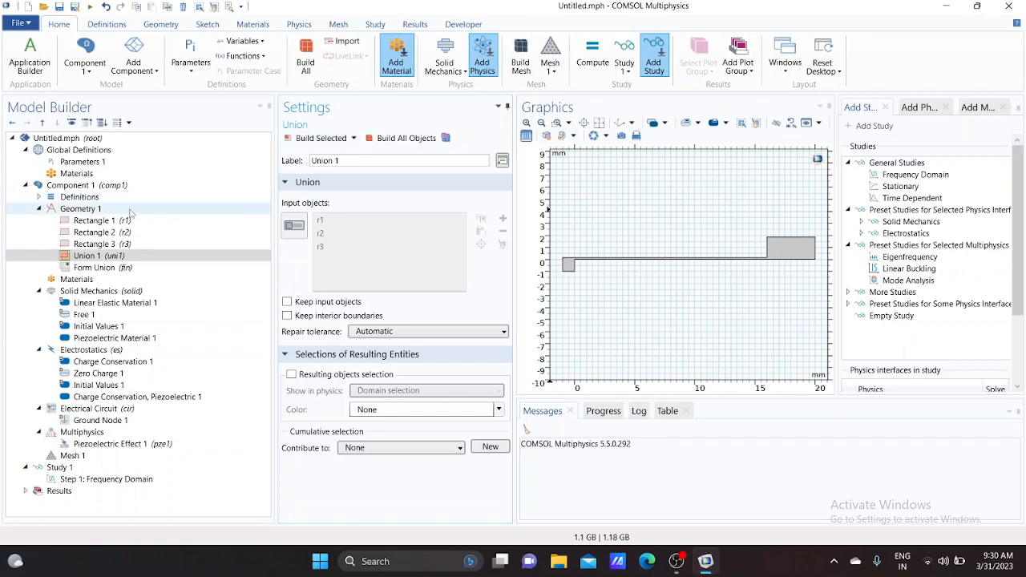
Chamfer the two inner corners where the thin beam meets the end blocks by 0.25 mm and build it
{"action": "left_click", "coordinate": [94, 211]}
{"action": "right_click", "coordinate": [94, 213]}
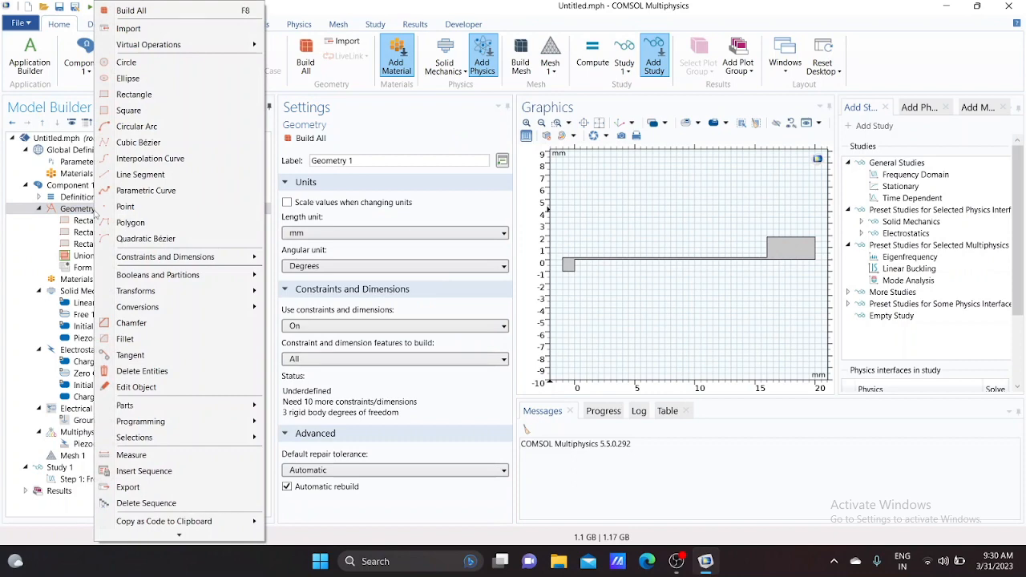
{"action": "left_click", "coordinate": [122, 324]}
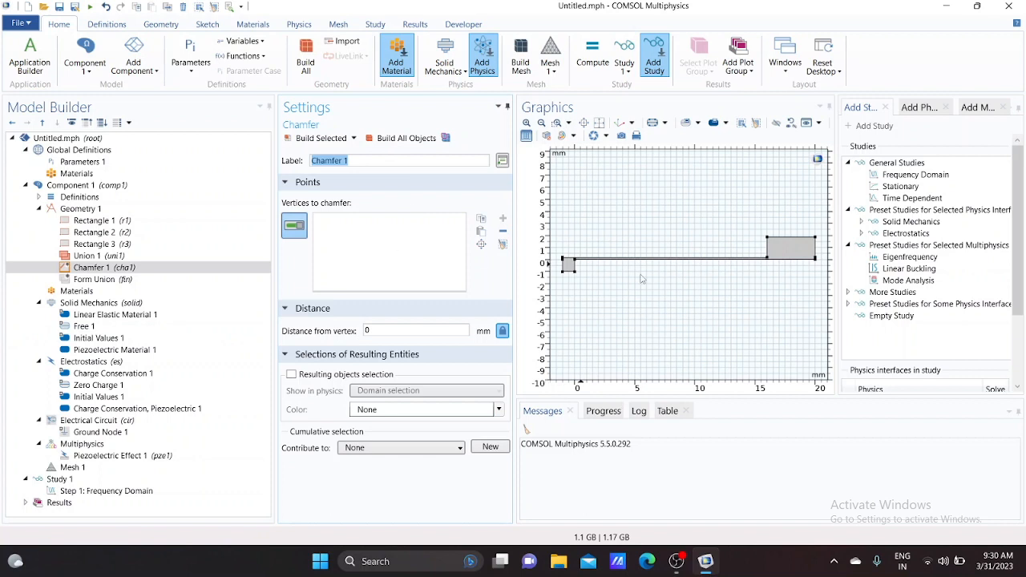
{"action": "left_click", "coordinate": [575, 261]}
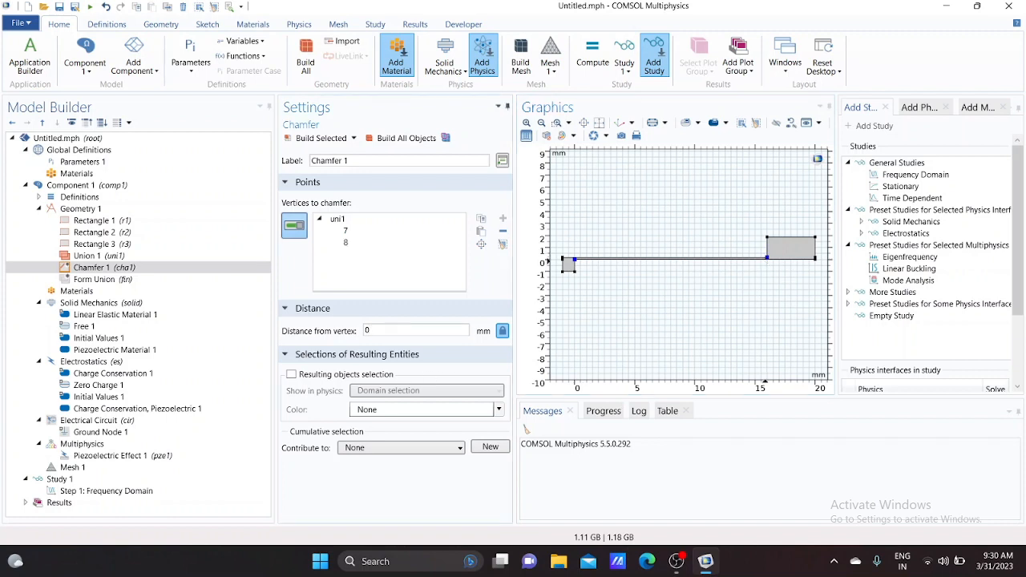
{"action": "type", "text": "0.25"}
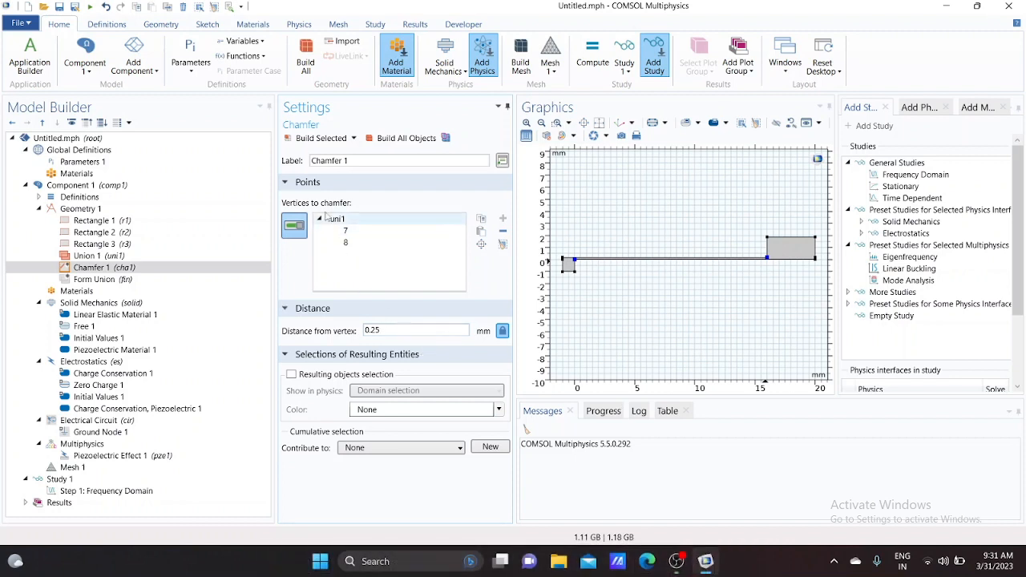
{"action": "left_click", "coordinate": [318, 141]}
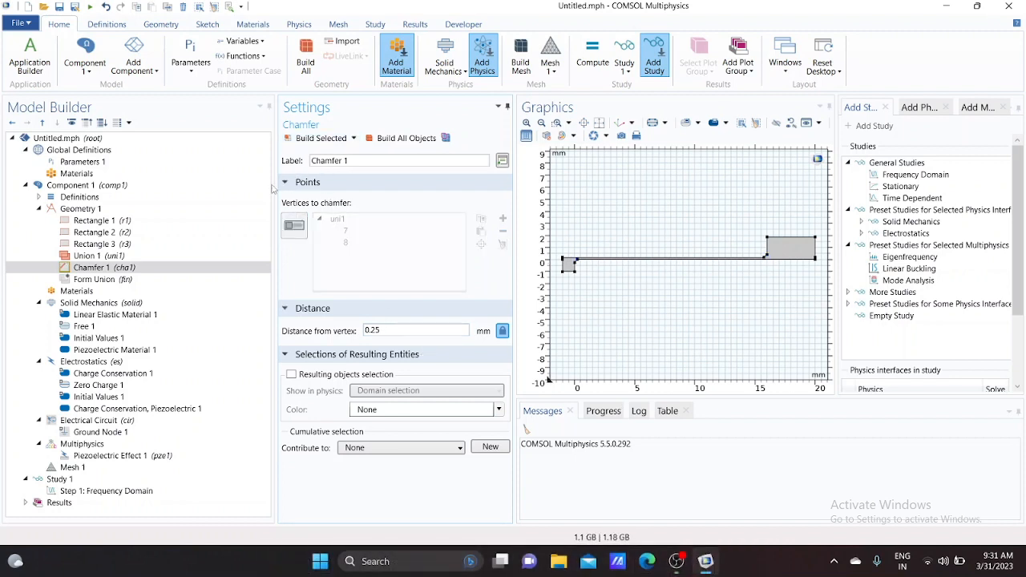
Duplicate the second, layered rectangle and build the copy
{"action": "right_click", "coordinate": [103, 233]}
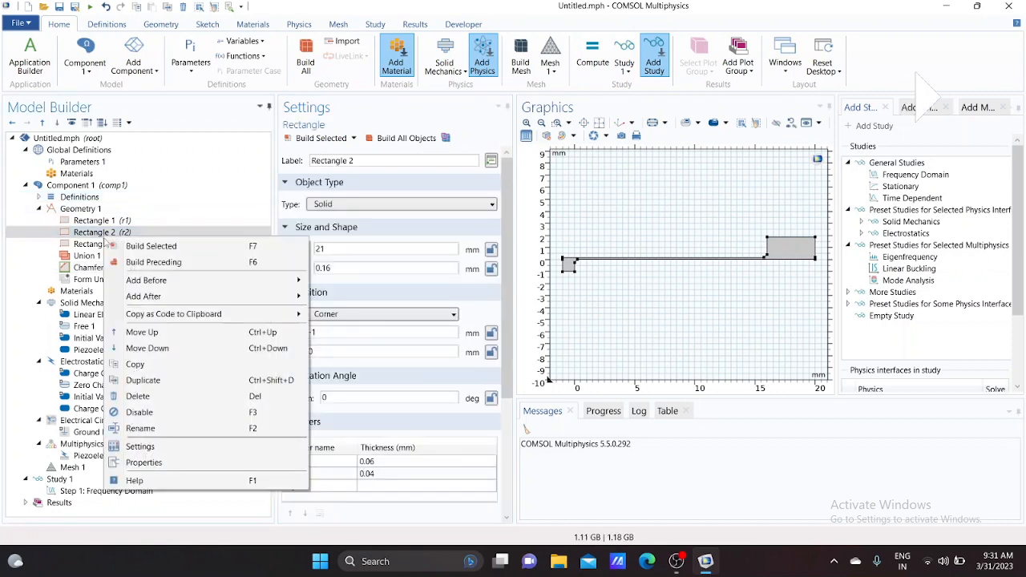
{"action": "left_click", "coordinate": [143, 381]}
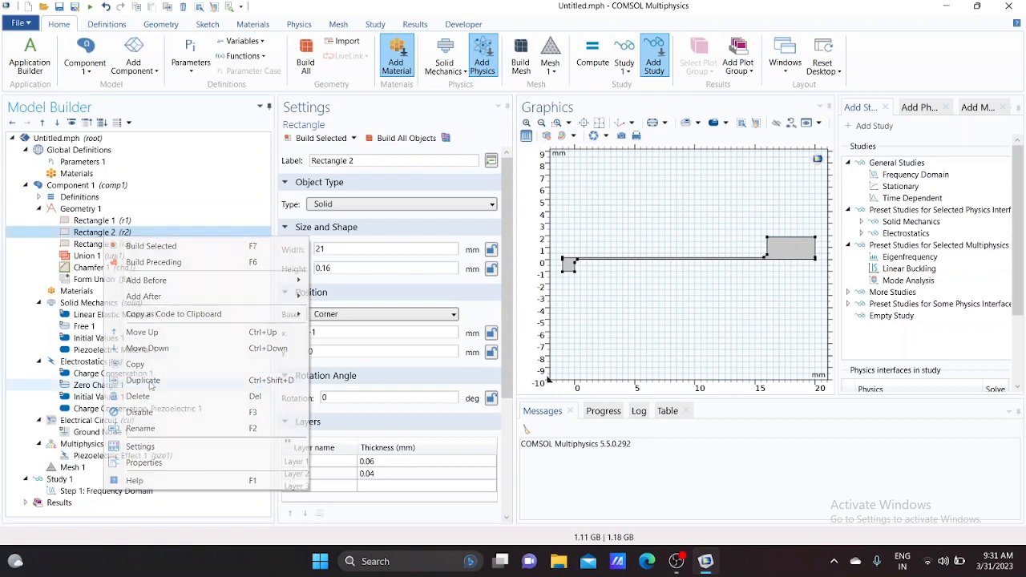
{"action": "left_click", "coordinate": [318, 139]}
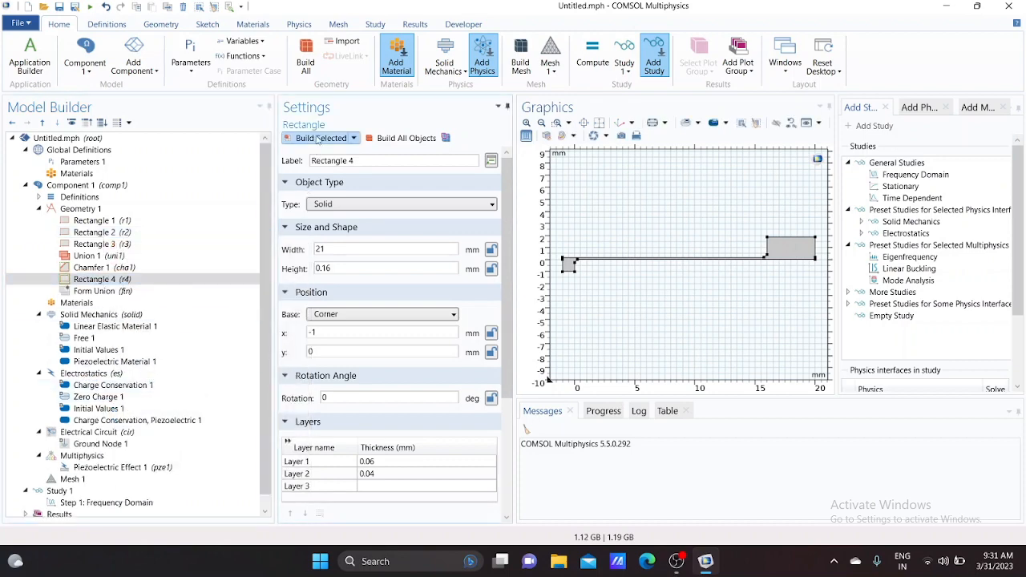
Add a vertical line segment by coordinates from (0.25, 0) to (0.25, 0.16) mm and build it
{"action": "left_click", "coordinate": [91, 210]}
{"action": "right_click", "coordinate": [93, 210]}
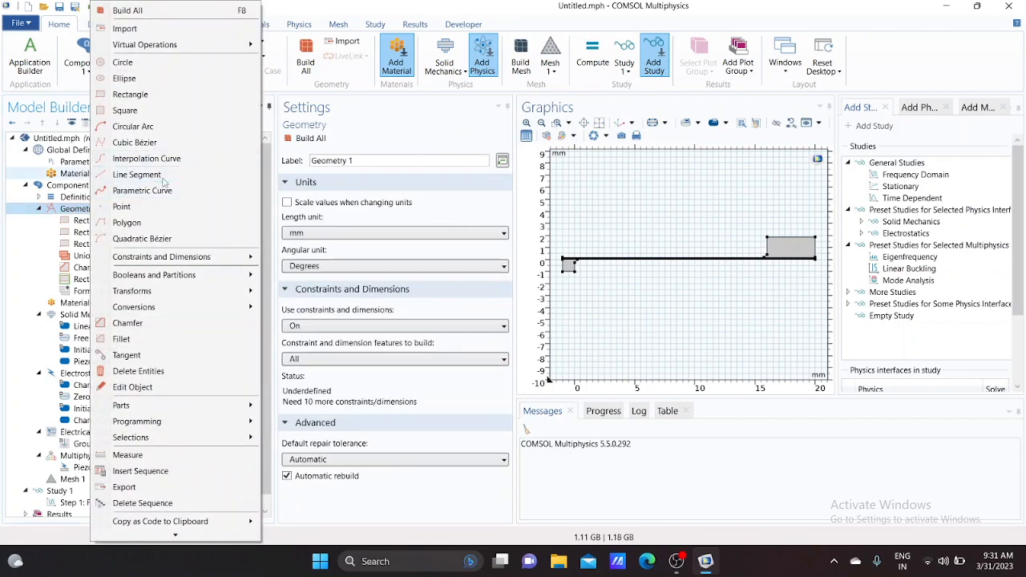
{"action": "left_click", "coordinate": [136, 175]}
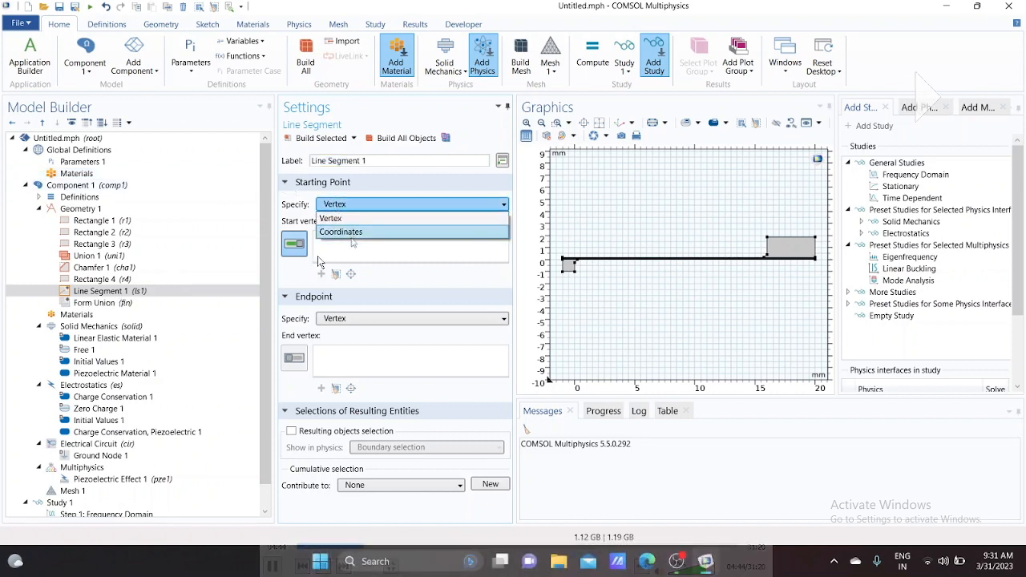
{"action": "key", "text": "space"}
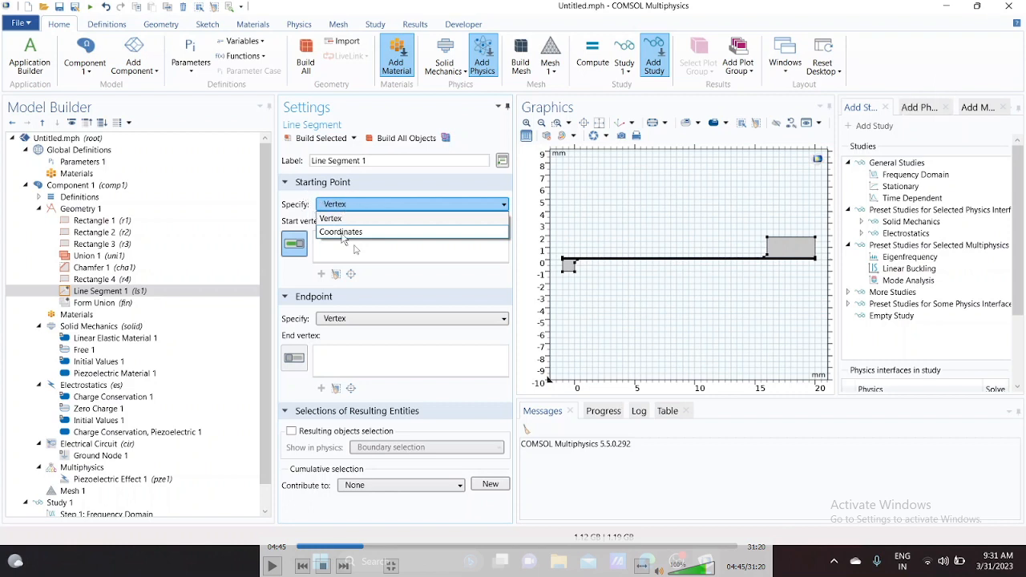
{"action": "key", "text": "space"}
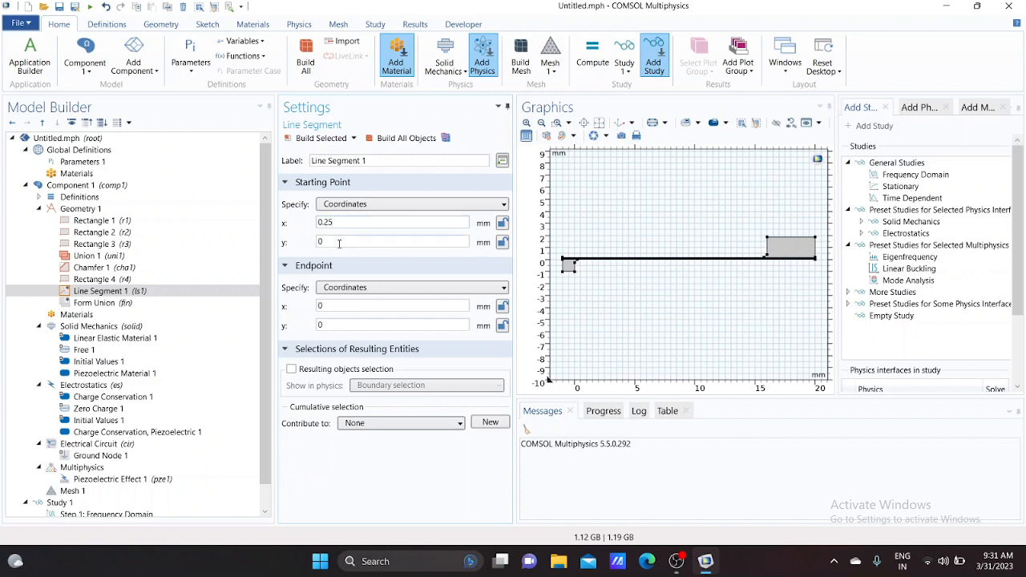
{"action": "left_click", "coordinate": [346, 304]}
{"action": "left_click", "coordinate": [349, 324]}
{"action": "type", "text": ".16"}
{"action": "left_click", "coordinate": [317, 138]}
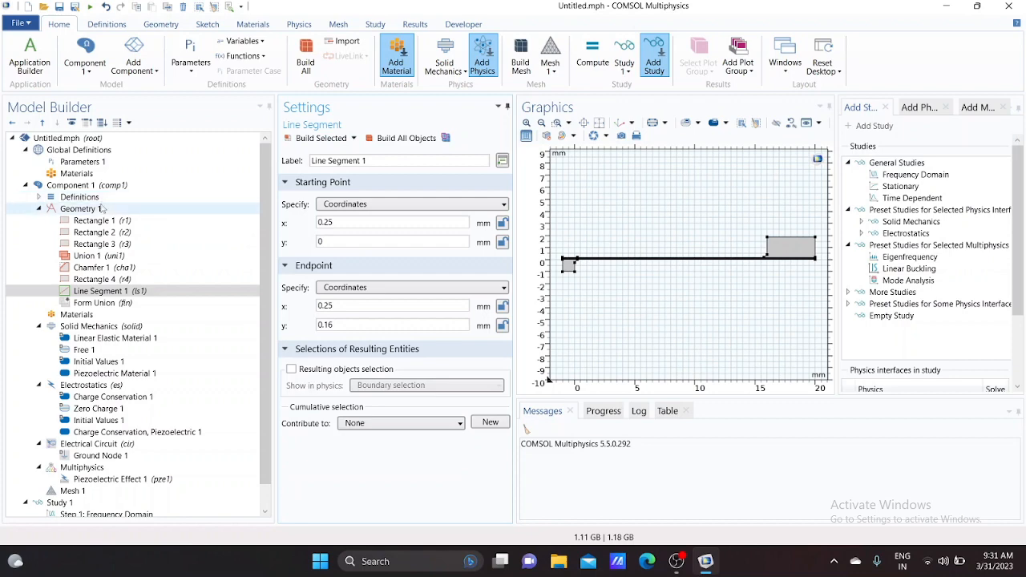
Add a second line segment from (15.75, 0.16) to (15.75, 0) mm and inspect both chamfered corners closely
{"action": "right_click", "coordinate": [102, 208]}
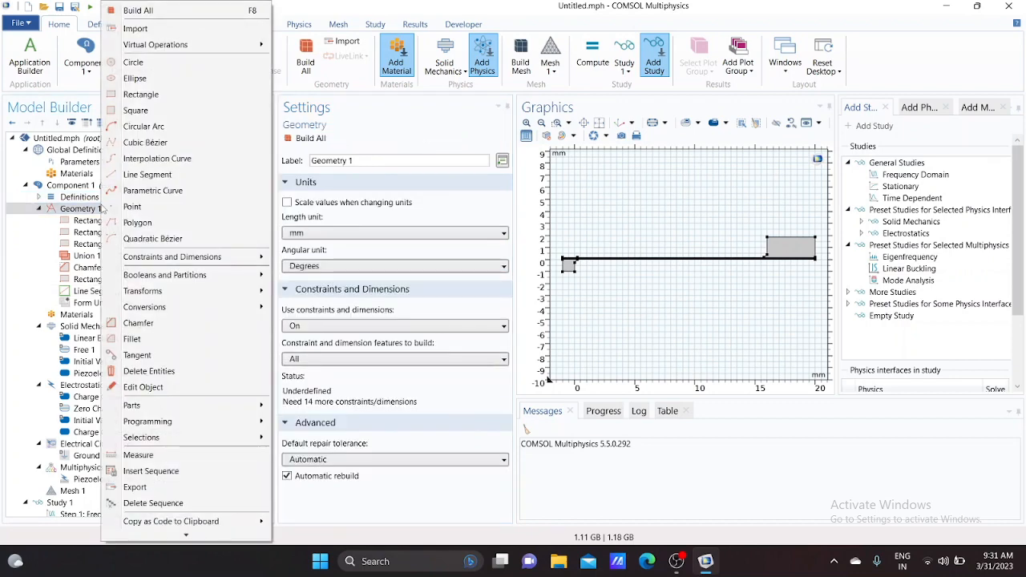
{"action": "left_click", "coordinate": [147, 176]}
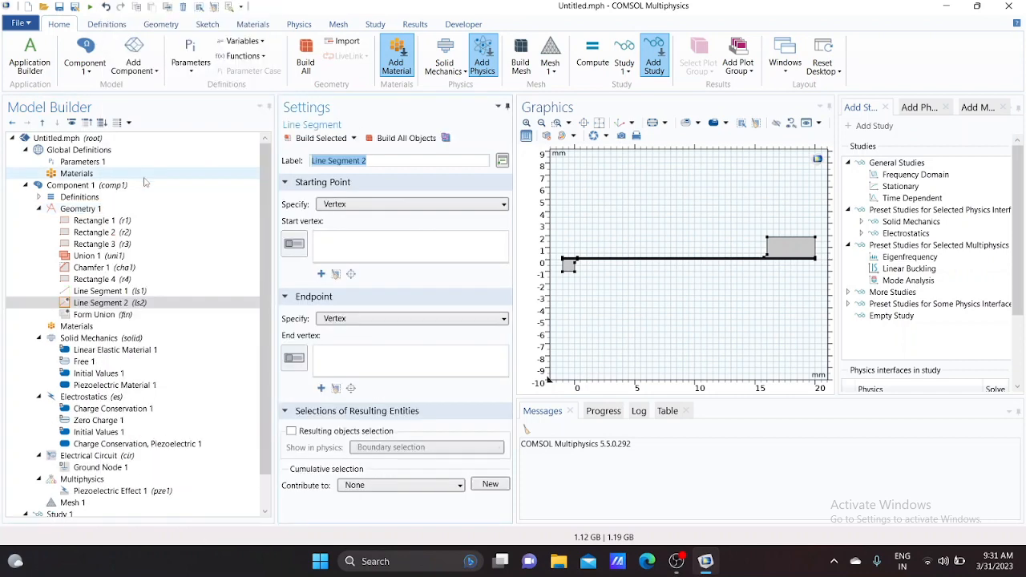
{"action": "left_click", "coordinate": [402, 204]}
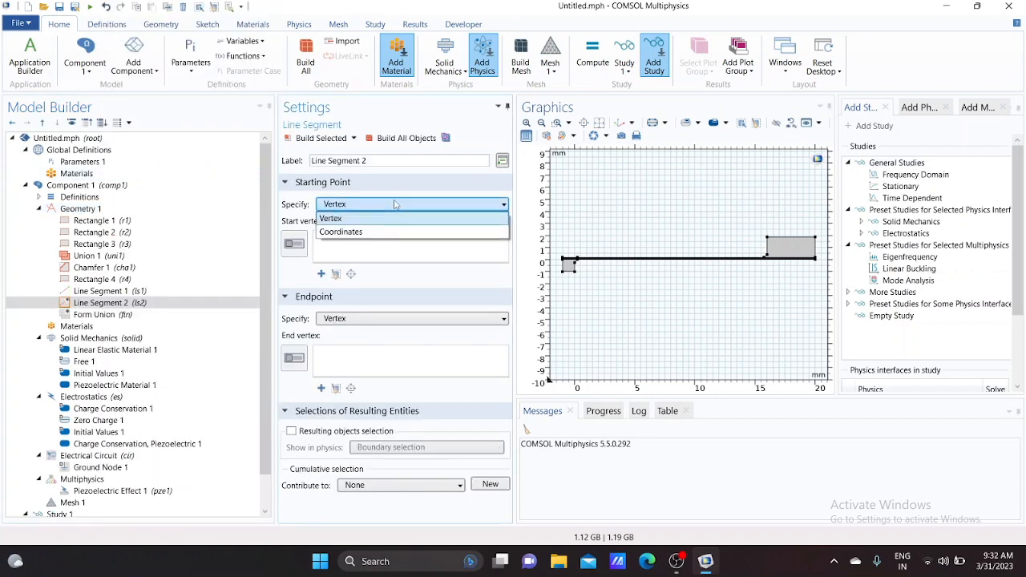
{"action": "left_click", "coordinate": [357, 233]}
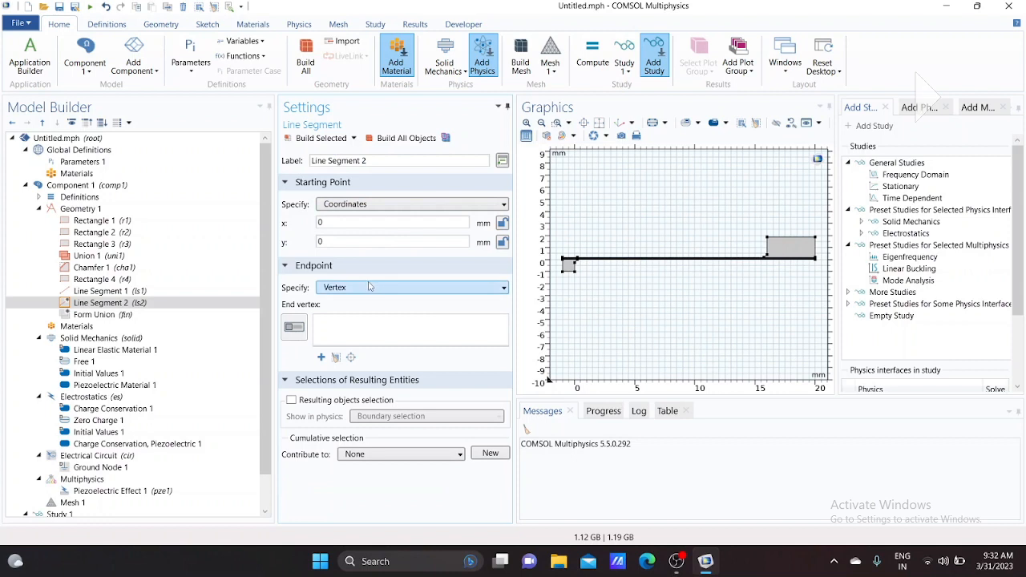
{"action": "left_click", "coordinate": [370, 286]}
{"action": "left_click", "coordinate": [359, 315]}
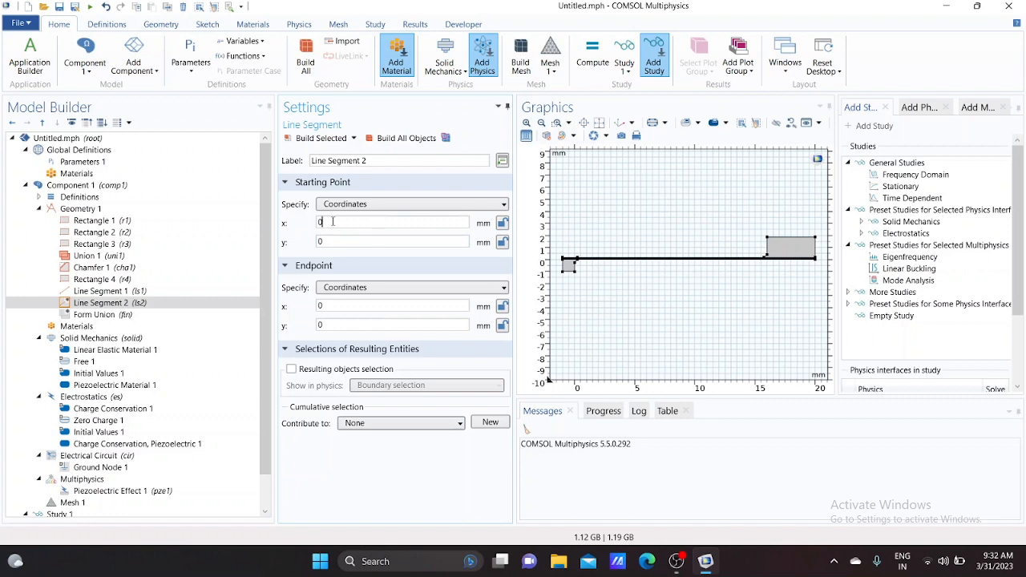
{"action": "type", "text": "15.75"}
{"action": "type", "text": ".16"}
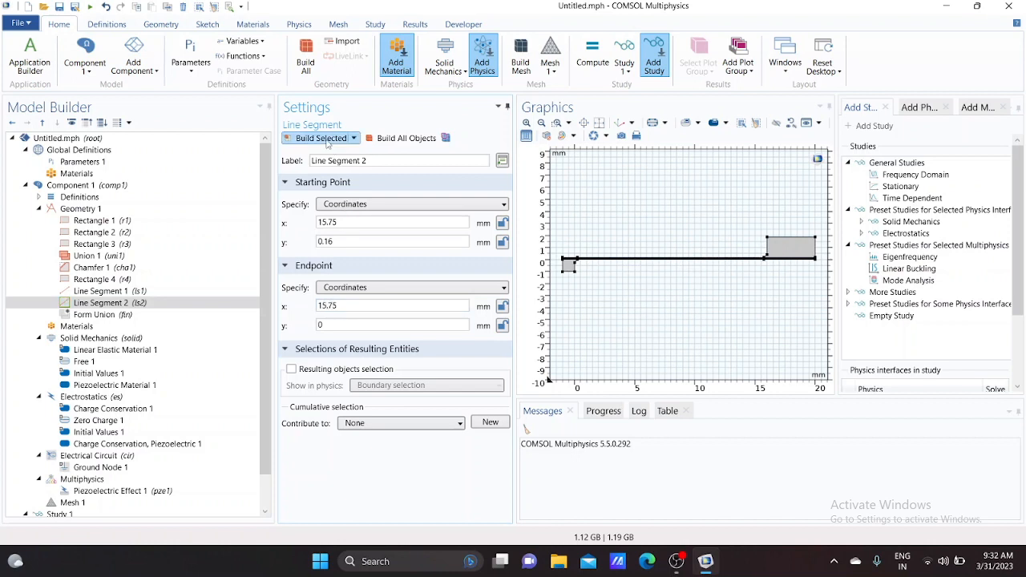
{"action": "left_click", "coordinate": [556, 122]}
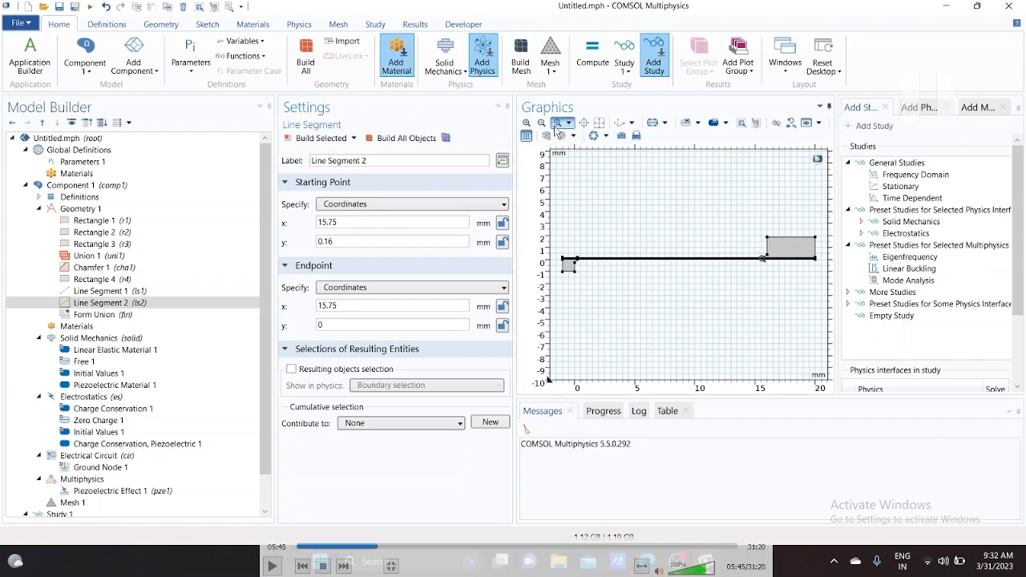
{"action": "left_click_drag", "start_coordinate": [757, 254], "coordinate": [777, 273]}
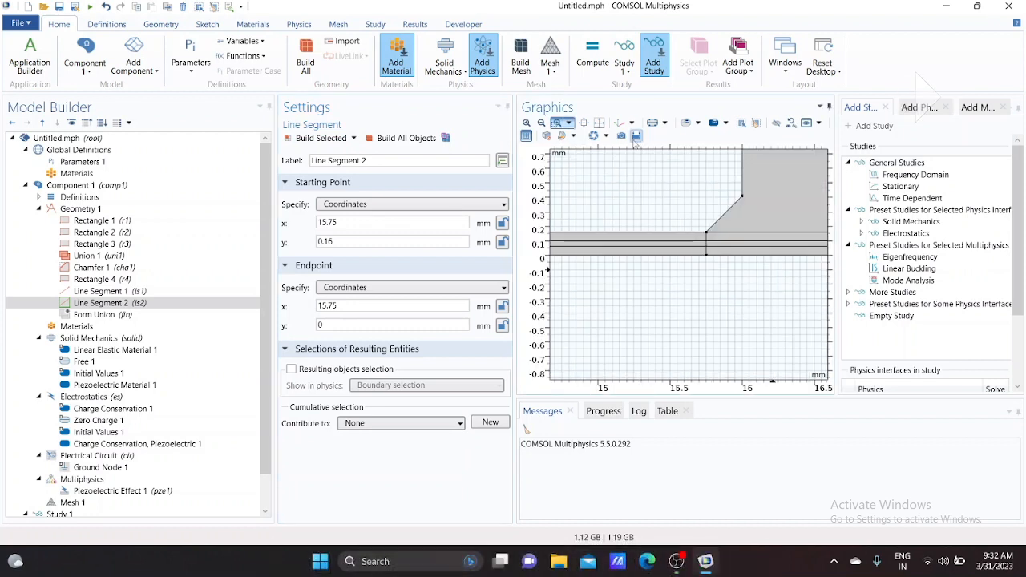
{"action": "left_click", "coordinate": [599, 122]}
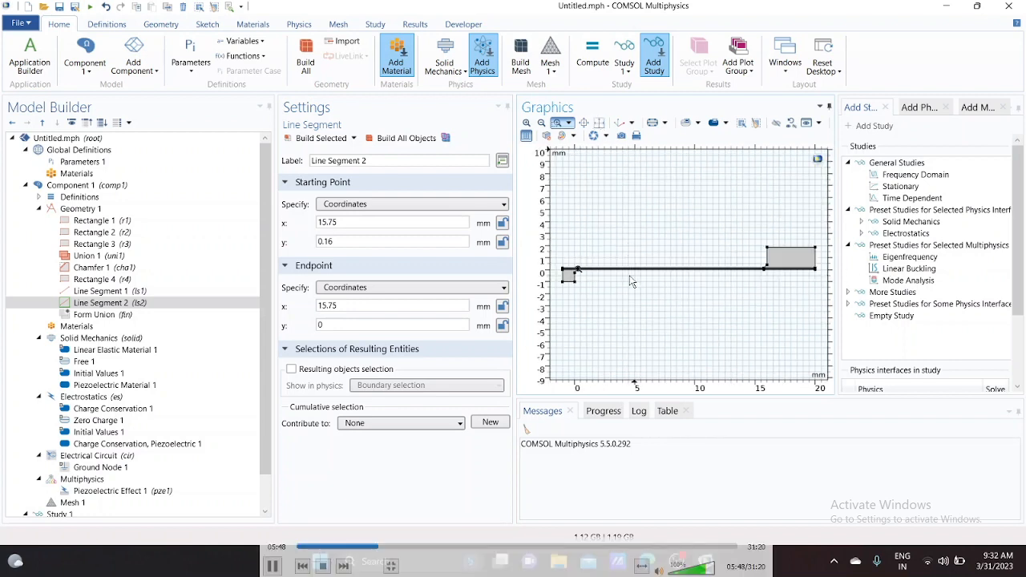
{"action": "left_click_drag", "start_coordinate": [573, 266], "coordinate": [590, 282]}
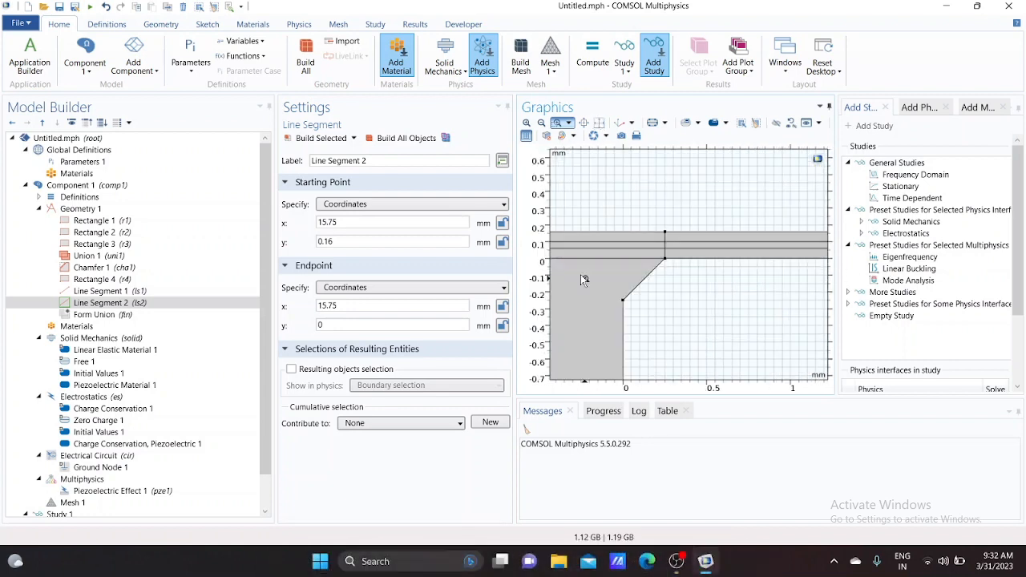
{"action": "left_click", "coordinate": [599, 122]}
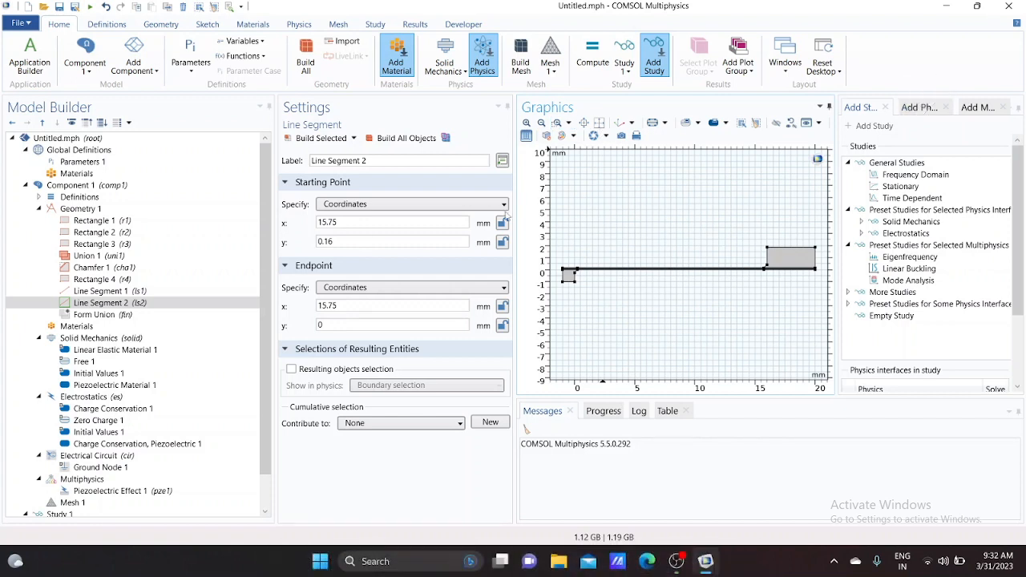
Build the Form Union node to finalize the geometry
{"action": "left_click", "coordinate": [131, 316]}
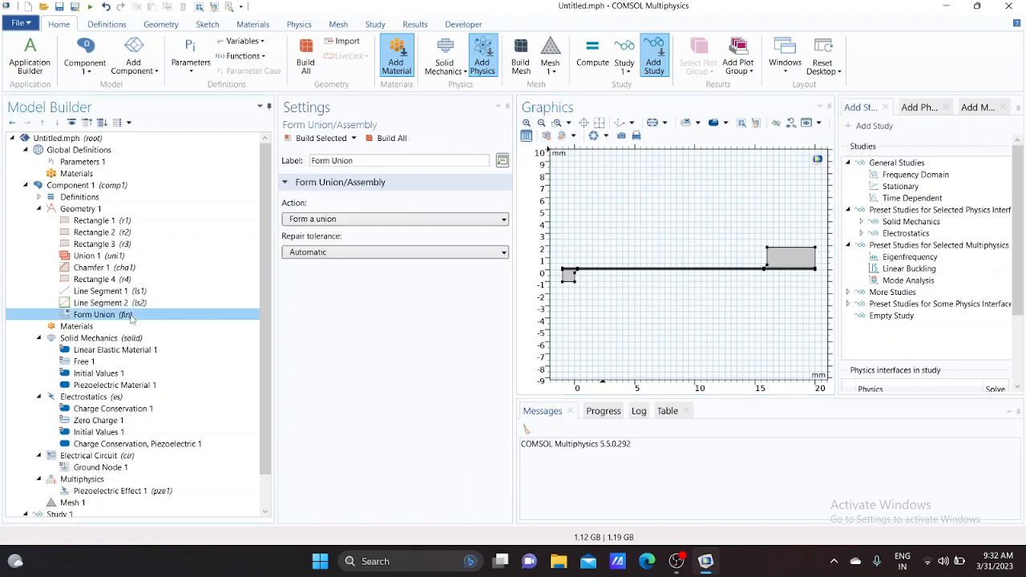
{"action": "left_click", "coordinate": [375, 139]}
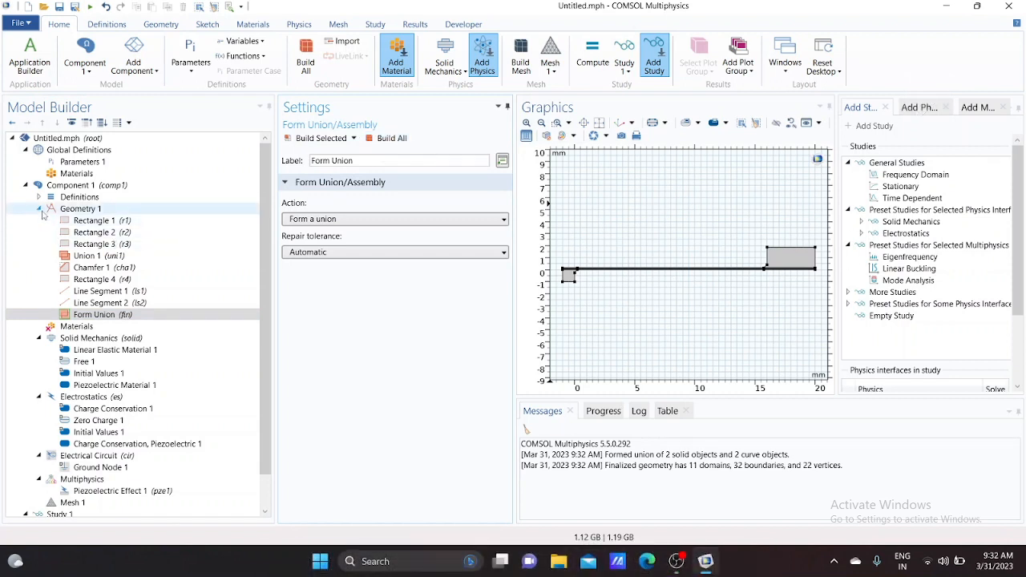
{"action": "double_click", "coordinate": [48, 210]}
{"action": "left_click", "coordinate": [77, 223]}
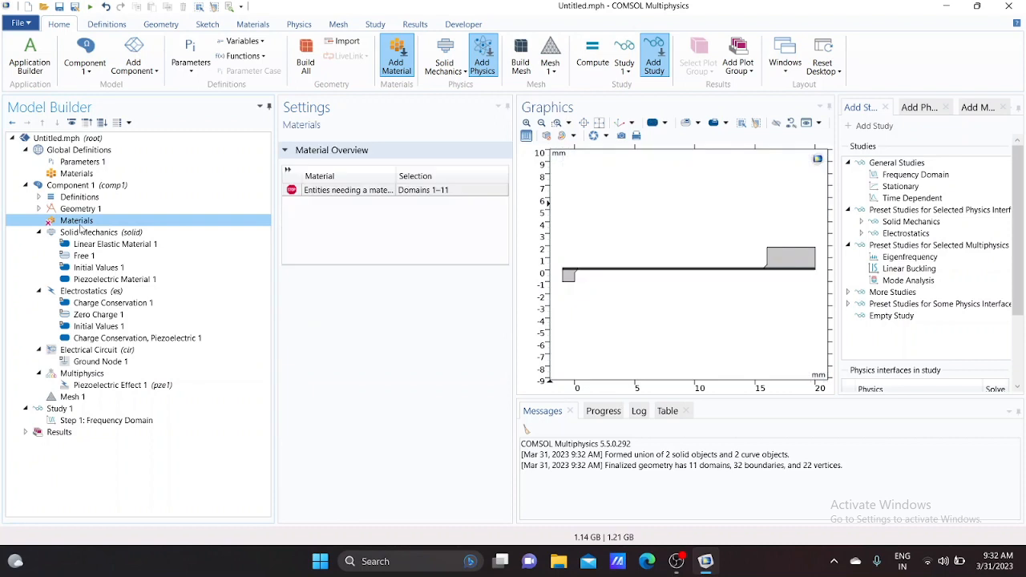
Add Lead Zirconate Titanate (PZT-5A) from the piezoelectric material library to the component
{"action": "left_click", "coordinate": [886, 109]}
{"action": "left_click", "coordinate": [886, 108]}
{"action": "left_click", "coordinate": [899, 107]}
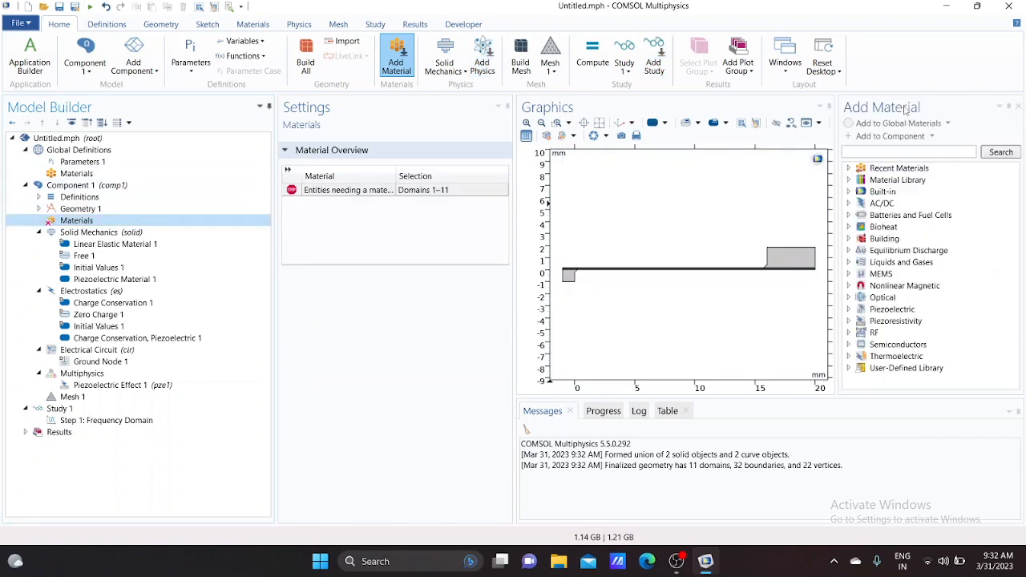
{"action": "left_click", "coordinate": [1018, 107]}
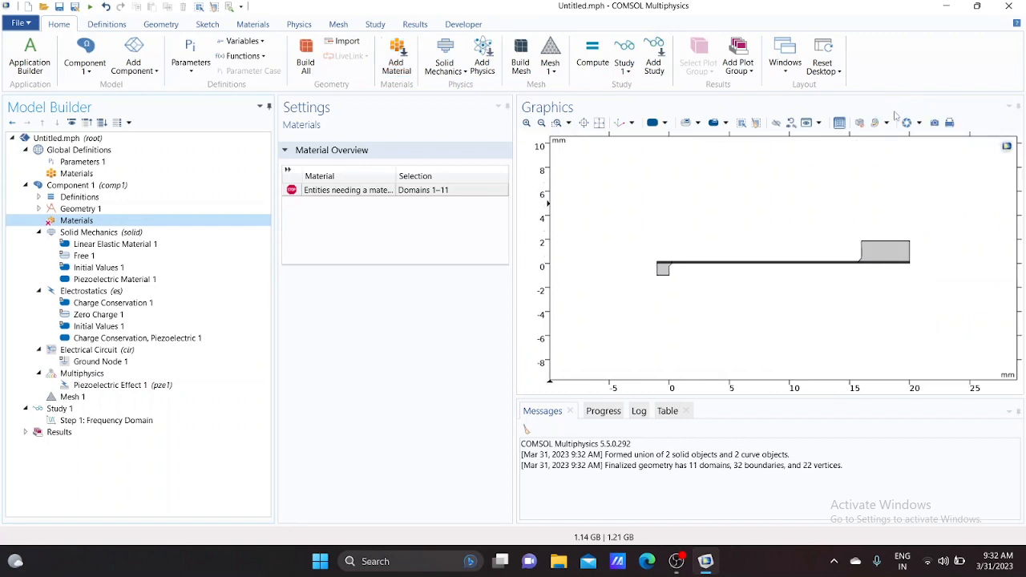
{"action": "left_click", "coordinate": [399, 68]}
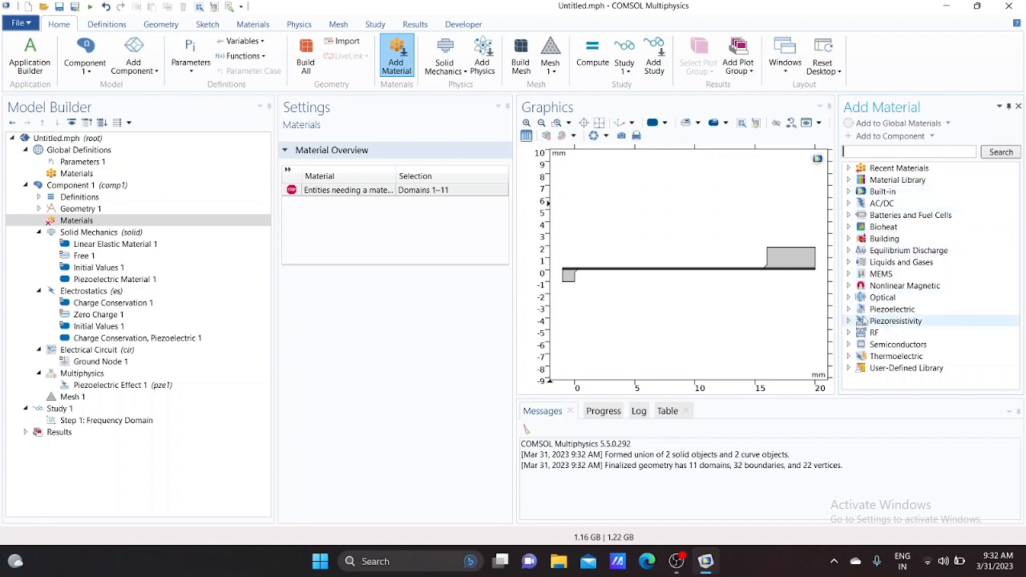
{"action": "left_click", "coordinate": [850, 310]}
{"action": "scroll", "coordinate": [894, 313], "scroll_direction": "down", "scroll_amount": 4}
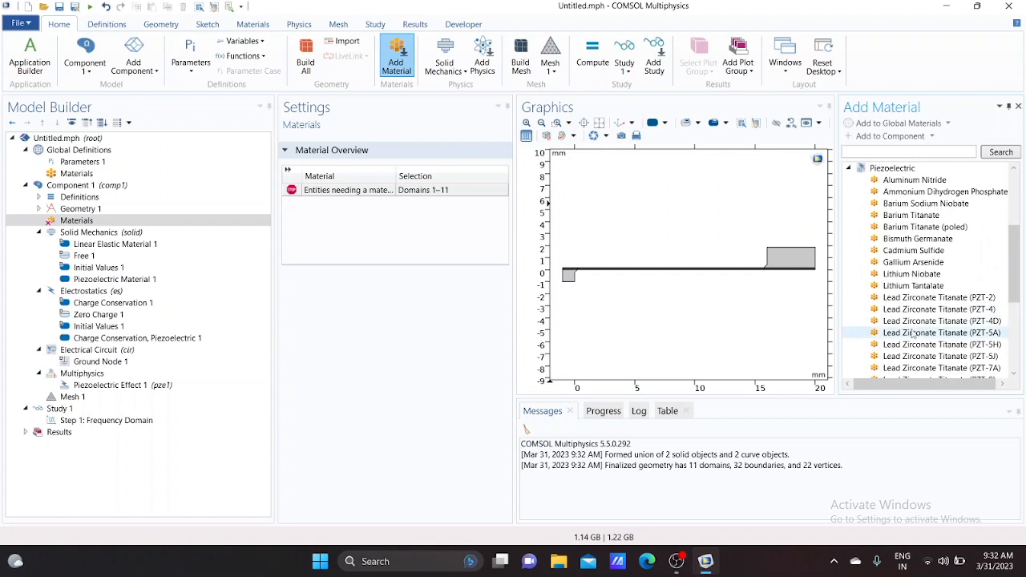
{"action": "left_click", "coordinate": [950, 335]}
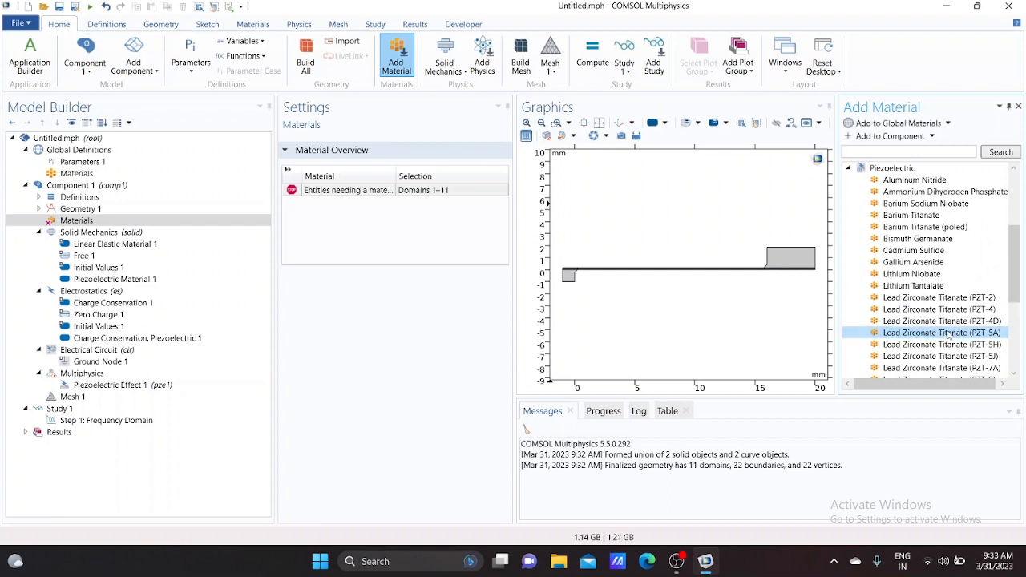
{"action": "double_click", "coordinate": [949, 334]}
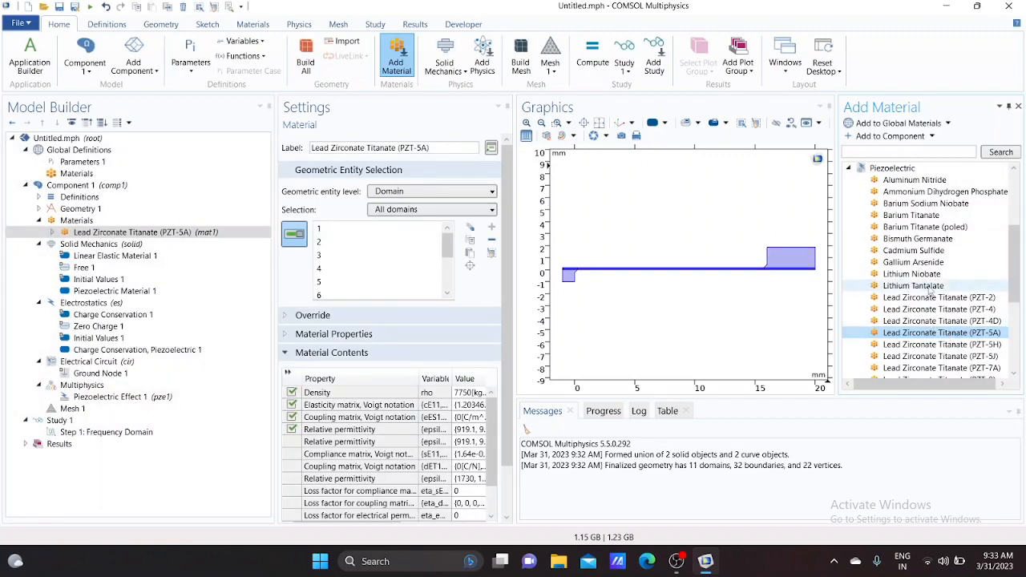
Add Structural steel from the built-in material library to the component
{"action": "scroll", "coordinate": [930, 292], "scroll_direction": "up", "scroll_amount": 4}
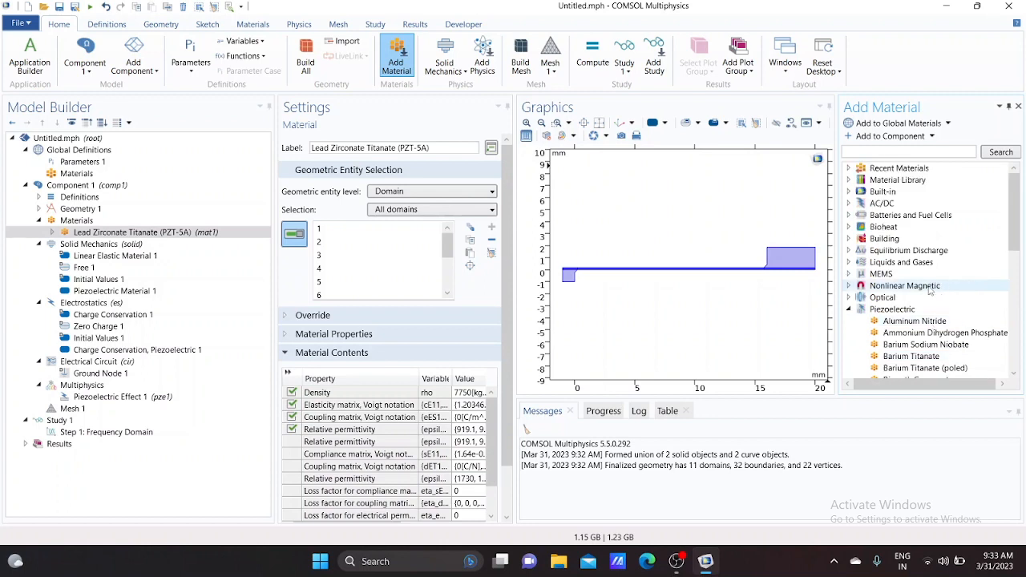
{"action": "left_click", "coordinate": [850, 192]}
{"action": "scroll", "coordinate": [931, 289], "scroll_direction": "down", "scroll_amount": 4}
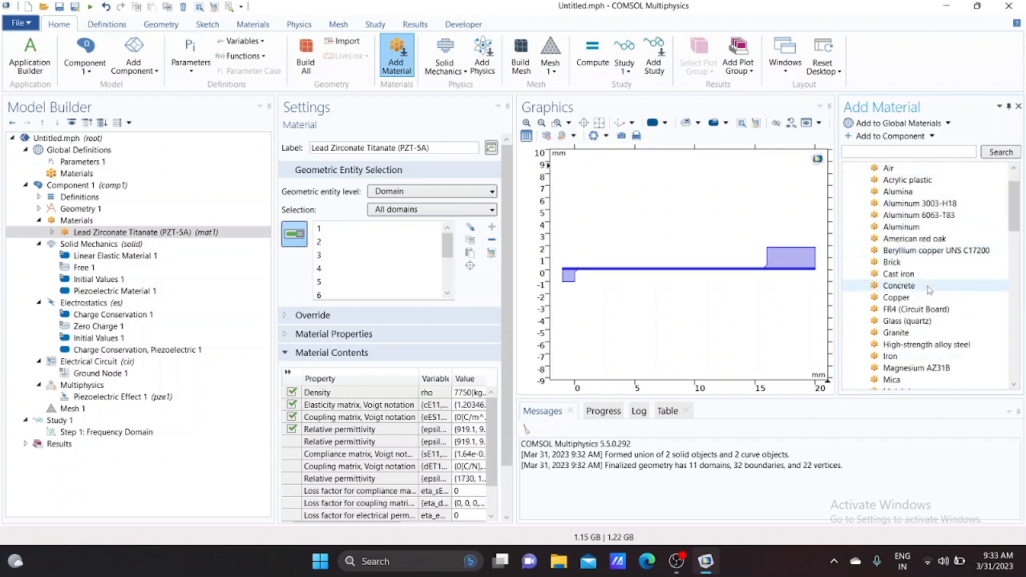
{"action": "scroll", "coordinate": [928, 290], "scroll_direction": "down", "scroll_amount": 2}
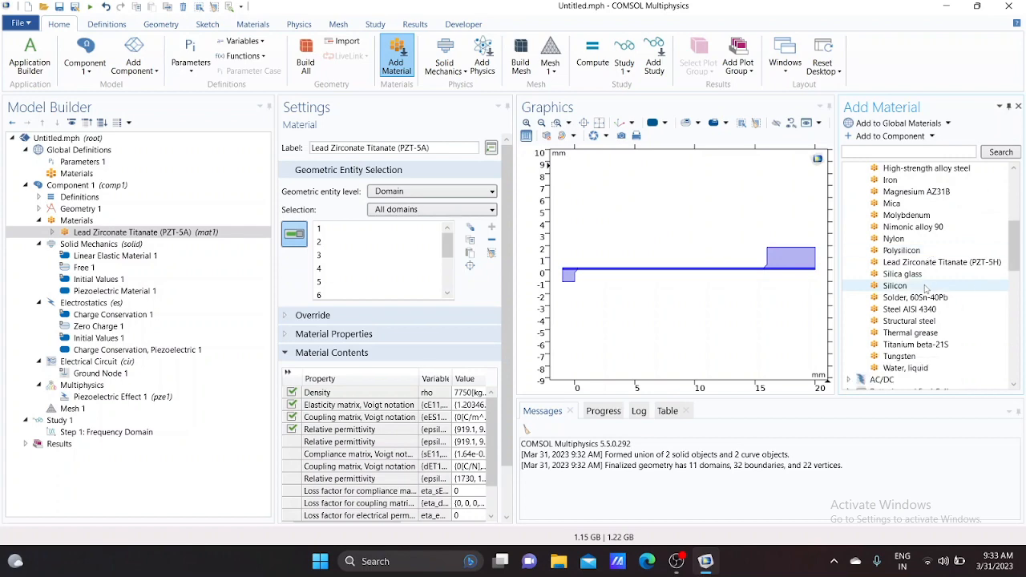
{"action": "left_click", "coordinate": [915, 321]}
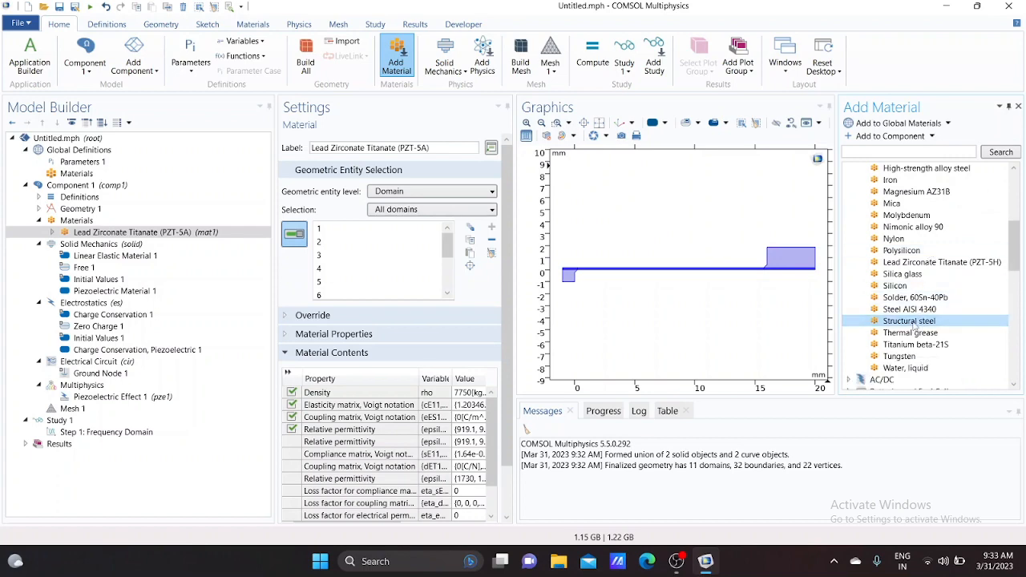
{"action": "double_click", "coordinate": [915, 321]}
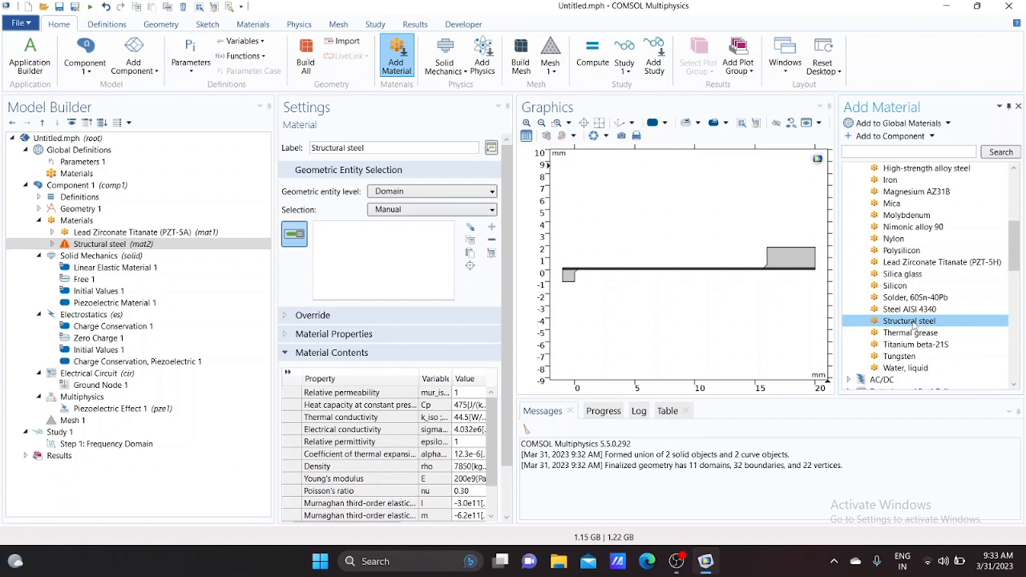
{"action": "left_click", "coordinate": [1019, 106]}
Assign Structural steel to domains 1, 3, 6, 9 and 11 by pasting the selection
{"action": "left_click", "coordinate": [151, 249]}
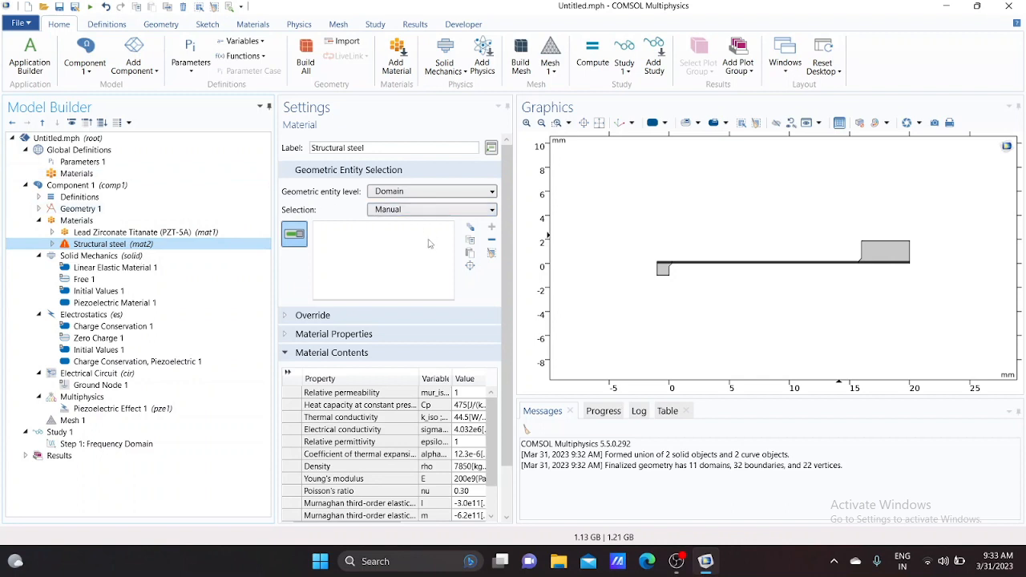
{"action": "left_click", "coordinate": [470, 252]}
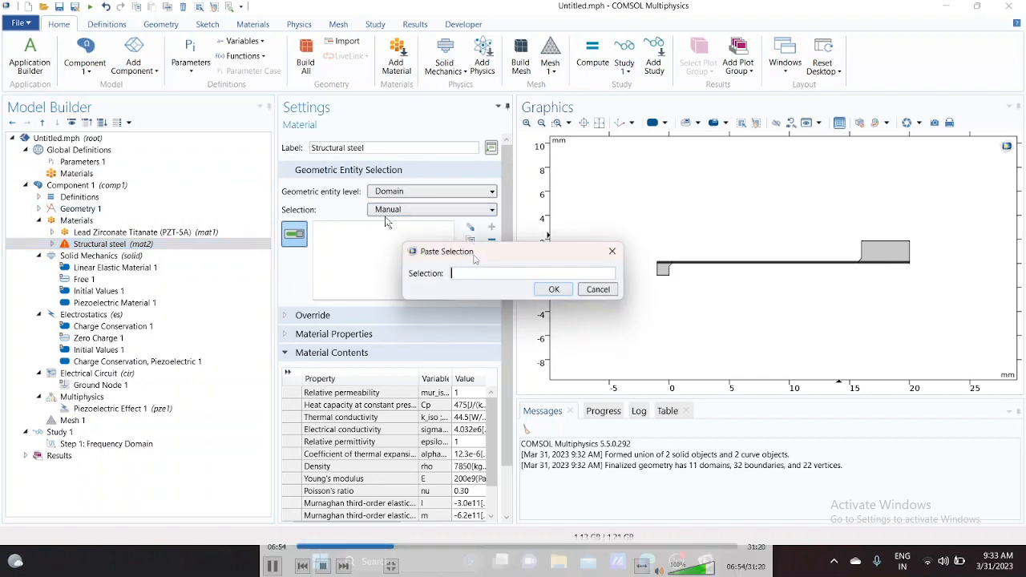
{"action": "type", "text": "1 3 6 9 11"}
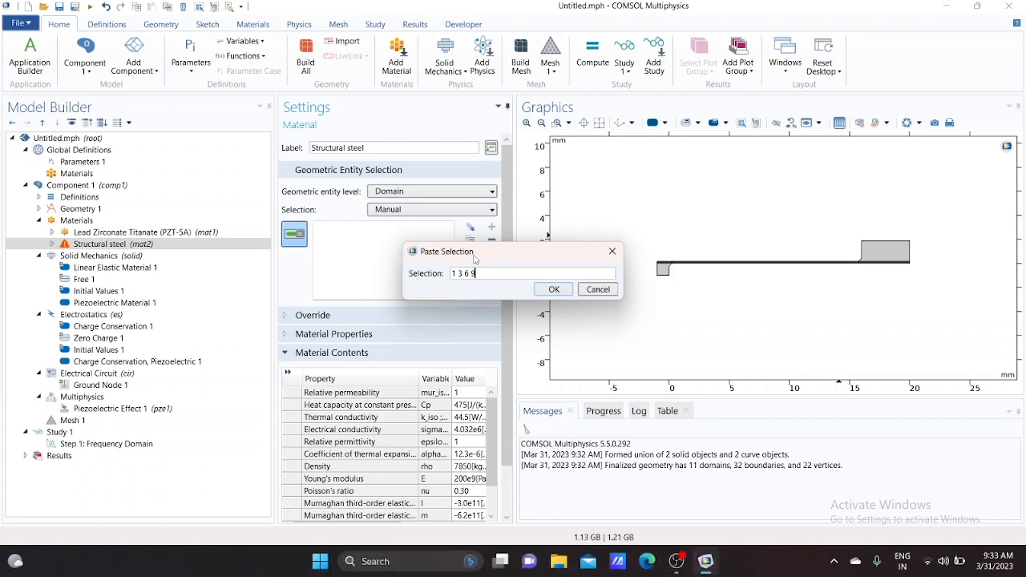
{"action": "left_click", "coordinate": [554, 290]}
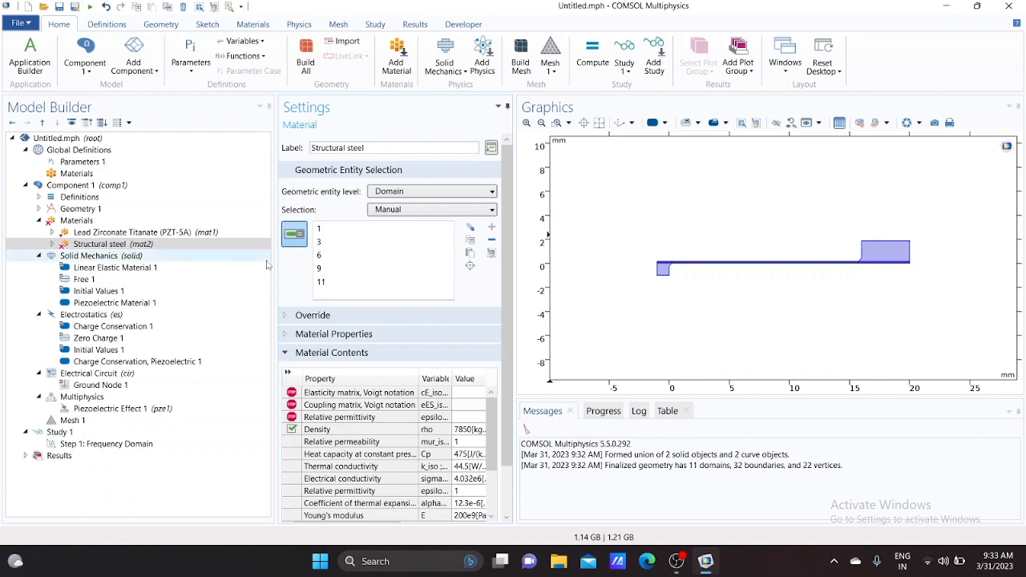
Restrict Piezoelectric Material 1 to domains 2, 4, 5, 7, 8 and 10 by pasting the selection
{"action": "left_click", "coordinate": [170, 271]}
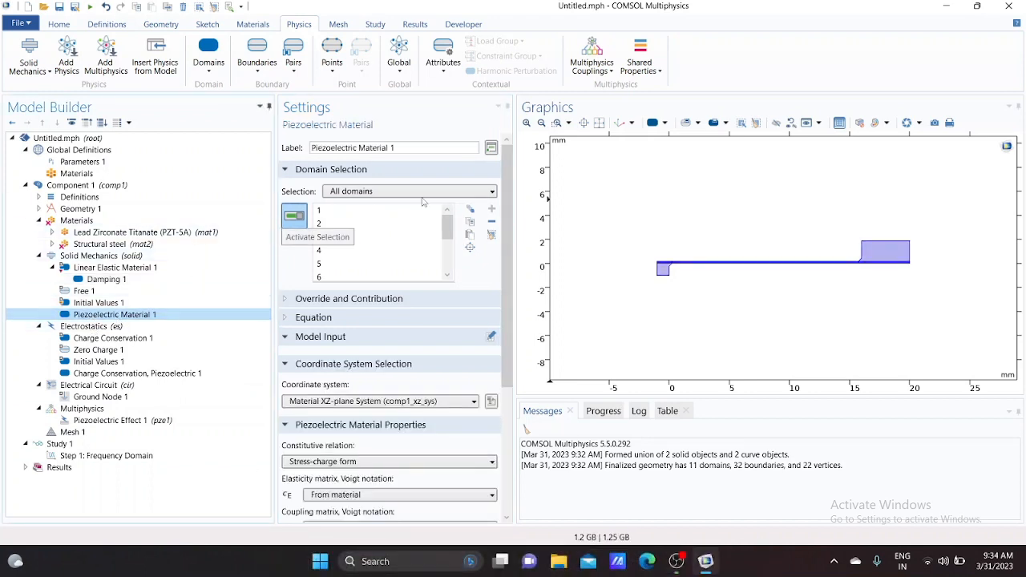
{"action": "left_click", "coordinate": [383, 205]}
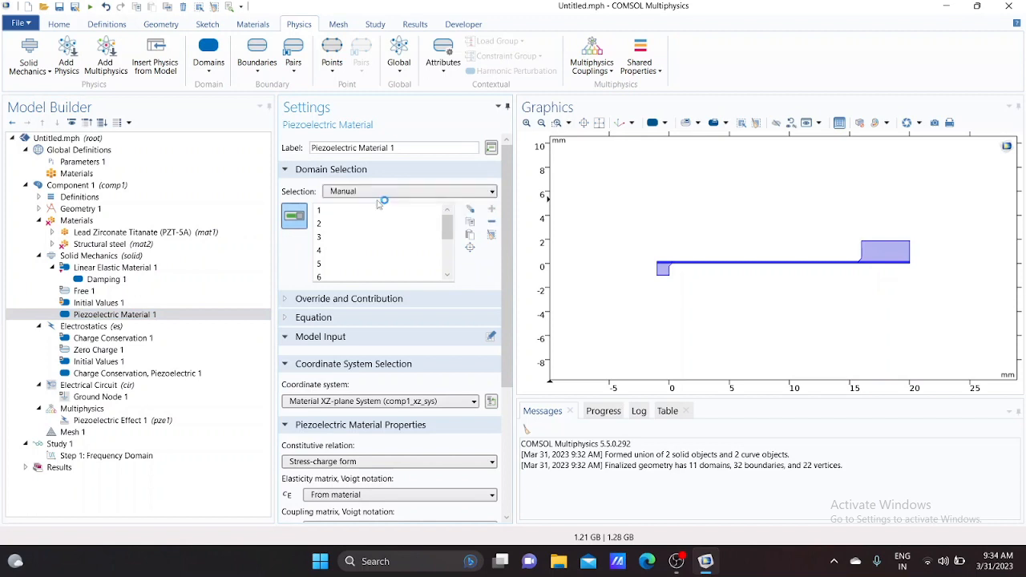
{"action": "left_click", "coordinate": [470, 234]}
{"action": "left_click", "coordinate": [470, 236]}
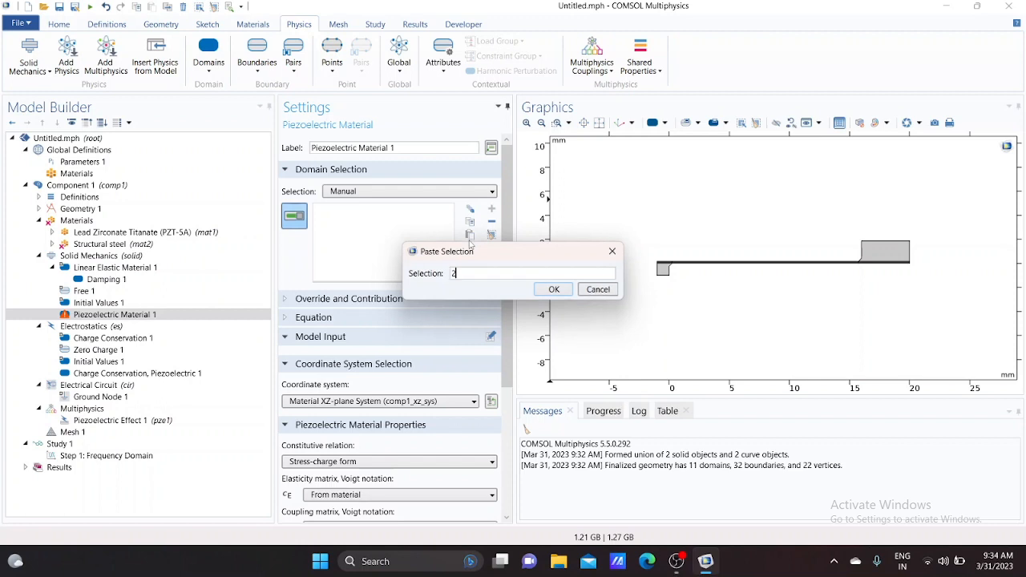
{"action": "type", "text": "2 4 5 7 8 10"}
{"action": "left_click", "coordinate": [552, 290]}
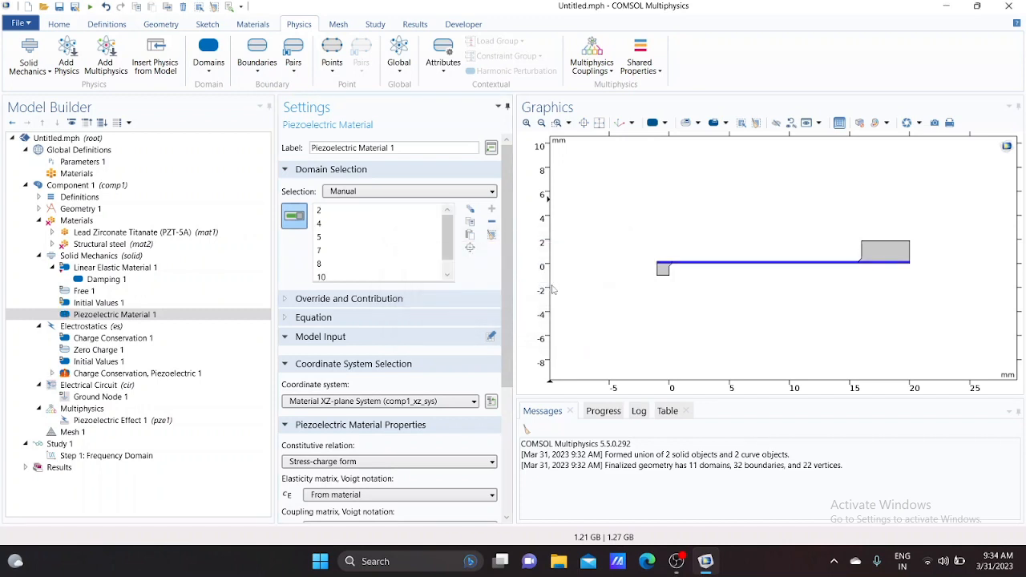
Add Mechanical Damping to the piezoelectric material with a user-defined isotropic loss factor of 0.001
{"action": "left_click", "coordinate": [559, 123]}
{"action": "left_click_drag", "start_coordinate": [693, 255], "coordinate": [723, 277]}
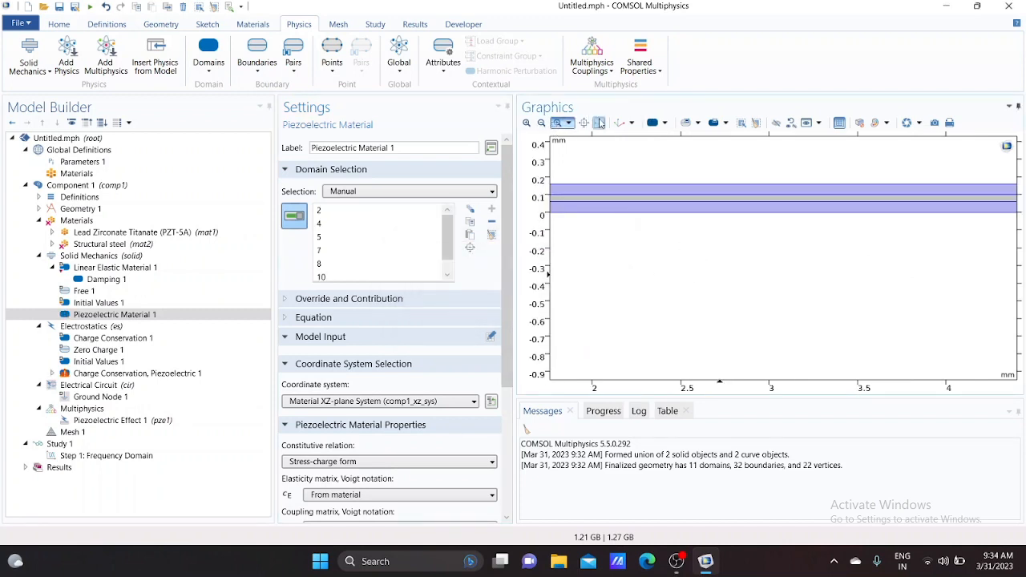
{"action": "left_click", "coordinate": [599, 123]}
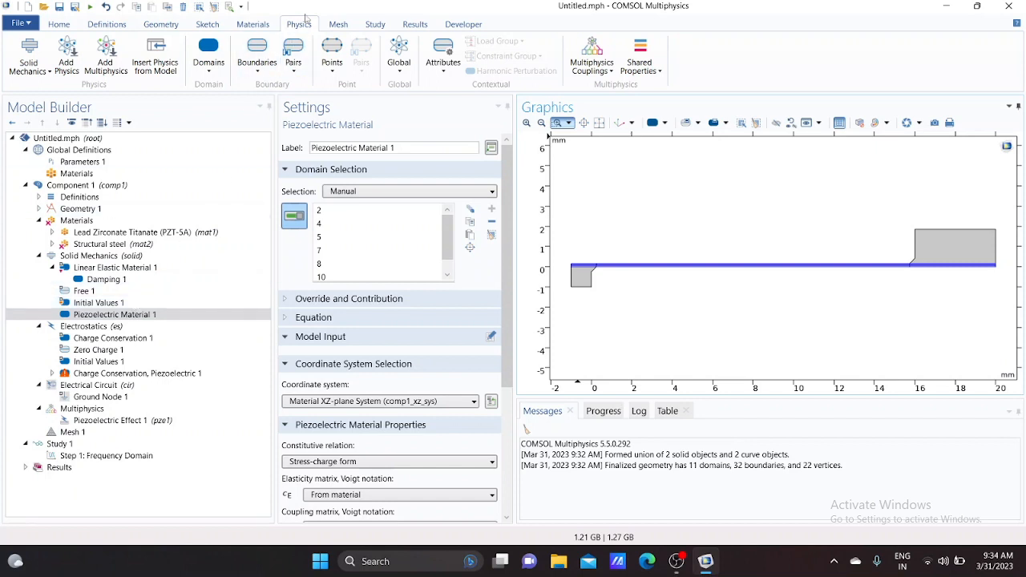
{"action": "left_click", "coordinate": [443, 71]}
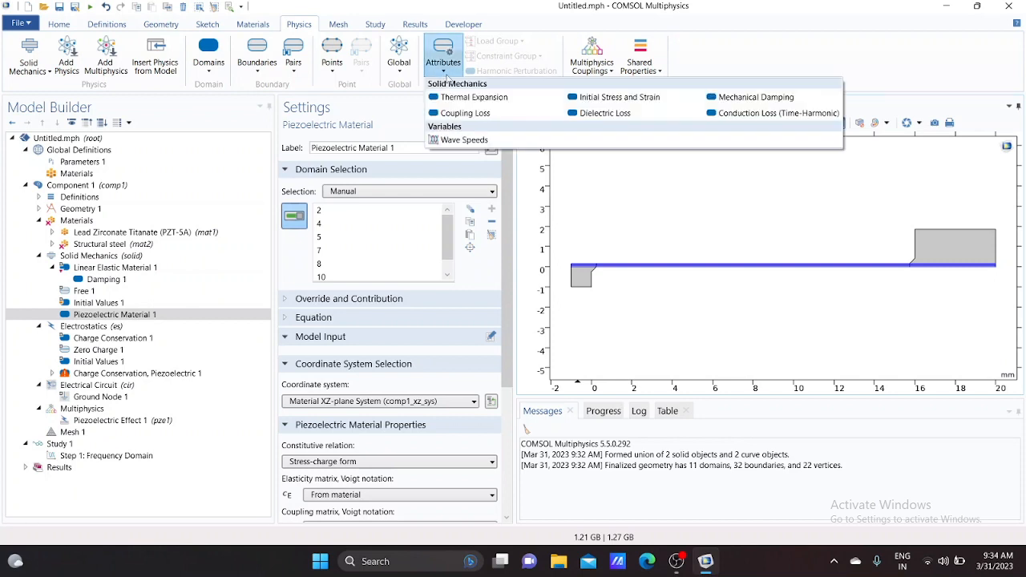
{"action": "left_click", "coordinate": [758, 97]}
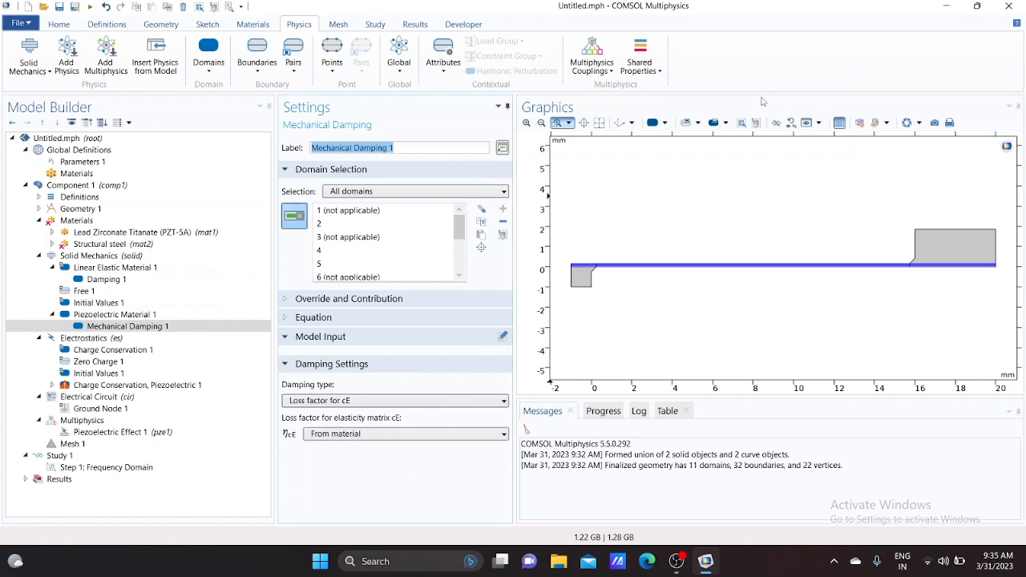
{"action": "left_click", "coordinate": [384, 401]}
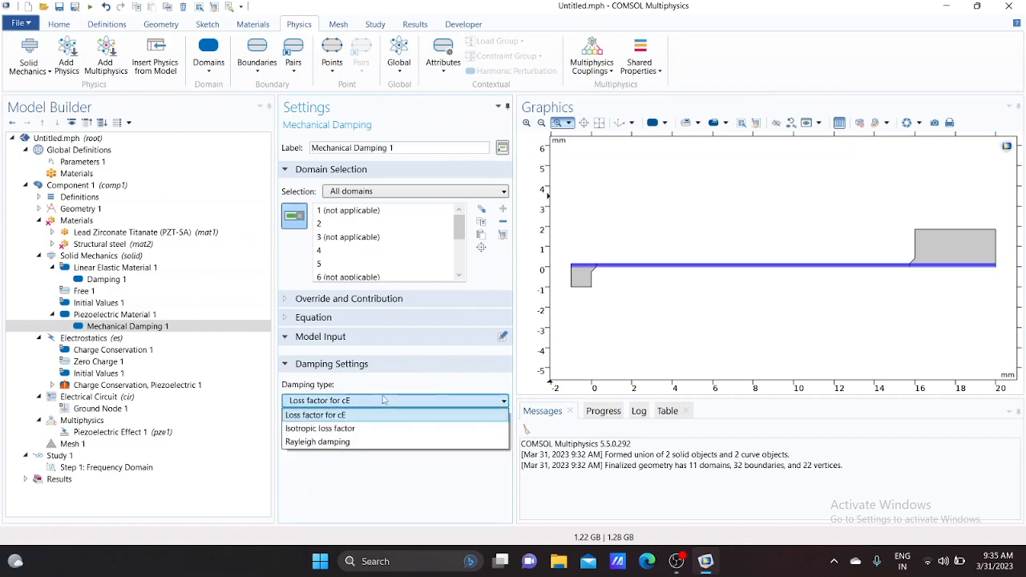
{"action": "left_click", "coordinate": [373, 430]}
{"action": "left_click", "coordinate": [371, 435]}
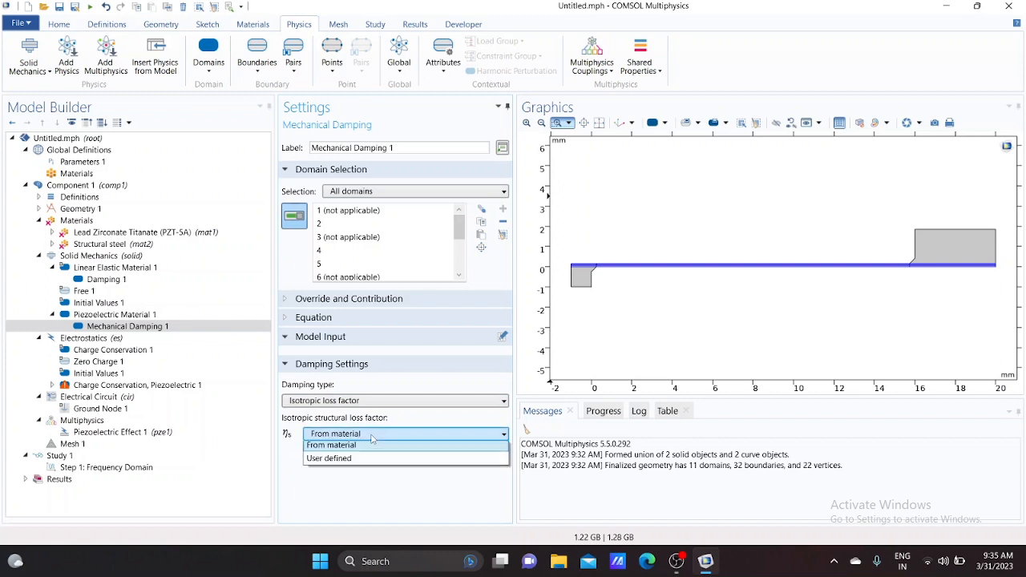
{"action": "left_click", "coordinate": [360, 459]}
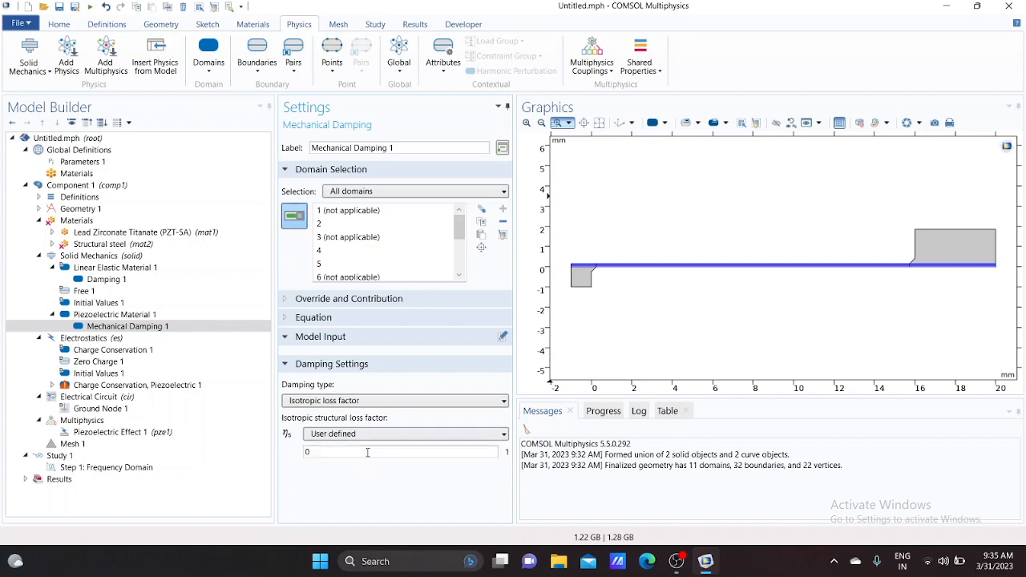
{"action": "type", "text": ".001"}
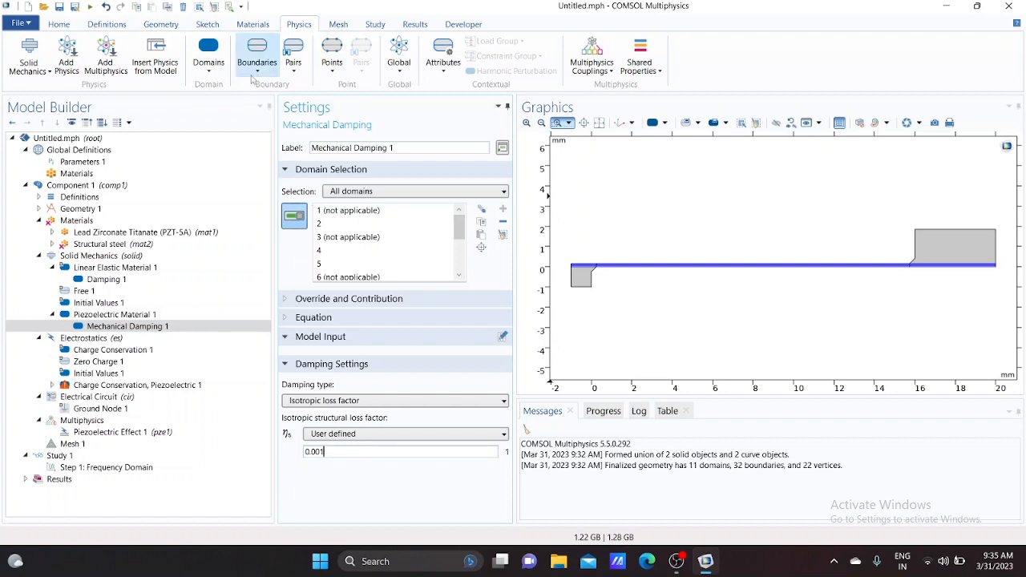
Add a Body Load on all domains with a y-component force per unit volume of -solid.rho*g_const*acc
{"action": "left_click", "coordinate": [214, 73]}
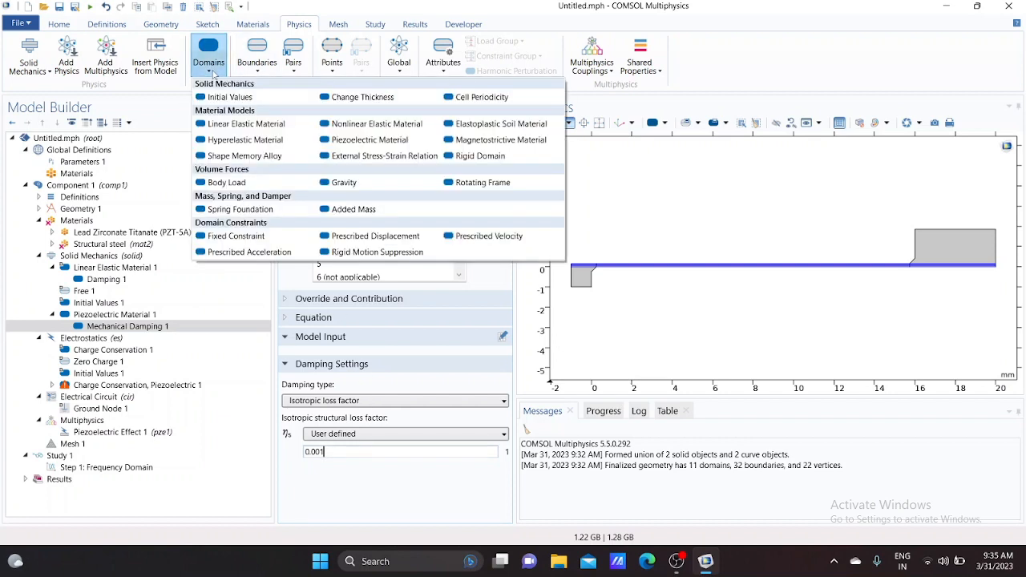
{"action": "left_click", "coordinate": [242, 186]}
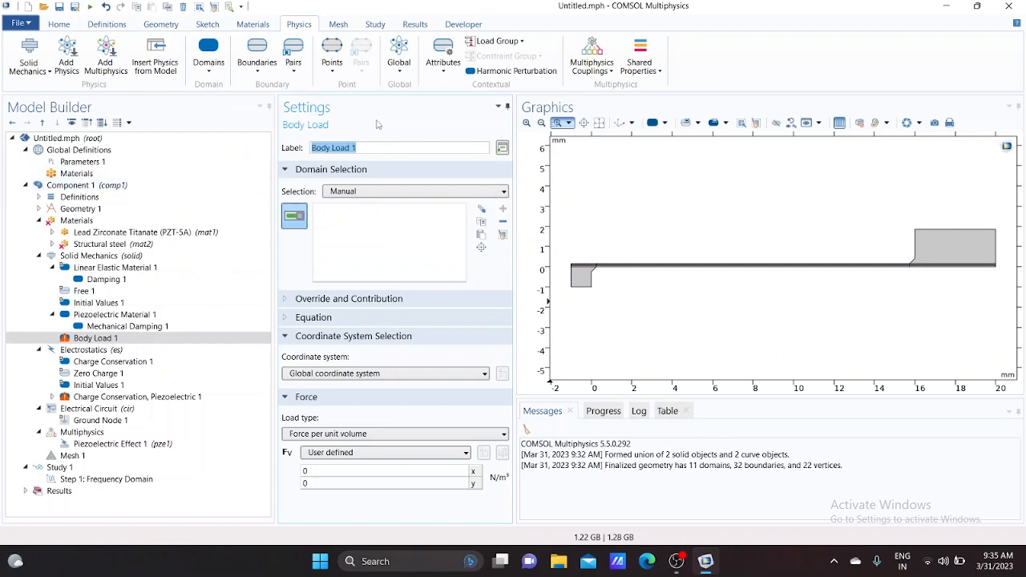
{"action": "left_click", "coordinate": [403, 191]}
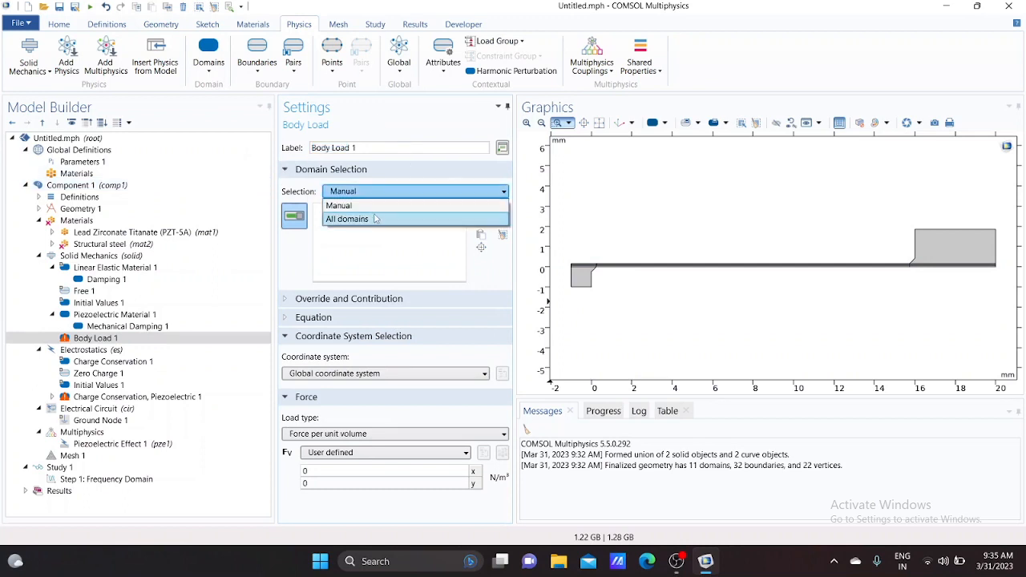
{"action": "left_click", "coordinate": [375, 216]}
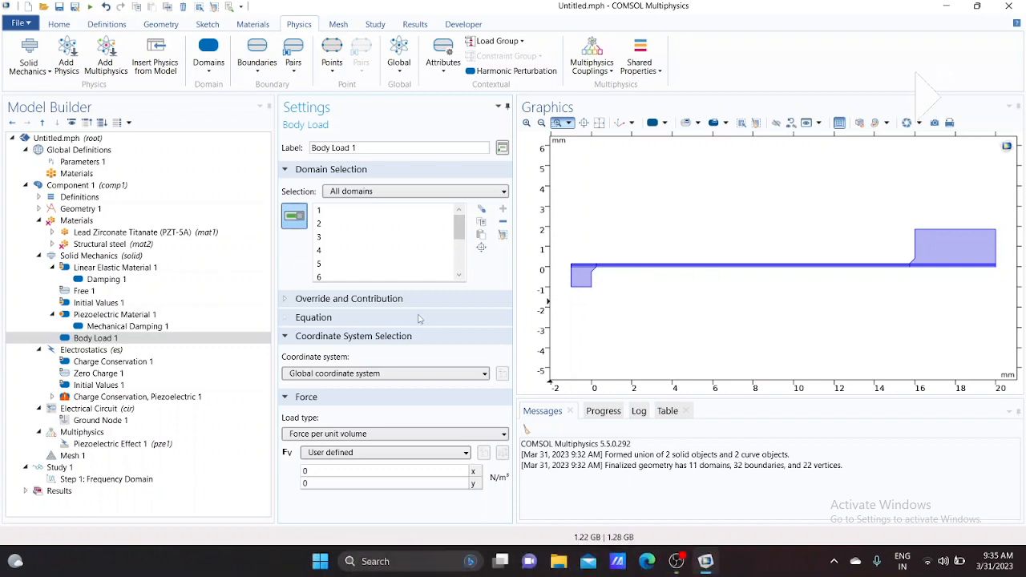
{"action": "double_click", "coordinate": [337, 483]}
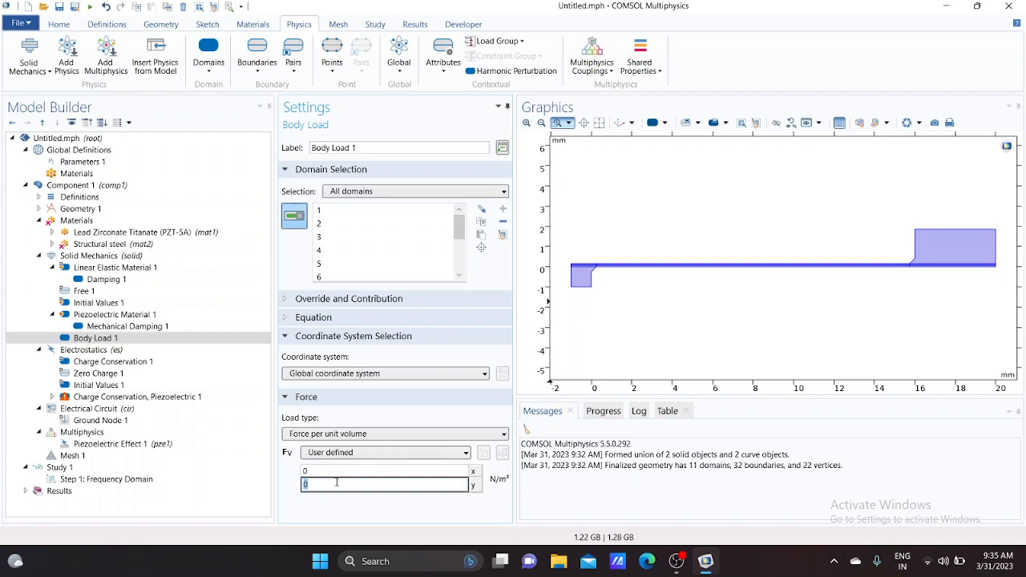
{"action": "type", "text": "-5"}
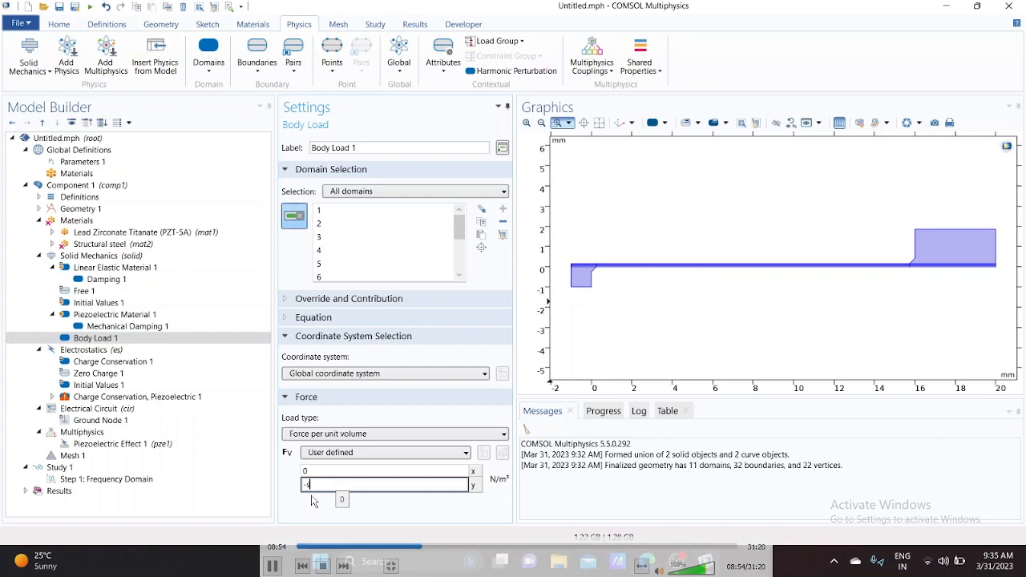
{"action": "type", "text": "0lid"}
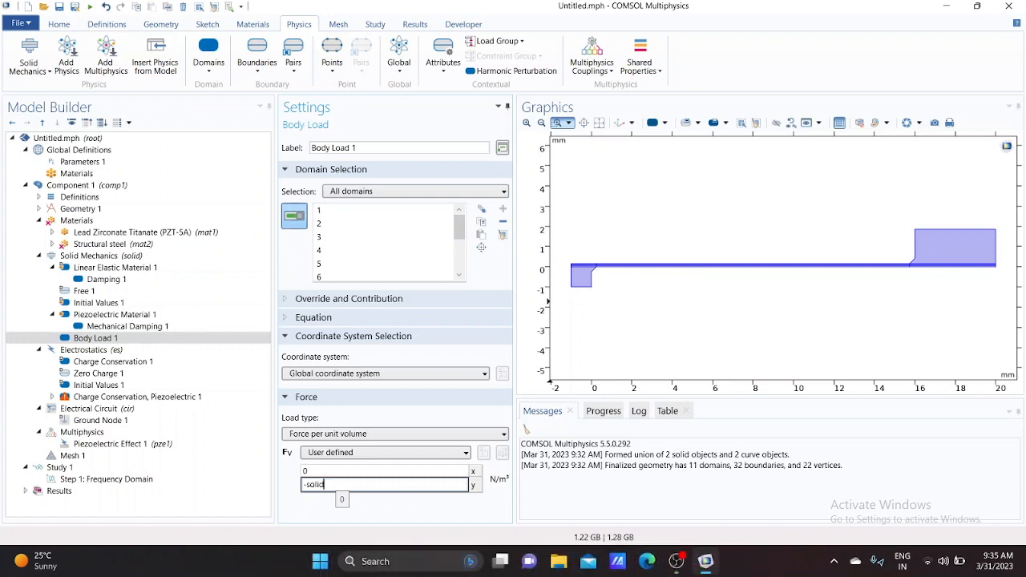
{"action": "type", "text": ".rho*g_const"}
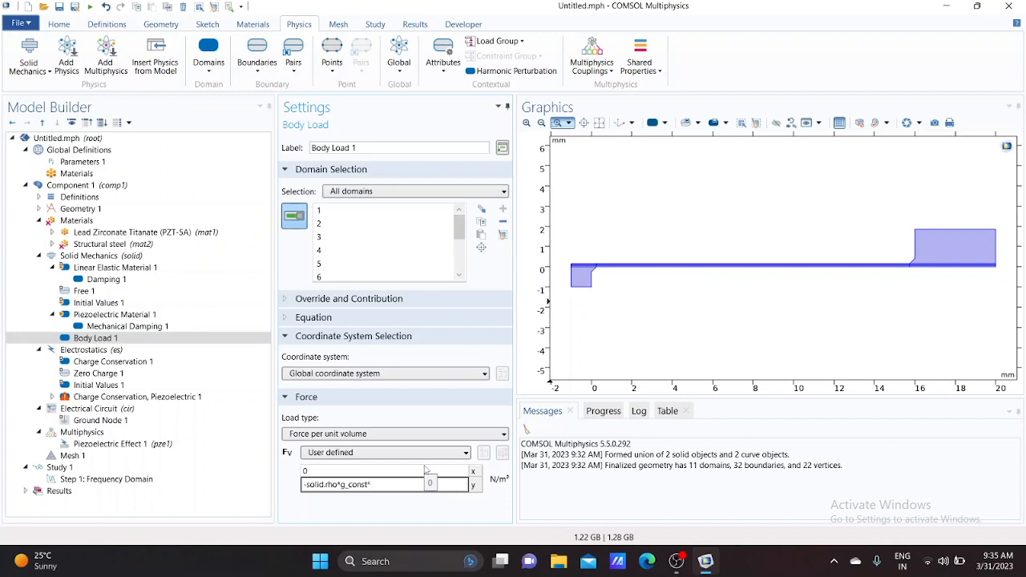
{"action": "type", "text": "*acc"}
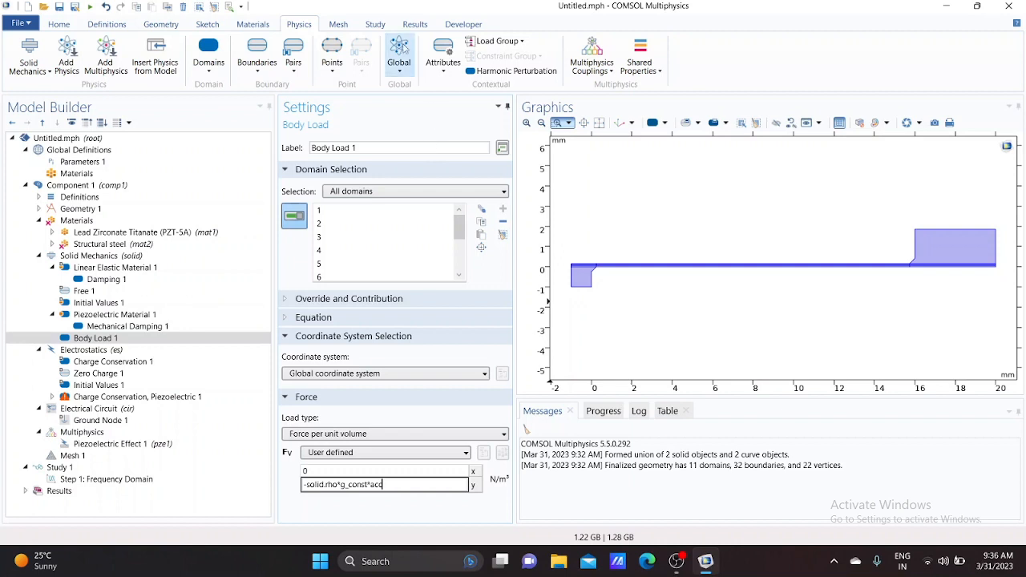
Add a Fixed Constraint on the bottom edge of the small base block
{"action": "left_click", "coordinate": [264, 74]}
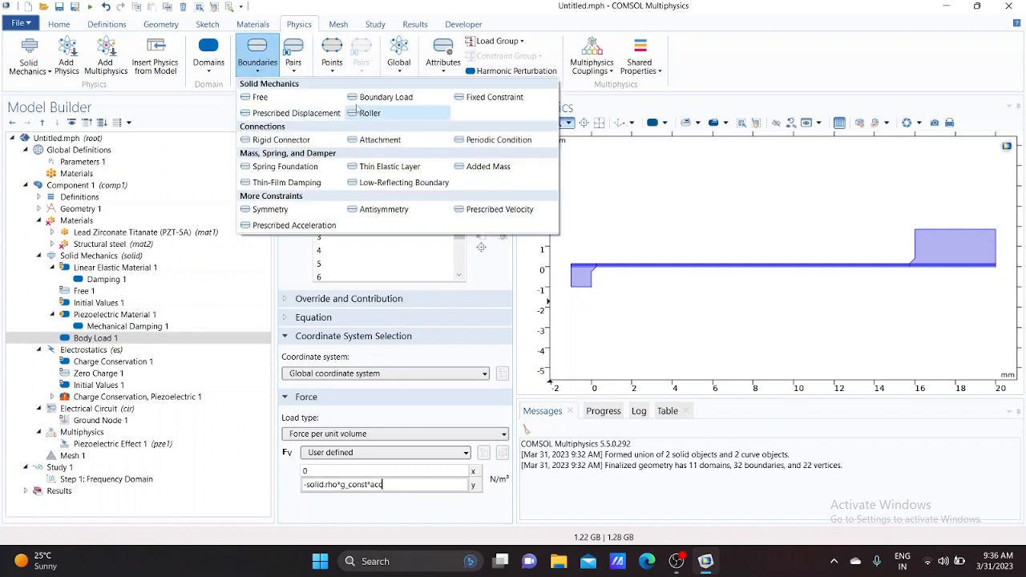
{"action": "left_click", "coordinate": [473, 97]}
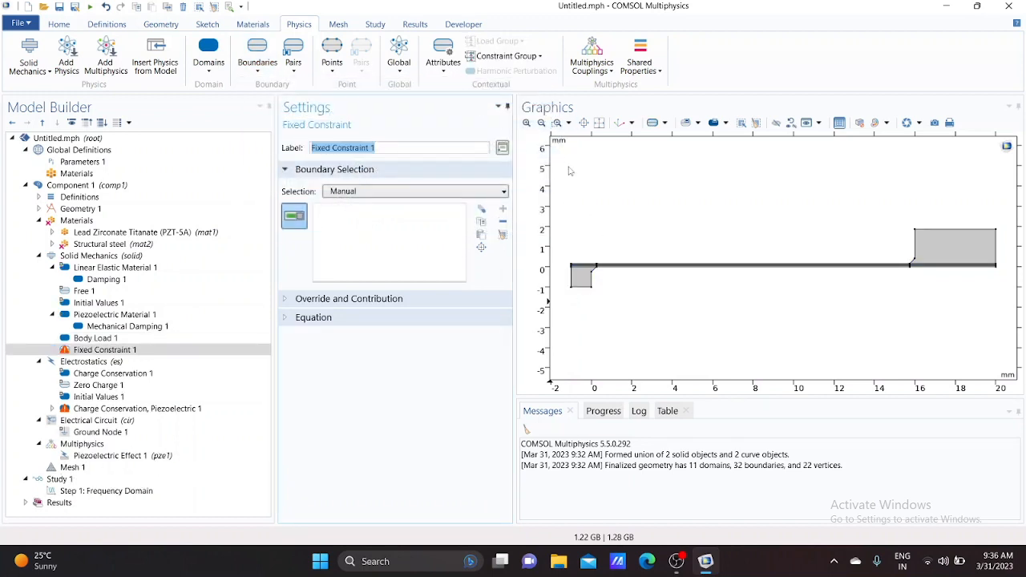
{"action": "left_click", "coordinate": [581, 289]}
{"action": "right_click", "coordinate": [582, 292]}
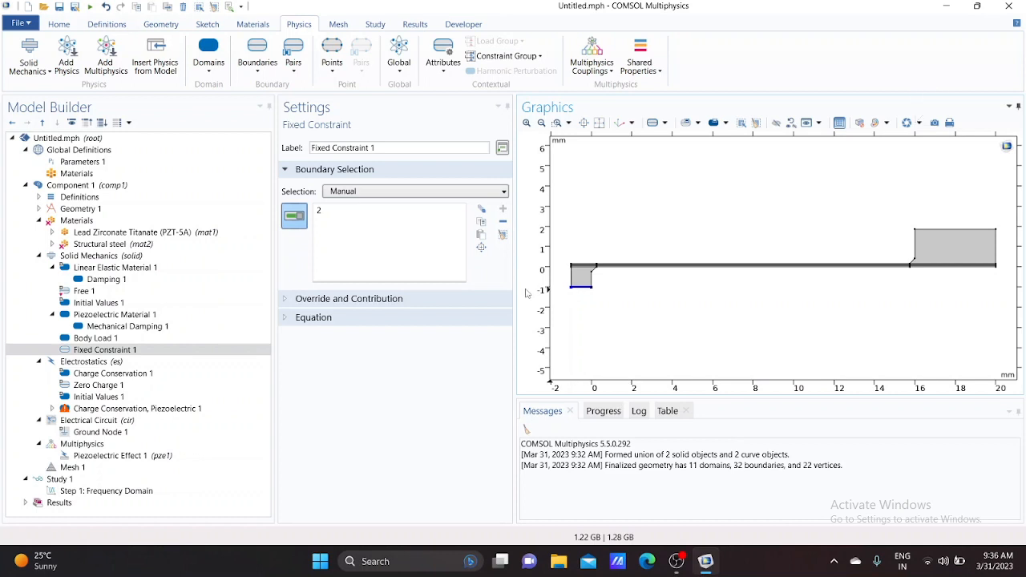
Restrict Electrostatics to domains 2, 4, 5, 7, 8 and 10 by pasting the selection
{"action": "left_click", "coordinate": [89, 362]}
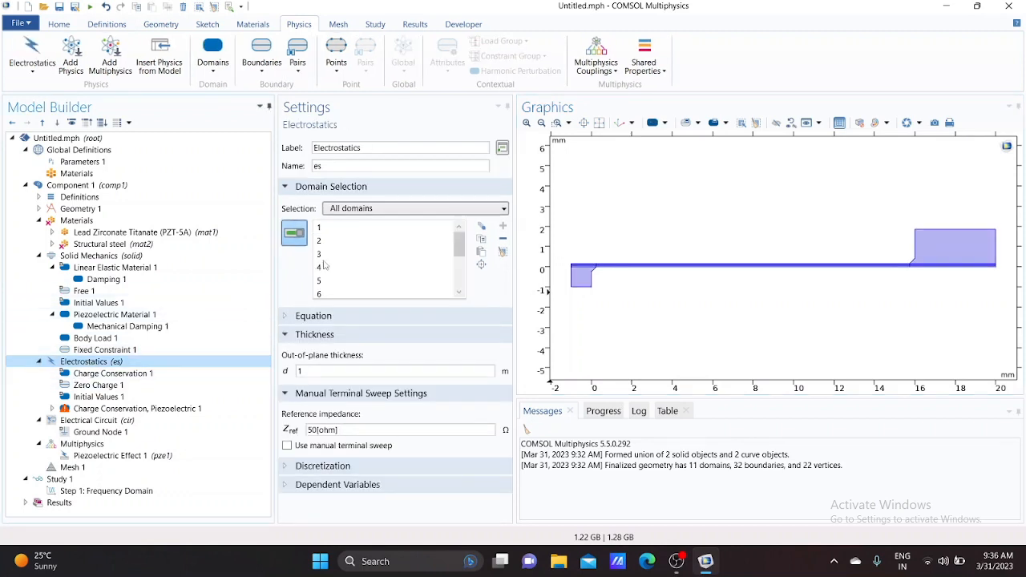
{"action": "left_click", "coordinate": [502, 251]}
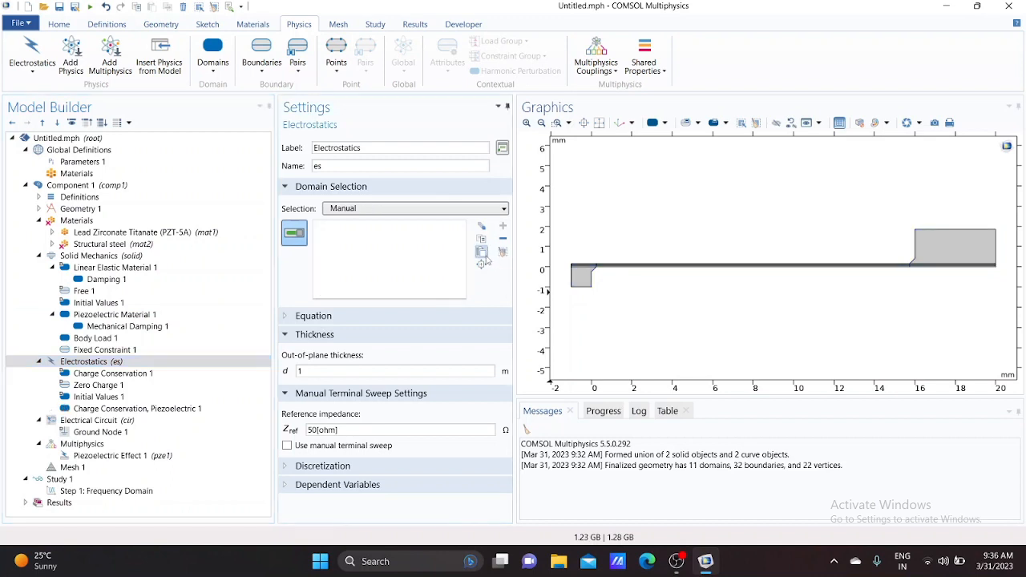
{"action": "left_click", "coordinate": [483, 254]}
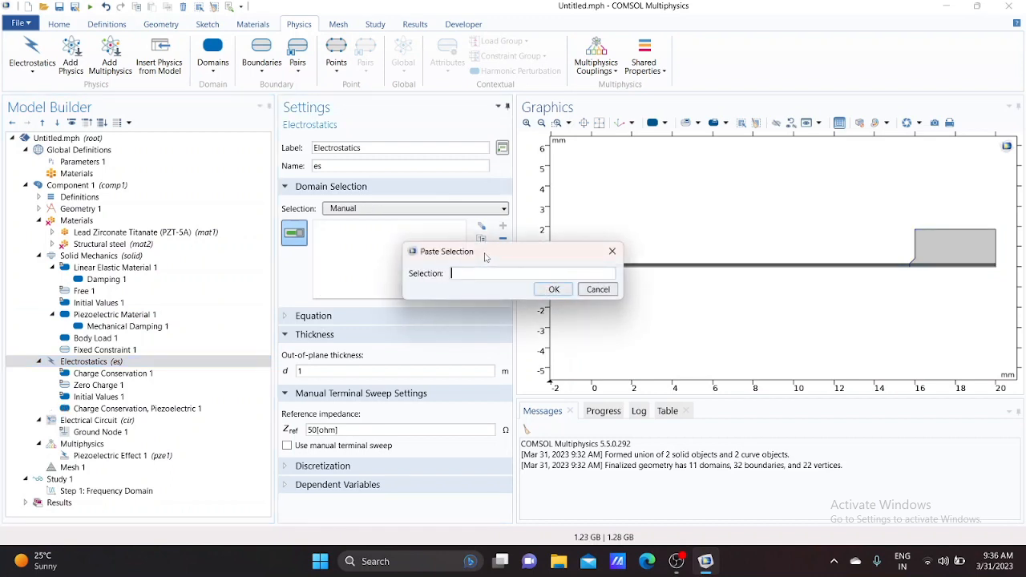
{"action": "type", "text": "2 4 5 7 8 10"}
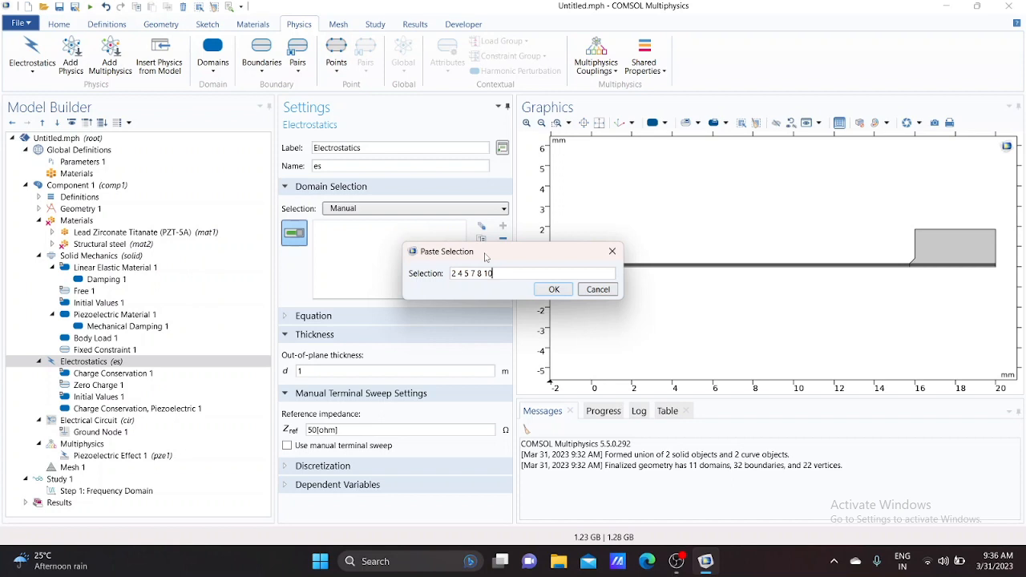
{"action": "left_click", "coordinate": [554, 289]}
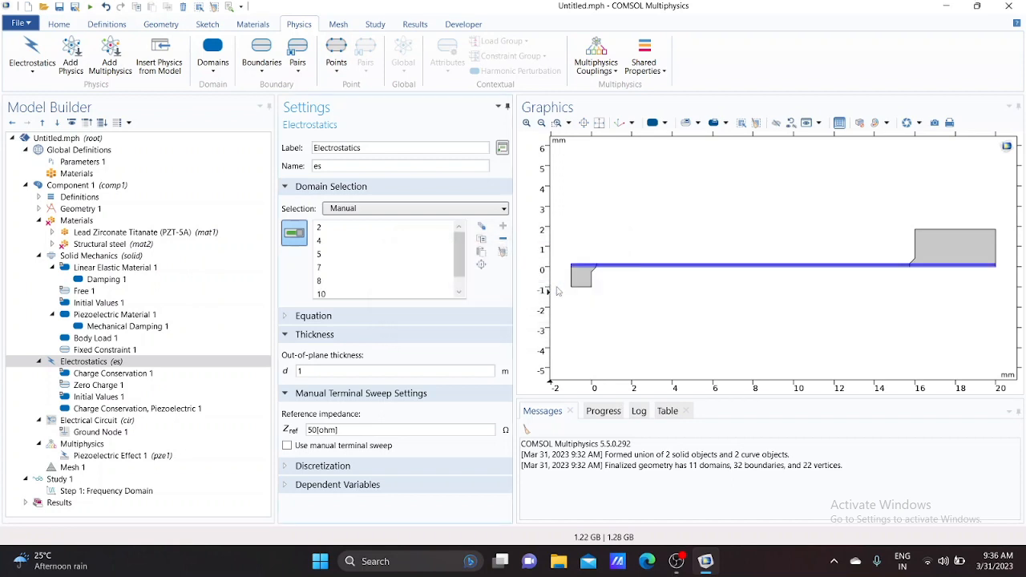
Set the Electrostatics out-of-plane thickness to w_plate
{"action": "left_click", "coordinate": [557, 122]}
{"action": "left_click_drag", "start_coordinate": [583, 250], "coordinate": [622, 297]}
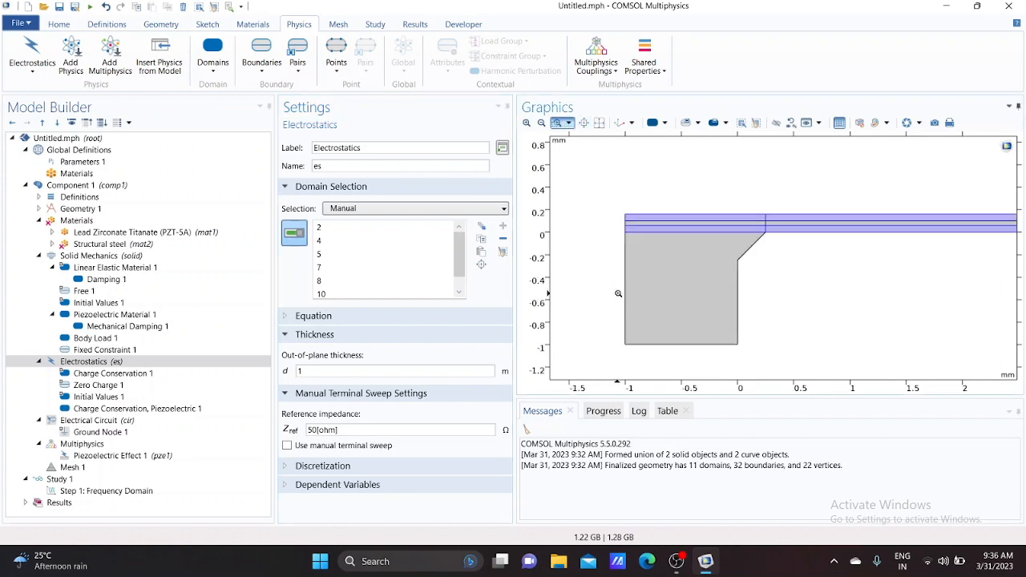
{"action": "left_click", "coordinate": [599, 123]}
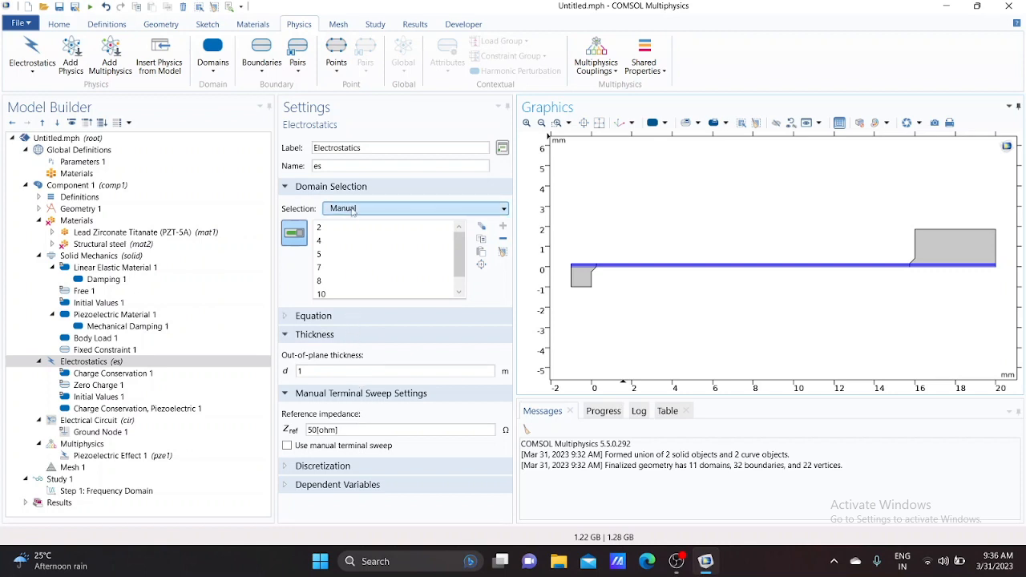
{"action": "left_click", "coordinate": [334, 371]}
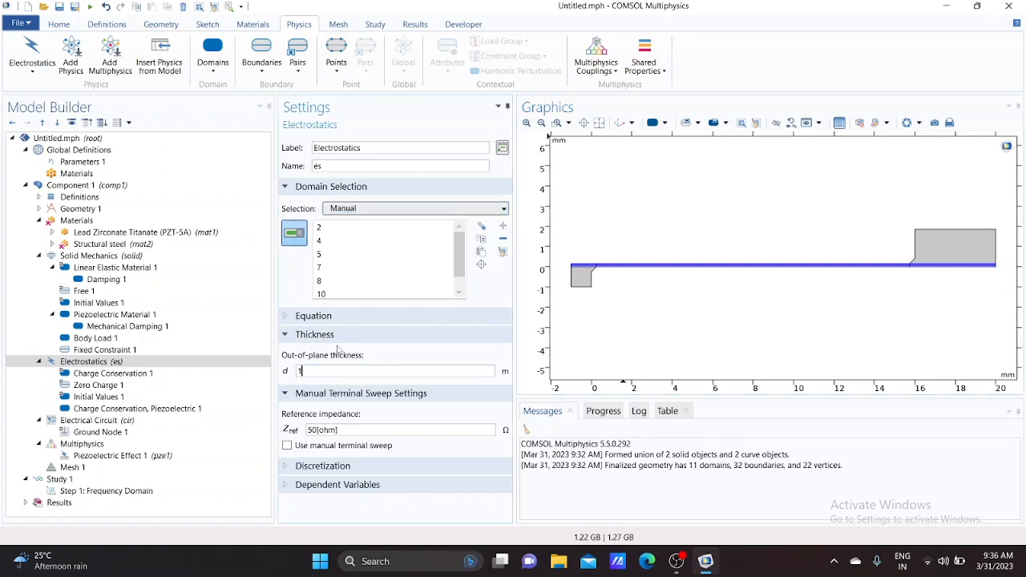
{"action": "key", "text": "BackSpace"}
{"action": "type", "text": "w_plate"}
Add a Ground condition on boundaries 4, 9, 13, 18, 20 and 26 by pasting the selection
{"action": "left_click", "coordinate": [259, 77]}
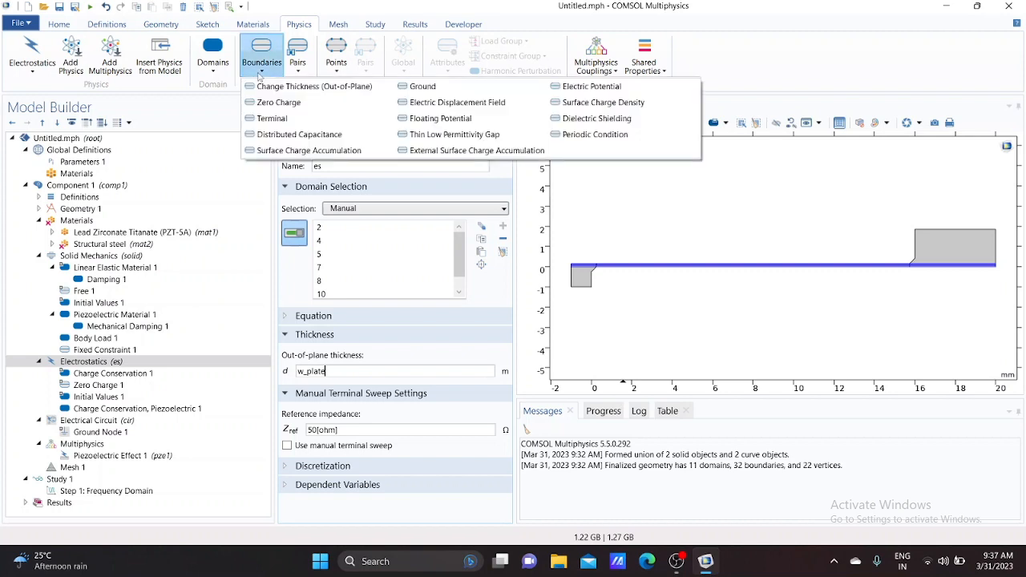
{"action": "left_click", "coordinate": [420, 87]}
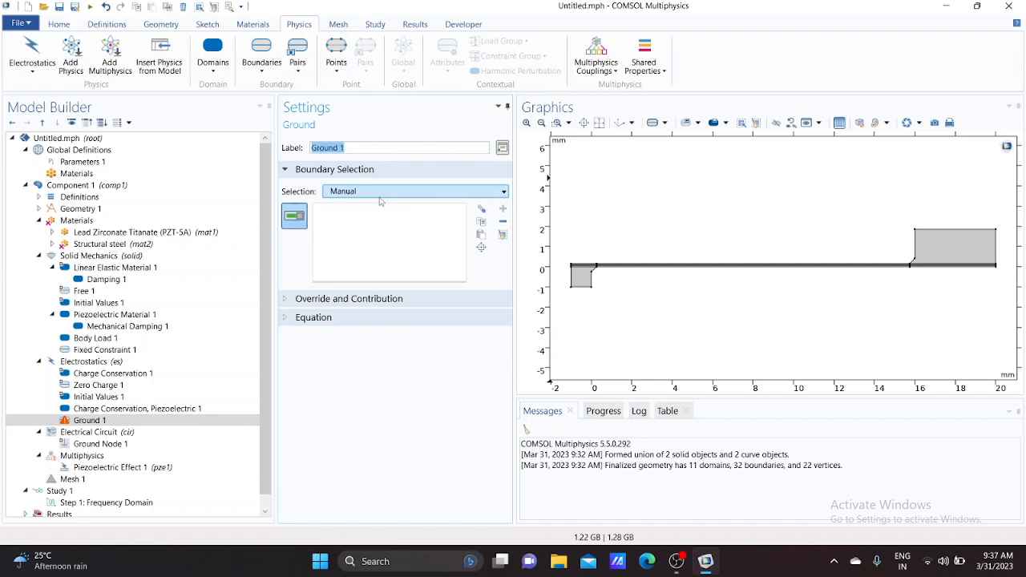
{"action": "left_click", "coordinate": [481, 234]}
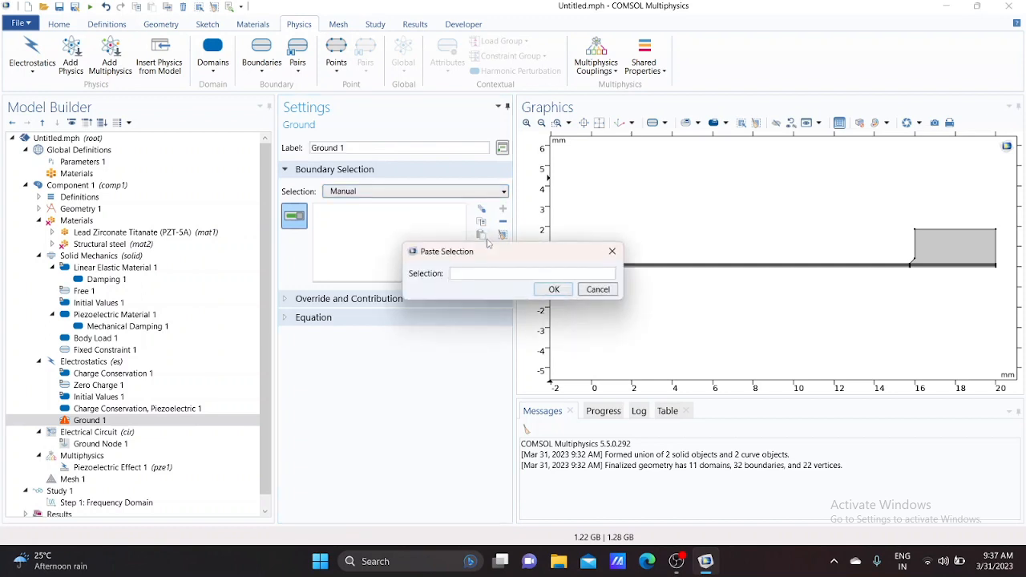
{"action": "type", "text": "4 9 13 18 20 26"}
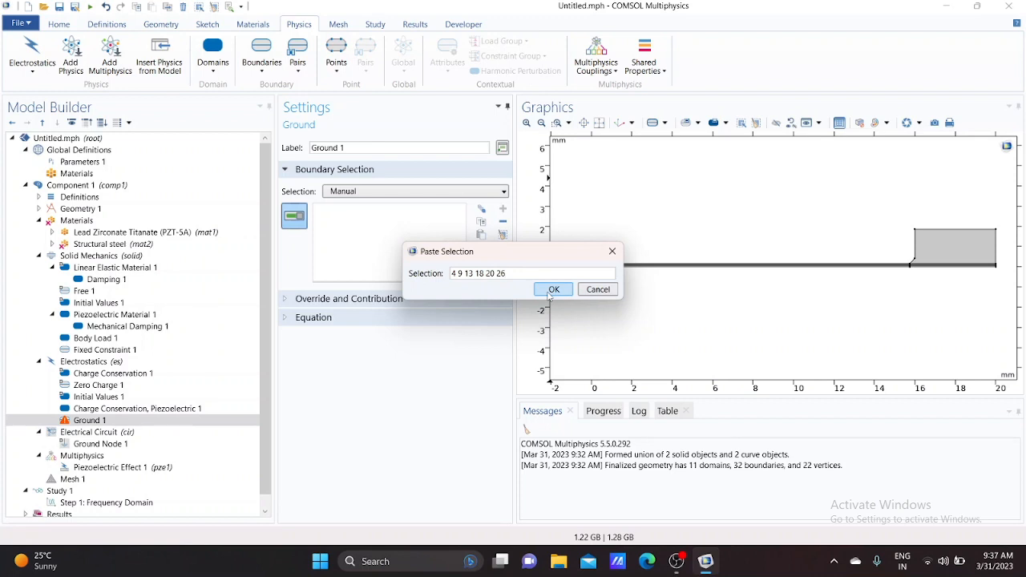
{"action": "left_click", "coordinate": [552, 290]}
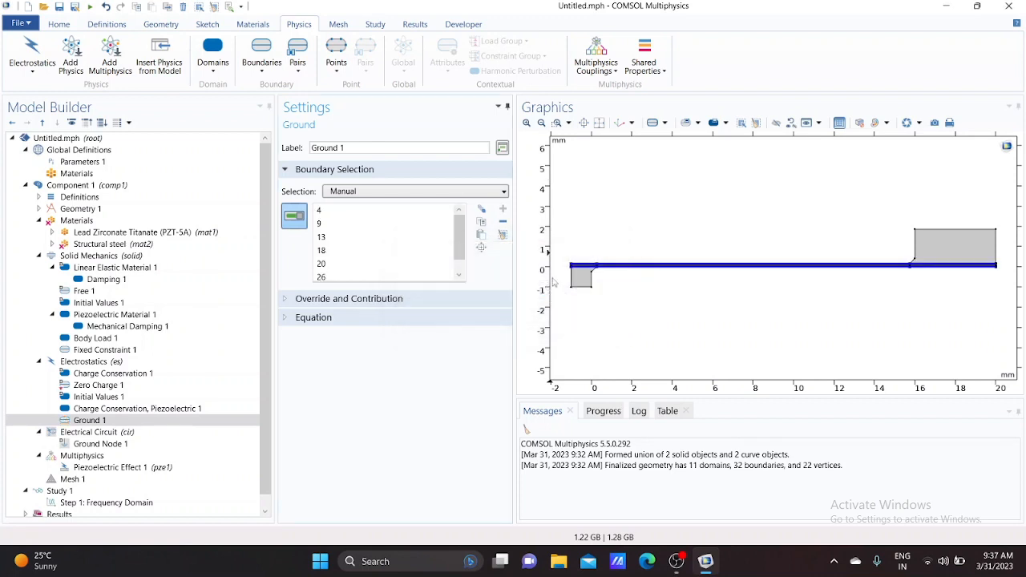
Add a Terminal on boundaries 6, 8, 15, 17, 22 and 24 by pasting the selection
{"action": "left_click", "coordinate": [559, 123]}
{"action": "left_click_drag", "start_coordinate": [593, 253], "coordinate": [612, 277]}
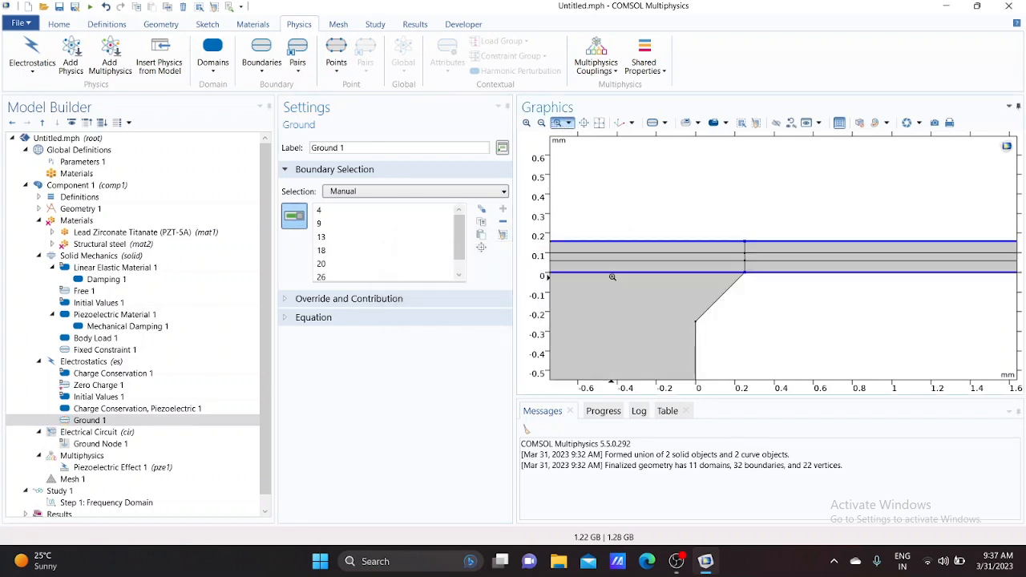
{"action": "left_click", "coordinate": [599, 123]}
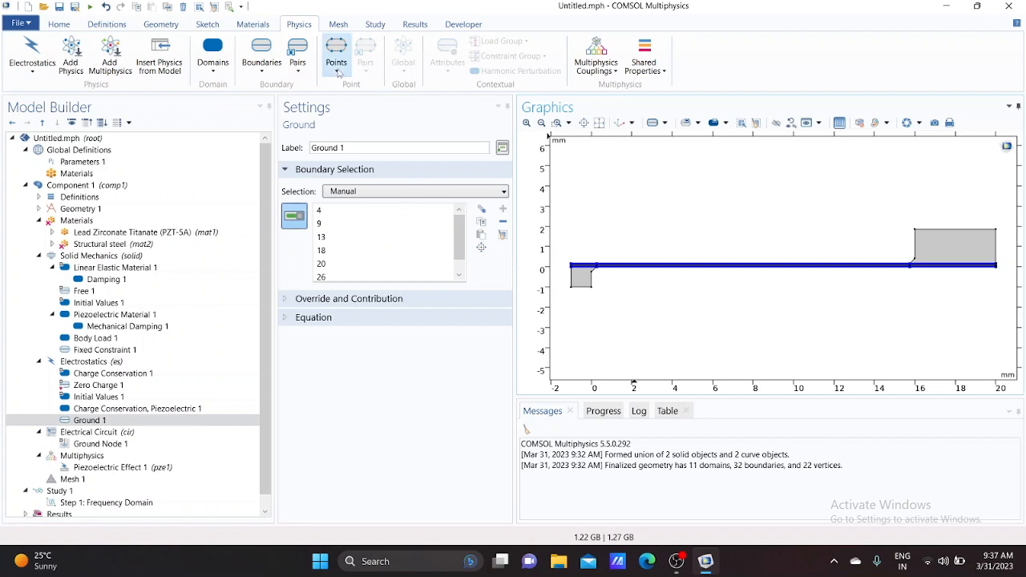
{"action": "left_click", "coordinate": [262, 71]}
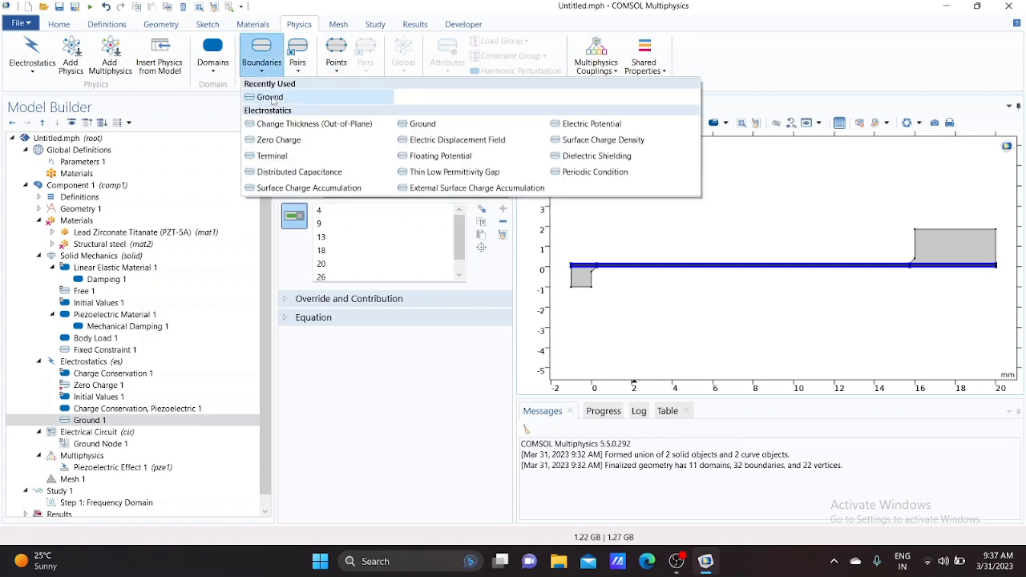
{"action": "left_click", "coordinate": [277, 156]}
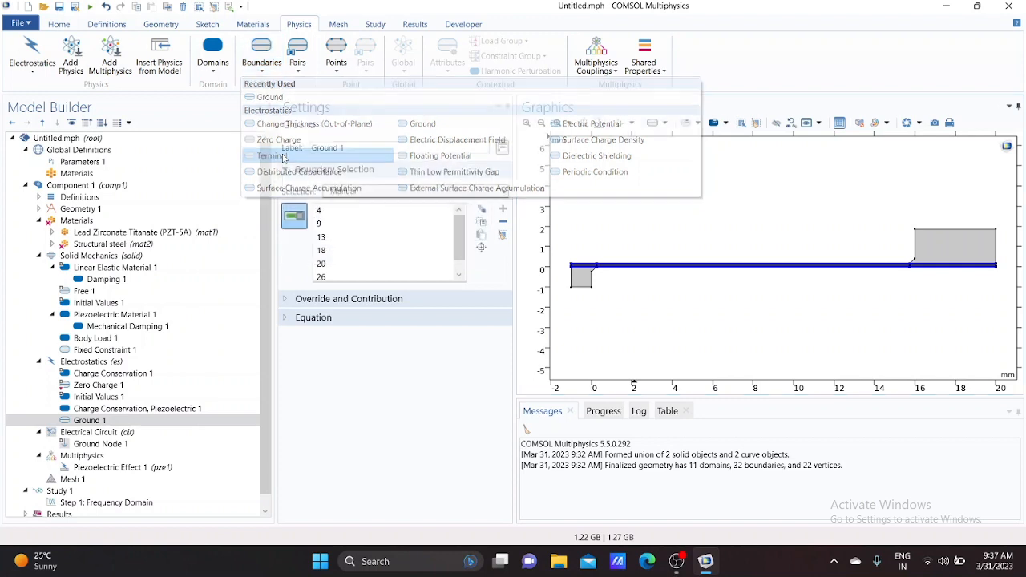
{"action": "left_click", "coordinate": [481, 235]}
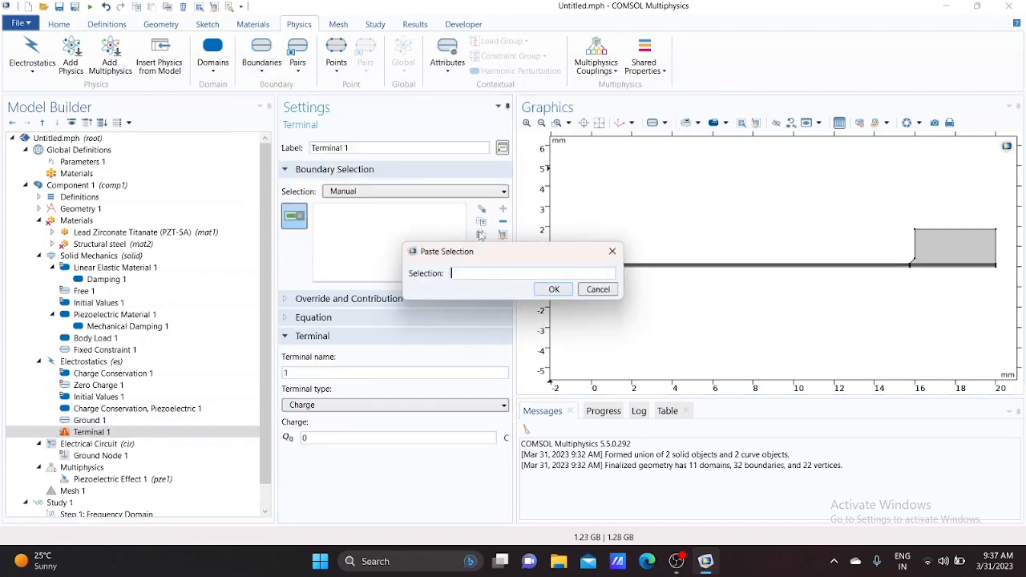
{"action": "type", "text": "6 8 15 17 22 24"}
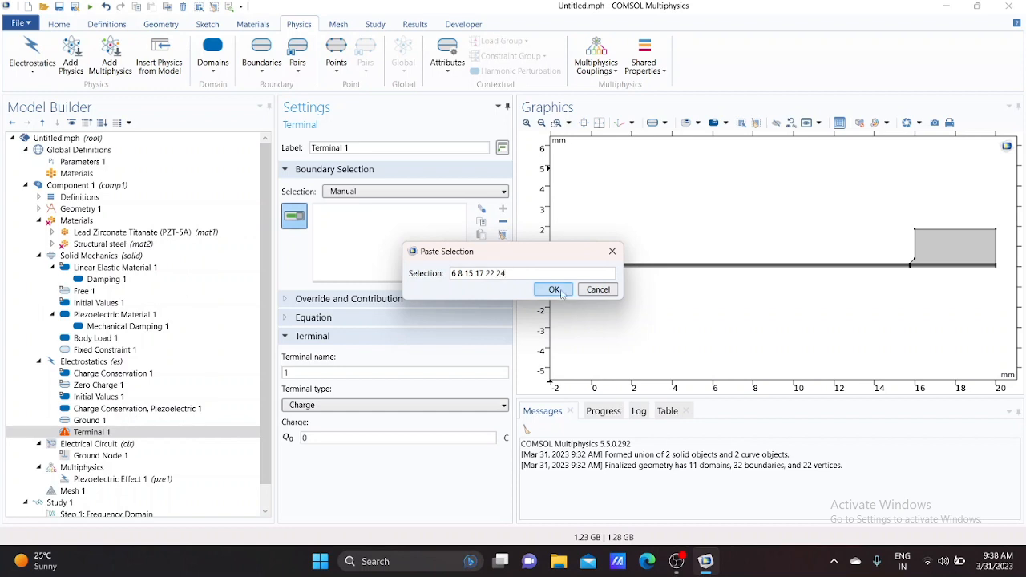
{"action": "left_click", "coordinate": [561, 290]}
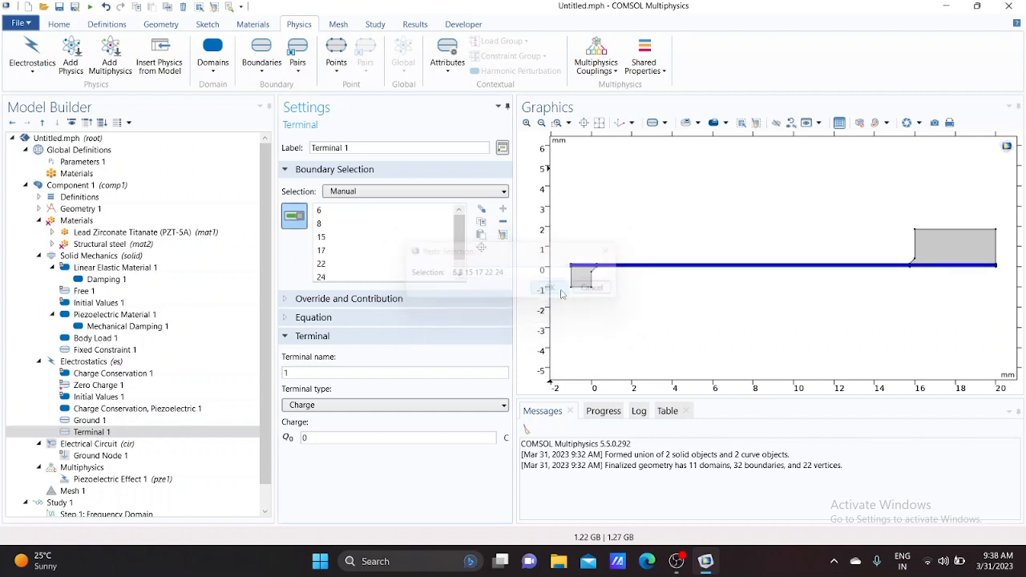
{"action": "left_click", "coordinate": [555, 125]}
{"action": "left_click_drag", "start_coordinate": [587, 252], "coordinate": [631, 286]}
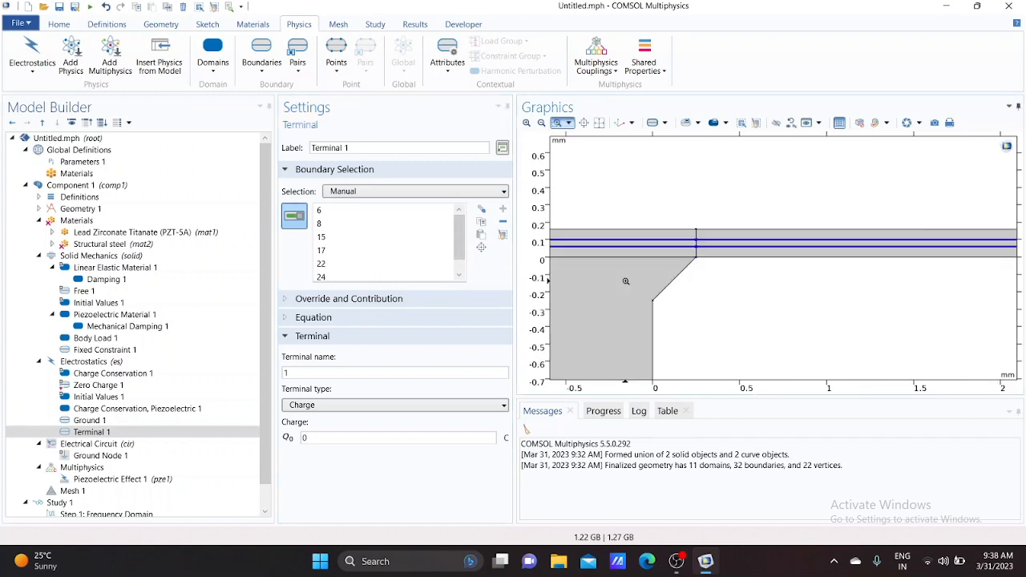
{"action": "left_click", "coordinate": [599, 123]}
{"action": "left_click", "coordinate": [559, 127]}
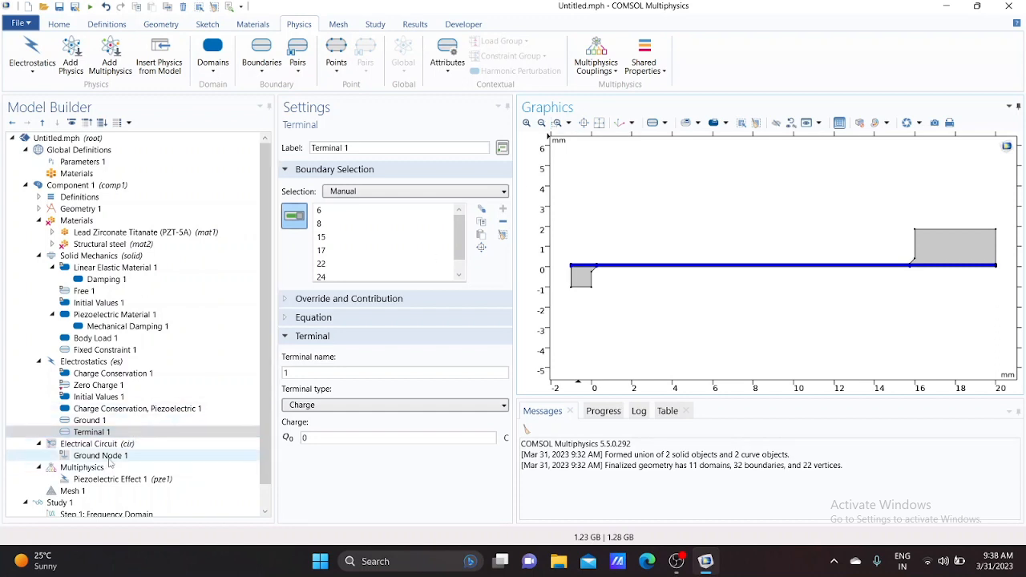
Add a Resistor to the Electrical Circuit
{"action": "scroll", "coordinate": [115, 429], "scroll_direction": "down", "scroll_amount": 1}
{"action": "left_click", "coordinate": [114, 422]}
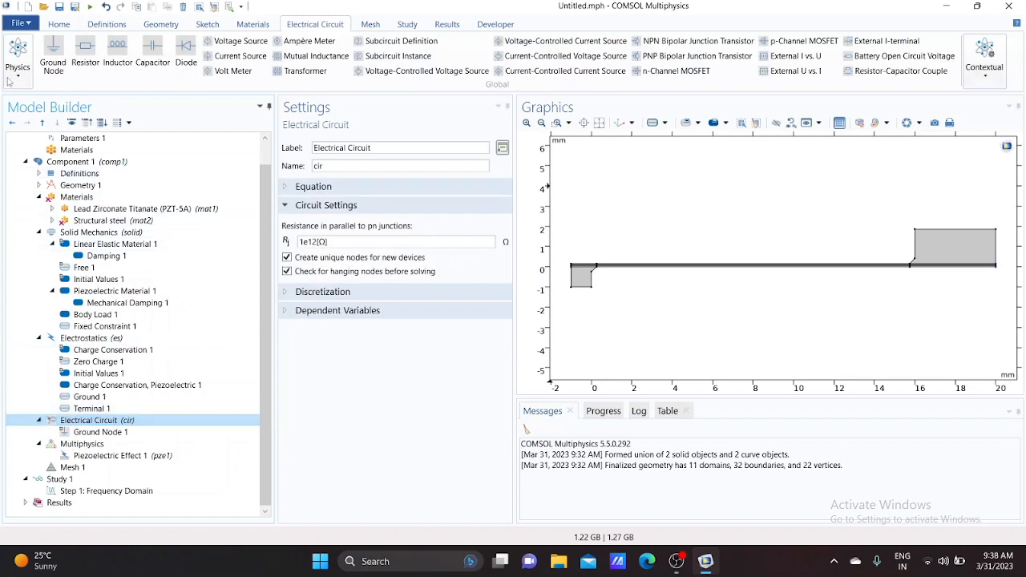
{"action": "left_click", "coordinate": [82, 53]}
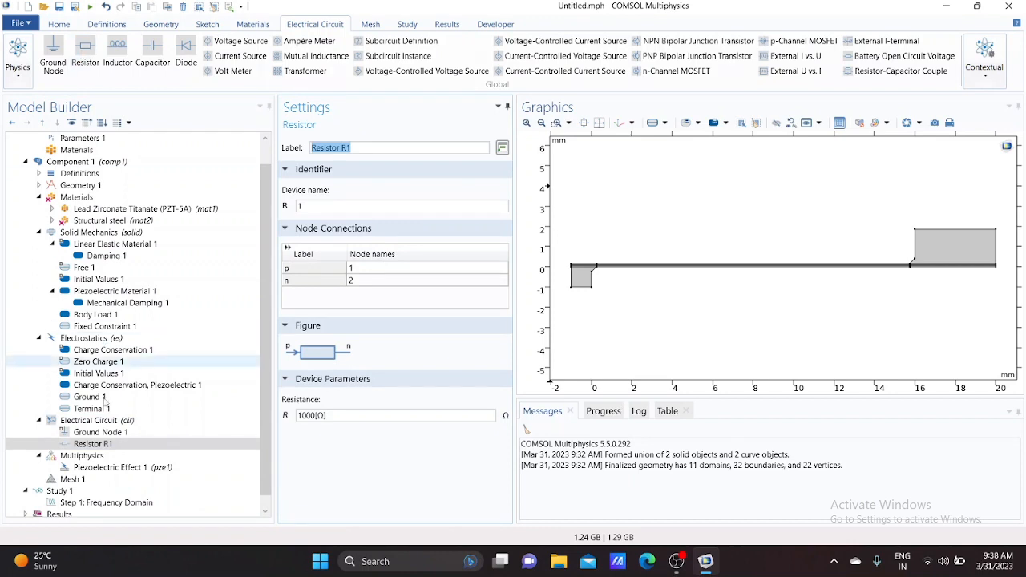
Set the Electrostatics terminal's type to Circuit
{"action": "left_click", "coordinate": [96, 410]}
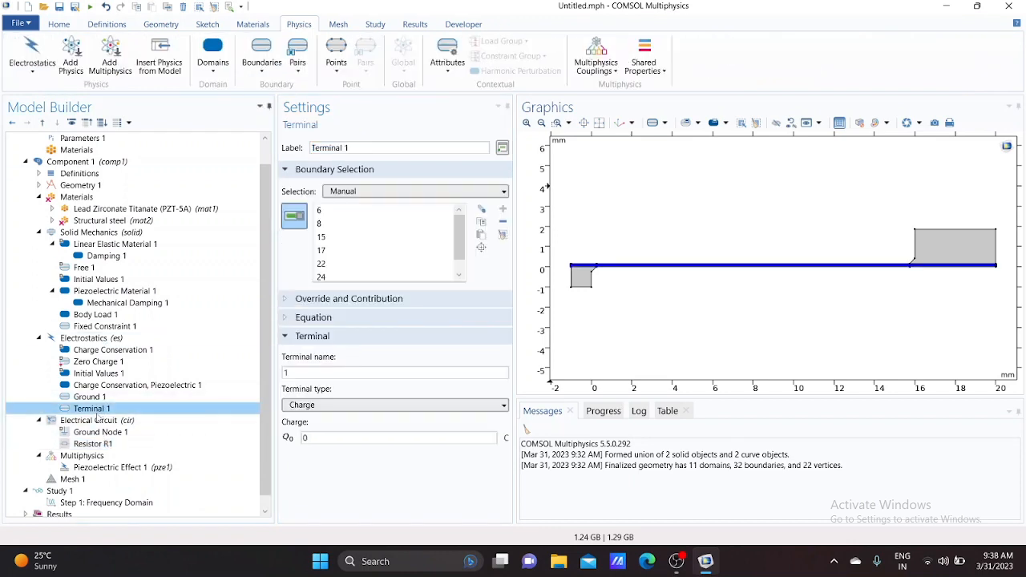
{"action": "left_click", "coordinate": [348, 405]}
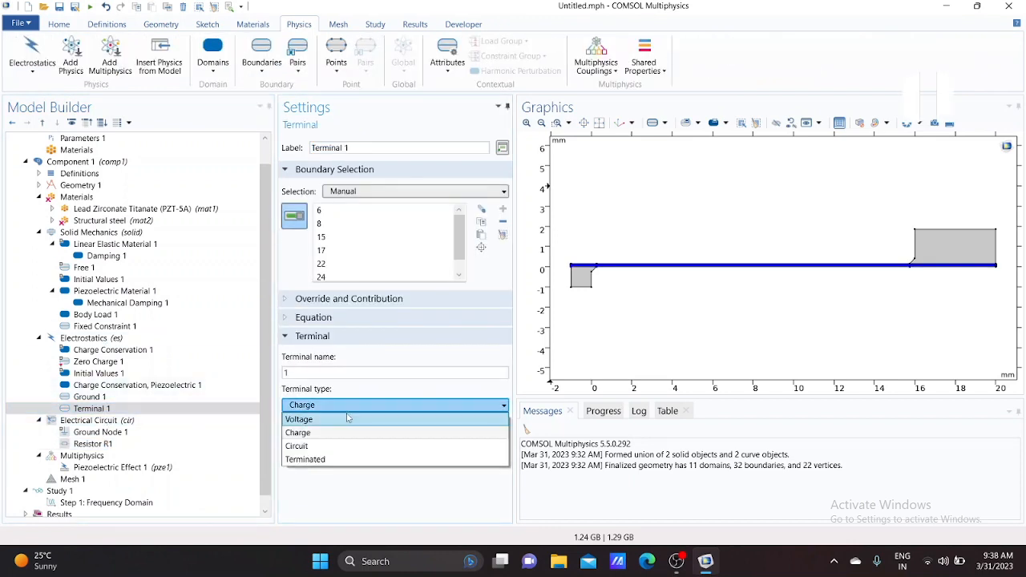
{"action": "left_click", "coordinate": [311, 446]}
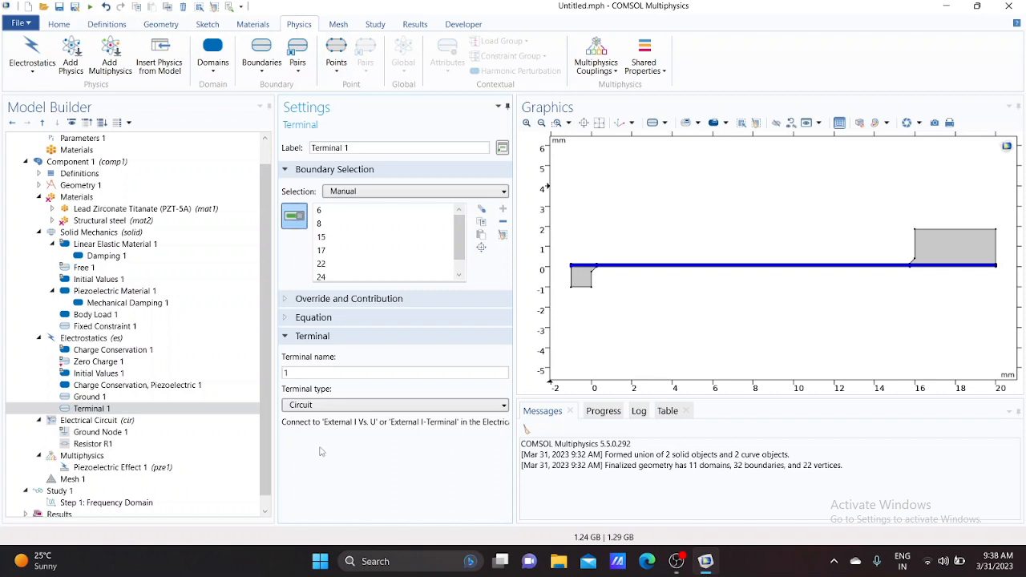
Connect the resistor's n node to 0 and set its resistance to R_load
{"action": "left_click", "coordinate": [96, 421]}
{"action": "left_click", "coordinate": [98, 445]}
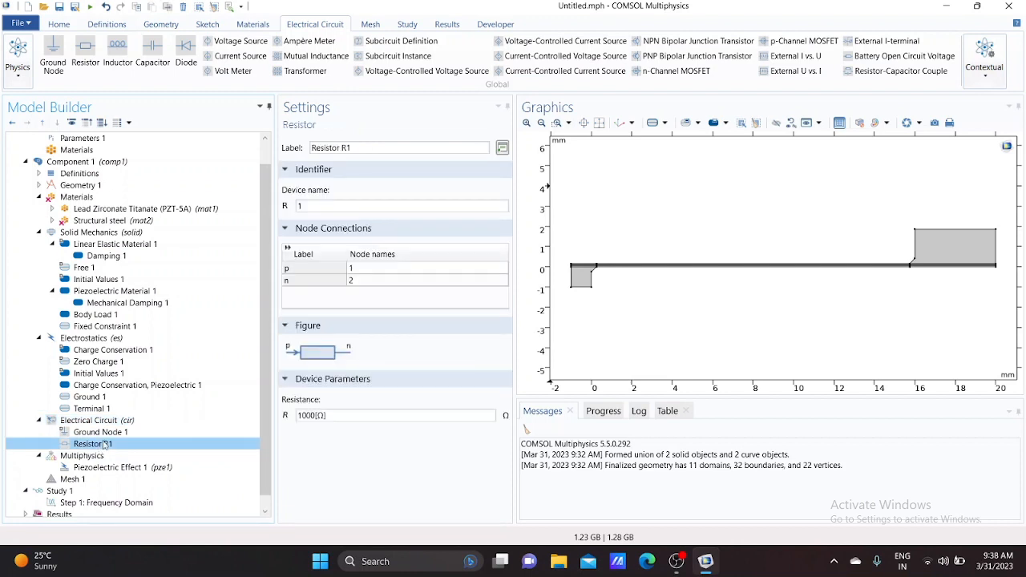
{"action": "double_click", "coordinate": [365, 281]}
{"action": "type", "text": "0"}
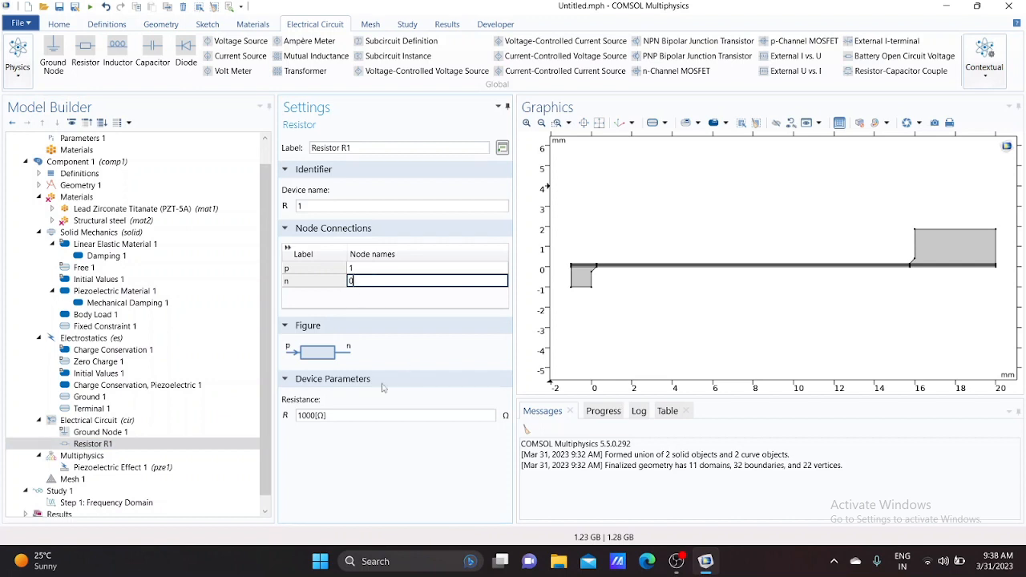
{"action": "left_click", "coordinate": [351, 418]}
{"action": "left_click_drag", "start_coordinate": [351, 417], "coordinate": [290, 433]}
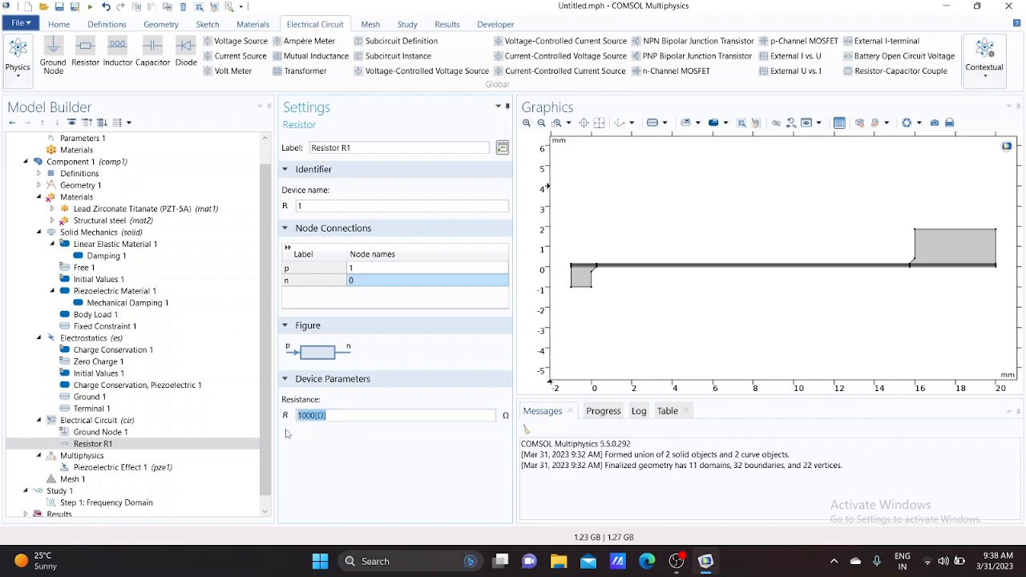
{"action": "type", "text": "R_load"}
Add an External I-terminal on node 1 with electric potential taken from the terminal voltage (es/term1)
{"action": "right_click", "coordinate": [99, 427]}
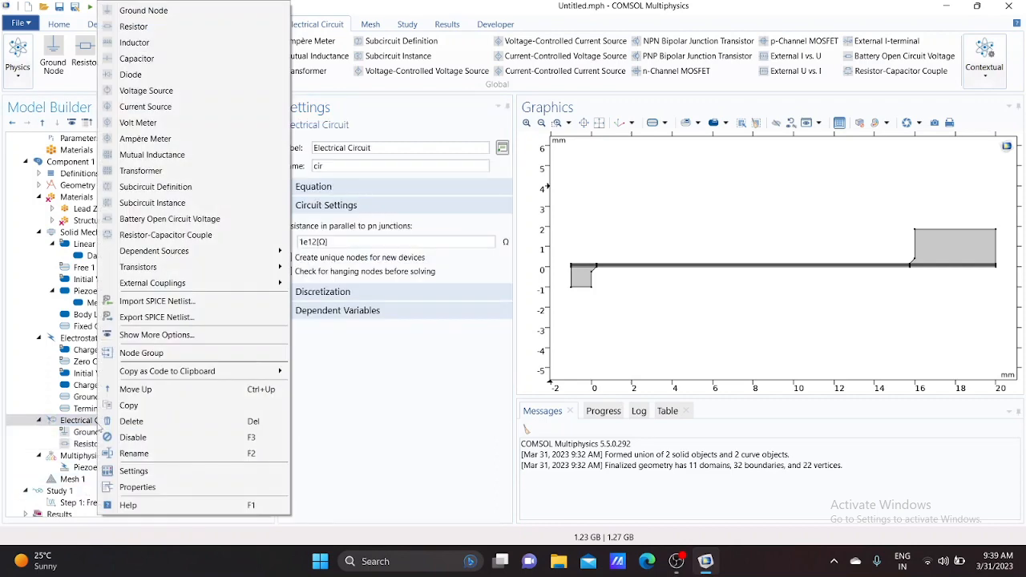
{"action": "mouse_move", "coordinate": [215, 283]}
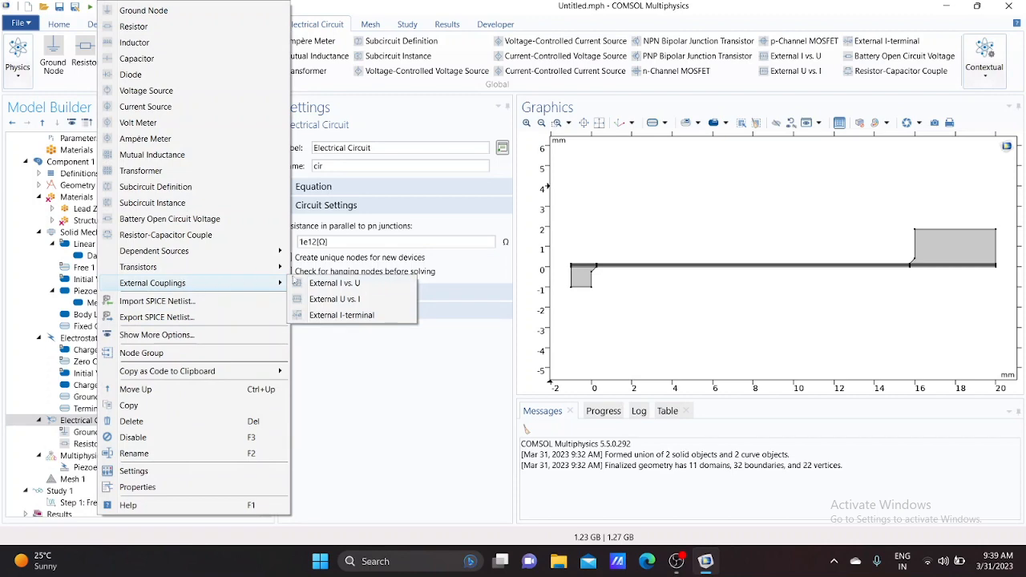
{"action": "left_click", "coordinate": [330, 315]}
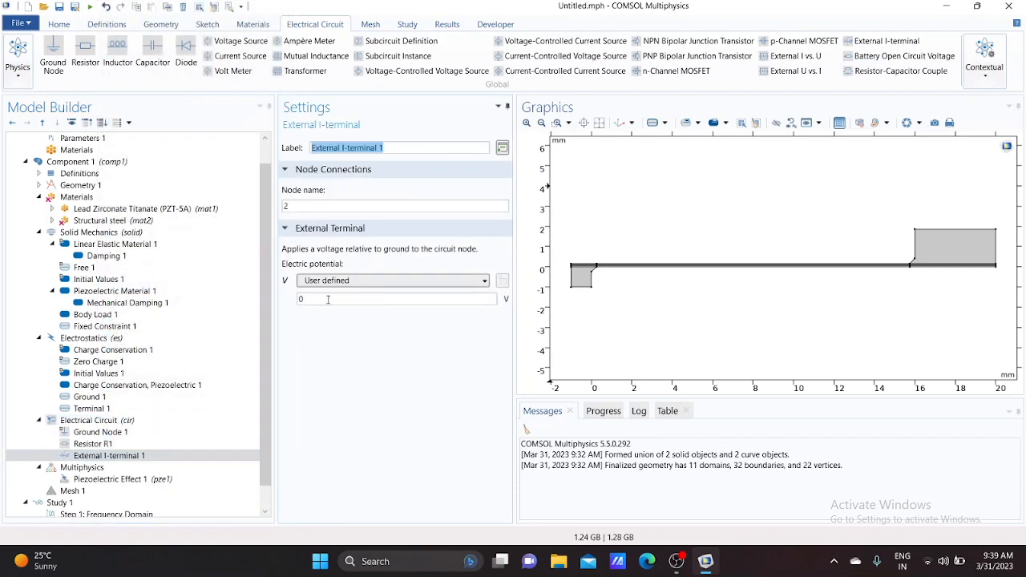
{"action": "left_click", "coordinate": [343, 205]}
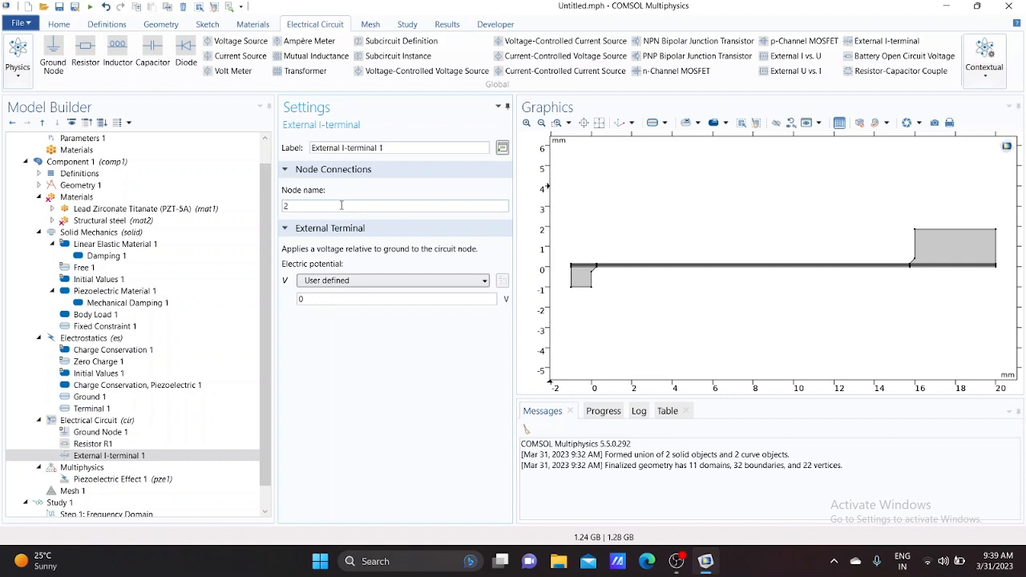
{"action": "key", "text": "BackSpace"}
{"action": "type", "text": "1"}
{"action": "left_click", "coordinate": [369, 280]}
{"action": "left_click", "coordinate": [368, 296]}
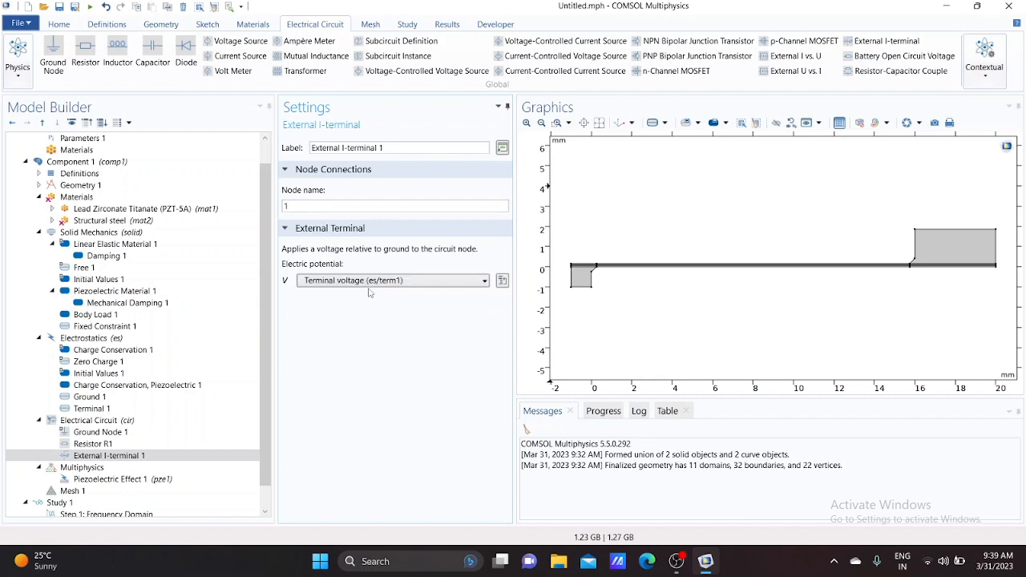
Add a Free Triangular mesh to the component
{"action": "scroll", "coordinate": [89, 437], "scroll_direction": "down", "scroll_amount": 1}
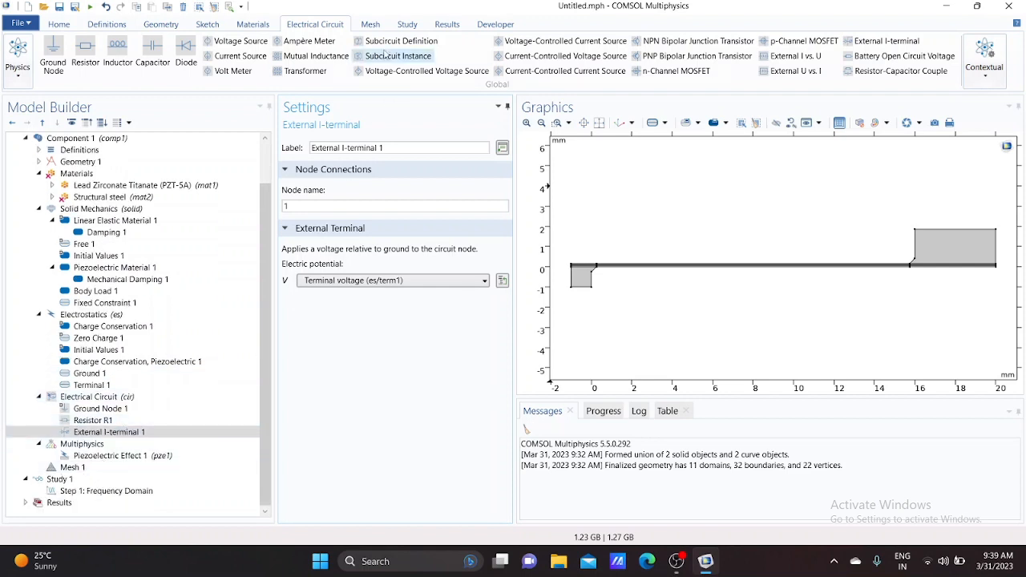
{"action": "left_click", "coordinate": [371, 25]}
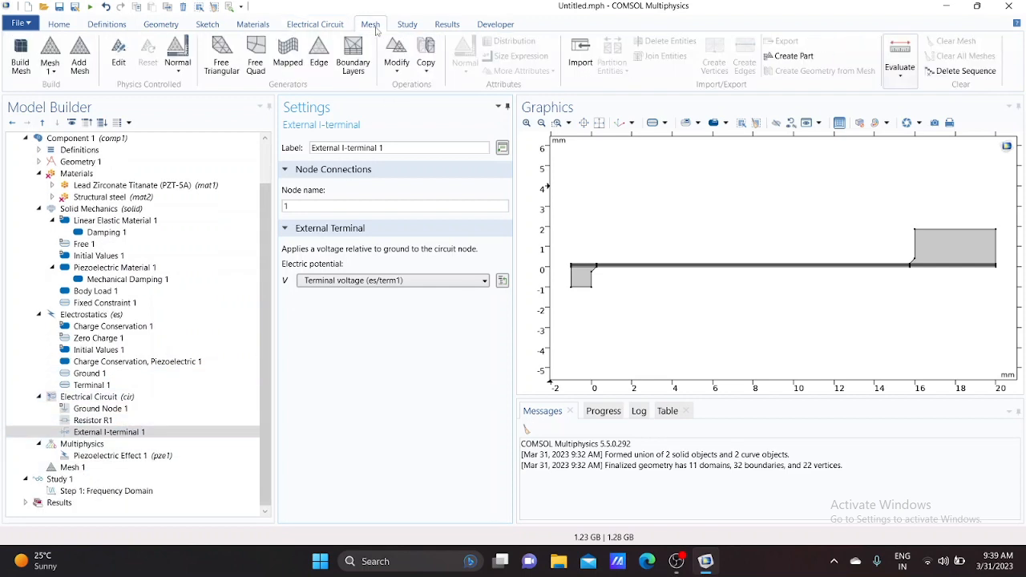
{"action": "left_click", "coordinate": [223, 64]}
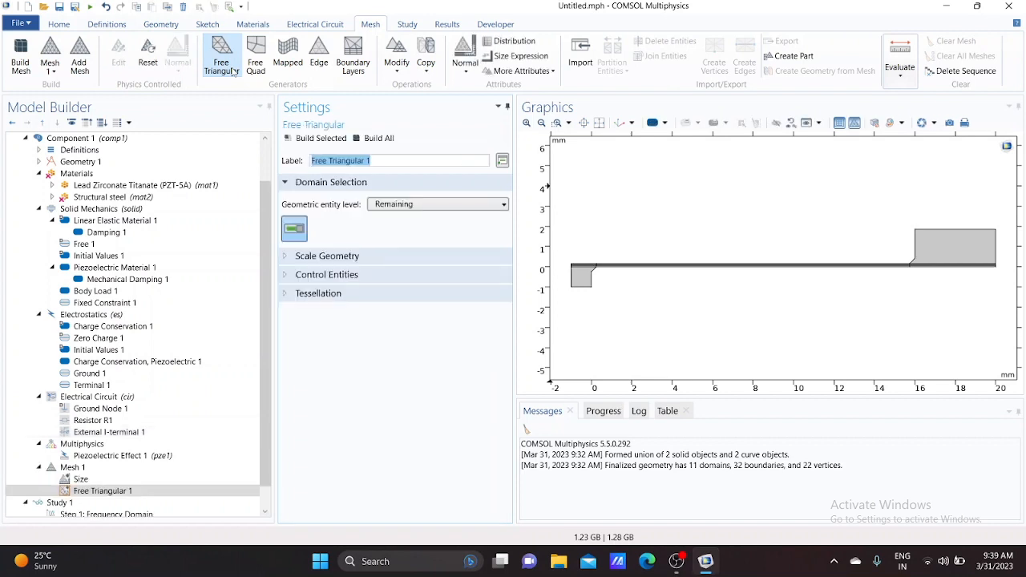
Set a custom mesh size with maximum element size 0.02 mm and minimum element size 0.002 mm
{"action": "left_click", "coordinate": [79, 479]}
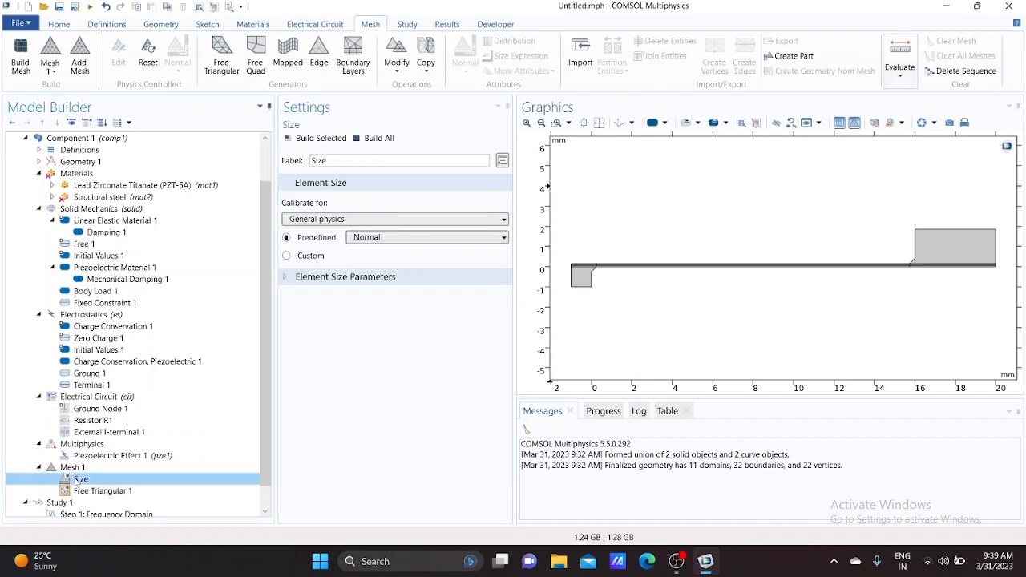
{"action": "left_click", "coordinate": [309, 258]}
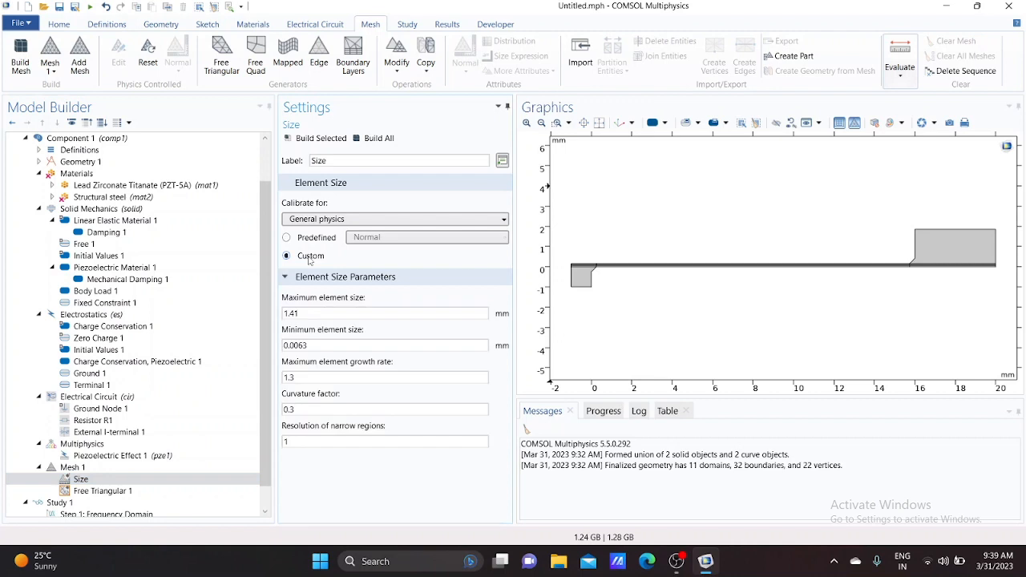
{"action": "left_click", "coordinate": [343, 314]}
{"action": "key", "text": "BackSpace"}
{"action": "key", "text": "BackSpace"}
{"action": "key", "text": "BackSpace"}
{"action": "key", "text": "BackSpace"}
{"action": "type", "text": "0.02"}
{"action": "left_click", "coordinate": [340, 346]}
{"action": "key", "text": "BackSpace"}
{"action": "key", "text": "BackSpace"}
{"action": "type", "text": "2"}
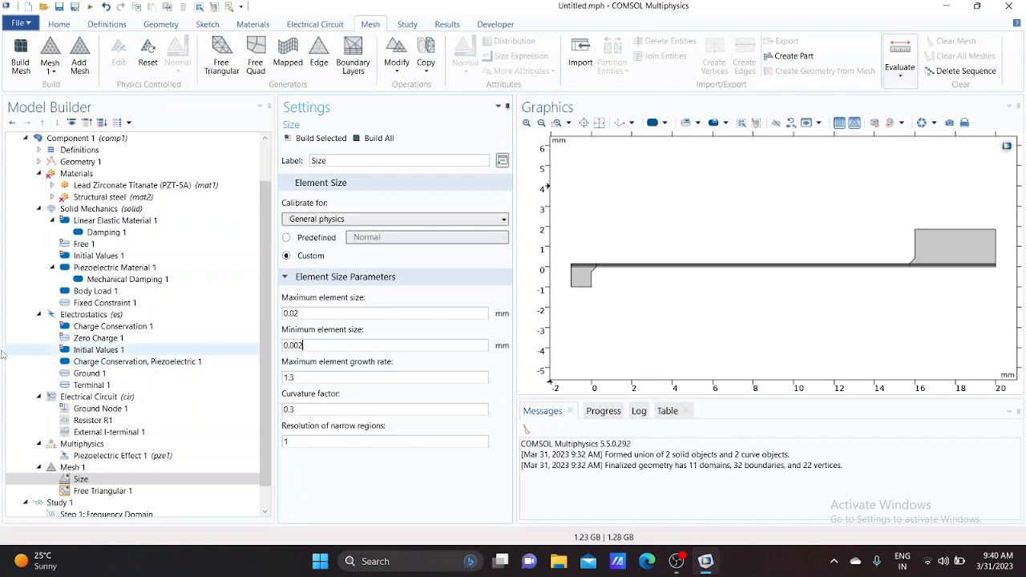
Set the frequency domain study frequencies to a range from 62 to 80 Hz in steps of 1
{"action": "scroll", "coordinate": [99, 388], "scroll_direction": "down", "scroll_amount": 1}
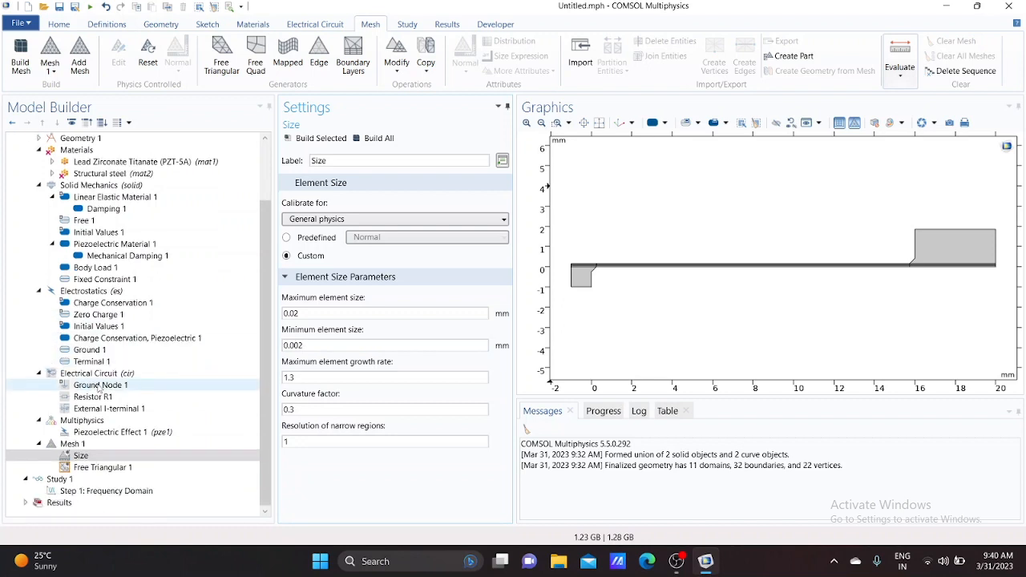
{"action": "left_click", "coordinate": [71, 480]}
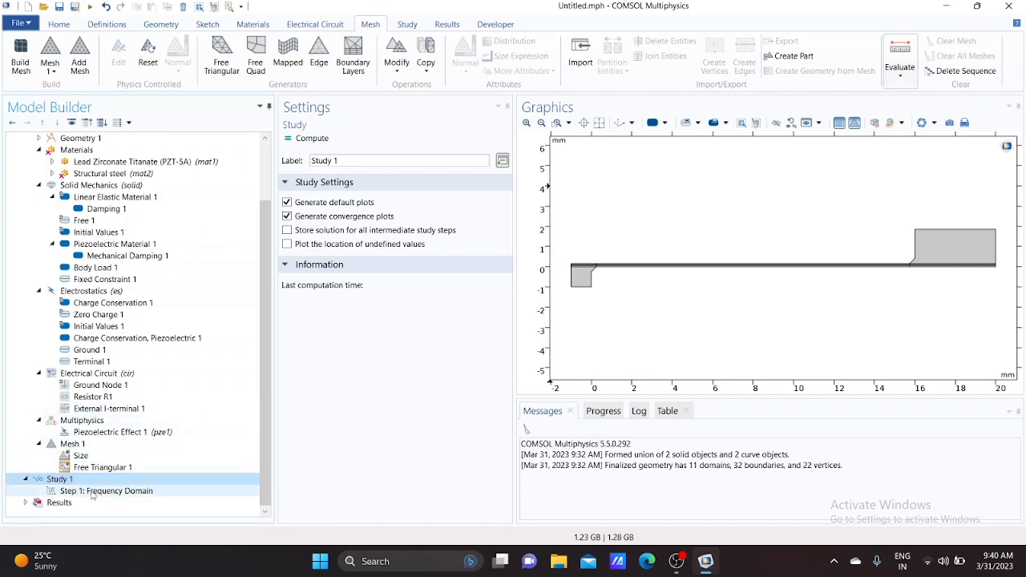
{"action": "left_click", "coordinate": [92, 491]}
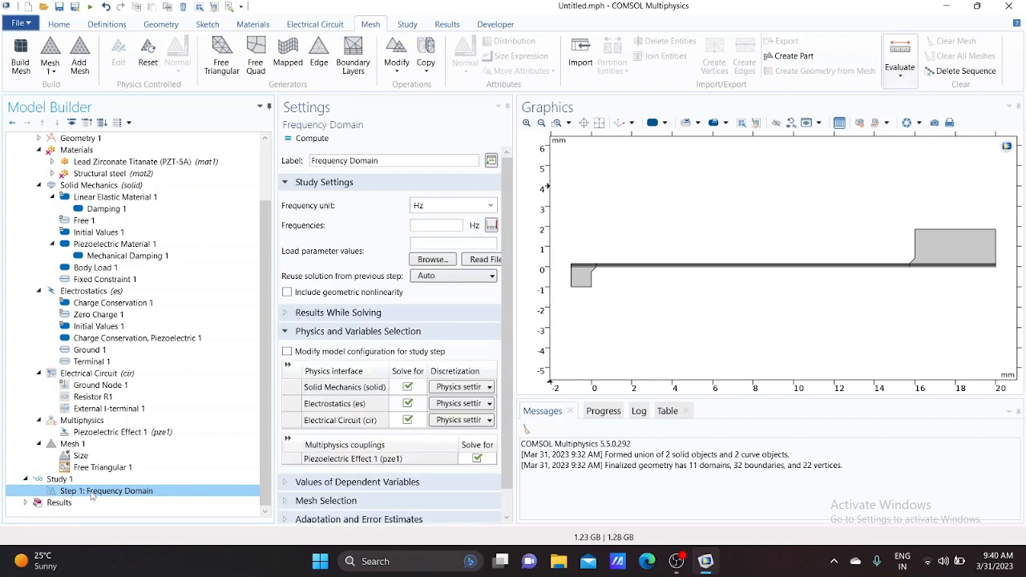
{"action": "left_click", "coordinate": [492, 225]}
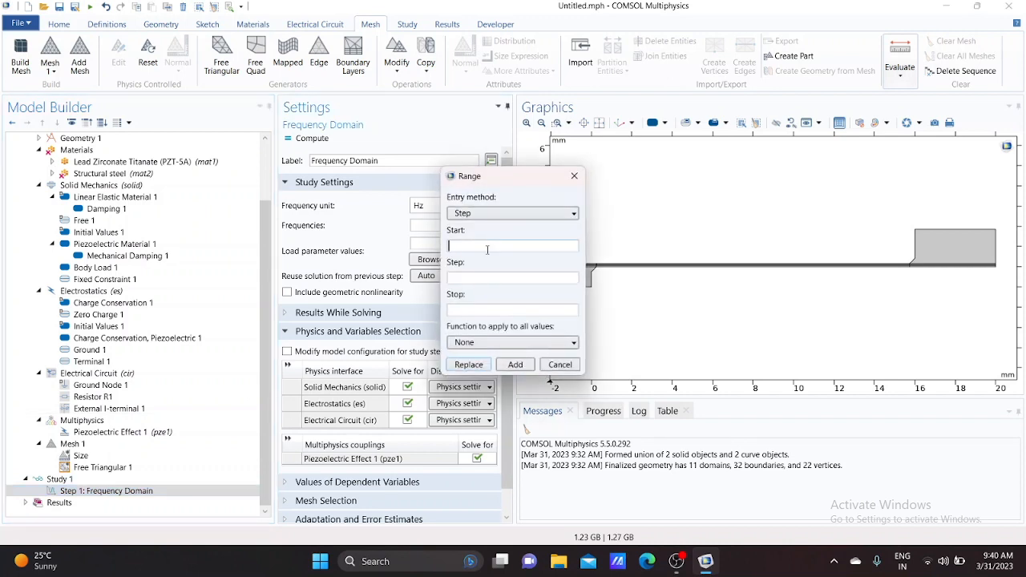
{"action": "type", "text": "62"}
{"action": "left_click", "coordinate": [479, 279]}
{"action": "type", "text": "1"}
{"action": "left_click", "coordinate": [485, 309]}
{"action": "type", "text": "80"}
{"action": "left_click", "coordinate": [508, 365]}
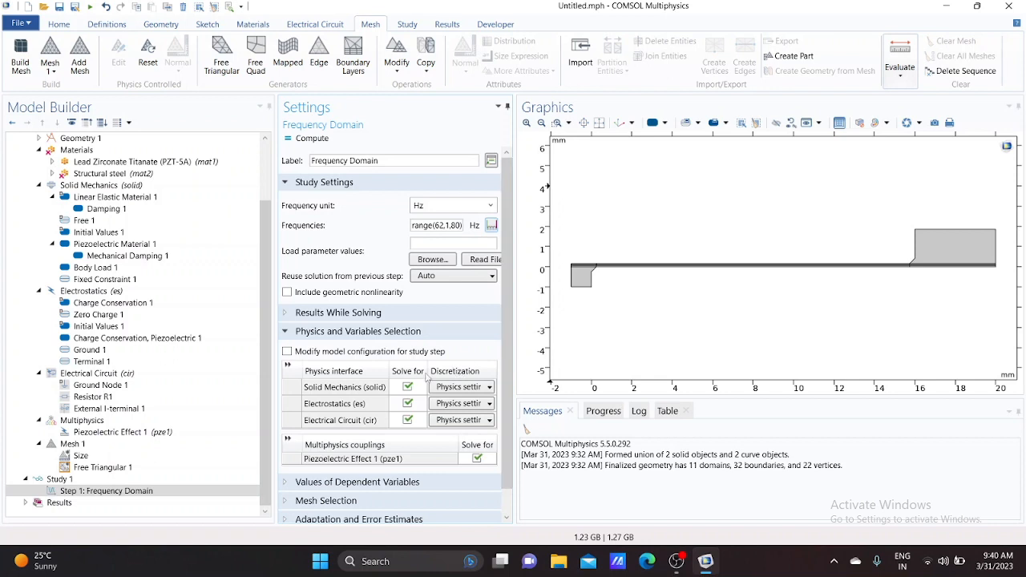
Generate the default solver and expand the Solution 1 configuration
{"action": "left_click", "coordinate": [407, 27]}
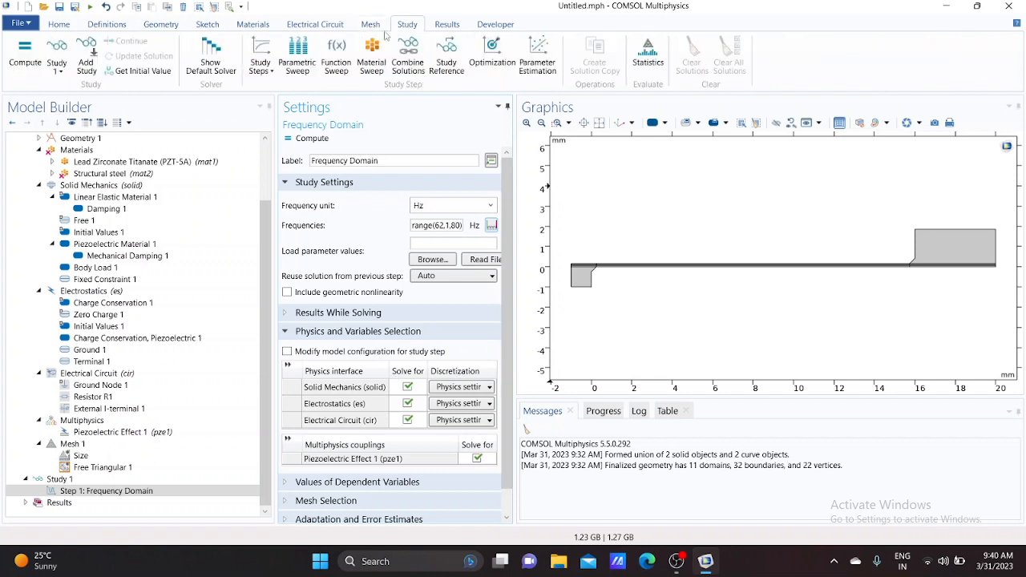
{"action": "left_click", "coordinate": [211, 61]}
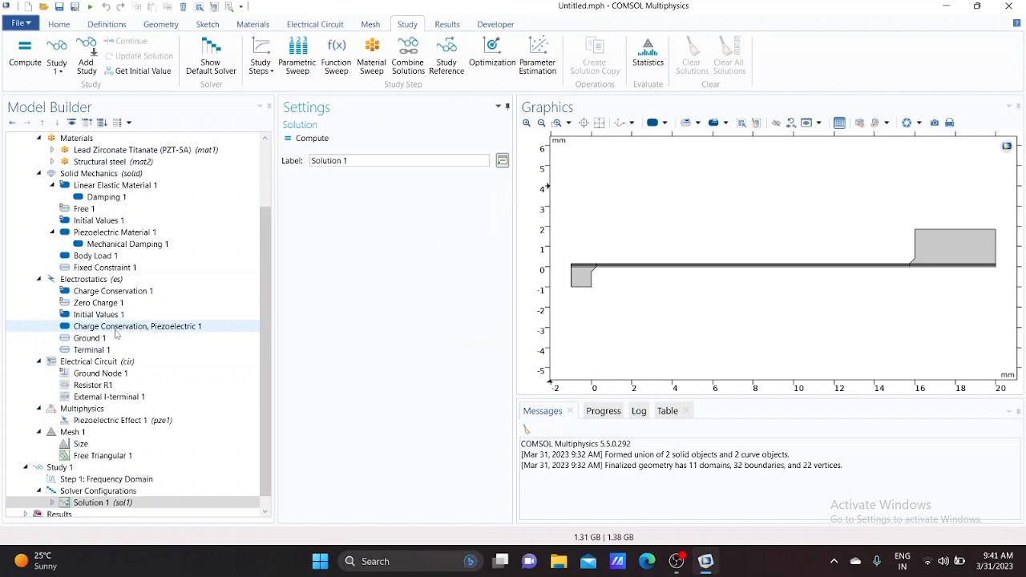
{"action": "scroll", "coordinate": [117, 334], "scroll_direction": "down", "scroll_amount": 1}
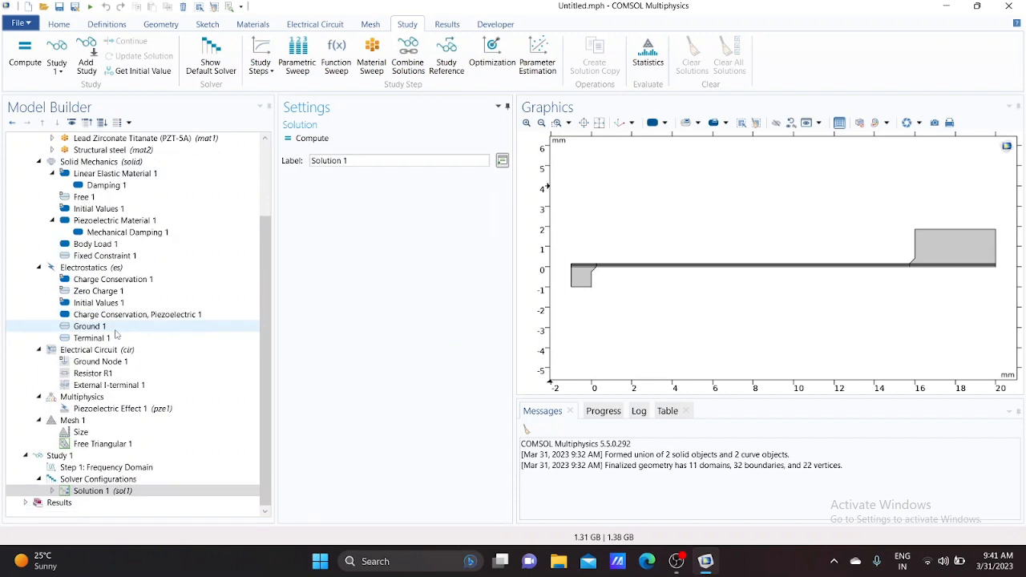
{"action": "left_click", "coordinate": [53, 491]}
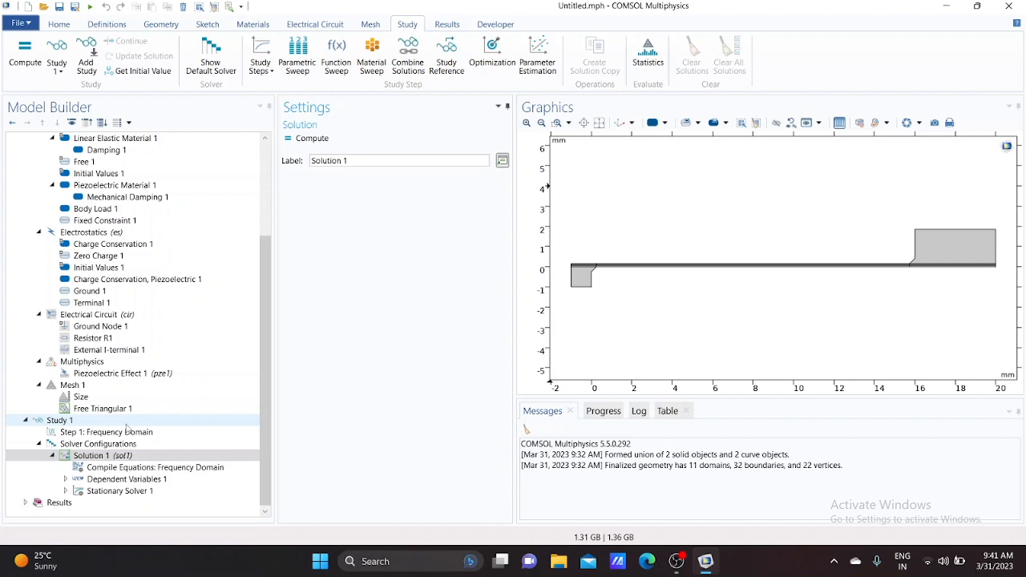
{"action": "scroll", "coordinate": [126, 429], "scroll_direction": "up", "scroll_amount": 4}
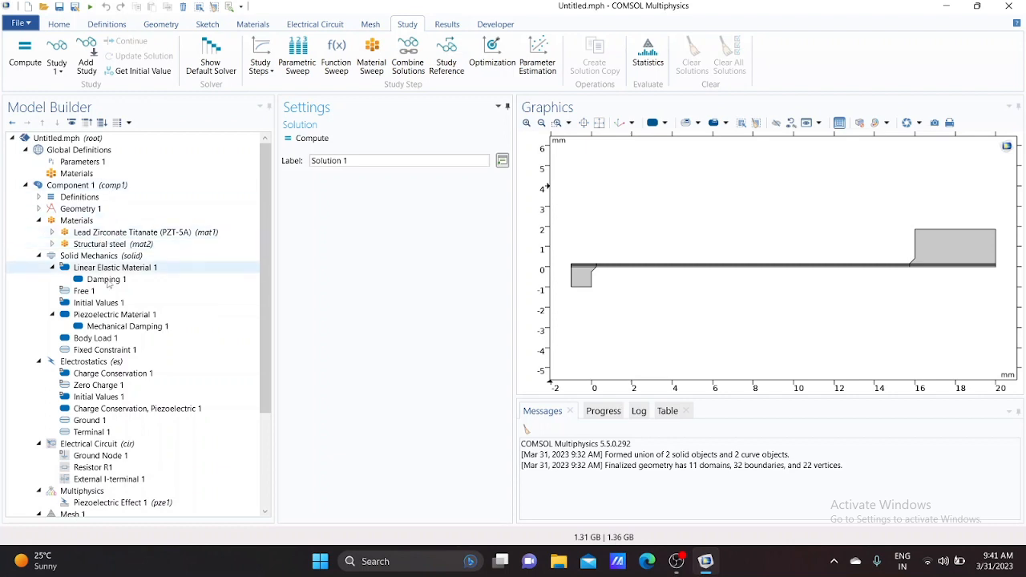
Add an Integration nonlocal coupling under the component's Definitions
{"action": "right_click", "coordinate": [96, 187]}
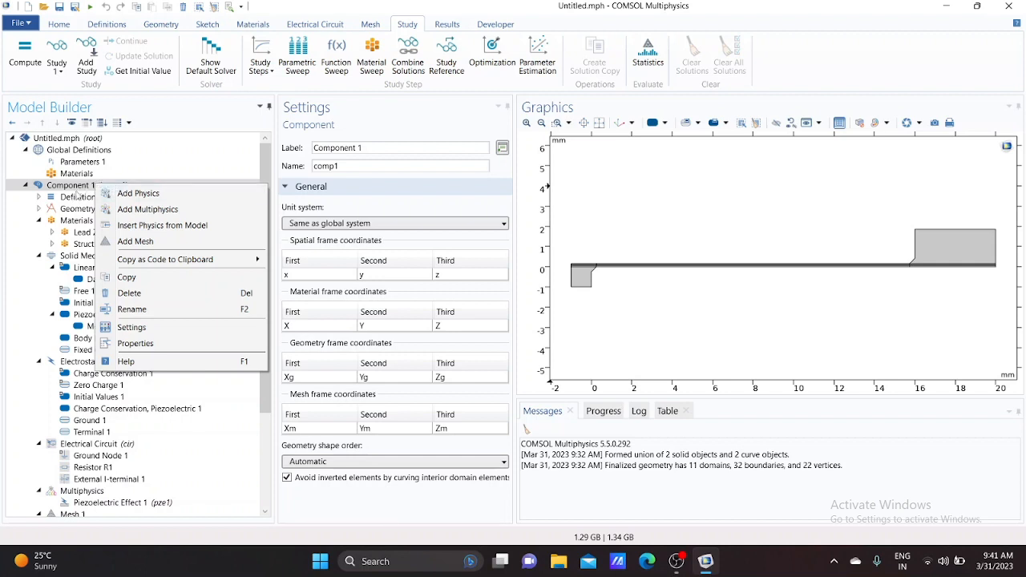
{"action": "left_click", "coordinate": [72, 195]}
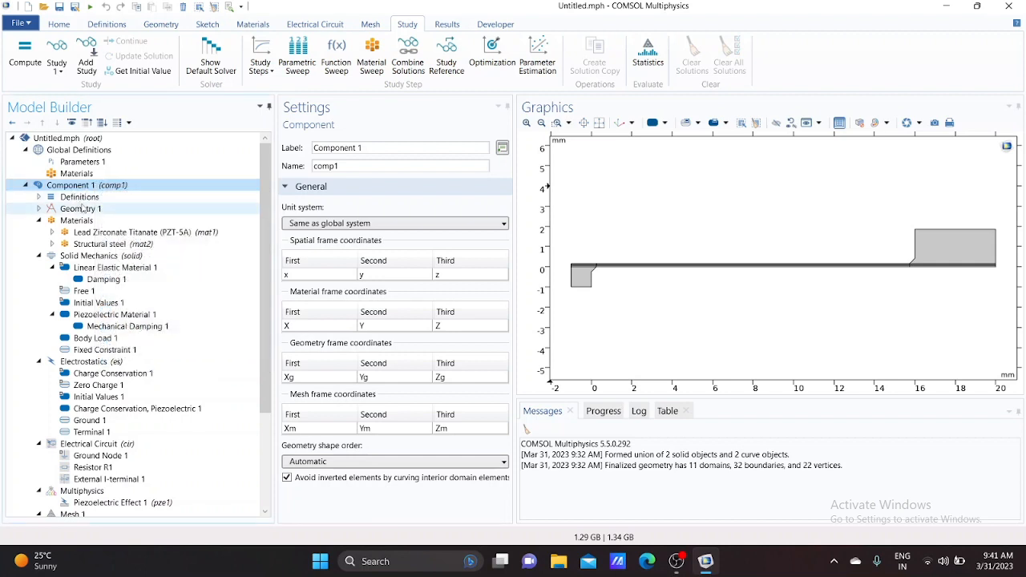
{"action": "left_click", "coordinate": [80, 197]}
{"action": "right_click", "coordinate": [83, 203]}
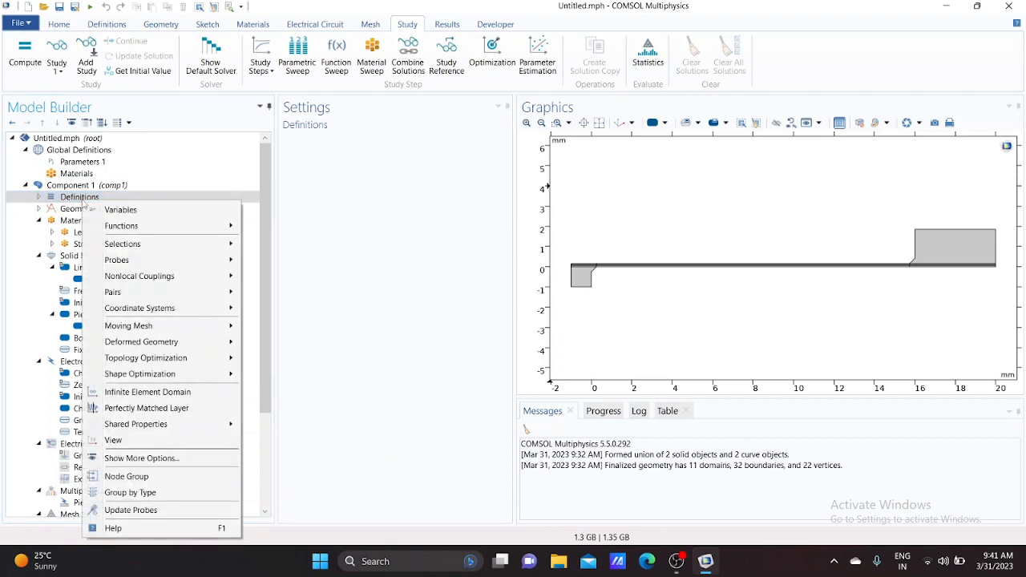
{"action": "mouse_move", "coordinate": [125, 277]}
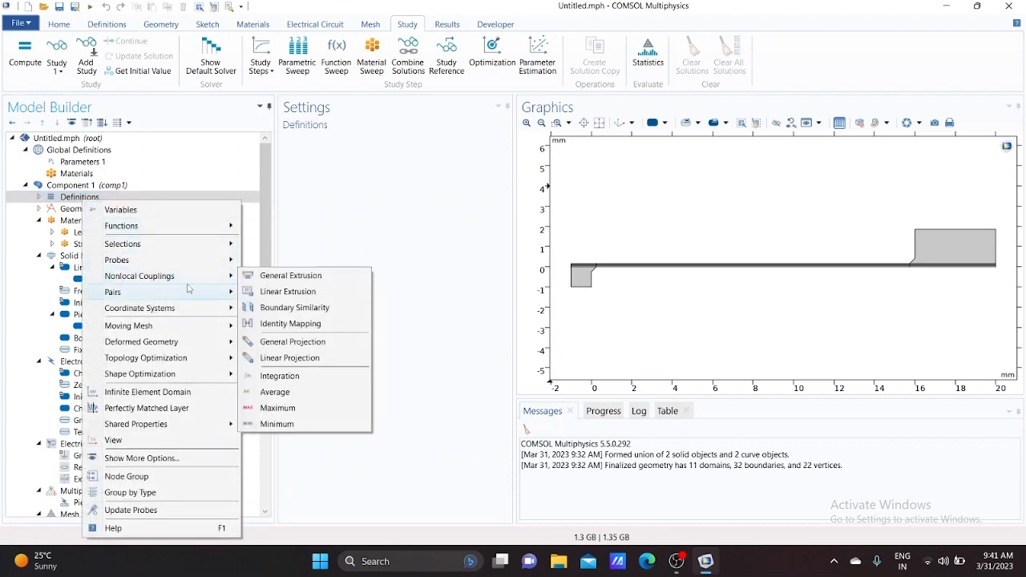
{"action": "left_click", "coordinate": [278, 381]}
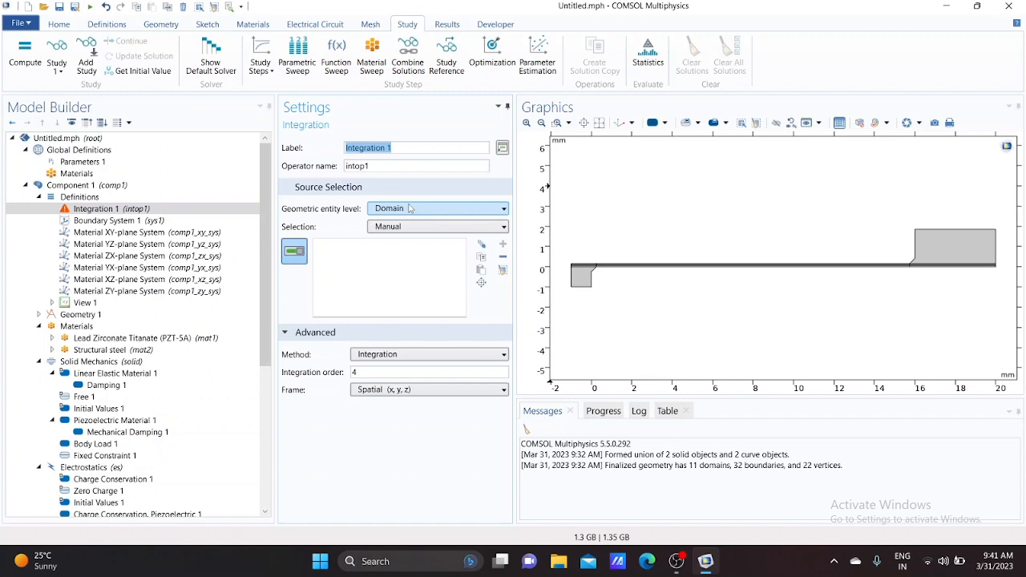
Set the Integration coupling's source selection to all domains
{"action": "left_click", "coordinate": [403, 229]}
{"action": "left_click", "coordinate": [393, 252]}
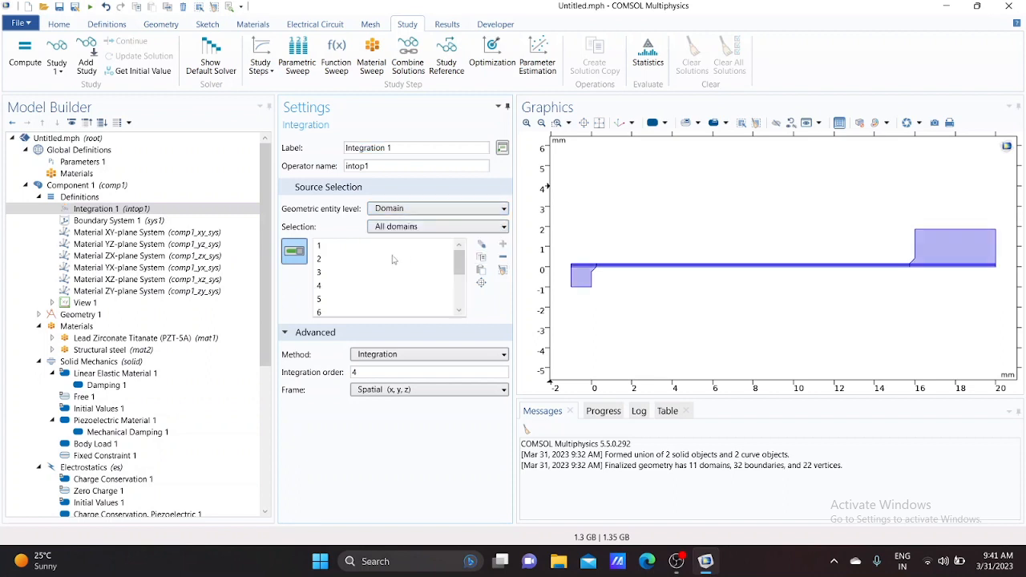
{"action": "left_click", "coordinate": [39, 197]}
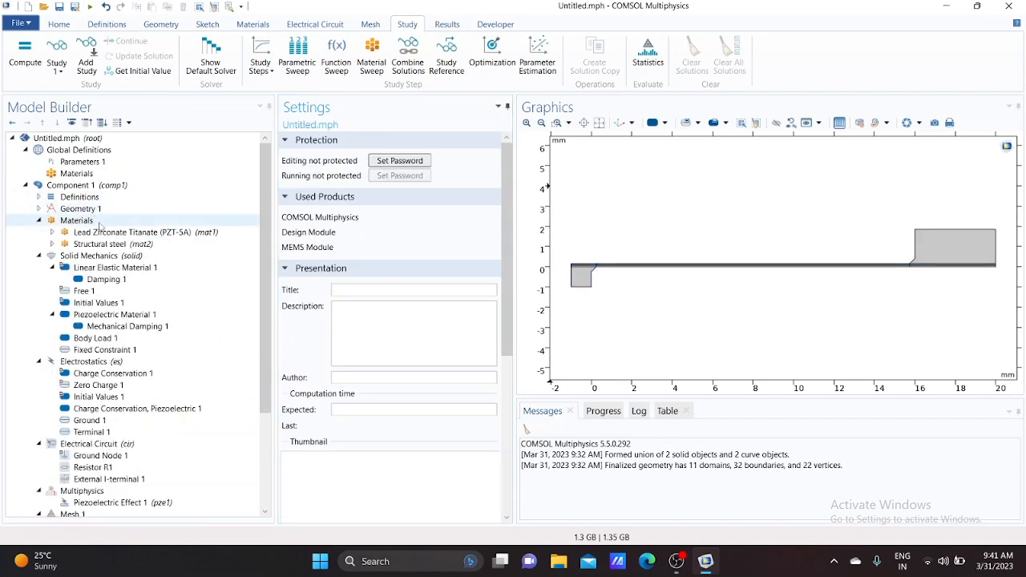
In the Direct solver of Stationary Solver 1, set the error section's check error estimate to No
{"action": "scroll", "coordinate": [100, 227], "scroll_direction": "down", "scroll_amount": 4}
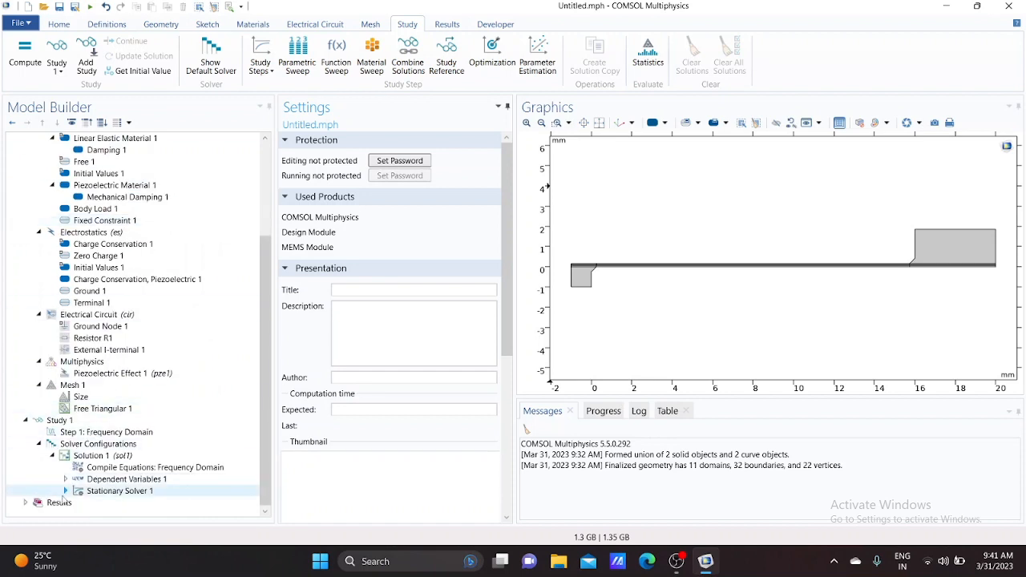
{"action": "left_click", "coordinate": [66, 491]}
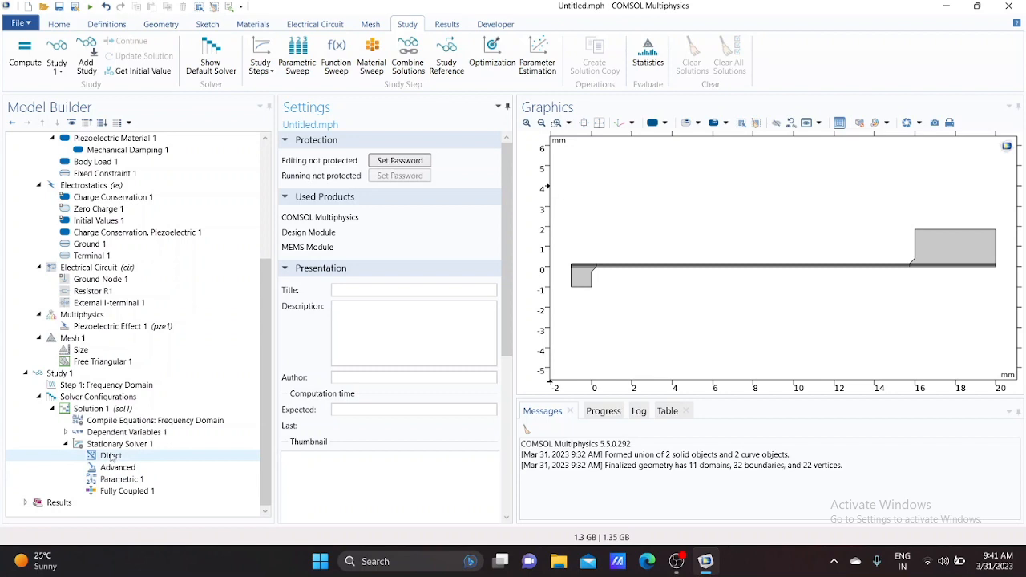
{"action": "left_click", "coordinate": [111, 455]}
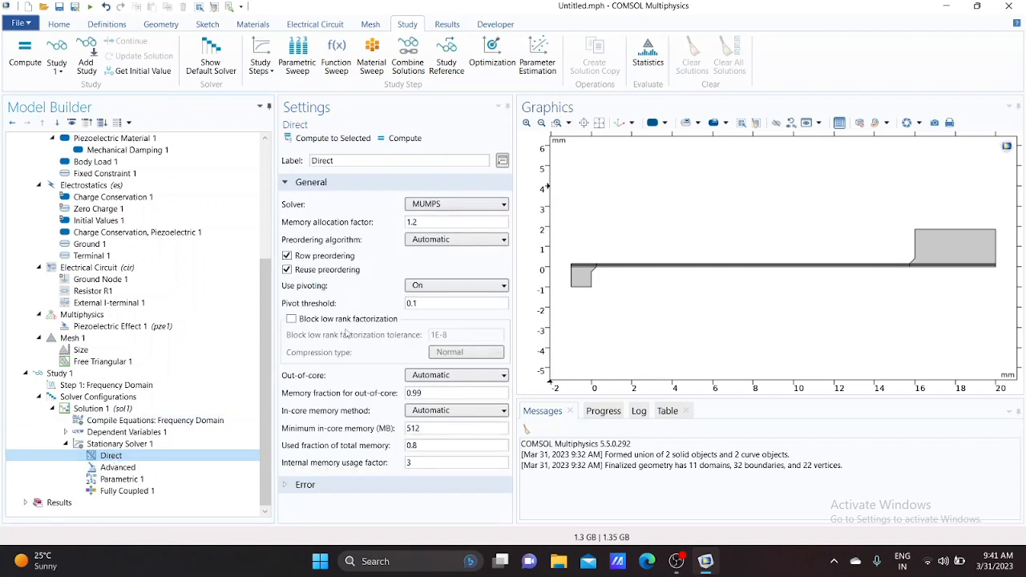
{"action": "left_click", "coordinate": [305, 486]}
{"action": "scroll", "coordinate": [337, 465], "scroll_direction": "down", "scroll_amount": 2}
{"action": "left_click", "coordinate": [401, 423]}
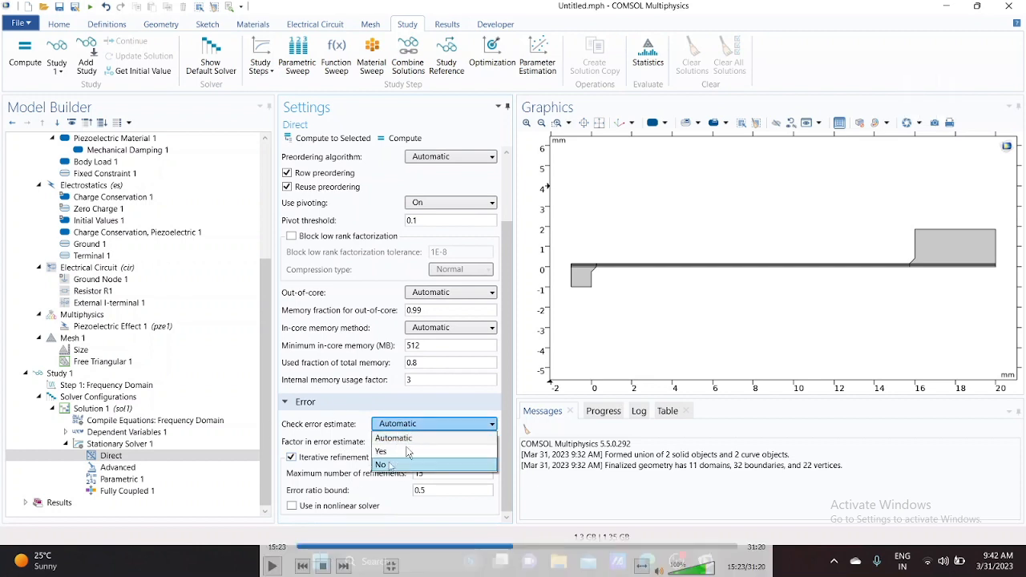
{"action": "left_click", "coordinate": [386, 465]}
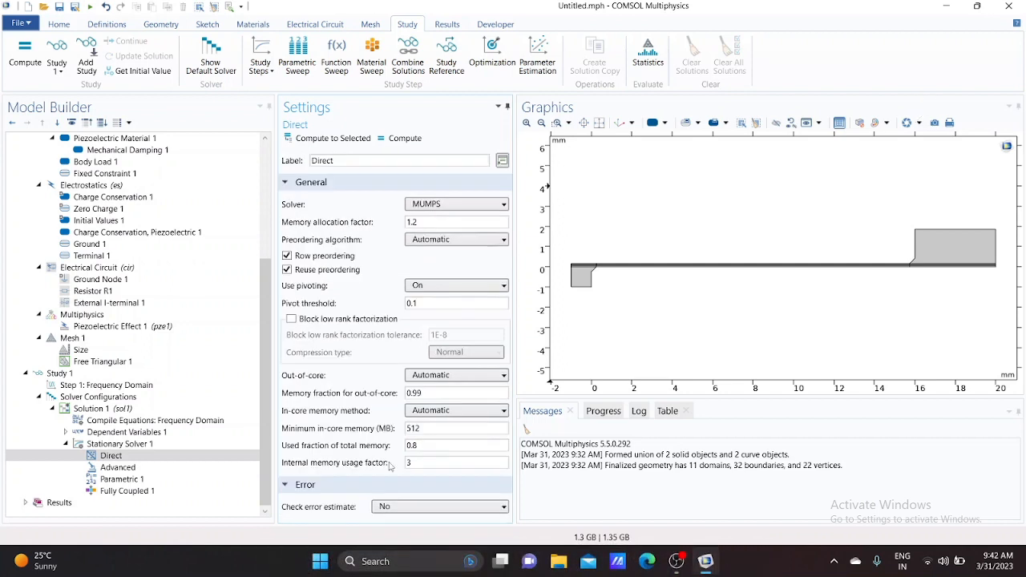
Compute the study
{"action": "left_click", "coordinate": [59, 24]}
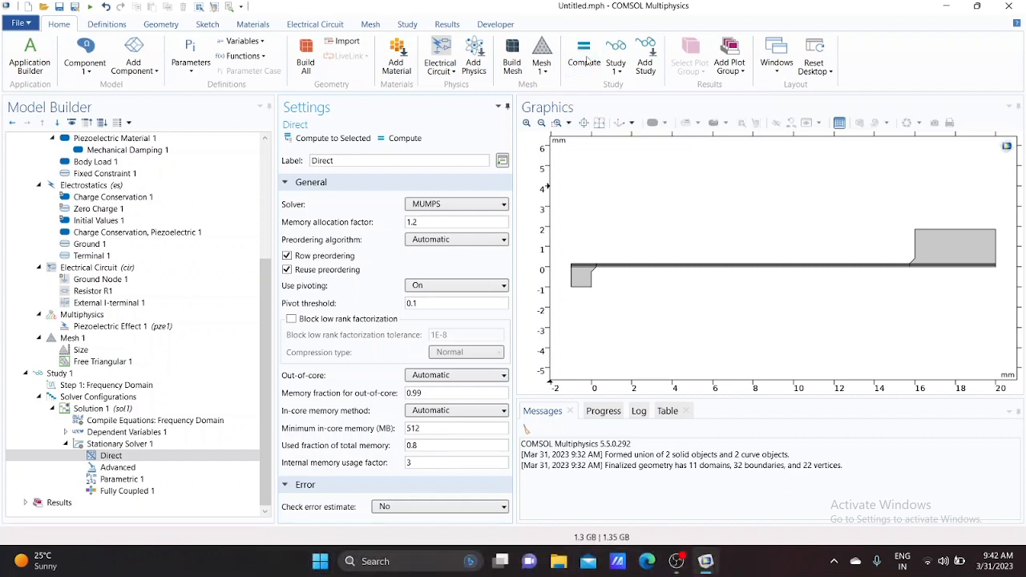
{"action": "left_click", "coordinate": [588, 60]}
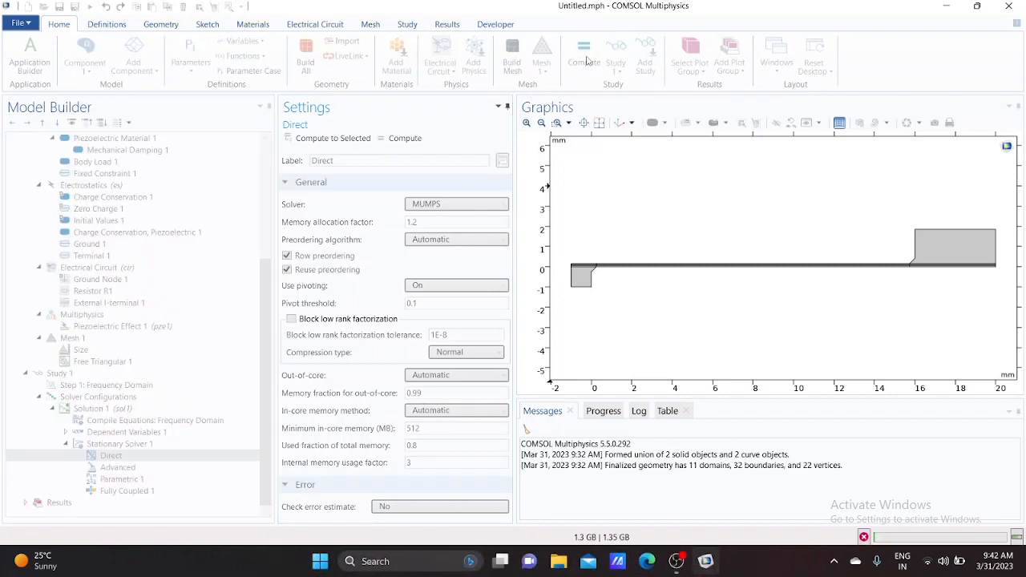
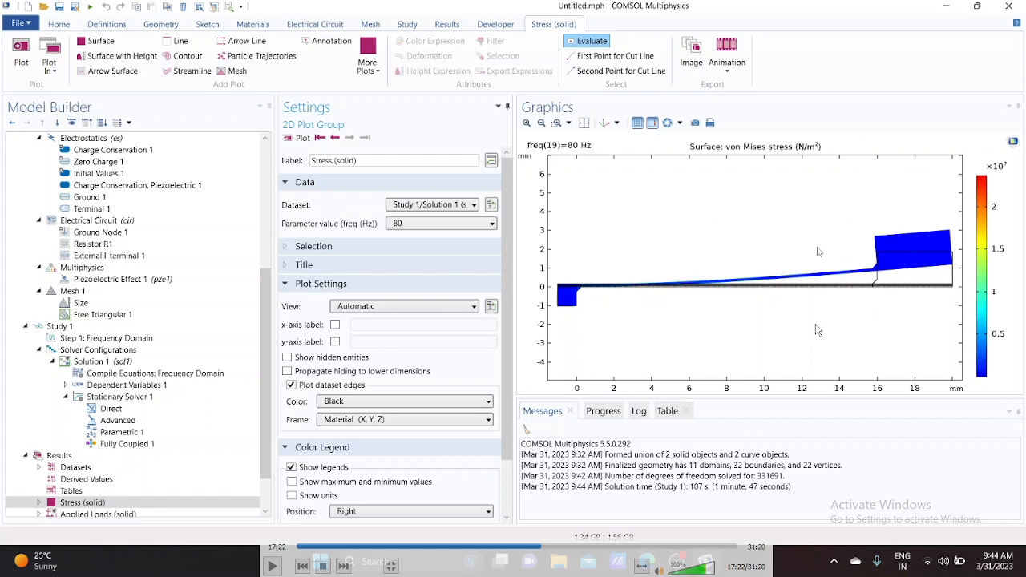
Rename Study 1 as Frequency Response
{"action": "left_click", "coordinate": [60, 326]}
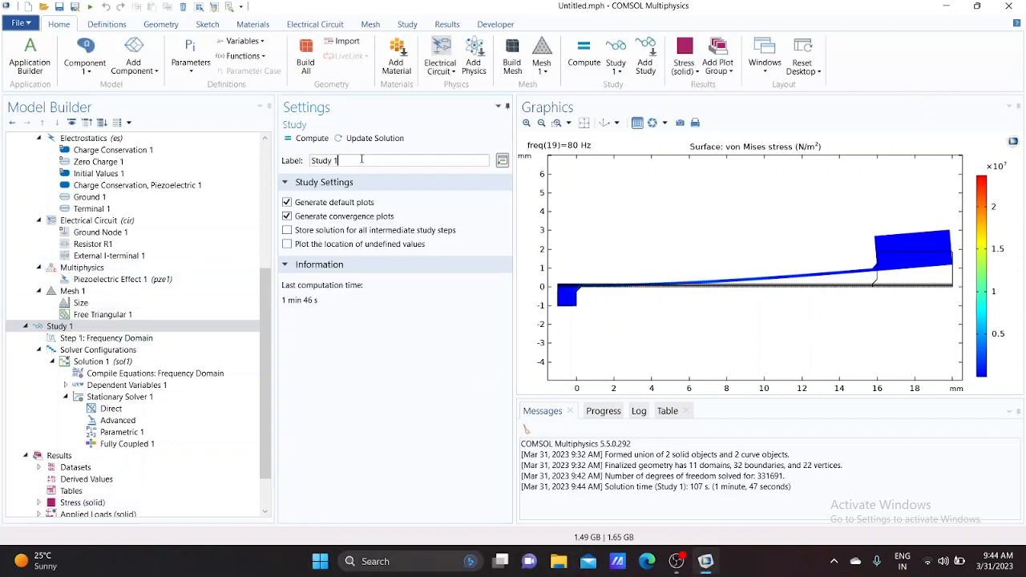
{"action": "left_click_drag", "start_coordinate": [340, 160], "coordinate": [314, 160]}
{"action": "type", "text": "Frequency Response"}
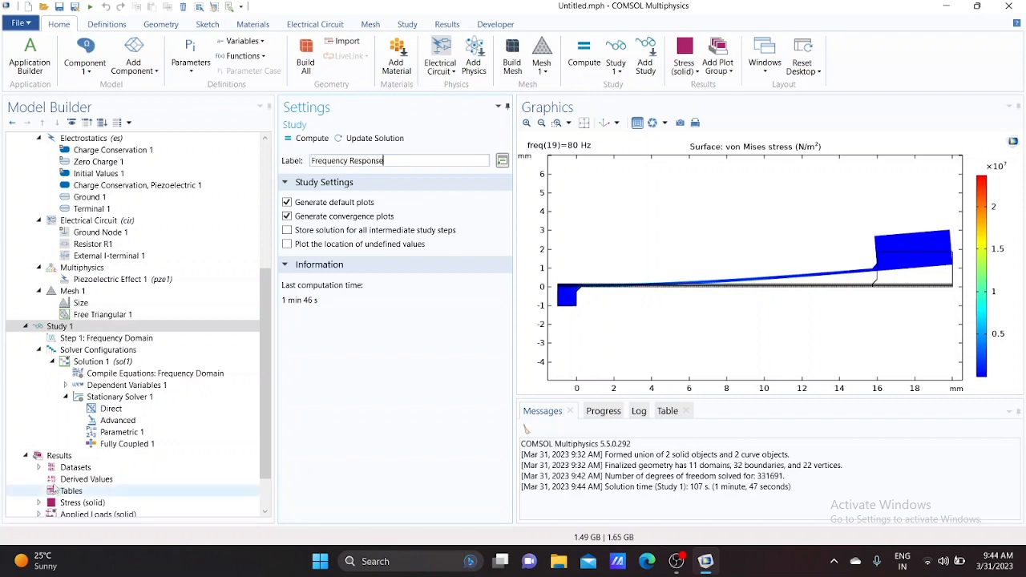
Add a 1D plot group under Results
{"action": "scroll", "coordinate": [70, 449], "scroll_direction": "down", "scroll_amount": 2}
{"action": "left_click", "coordinate": [60, 409]}
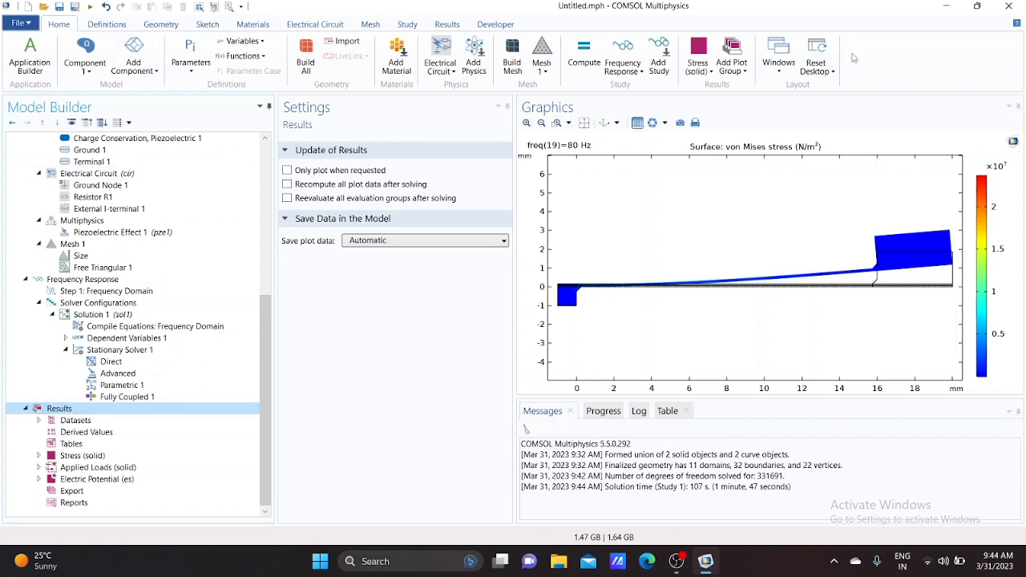
{"action": "left_click", "coordinate": [732, 67]}
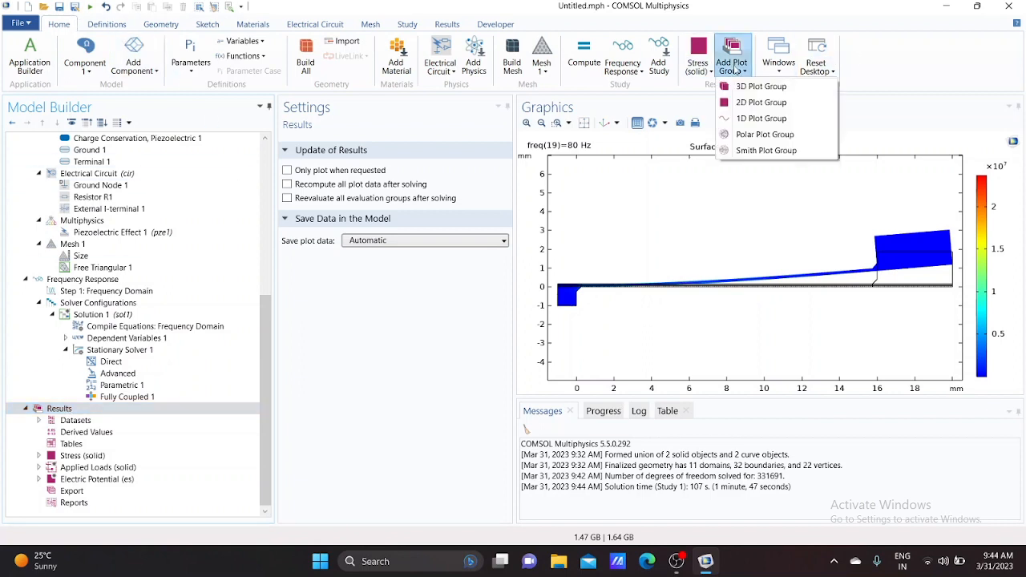
{"action": "left_click", "coordinate": [766, 119]}
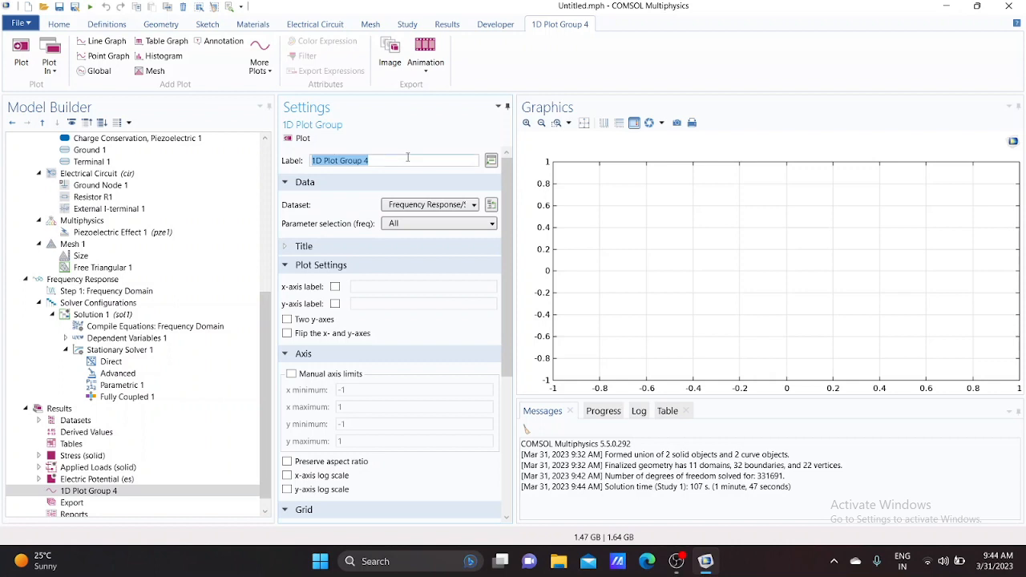
Label the new 1D plot group Frequency Response: Voltage & Power
{"action": "type", "text": "F"}
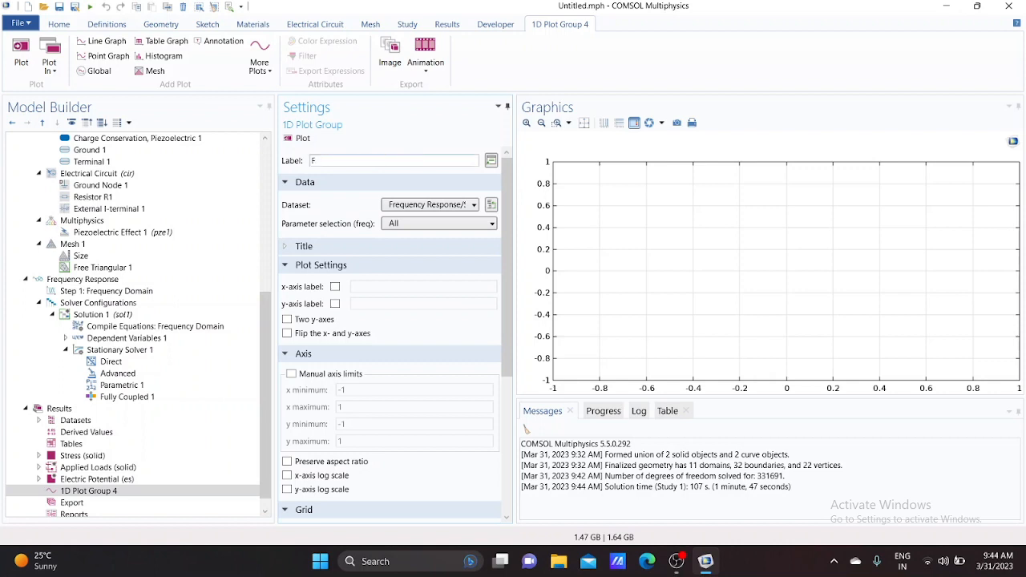
{"action": "type", "text": "requency Response: Voltage & Power"}
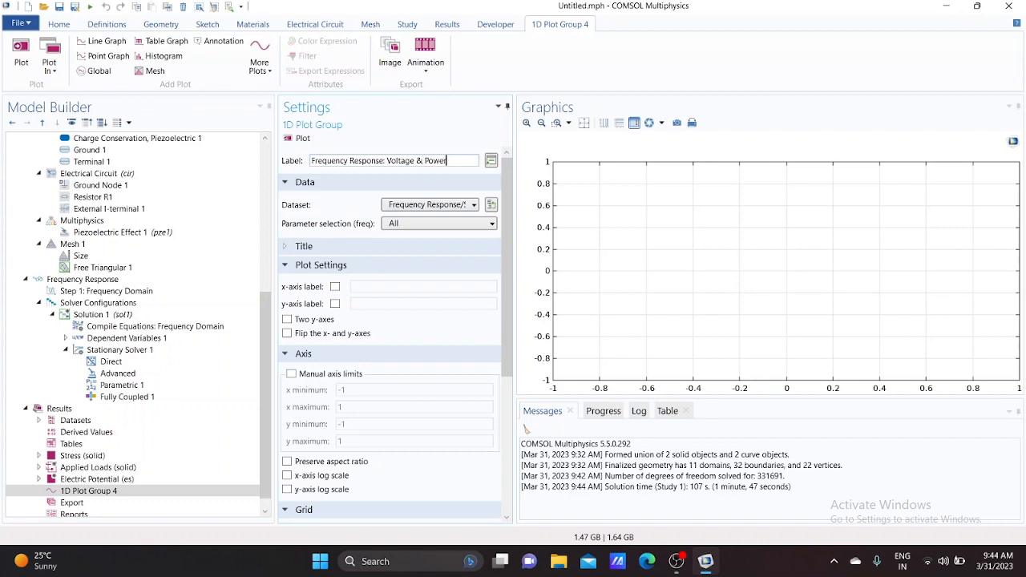
{"action": "key", "text": "Return"}
{"action": "key", "text": "ctrl+c"}
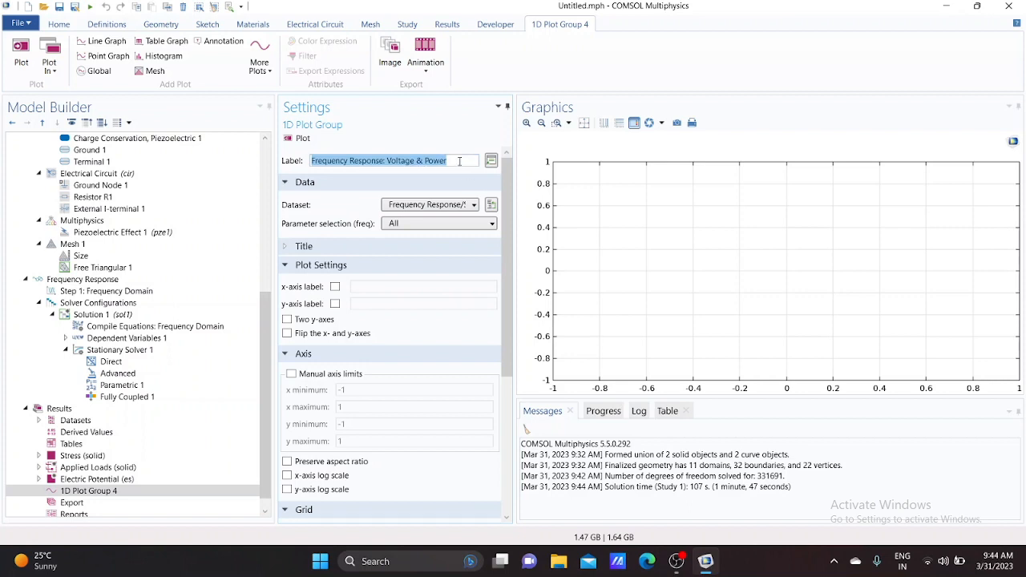
{"action": "left_click", "coordinate": [461, 160]}
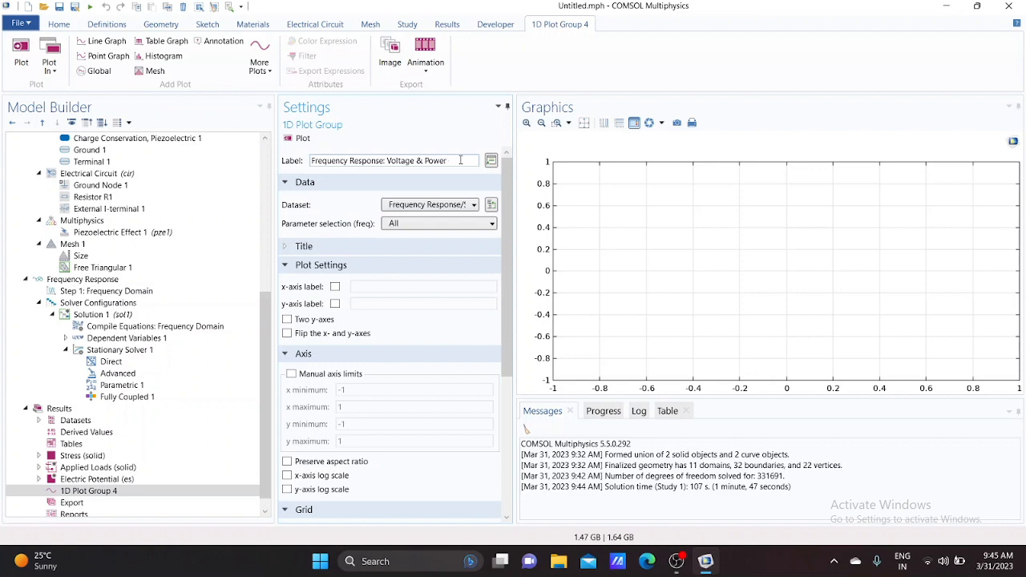
Set the plot group's title type to Manual and paste Frequency Response: Voltage & Power as the title
{"action": "scroll", "coordinate": [456, 248], "scroll_direction": "down", "scroll_amount": 1}
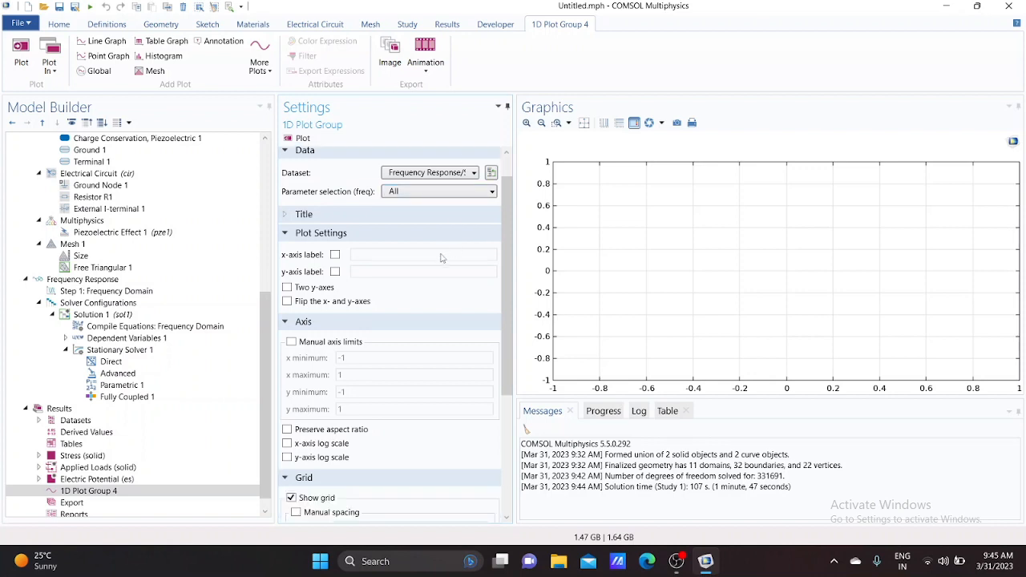
{"action": "scroll", "coordinate": [440, 257], "scroll_direction": "down", "scroll_amount": 1}
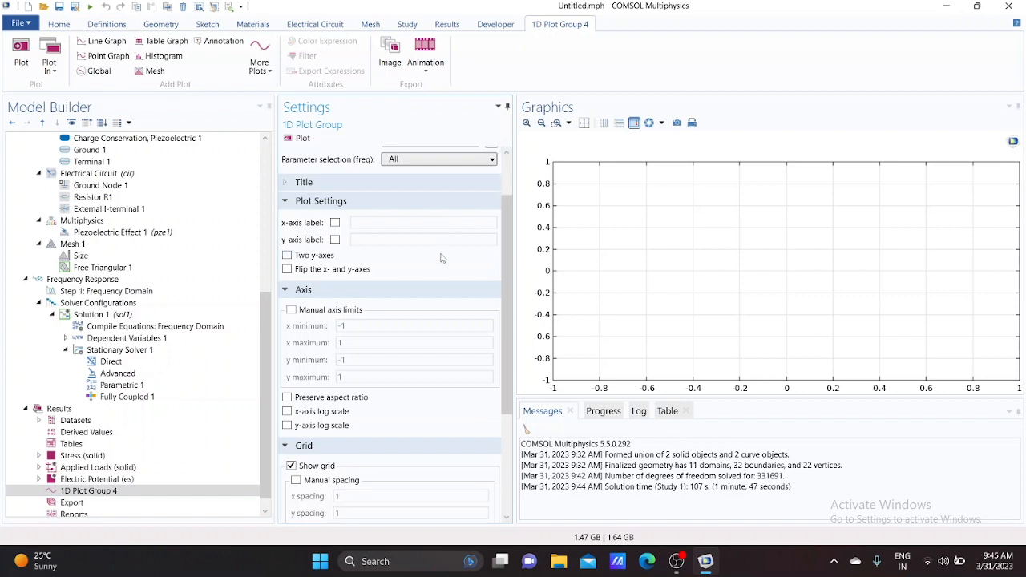
{"action": "scroll", "coordinate": [339, 279], "scroll_direction": "down", "scroll_amount": 5}
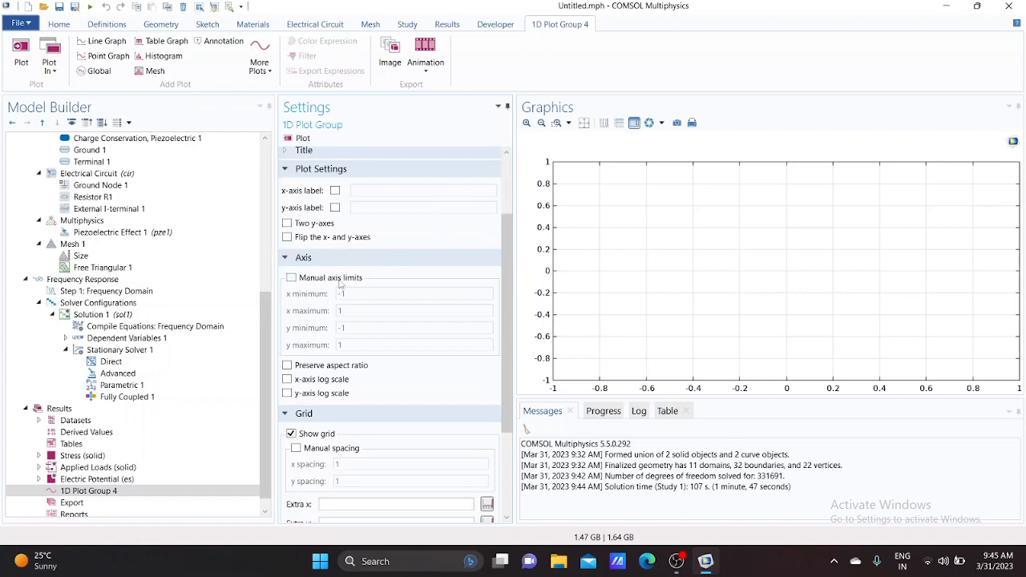
{"action": "scroll", "coordinate": [339, 285], "scroll_direction": "up", "scroll_amount": 7}
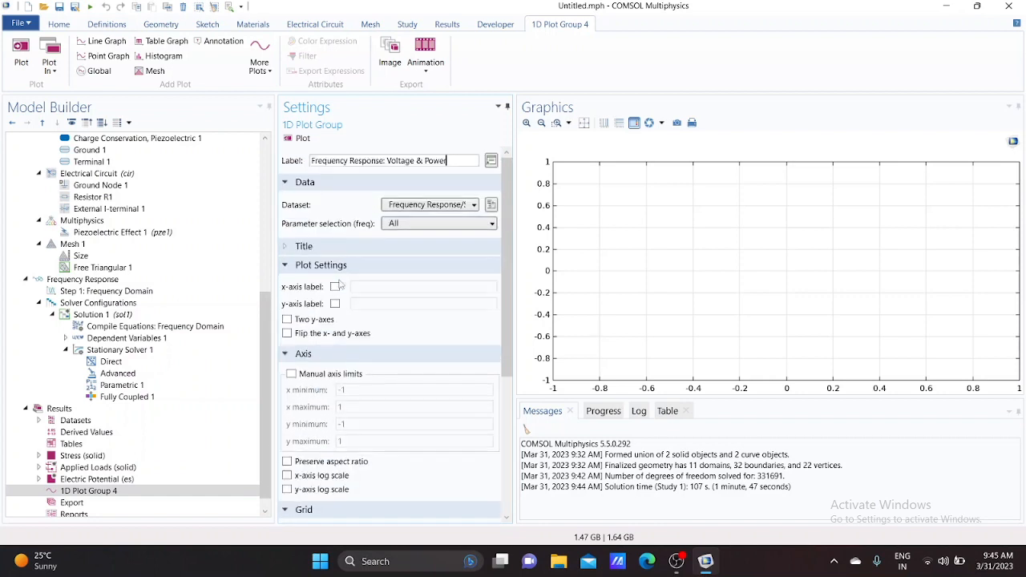
{"action": "left_click", "coordinate": [331, 251]}
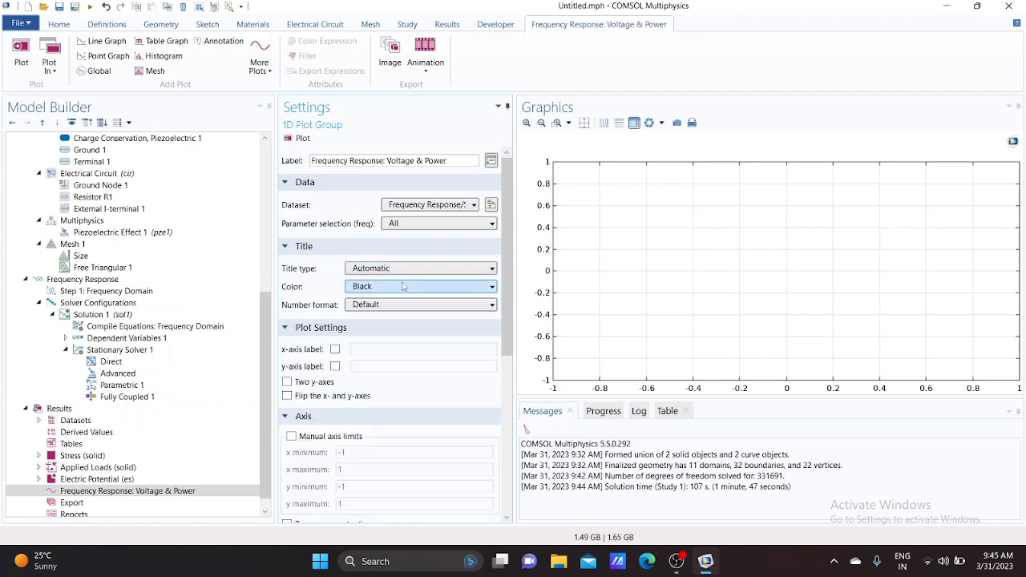
{"action": "left_click", "coordinate": [385, 269]}
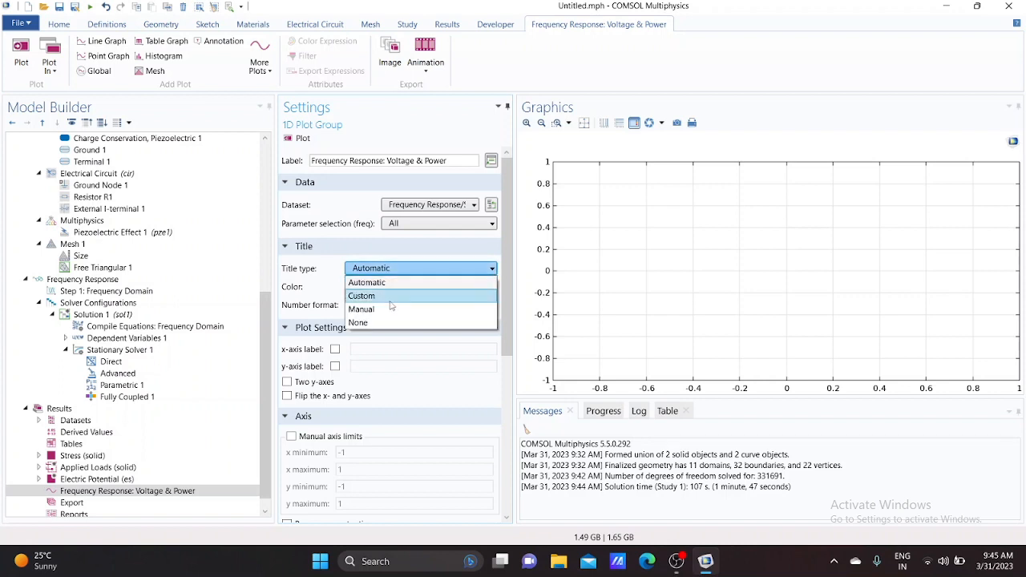
{"action": "left_click", "coordinate": [383, 312]}
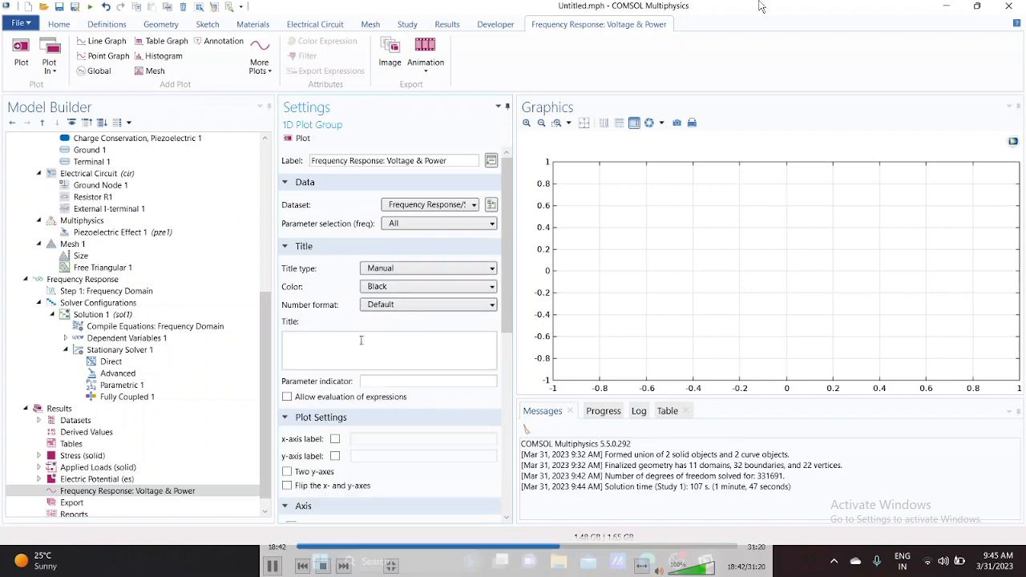
{"action": "left_click", "coordinate": [361, 340]}
{"action": "key", "text": "ctrl+v"}
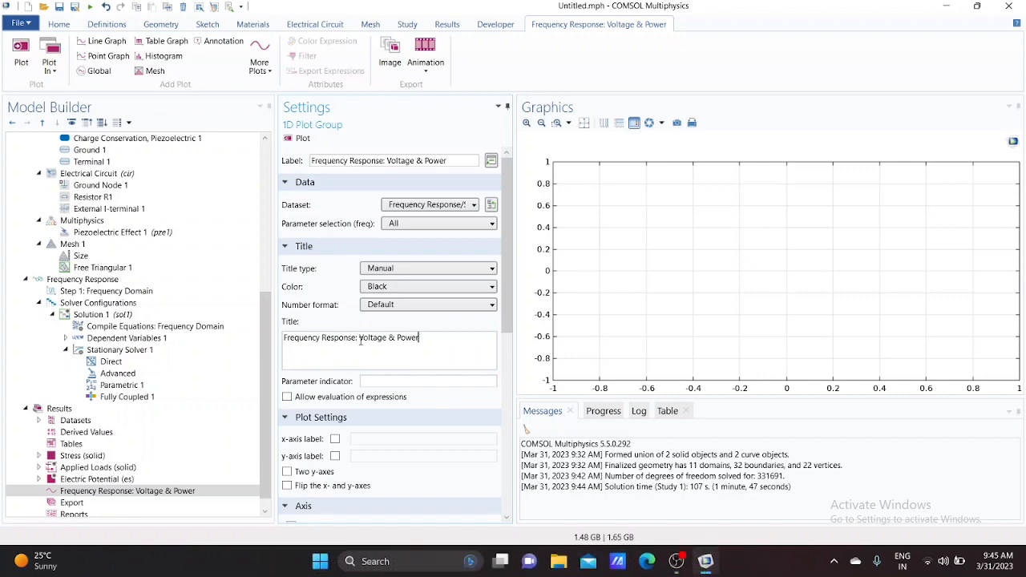
Add a Global plot to the Frequency Response: Voltage & Power plot group
{"action": "scroll", "coordinate": [157, 436], "scroll_direction": "down", "scroll_amount": 1}
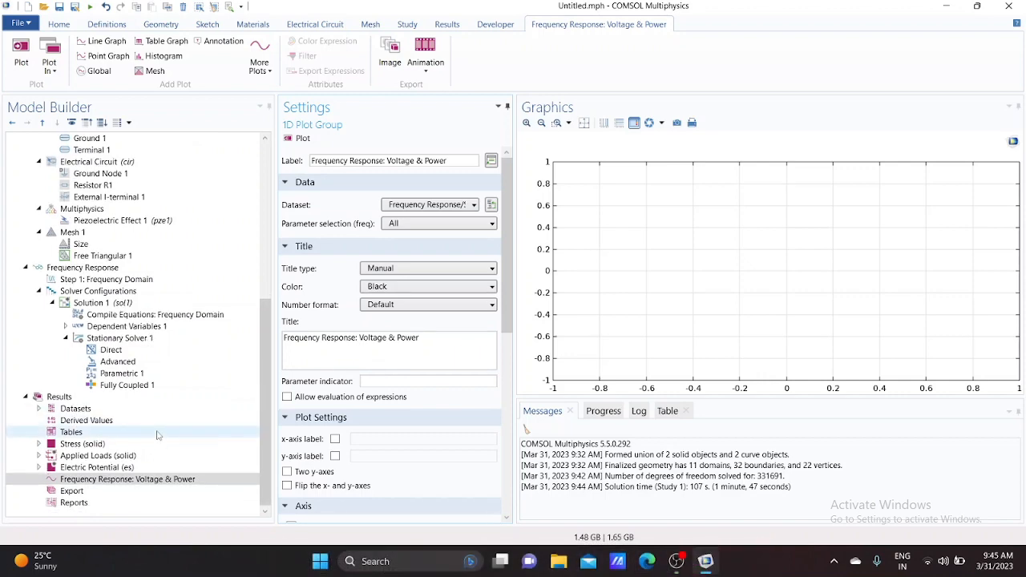
{"action": "right_click", "coordinate": [127, 479]}
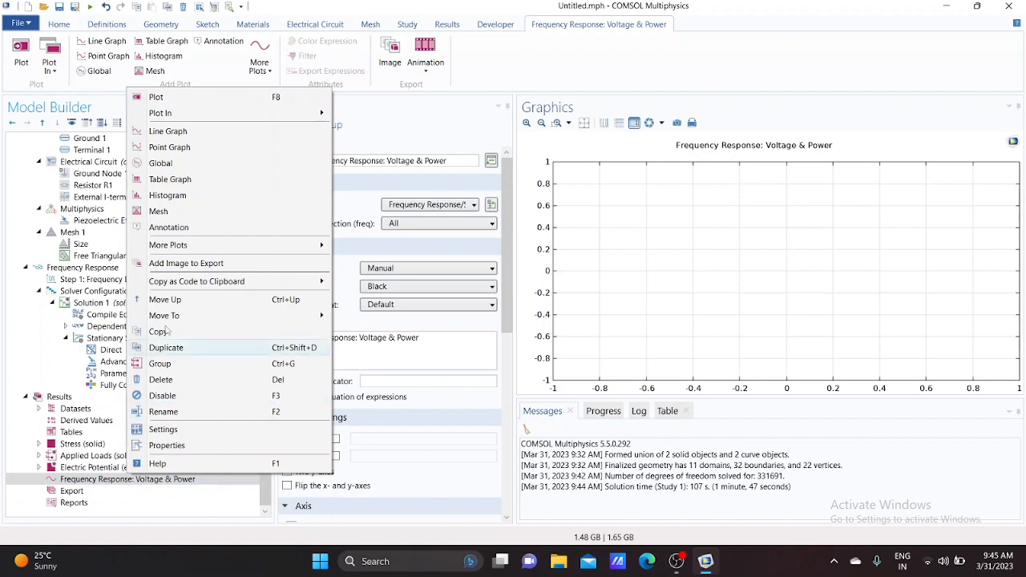
{"action": "left_click", "coordinate": [180, 167]}
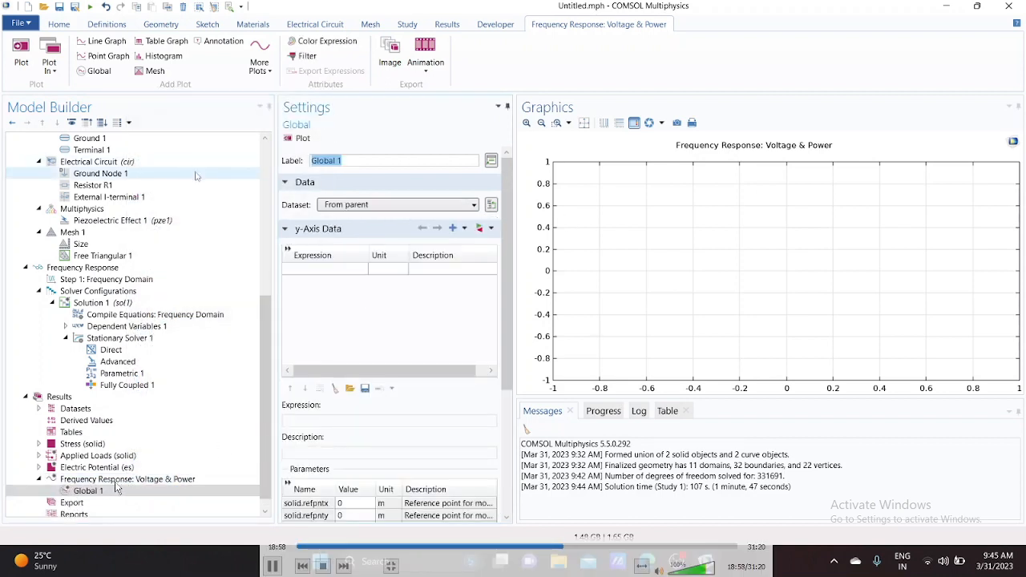
Enter the first y-axis expression abs(cir.R1_v) with the description voltage (v)
{"action": "scroll", "coordinate": [377, 304], "scroll_direction": "down", "scroll_amount": 1}
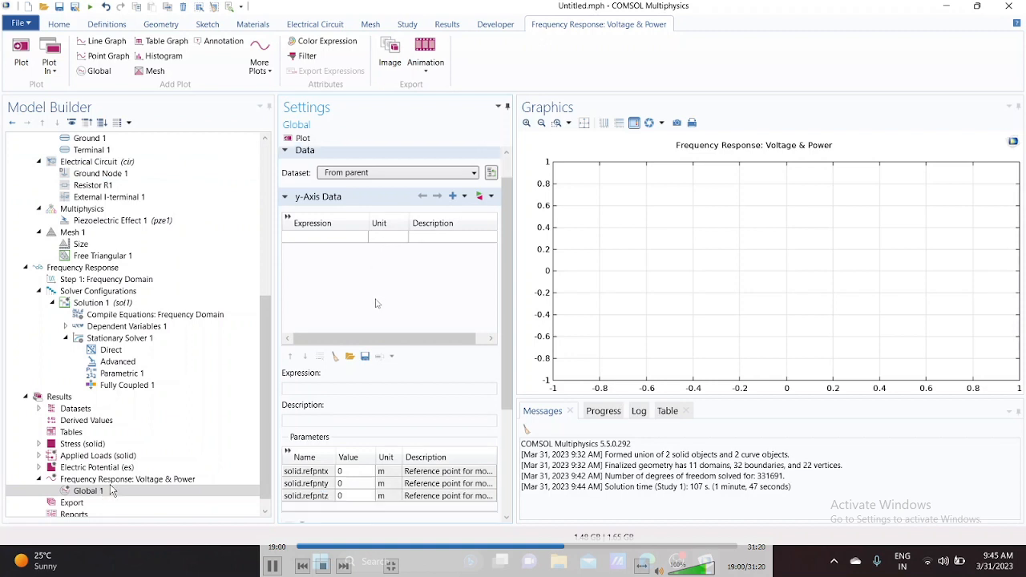
{"action": "left_click", "coordinate": [336, 239]}
{"action": "type", "text": "a"}
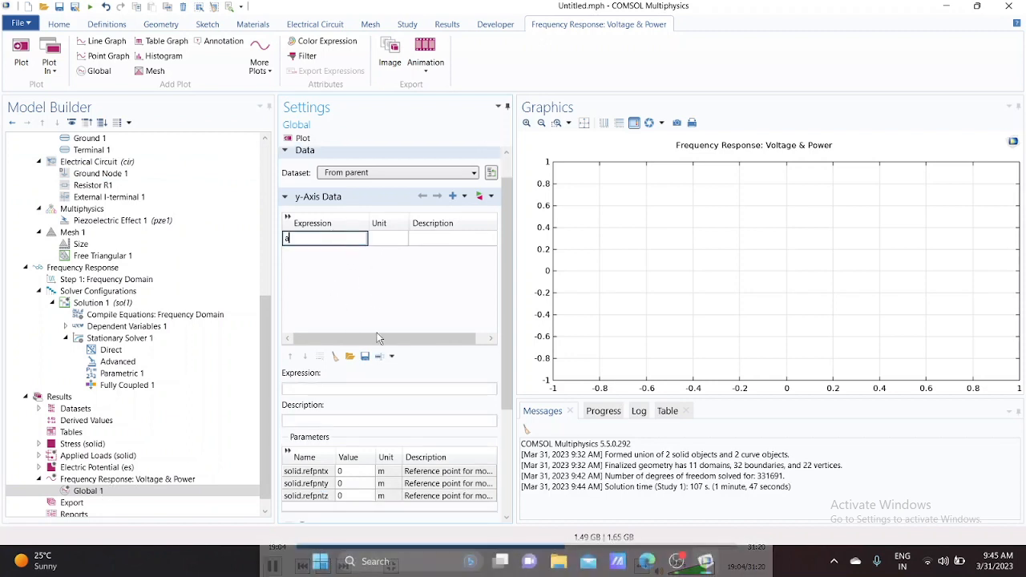
{"action": "type", "text": "bs"}
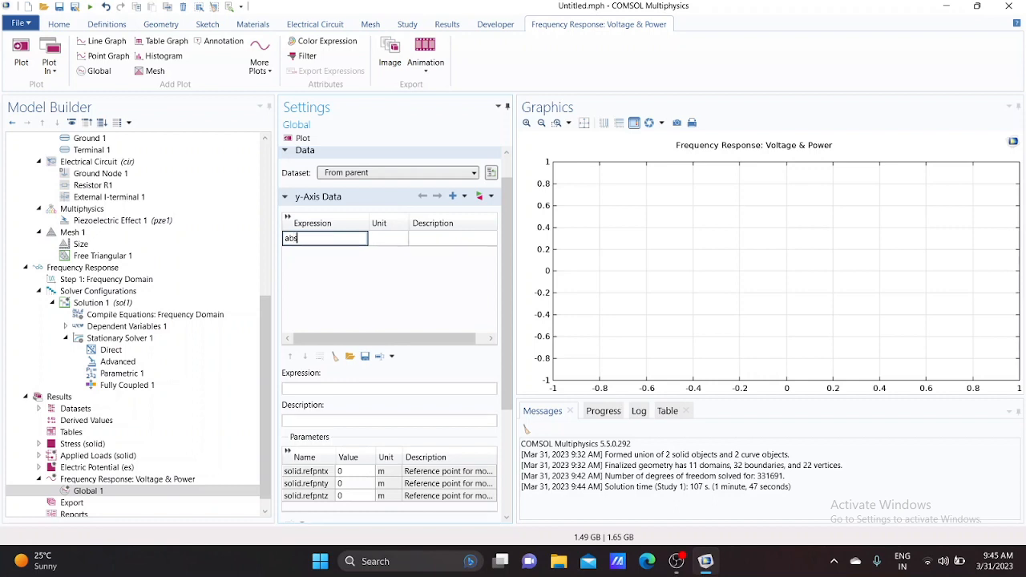
{"action": "type", "text": "(cir.R1_v)"}
{"action": "left_click", "coordinate": [432, 242]}
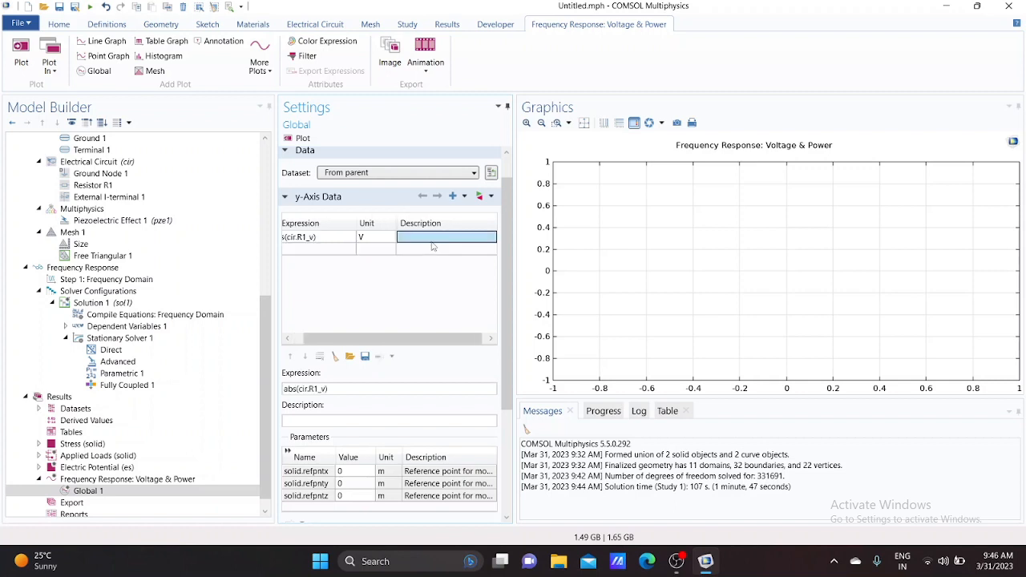
{"action": "left_click", "coordinate": [432, 241]}
{"action": "type", "text": "voltage"}
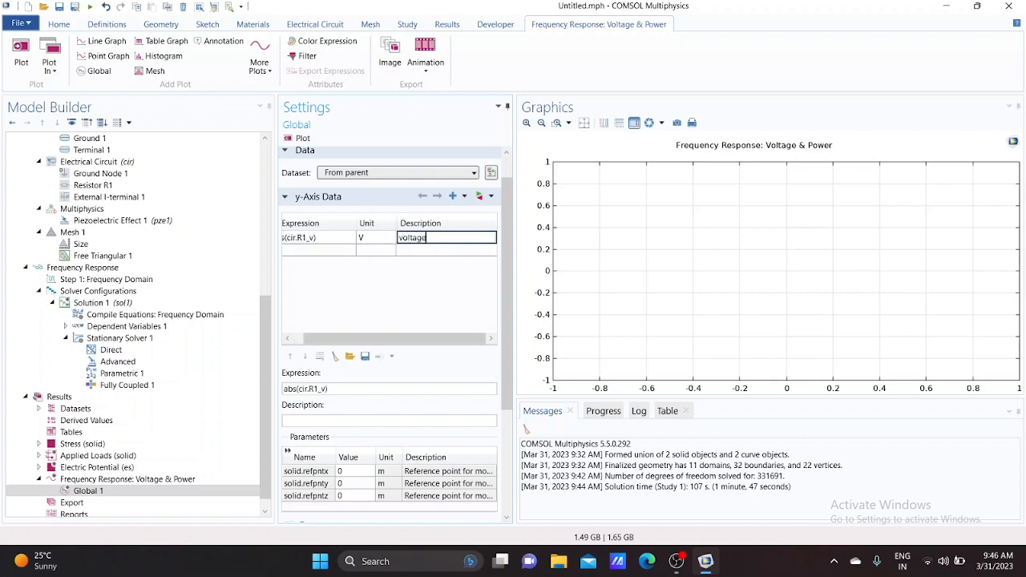
{"action": "type", "text": " (v)"}
Enter a second y-axis expression 0.5*intop1(realdot(-solid.rho*g_const*acc,solid.u_tY))*w_plate for mechanical input power
{"action": "left_click", "coordinate": [311, 253]}
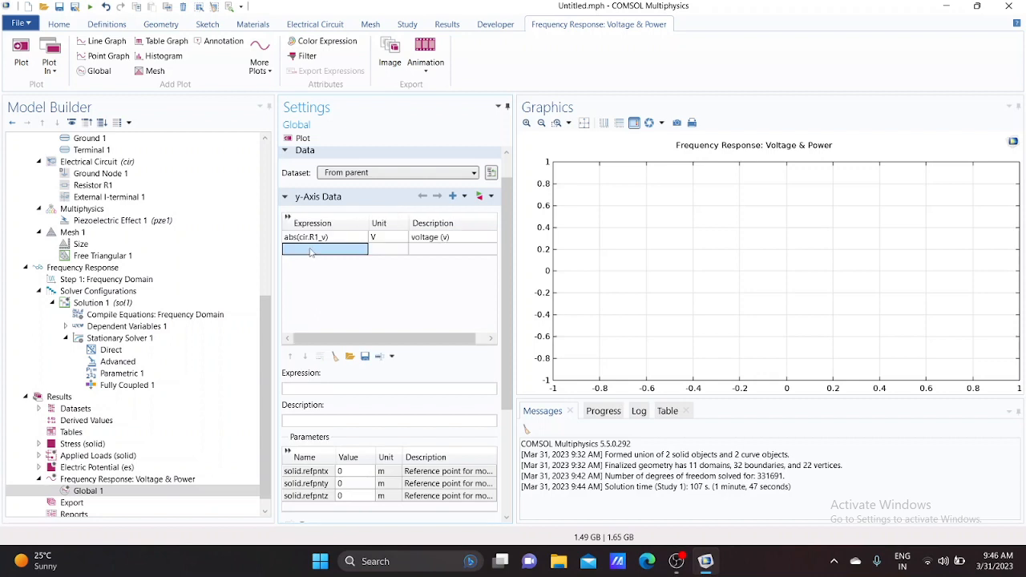
{"action": "left_click", "coordinate": [311, 252]}
{"action": "type", "text": "0"}
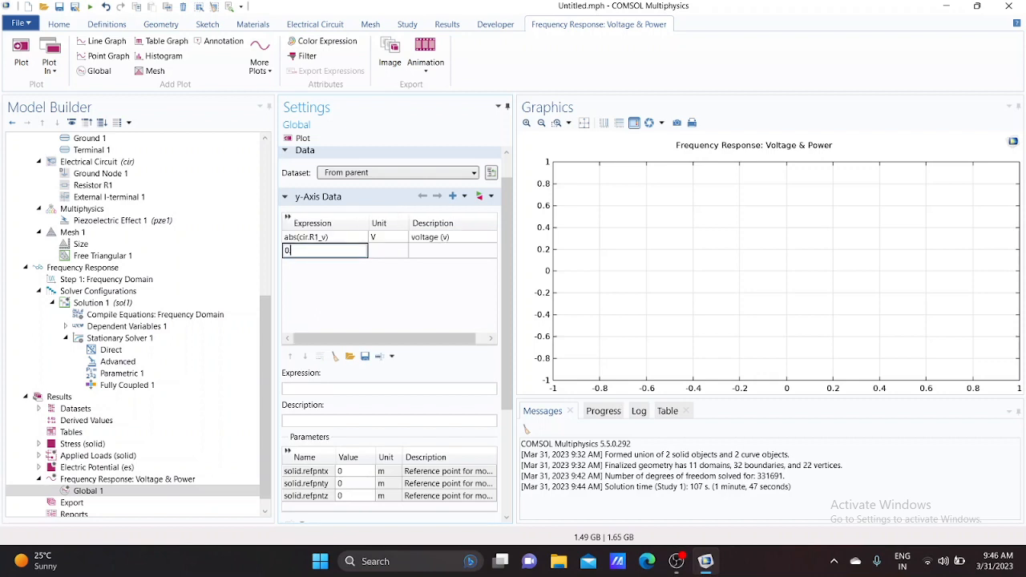
{"action": "type", "text": ".5*"}
{"action": "type", "text": "int"}
{"action": "type", "text": "op"}
{"action": "type", "text": "1"}
{"action": "type", "text": "("}
{"action": "type", "text": "rea"}
{"action": "type", "text": "ldot"}
{"action": "type", "text": "(-solid."}
{"action": "type", "text": "rho"}
{"action": "type", "text": "*"}
{"action": "type", "text": "g"}
{"action": "type", "text": "_"}
{"action": "type", "text": "const"}
{"action": "type", "text": "*"}
{"action": "type", "text": "acc"}
{"action": "type", "text": ".solid"}
{"action": "type", "text": ".u"}
{"action": "type", "text": "_"}
{"action": "type", "text": "t"}
{"action": "type", "text": "y"}
{"action": "key", "text": "BackSpace"}
{"action": "type", "text": "Y))*w_plate"}
{"action": "left_click", "coordinate": [456, 255]}
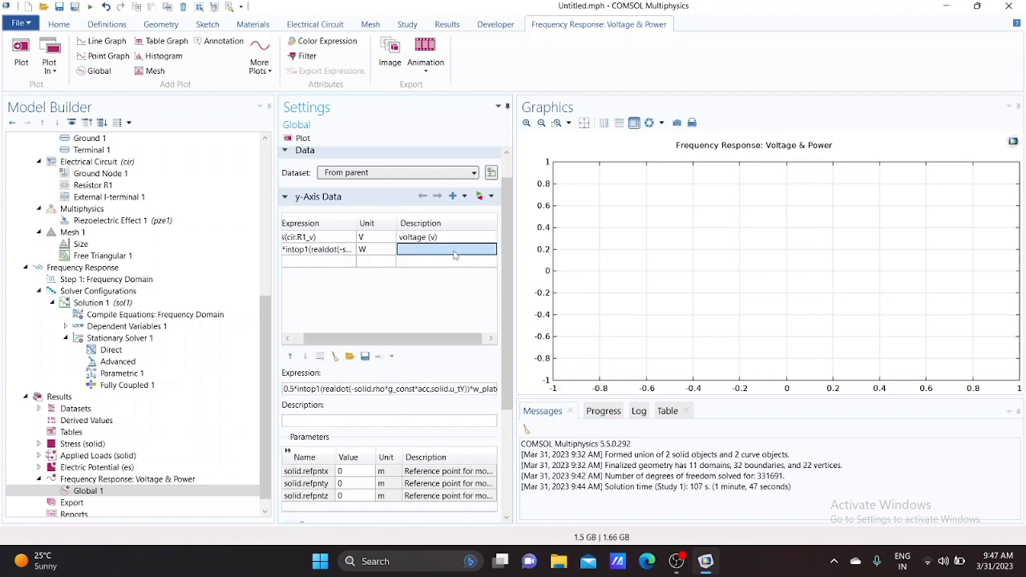
Set the second expression's unit to mW and its description to mechanical power in (mW)
{"action": "left_click", "coordinate": [363, 255]}
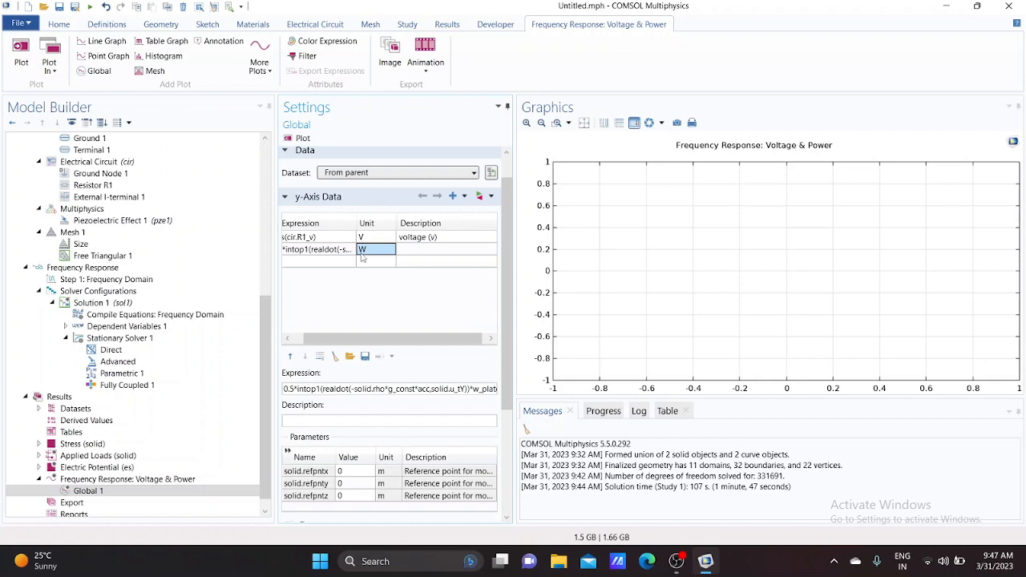
{"action": "left_click", "coordinate": [361, 254]}
{"action": "type", "text": "m"}
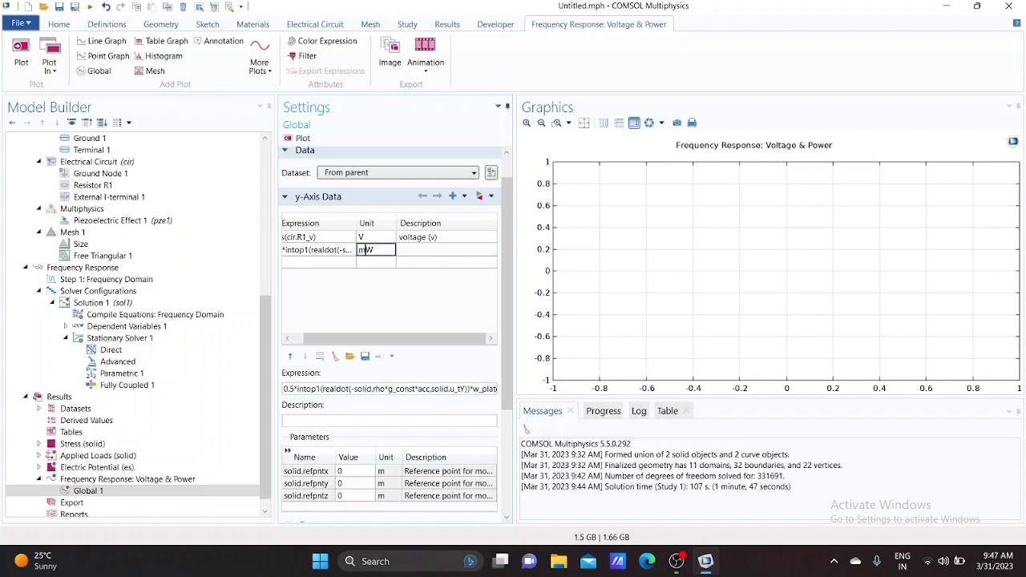
{"action": "left_click", "coordinate": [416, 257]}
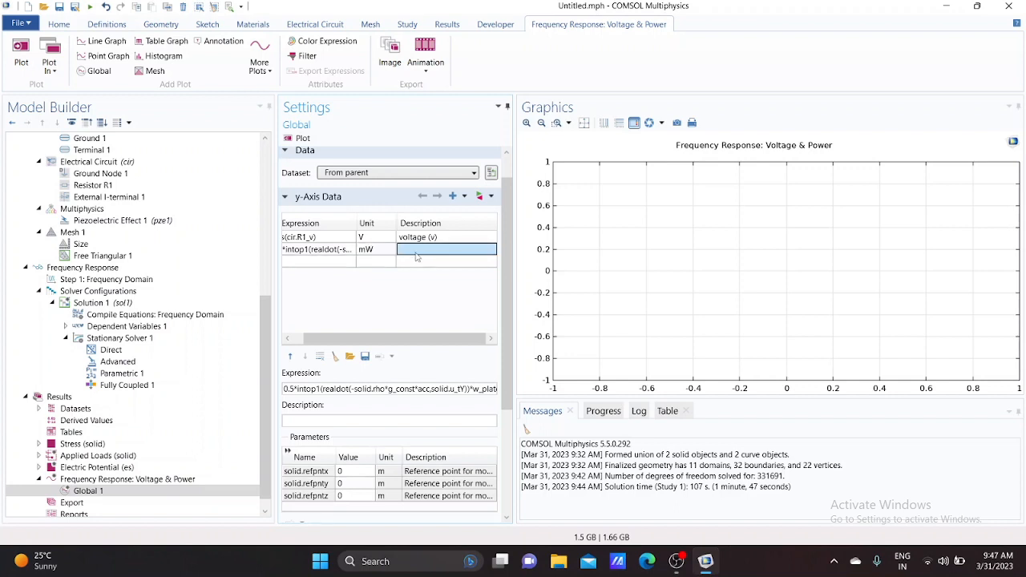
{"action": "type", "text": "mec"}
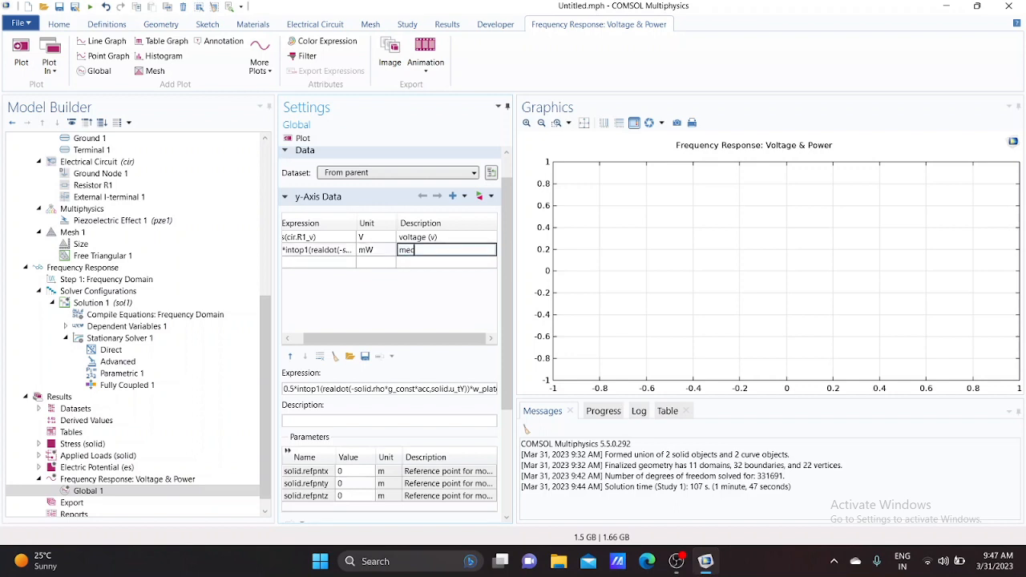
{"action": "type", "text": "hanical power in (mW)"}
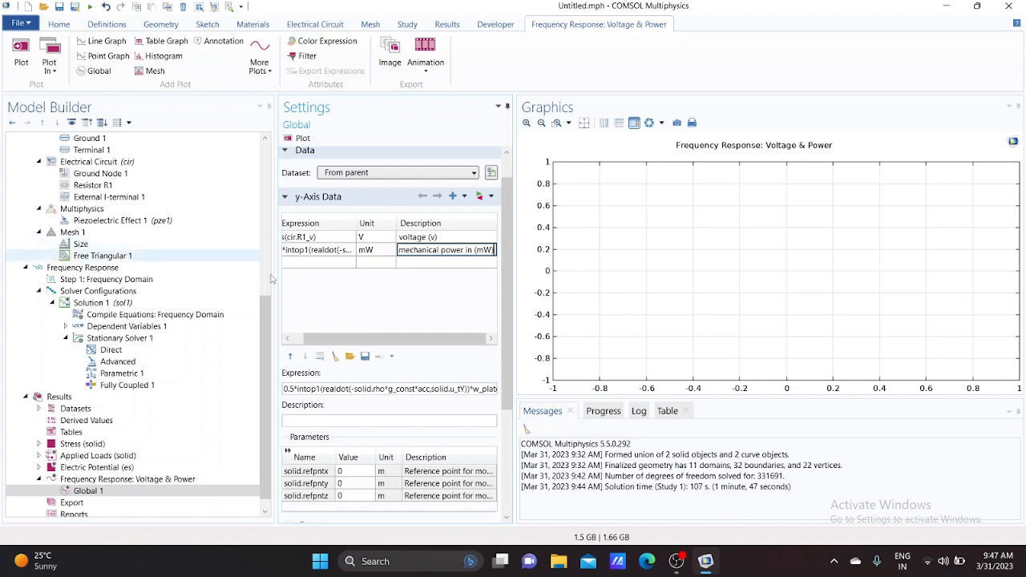
Enter a third y-axis expression 0.5*realdot(cir.R1_i,cir.R1_v) for the electrical output power
{"action": "left_click", "coordinate": [305, 269]}
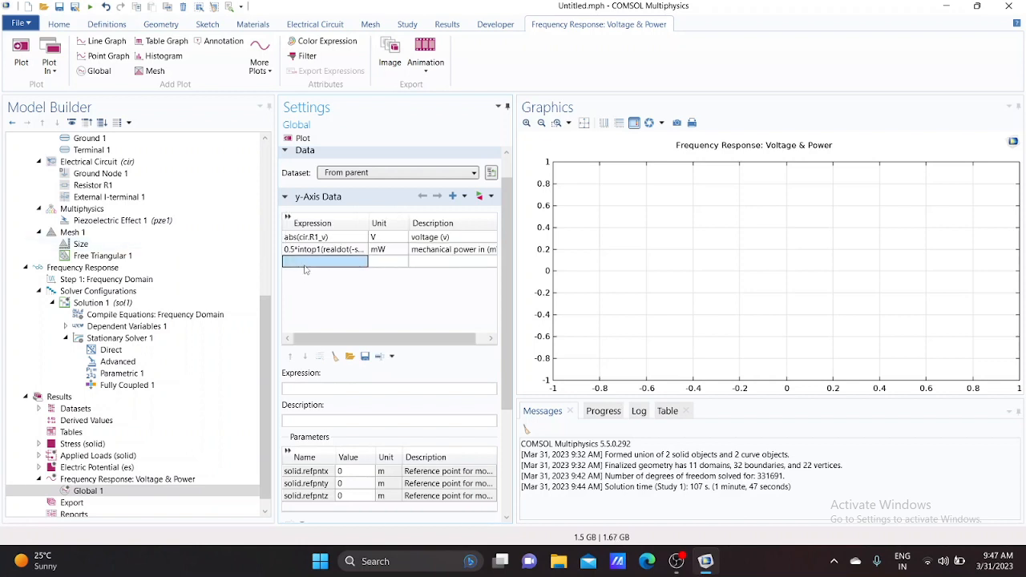
{"action": "type", "text": "0.5"}
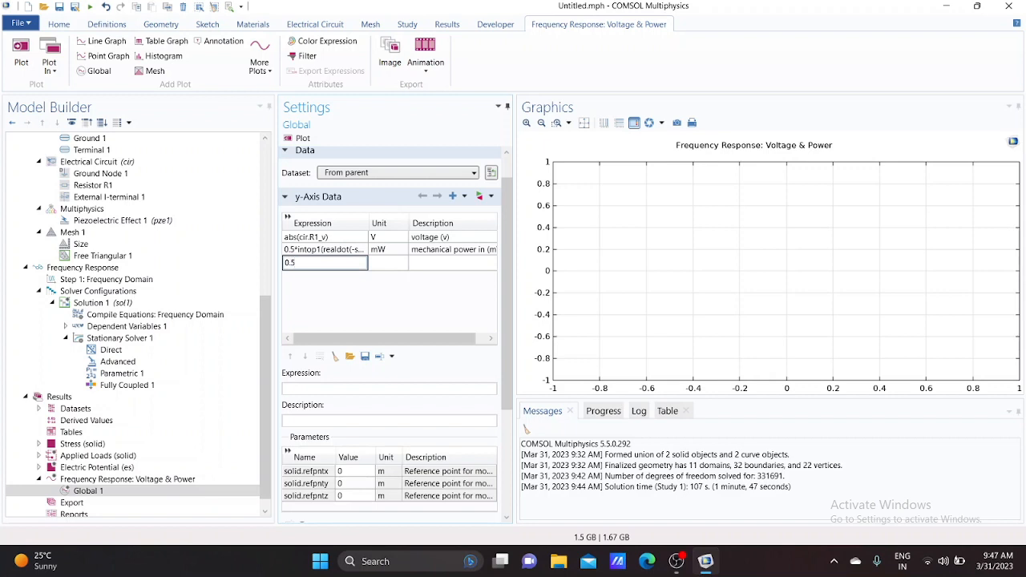
{"action": "type", "text": "*re"}
{"action": "type", "text": "aldo"}
{"action": "type", "text": "t"}
{"action": "type", "text": "(cir"}
{"action": "type", "text": ".R1"}
{"action": "type", "text": "_i"}
{"action": "type", "text": ",cir"}
{"action": "type", "text": ".R"}
{"action": "type", "text": "1"}
{"action": "type", "text": "_"}
{"action": "type", "text": "v"}
{"action": "type", "text": ")"}
Set the third expression's unit to mW and its description to electrical power out (mW)
{"action": "left_click", "coordinate": [430, 267]}
{"action": "left_click", "coordinate": [362, 263]}
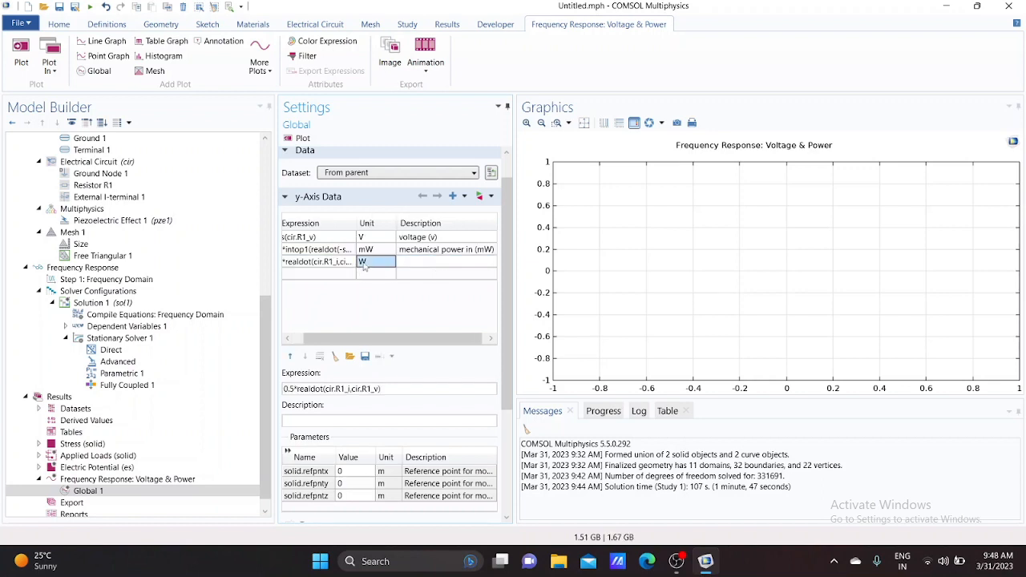
{"action": "type", "text": "m"}
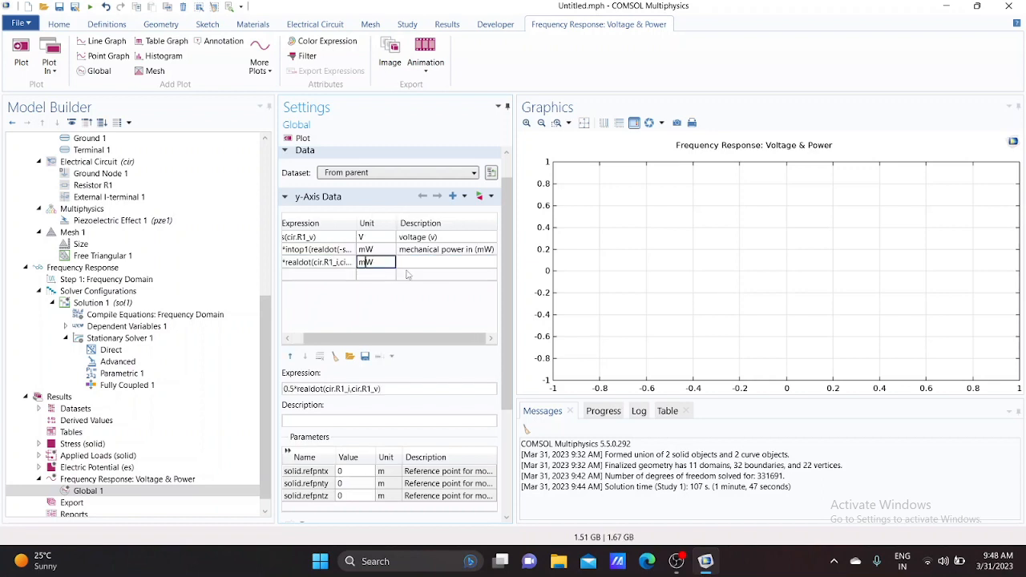
{"action": "left_click", "coordinate": [437, 260]}
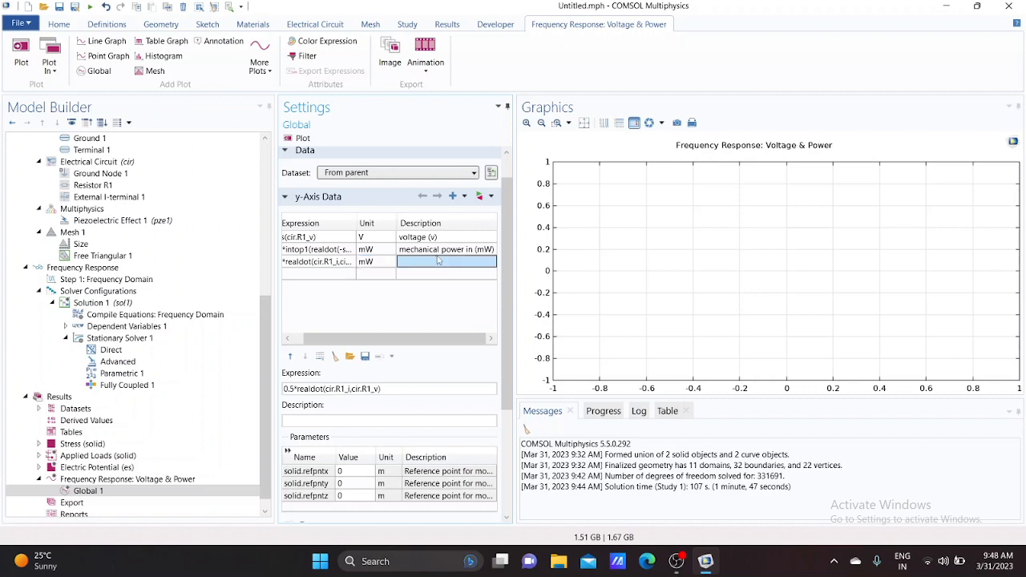
{"action": "type", "text": "e"}
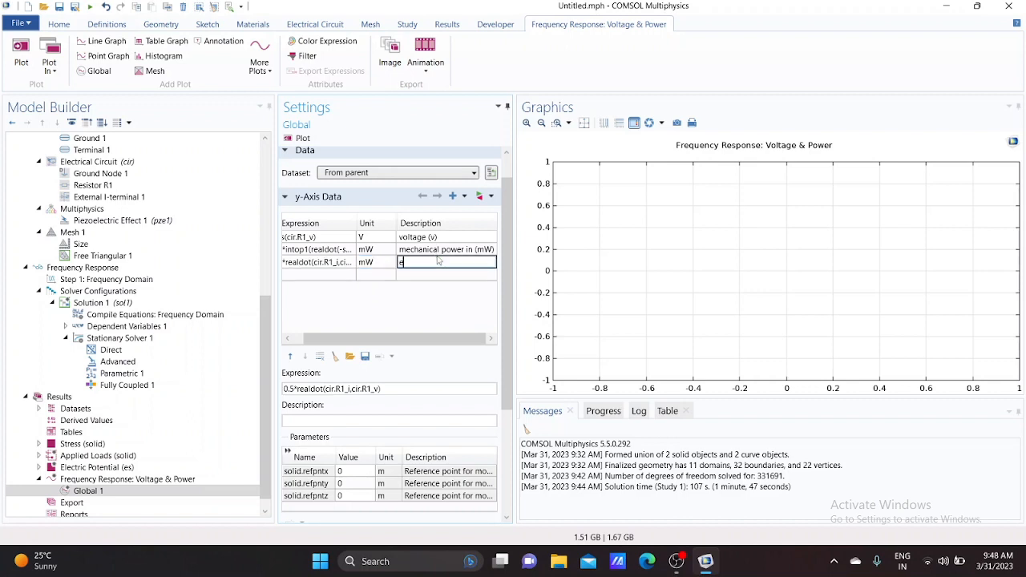
{"action": "type", "text": "lectrical power out (mW"}
Set the Global plot's line width to 2 and its line marker to Cycle
{"action": "scroll", "coordinate": [406, 370], "scroll_direction": "down", "scroll_amount": 5}
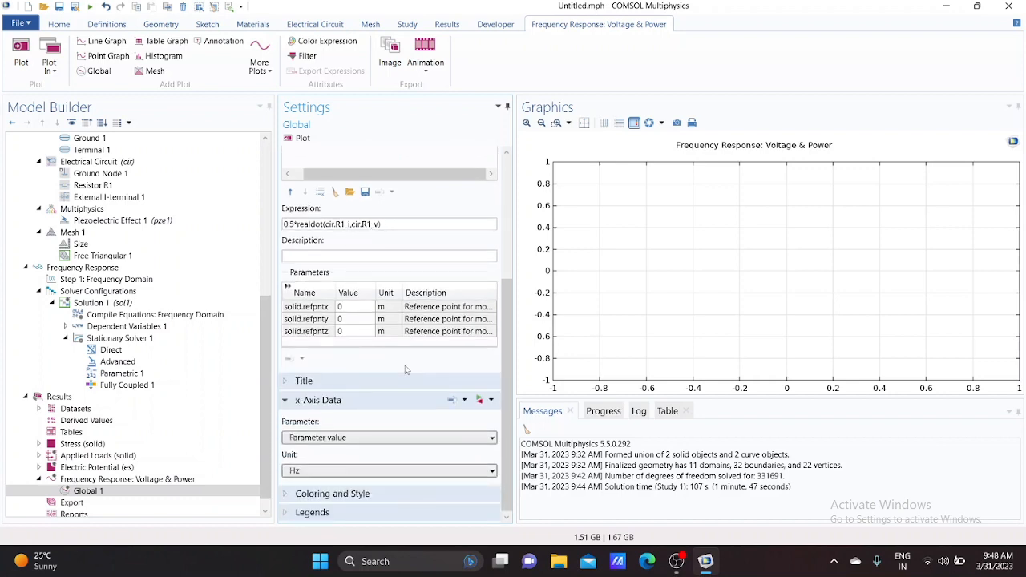
{"action": "left_click", "coordinate": [332, 493]}
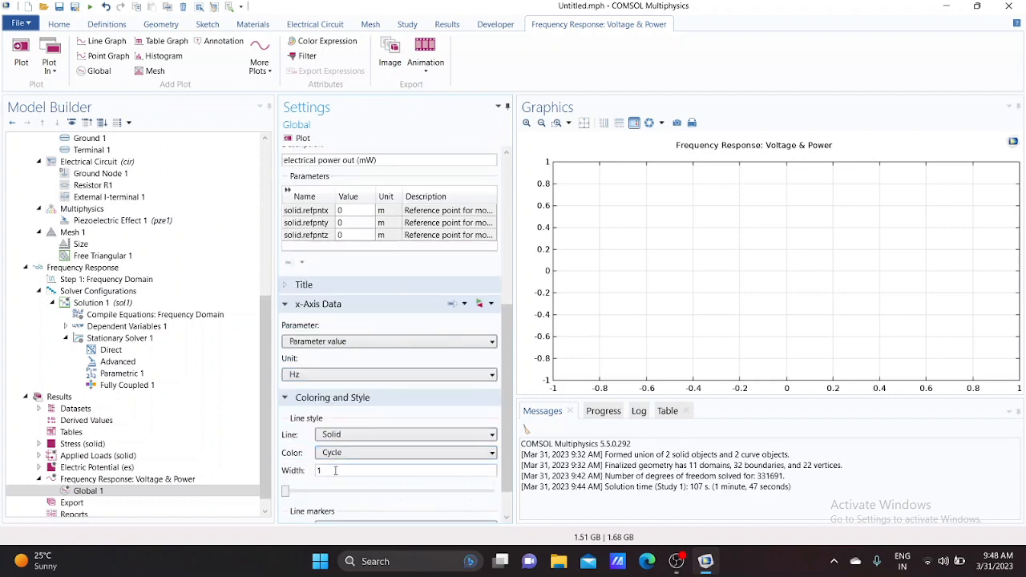
{"action": "type", "text": "2"}
{"action": "scroll", "coordinate": [341, 473], "scroll_direction": "down", "scroll_amount": 1}
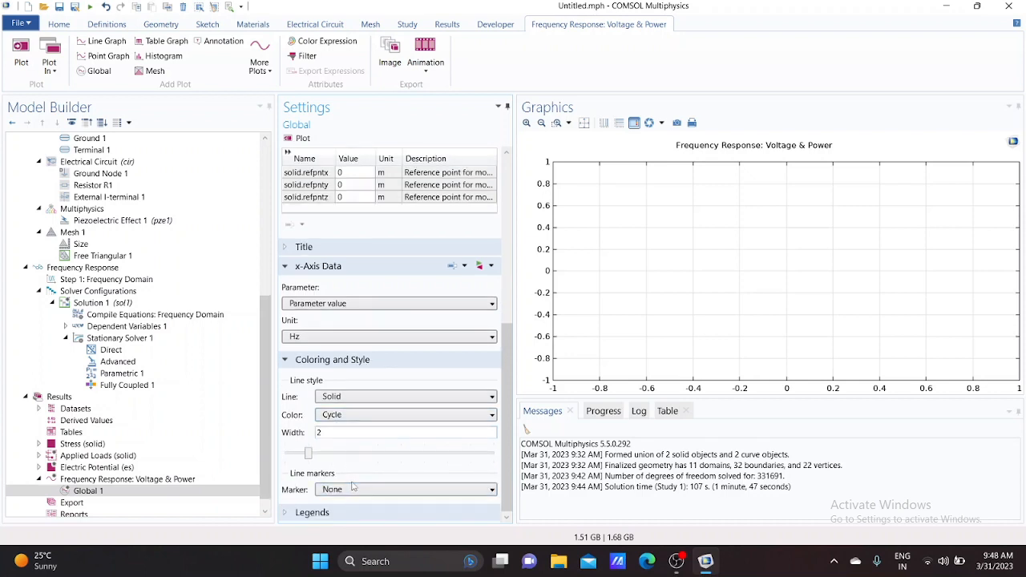
{"action": "left_click", "coordinate": [339, 490]}
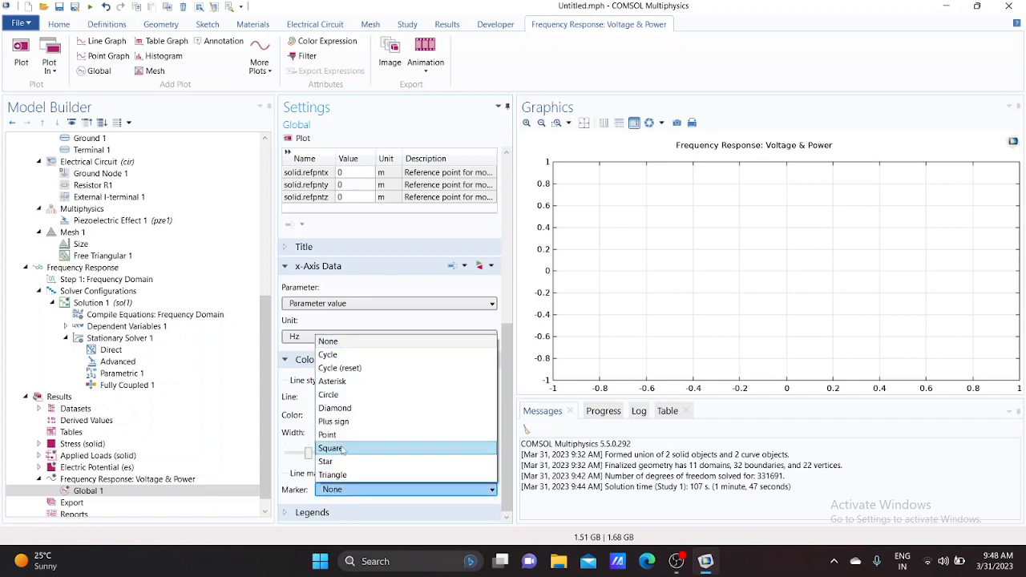
{"action": "left_click", "coordinate": [342, 355]}
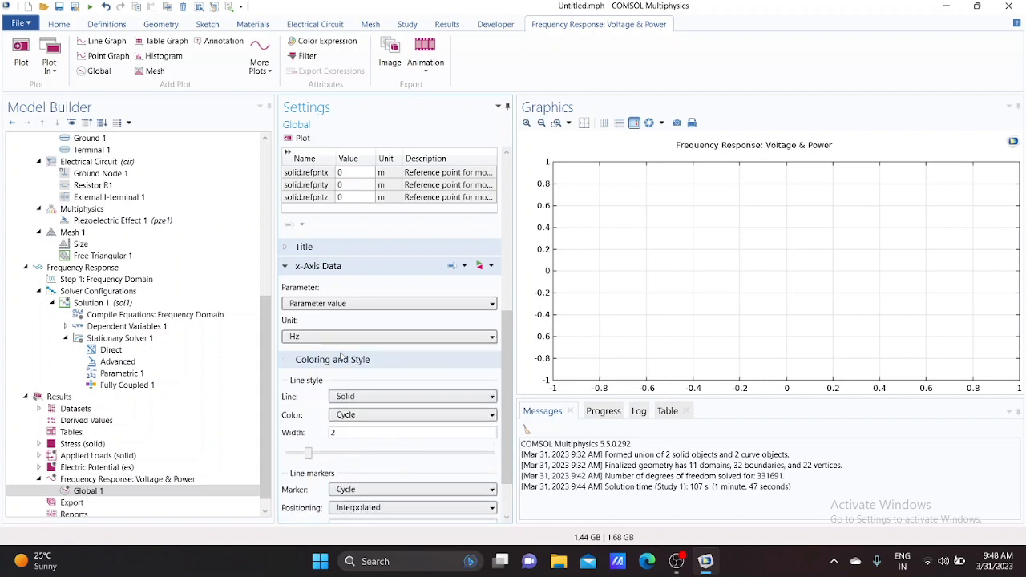
Position the line markers in data points and plot the frequency response graph
{"action": "scroll", "coordinate": [377, 396], "scroll_direction": "down", "scroll_amount": 2}
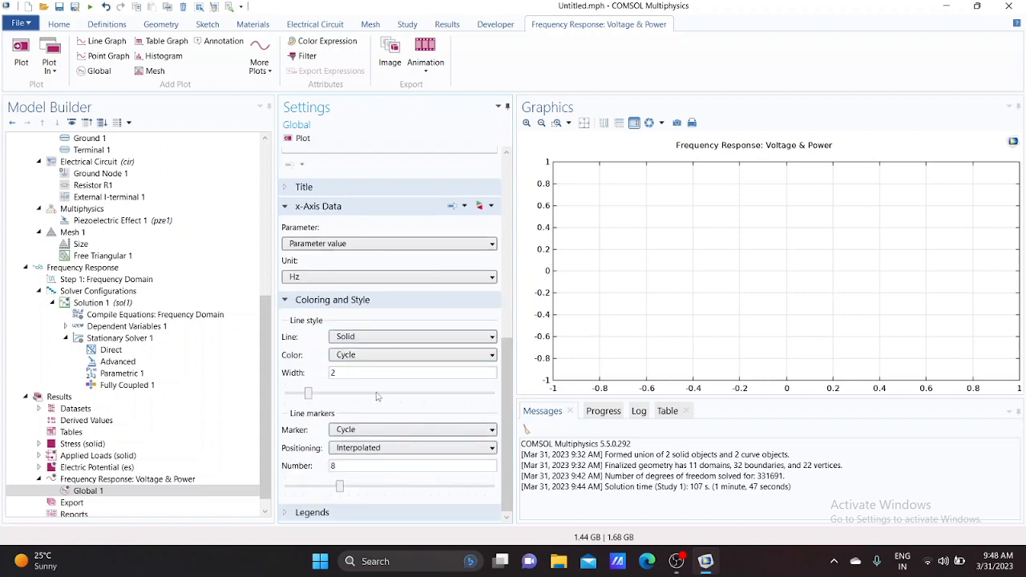
{"action": "left_click", "coordinate": [368, 452]}
{"action": "left_click", "coordinate": [369, 480]}
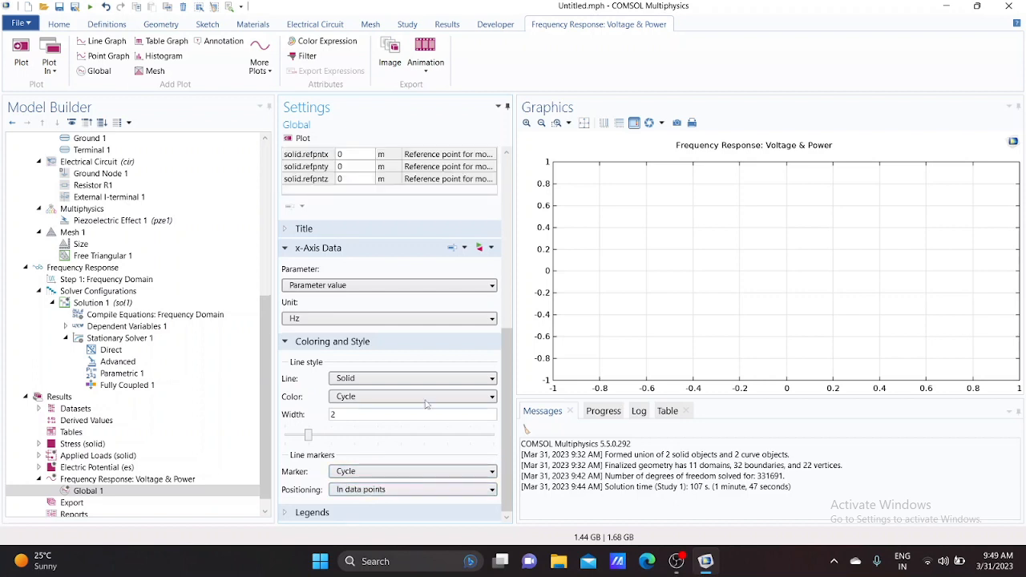
{"action": "left_click", "coordinate": [20, 63]}
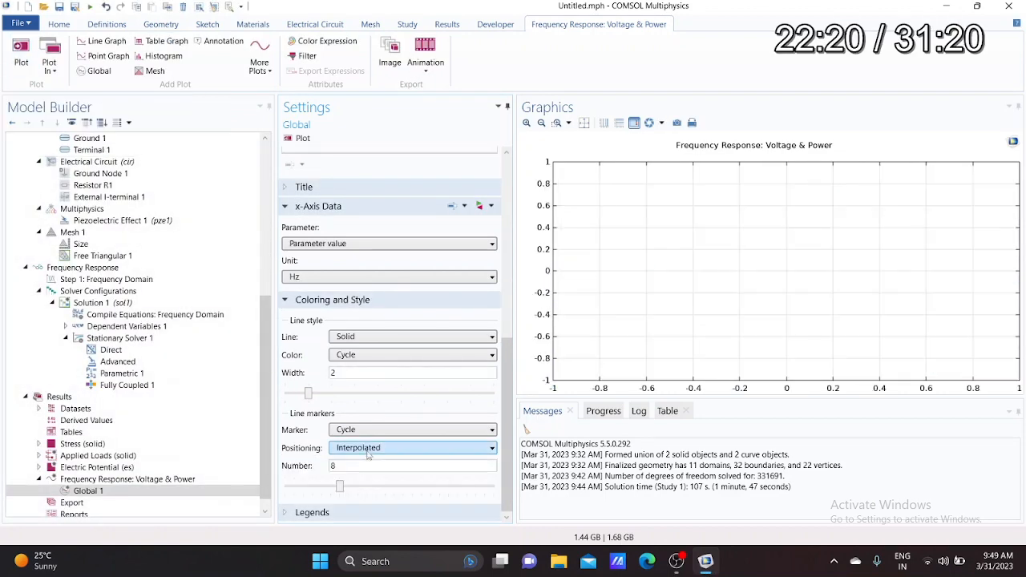
{"action": "left_click", "coordinate": [369, 447]}
{"action": "left_click", "coordinate": [368, 477]}
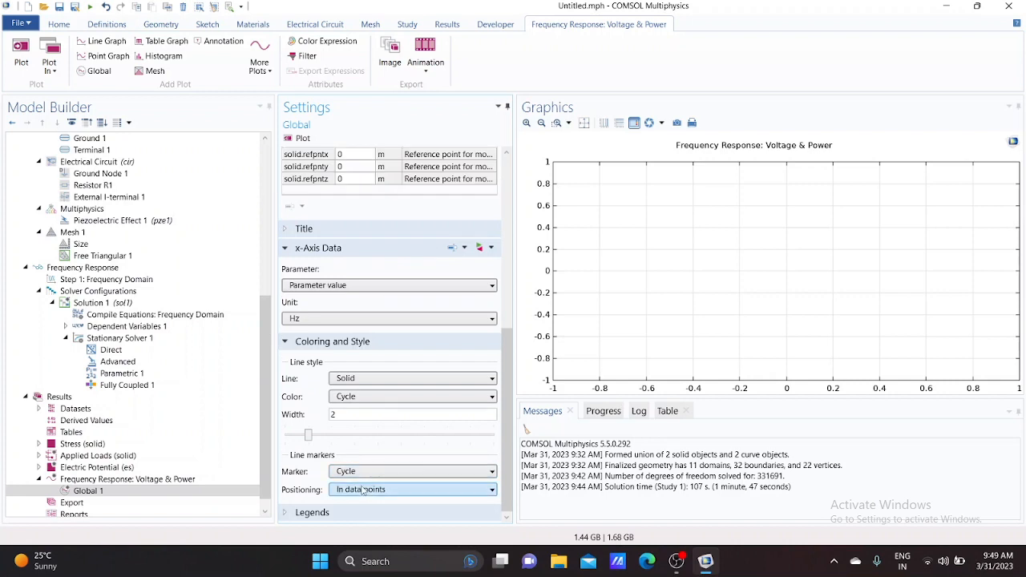
{"action": "left_click", "coordinate": [21, 64]}
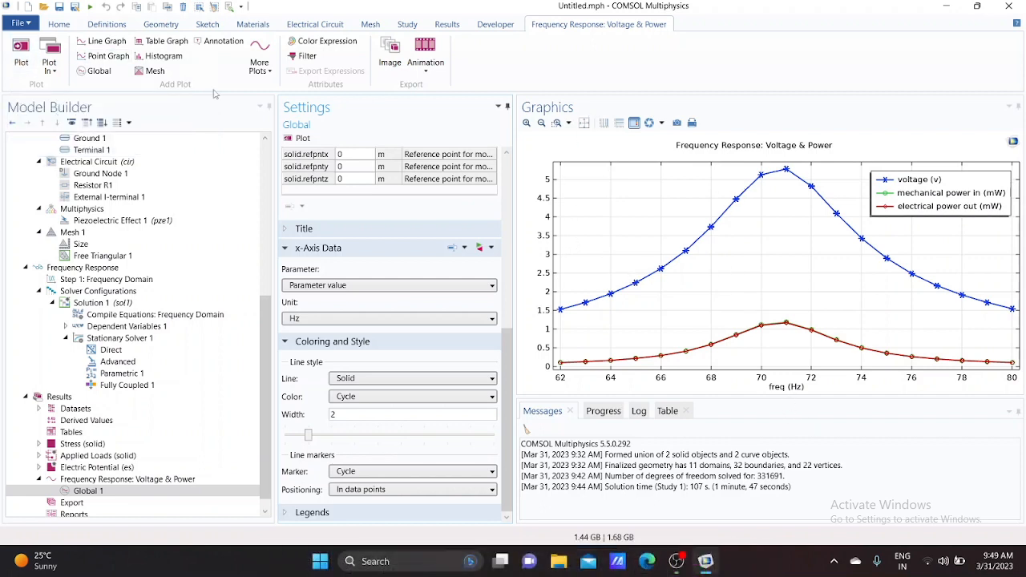
Add a new Frequency Domain study to the model
{"action": "left_click", "coordinate": [59, 25]}
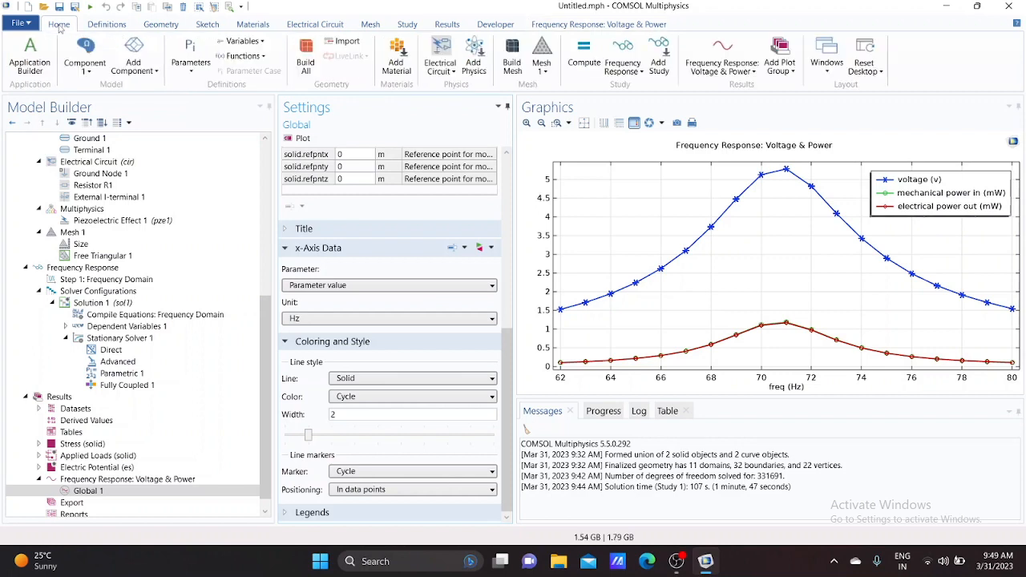
{"action": "left_click", "coordinate": [659, 71]}
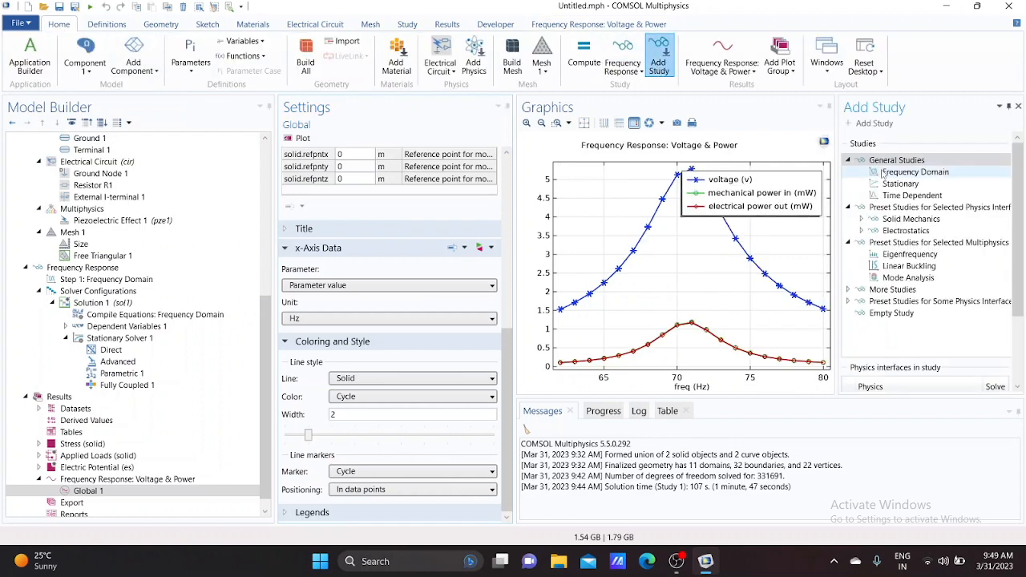
{"action": "right_click", "coordinate": [885, 172]}
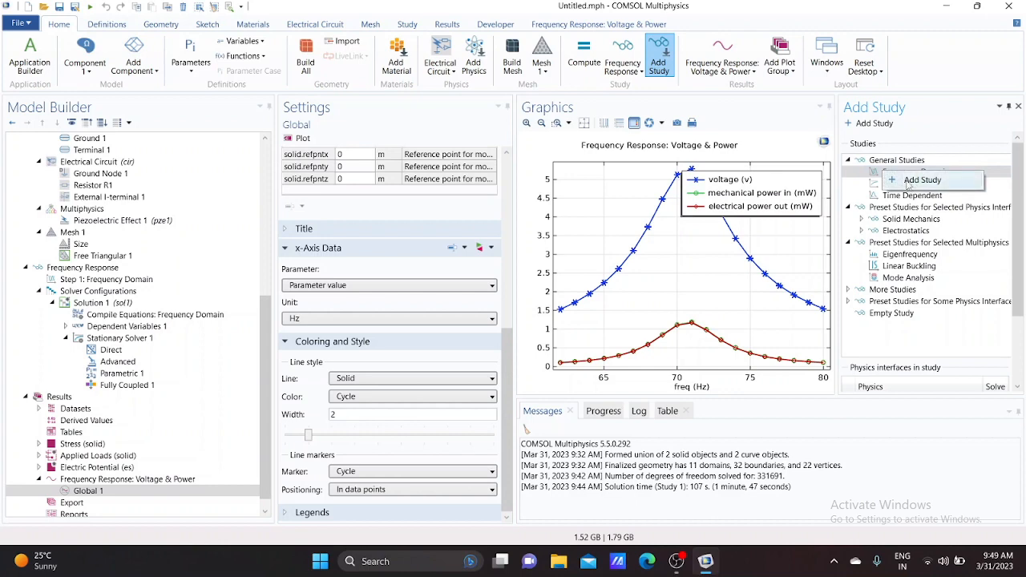
{"action": "left_click", "coordinate": [909, 182]}
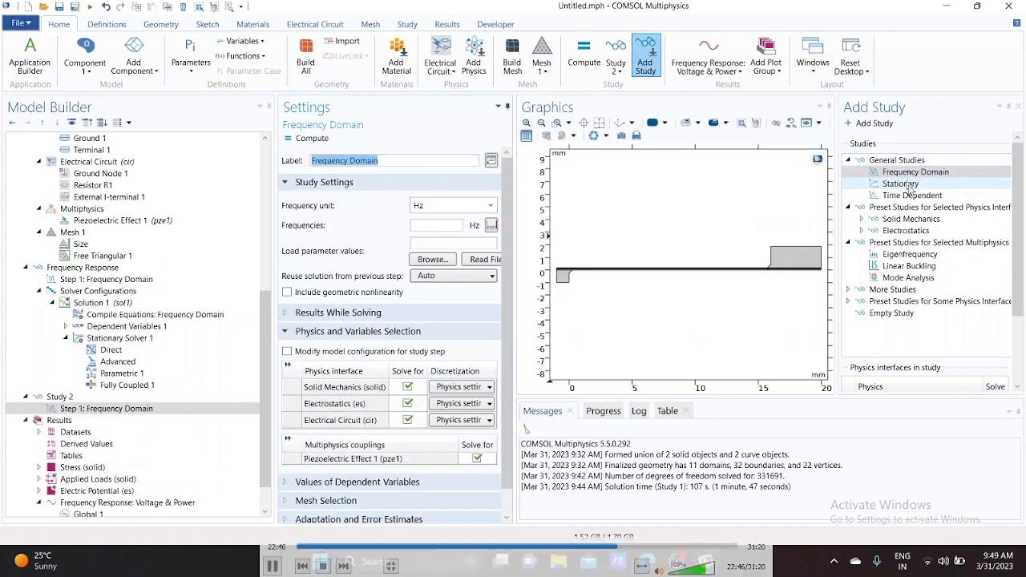
{"action": "left_click", "coordinate": [1018, 107]}
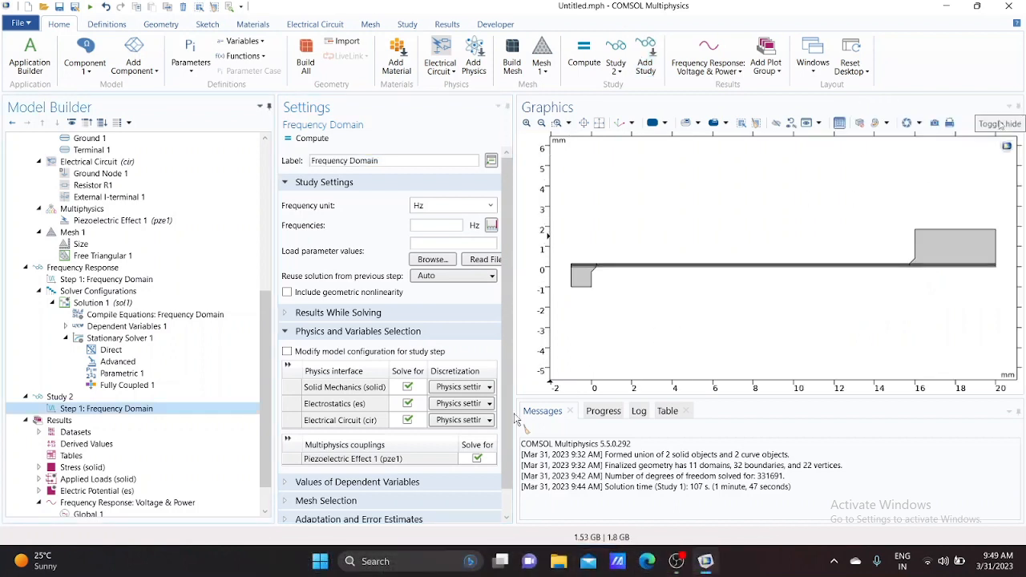
Set the new study's frequency domain step to a single frequency of 70.5 Hz
{"action": "left_click", "coordinate": [25, 267]}
{"action": "left_click", "coordinate": [120, 372]}
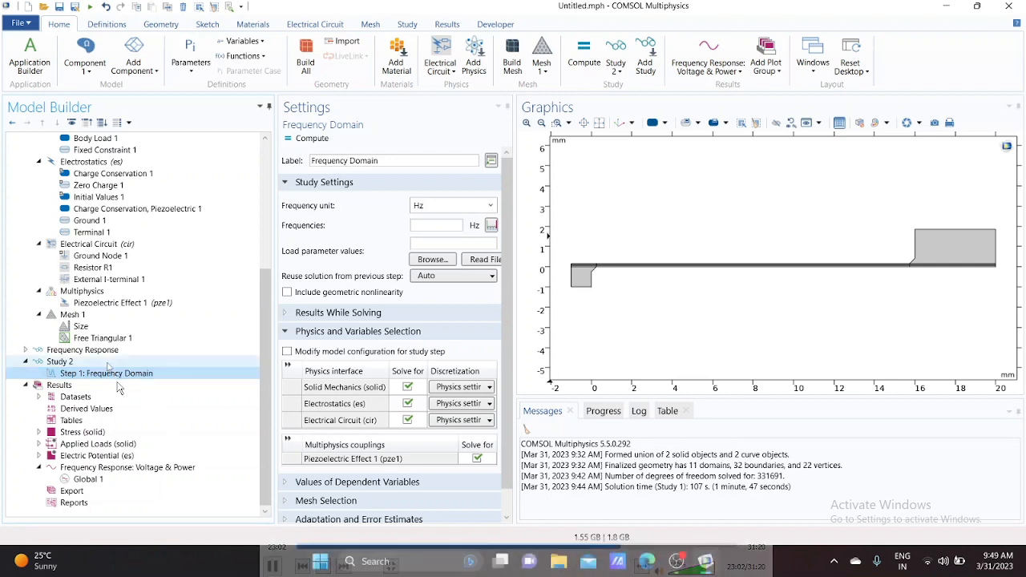
{"action": "left_click", "coordinate": [102, 372]}
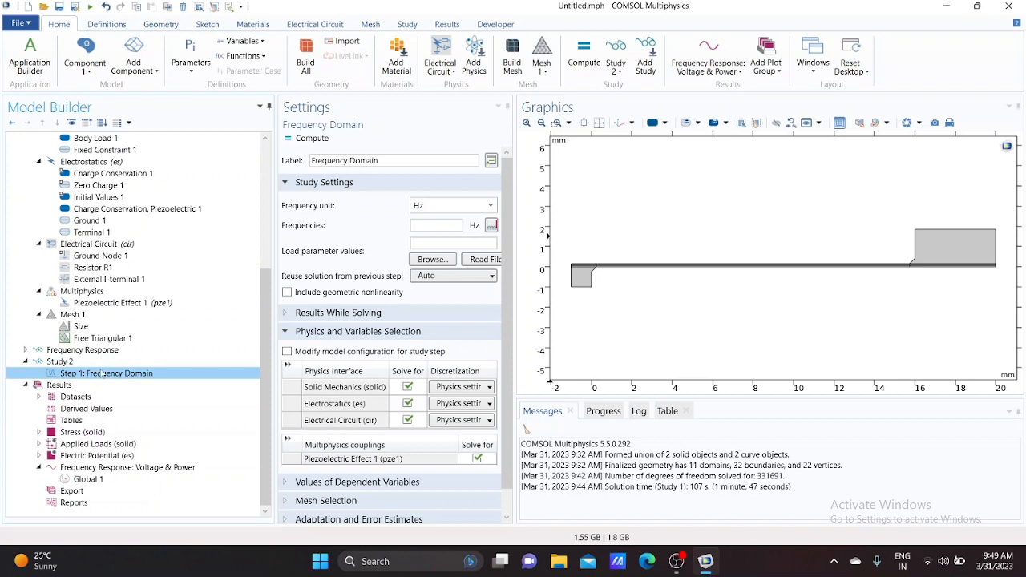
{"action": "left_click", "coordinate": [450, 224]}
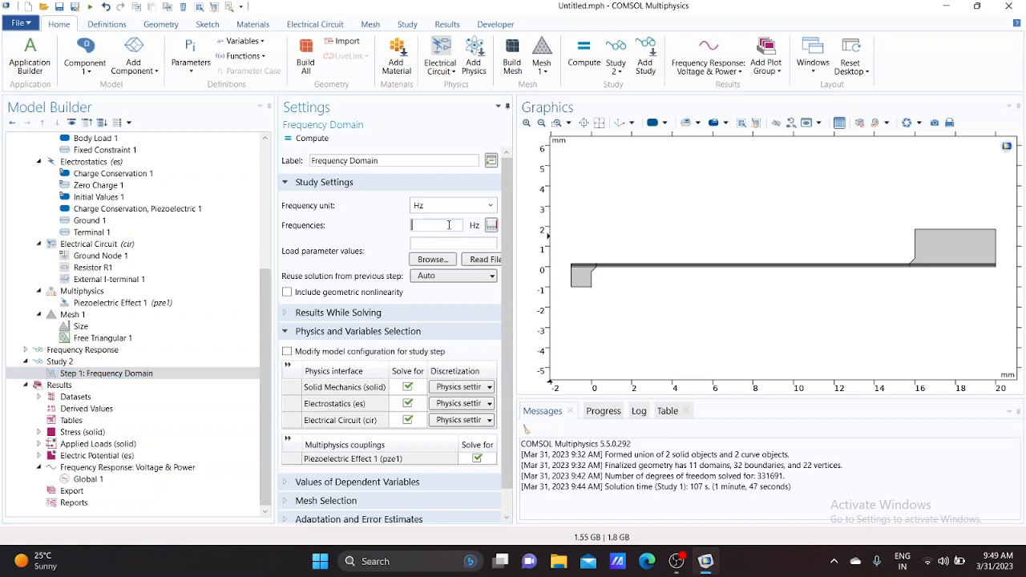
{"action": "type", "text": "70.5"}
Enable an auxiliary sweep in the study extensions and add the R_load parameter
{"action": "scroll", "coordinate": [397, 283], "scroll_direction": "down", "scroll_amount": 1}
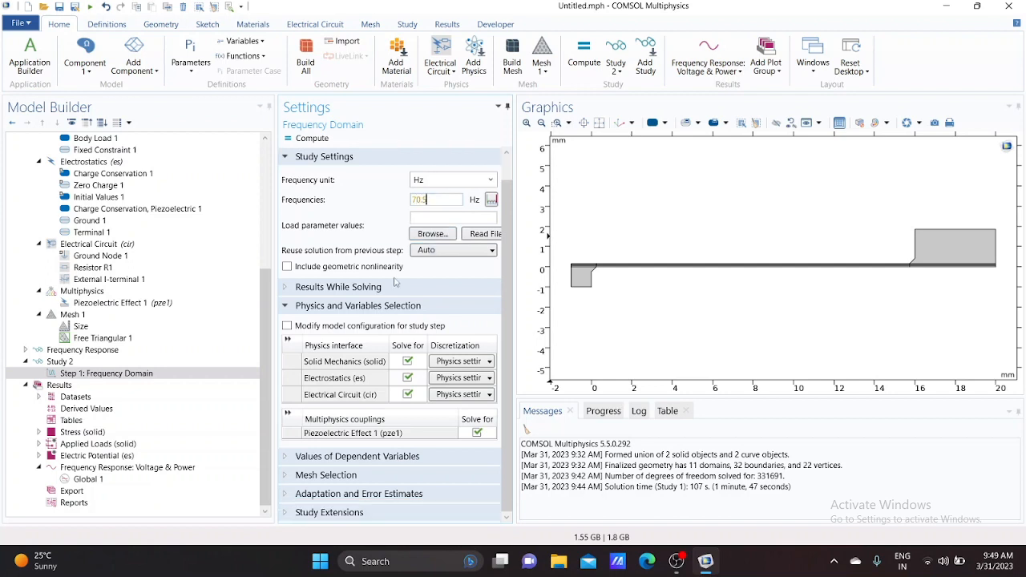
{"action": "left_click", "coordinate": [290, 514]}
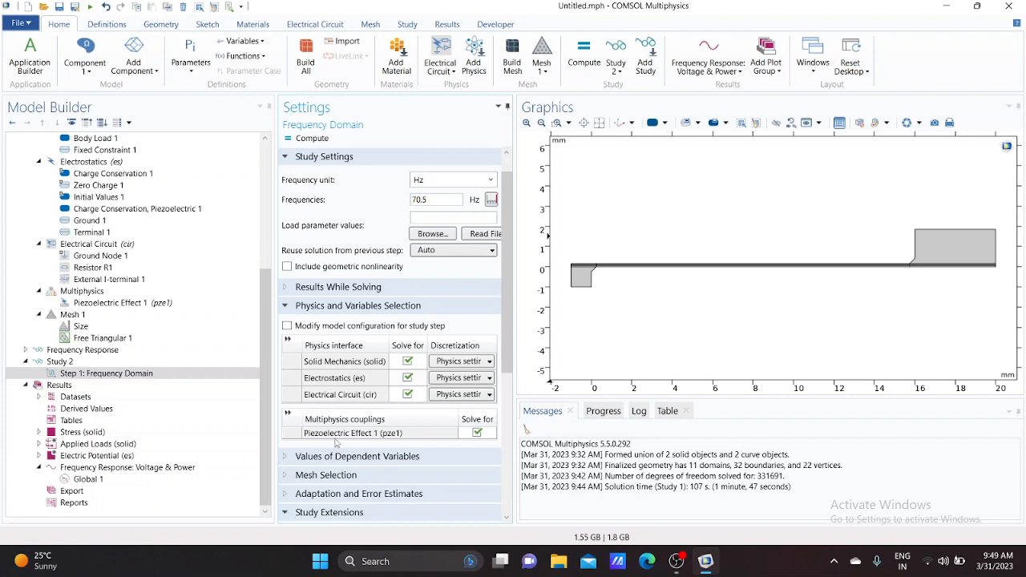
{"action": "scroll", "coordinate": [338, 442], "scroll_direction": "down", "scroll_amount": 3}
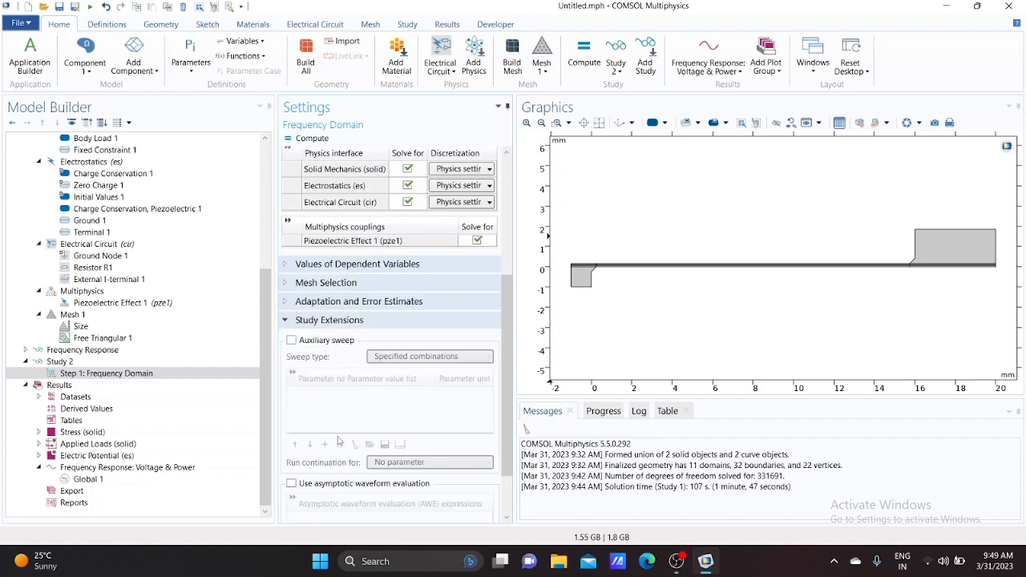
{"action": "left_click", "coordinate": [293, 341]}
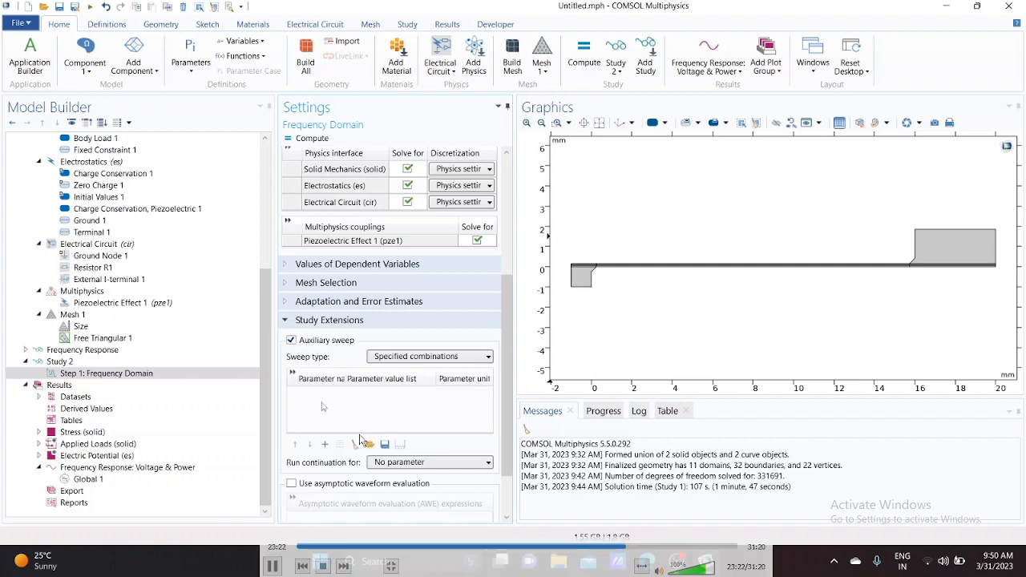
{"action": "left_click", "coordinate": [324, 445]}
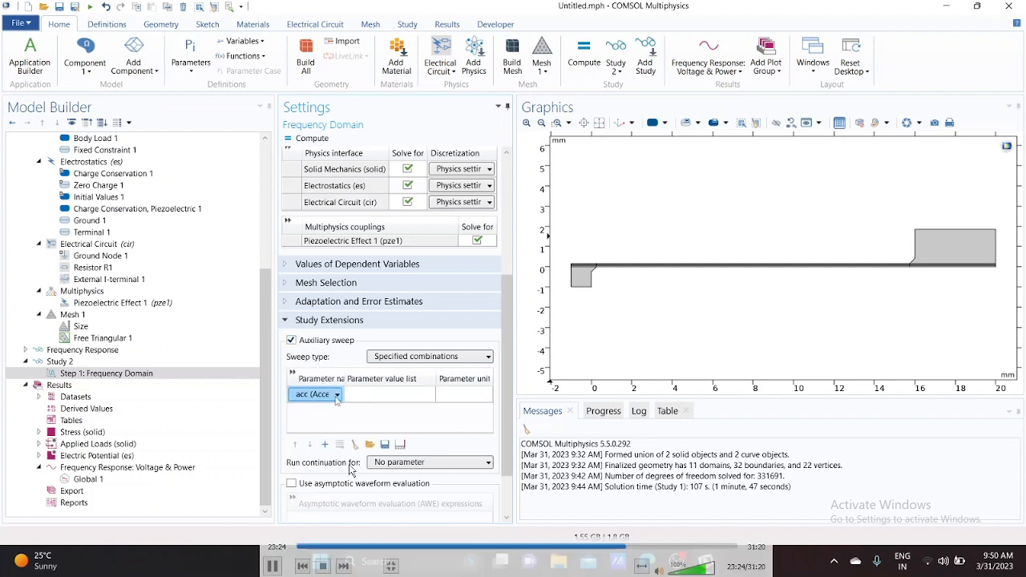
{"action": "left_click", "coordinate": [336, 396]}
{"action": "left_click", "coordinate": [336, 413]}
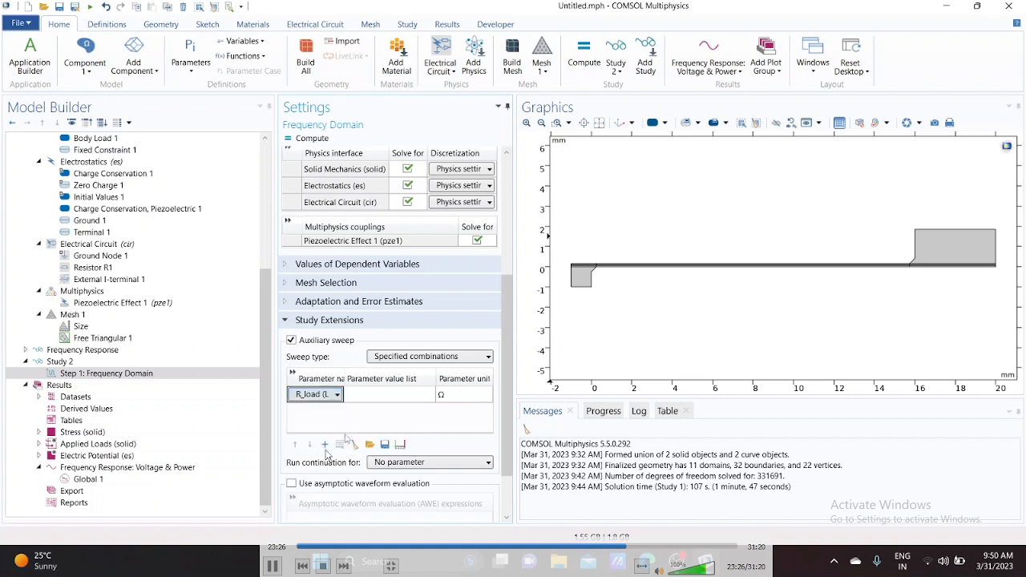
Set the R_load parameter value list to 10^range(2,0.25,5)
{"action": "left_click", "coordinate": [380, 396]}
{"action": "type", "text": "10"}
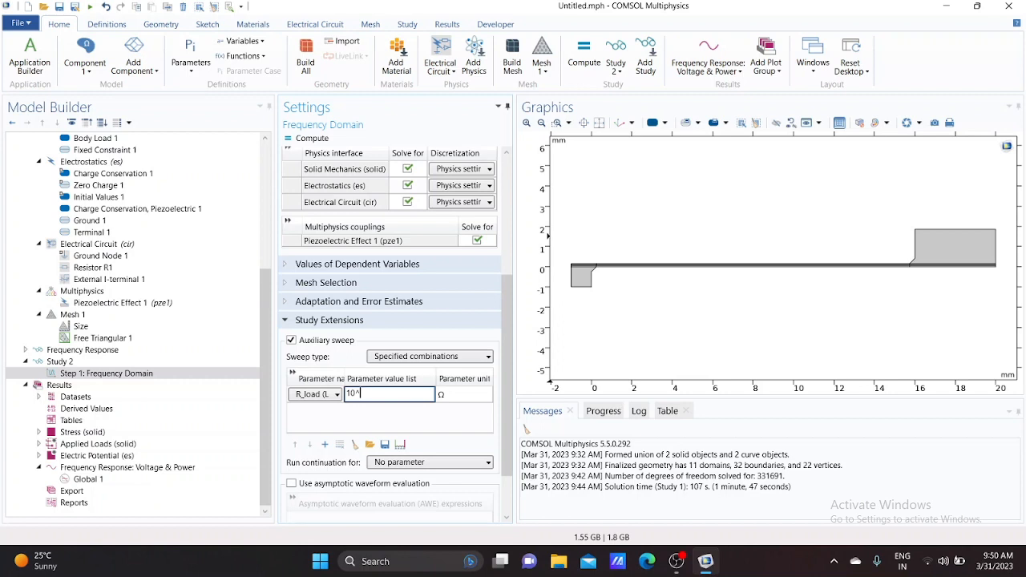
{"action": "type", "text": "^range"}
{"action": "type", "text": "("}
{"action": "type", "text": "2"}
{"action": "type", "text": ",0.25"}
{"action": "type", "text": "2"}
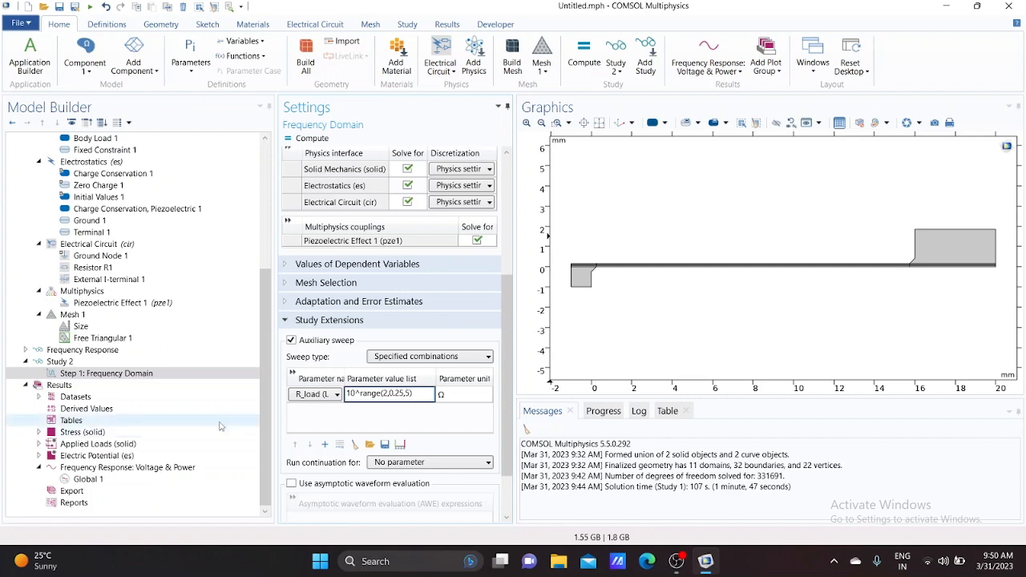
Rename Study 2 as Load dependence and turn off default plot generation
{"action": "left_click", "coordinate": [64, 361]}
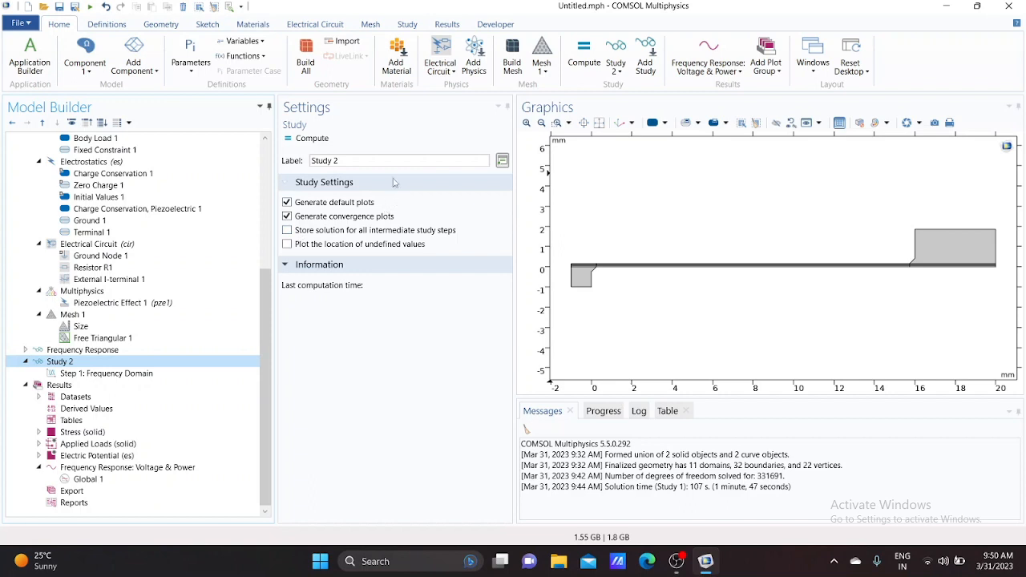
{"action": "left_click_drag", "start_coordinate": [396, 161], "coordinate": [314, 164]}
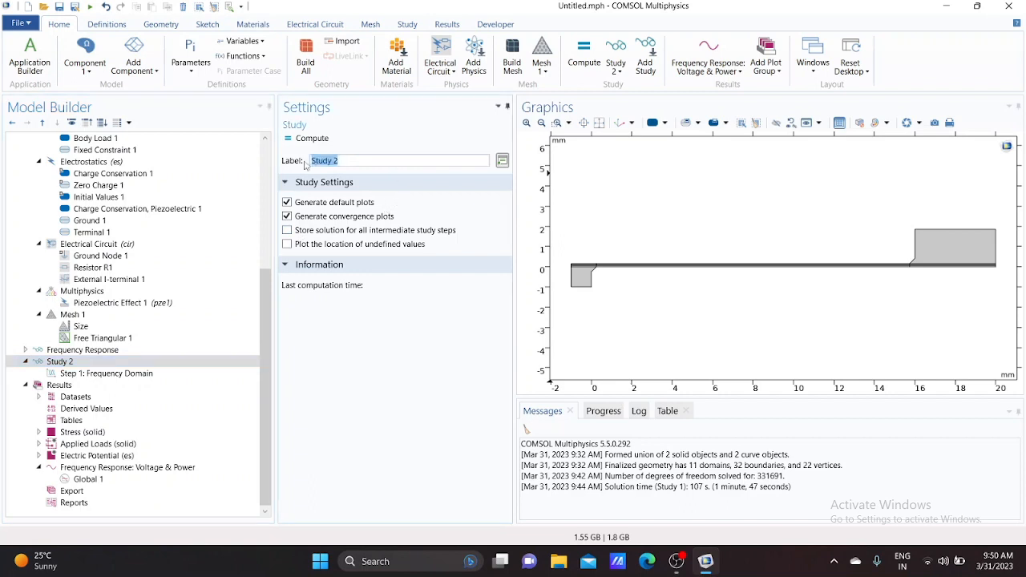
{"action": "type", "text": "Load dependence"}
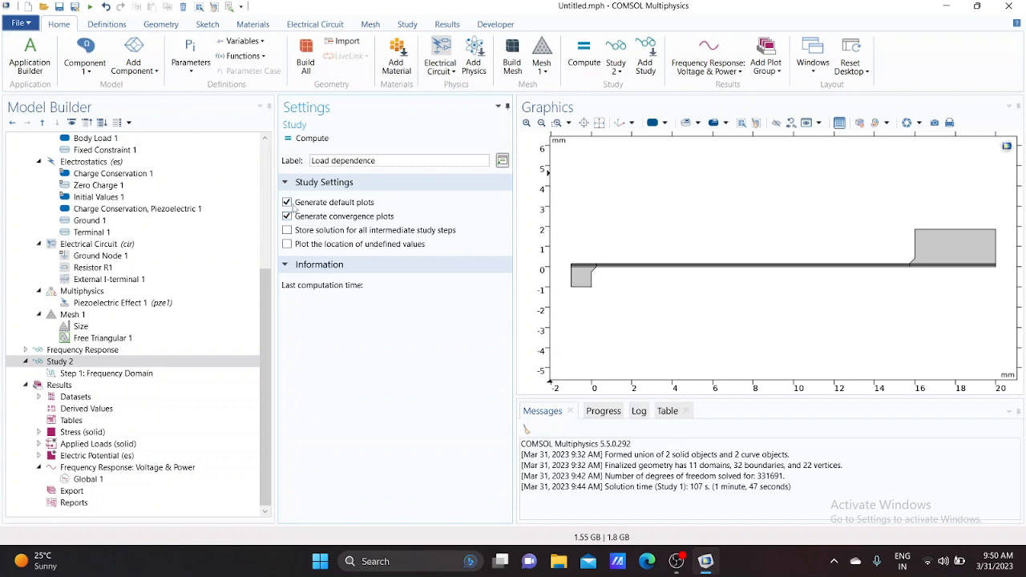
{"action": "key", "text": "Return"}
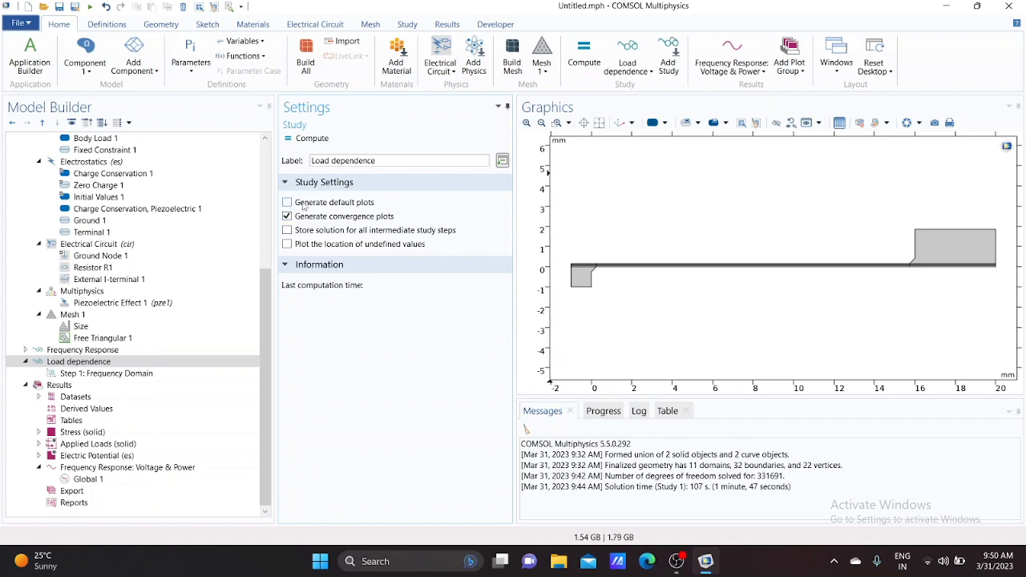
{"action": "left_click", "coordinate": [103, 363]}
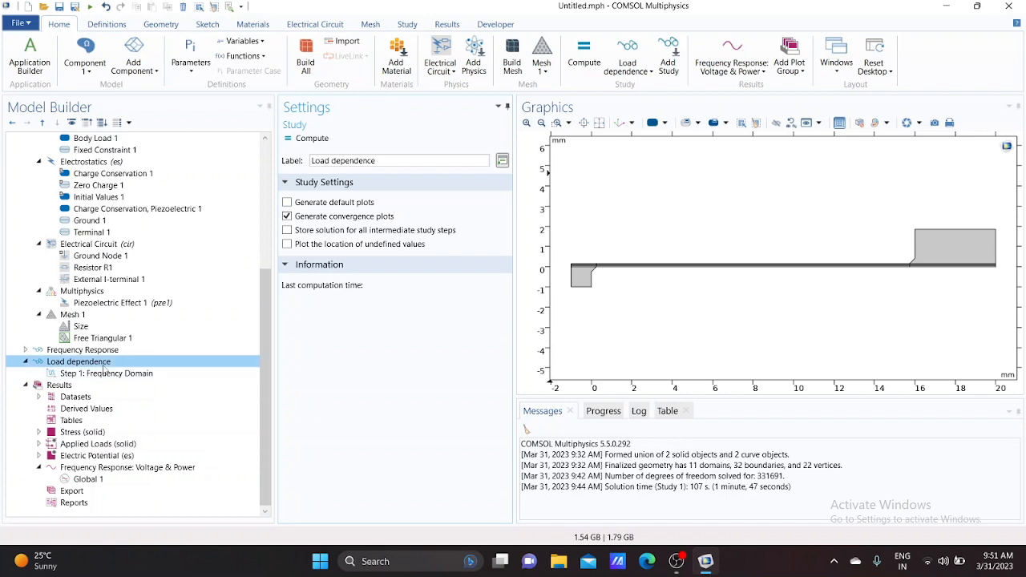
In the Load dependence solver's Direct solver settings, set the error estimate check to No
{"action": "left_click", "coordinate": [409, 25]}
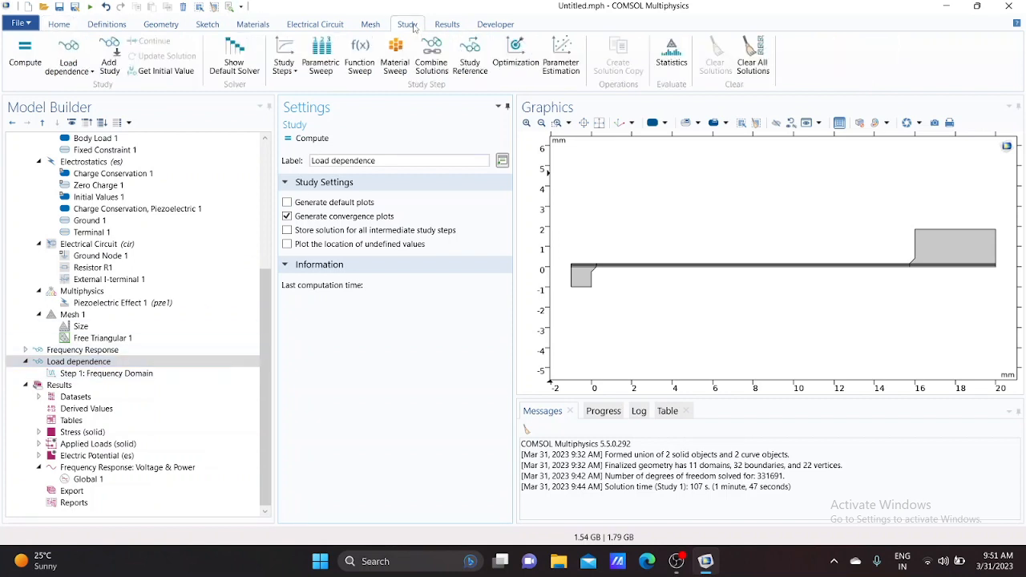
{"action": "left_click", "coordinate": [235, 58]}
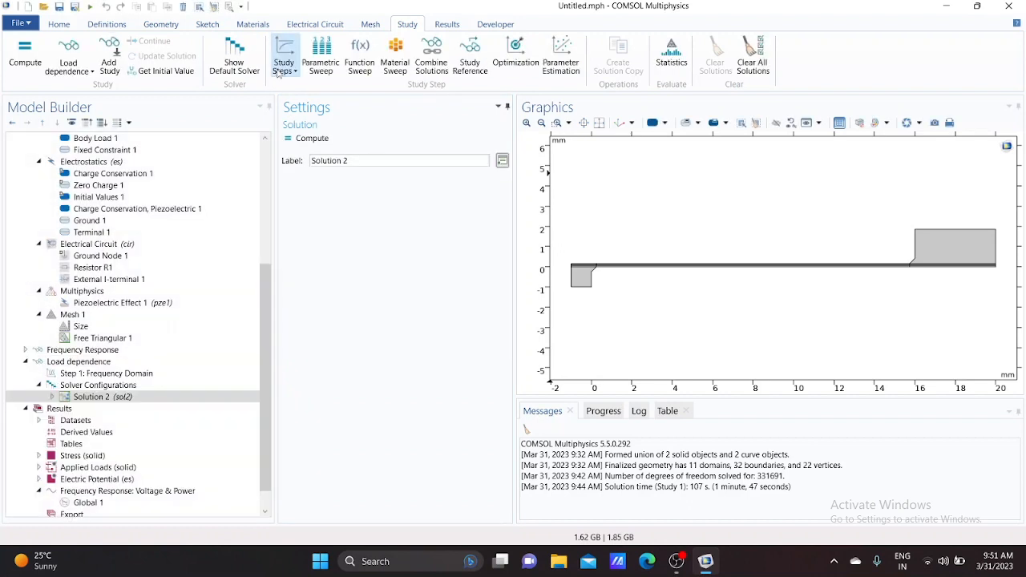
{"action": "left_click", "coordinate": [52, 397]}
{"action": "scroll", "coordinate": [55, 405], "scroll_direction": "down", "scroll_amount": 1}
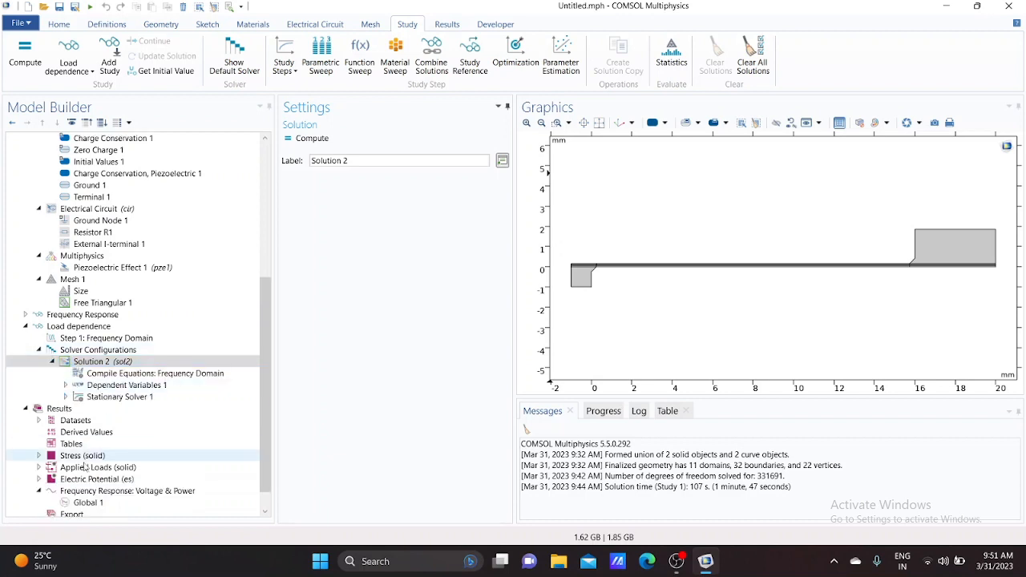
{"action": "left_click", "coordinate": [66, 397]}
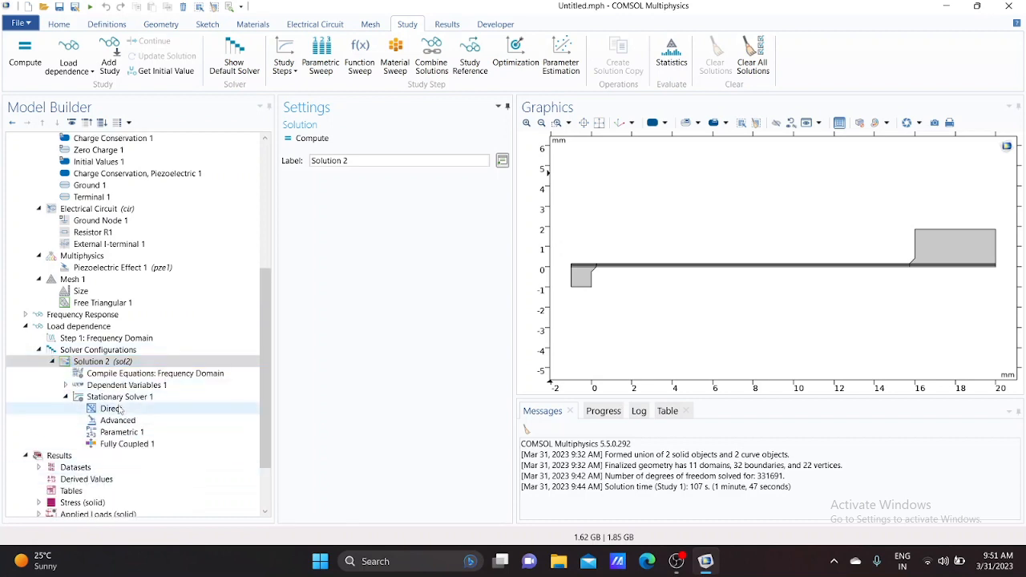
{"action": "left_click", "coordinate": [112, 409]}
{"action": "scroll", "coordinate": [329, 413], "scroll_direction": "down", "scroll_amount": 2}
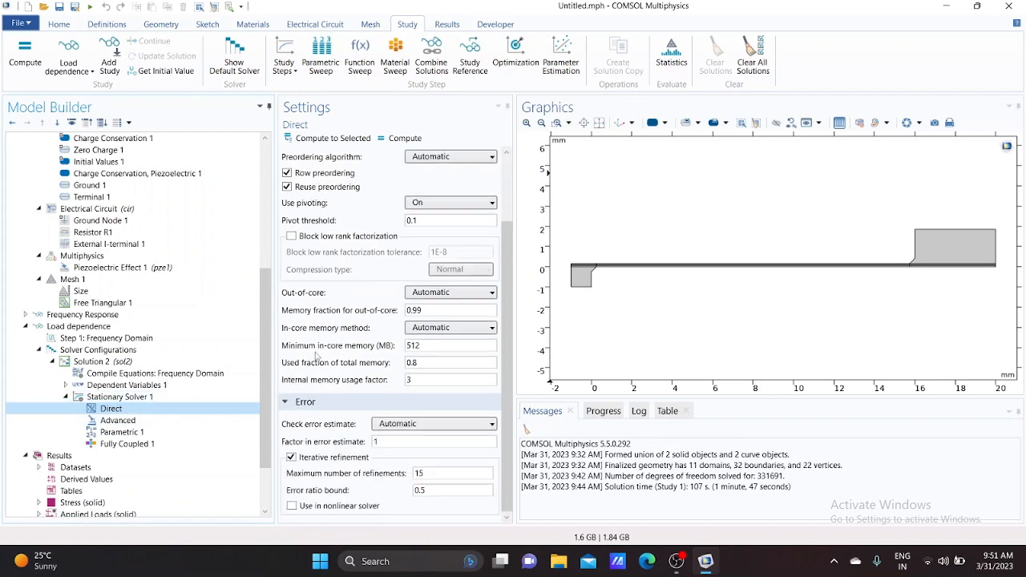
{"action": "left_click", "coordinate": [393, 423]}
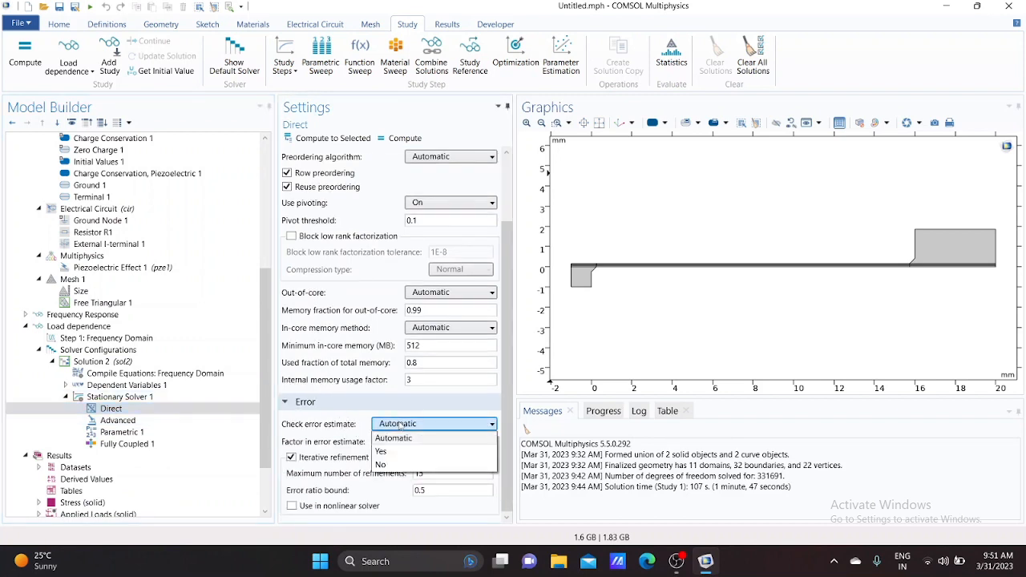
{"action": "left_click", "coordinate": [406, 472]}
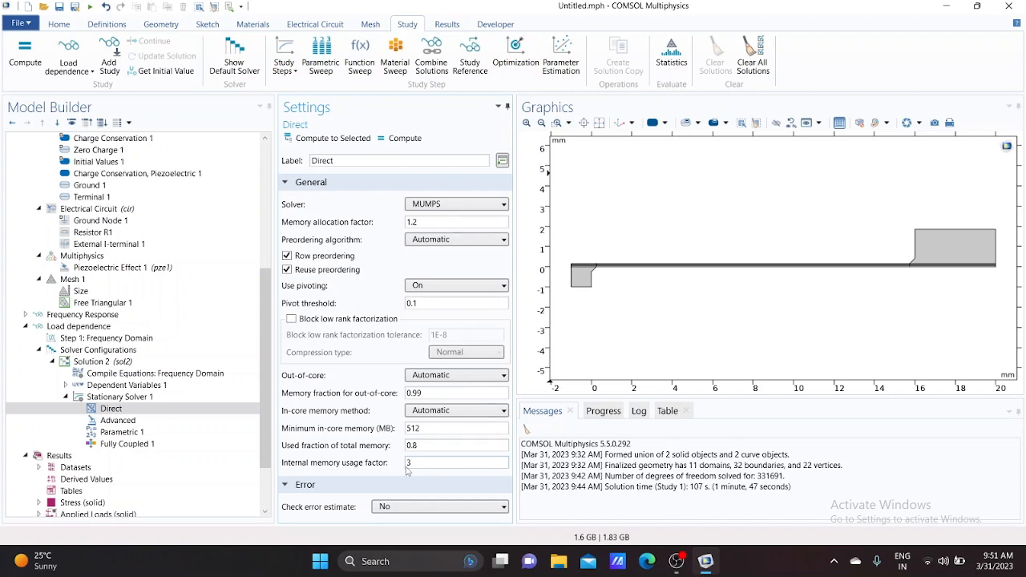
Compute the Load dependence study
{"action": "left_click", "coordinate": [29, 69]}
{"action": "left_click", "coordinate": [25, 56]}
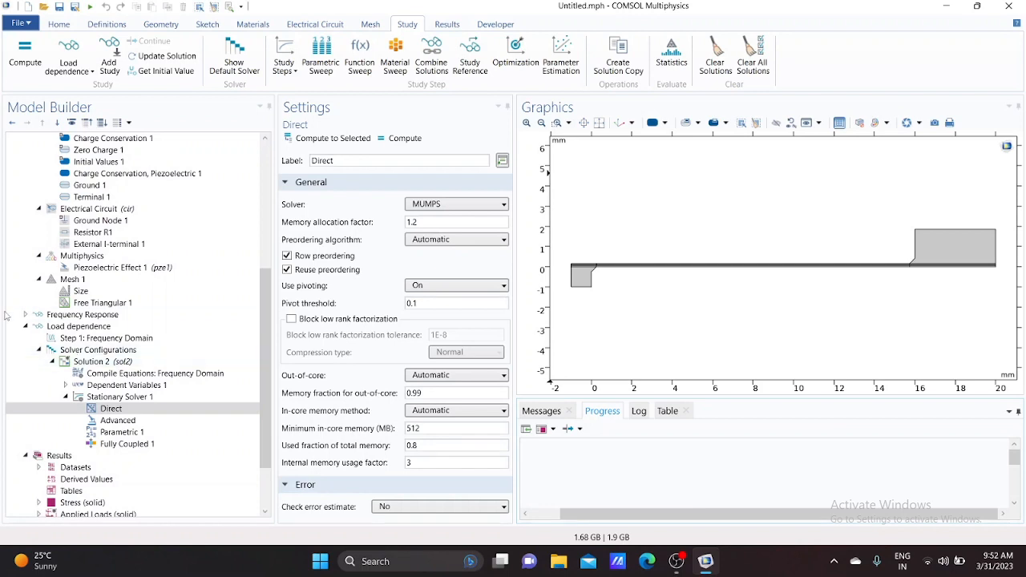
{"action": "left_click", "coordinate": [27, 327]}
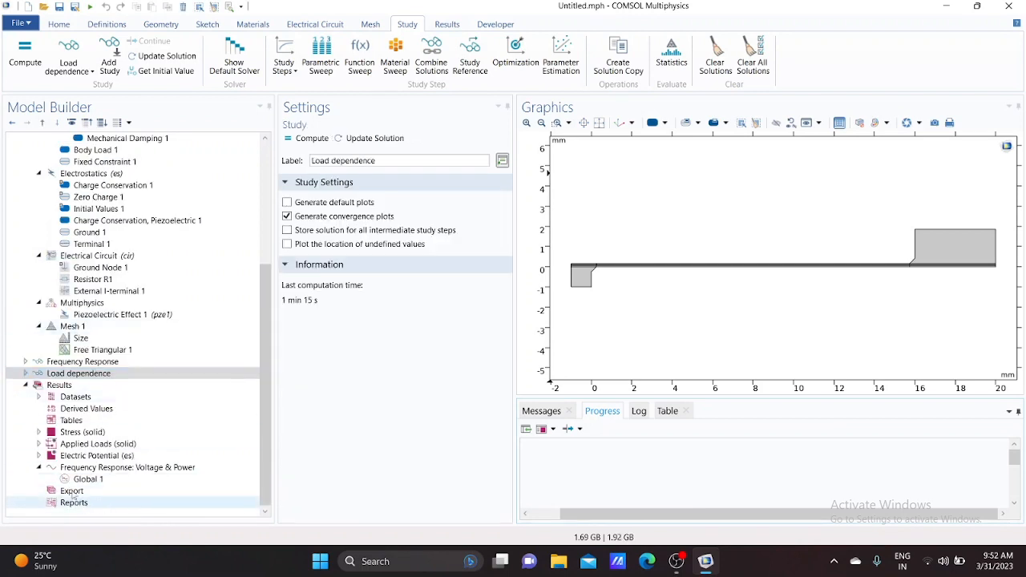
Duplicate the Frequency Response: Voltage & Power plot group
{"action": "left_click", "coordinate": [110, 470]}
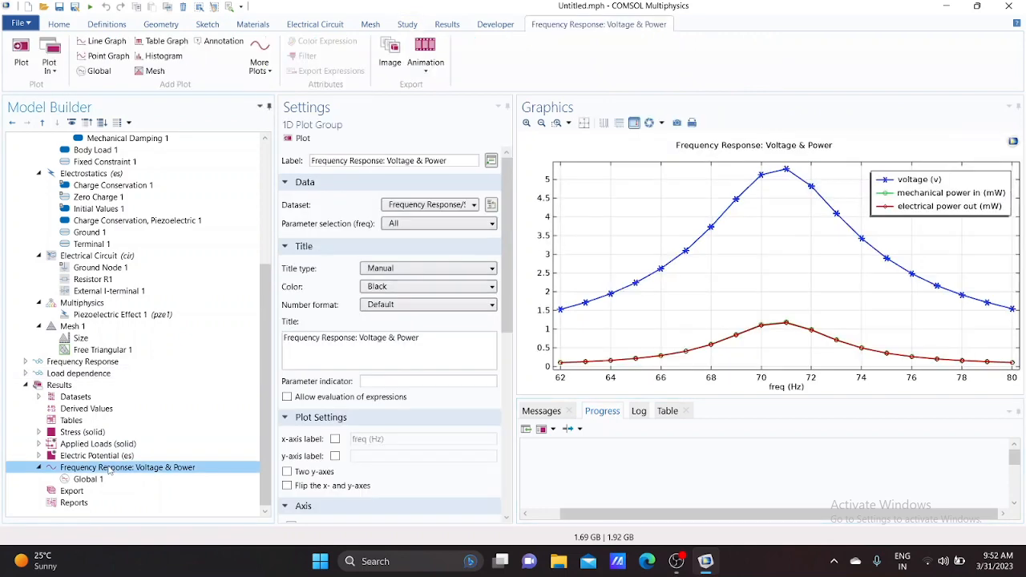
{"action": "right_click", "coordinate": [110, 471]}
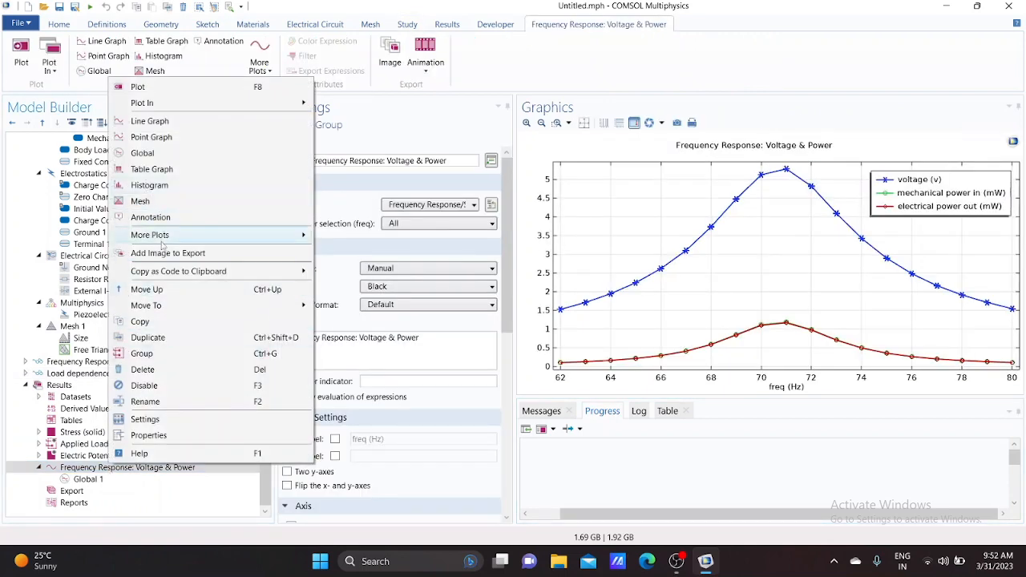
{"action": "left_click", "coordinate": [156, 339]}
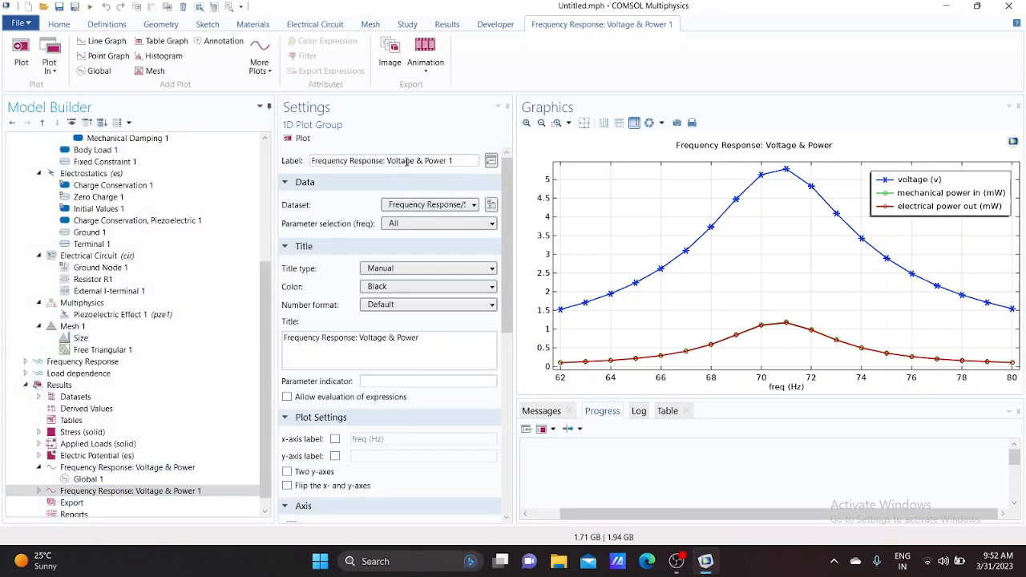
Rename the duplicated plot group as Load dependence: Voltage & Power
{"action": "left_click", "coordinate": [458, 161]}
{"action": "key", "text": "Left"}
{"action": "key", "text": "BackSpace"}
{"action": "key", "text": "BackSpace"}
{"action": "key", "text": "BackSpace"}
{"action": "key", "text": "BackSpace"}
{"action": "key", "text": "BackSpace"}
{"action": "key", "text": "BackSpace"}
{"action": "key", "text": "BackSpace"}
{"action": "key", "text": "BackSpace"}
{"action": "key", "text": "BackSpace"}
{"action": "key", "text": "BackSpace"}
{"action": "key", "text": "BackSpace"}
{"action": "key", "text": "BackSpace"}
{"action": "key", "text": "BackSpace"}
{"action": "key", "text": "BackSpace"}
{"action": "key", "text": "BackSpace"}
{"action": "key", "text": "BackSpace"}
{"action": "key", "text": "BackSpace"}
{"action": "key", "text": "BackSpace"}
{"action": "key", "text": "BackSpace"}
{"action": "key", "text": "BackSpace"}
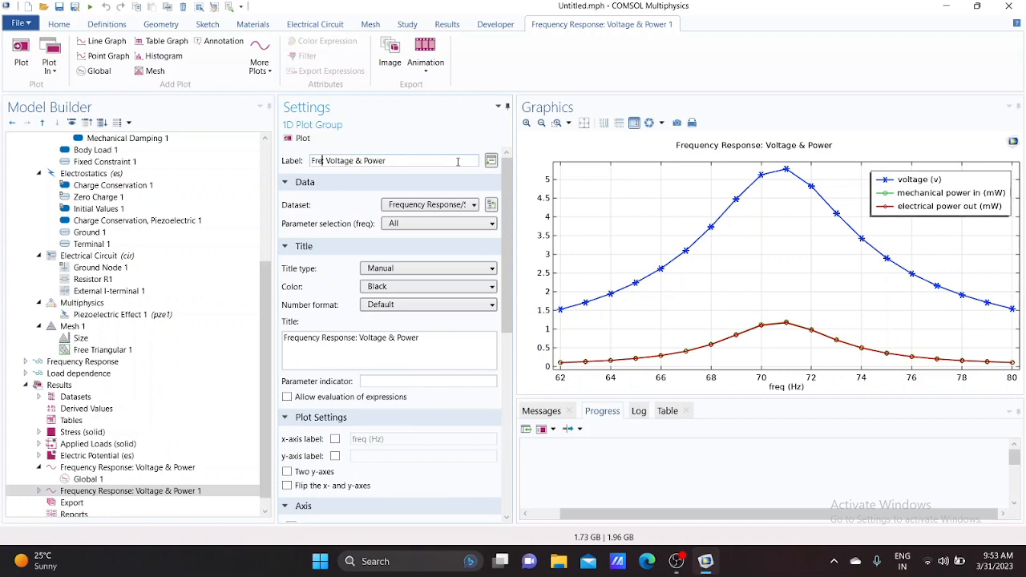
{"action": "type", "text": "Load dependence"}
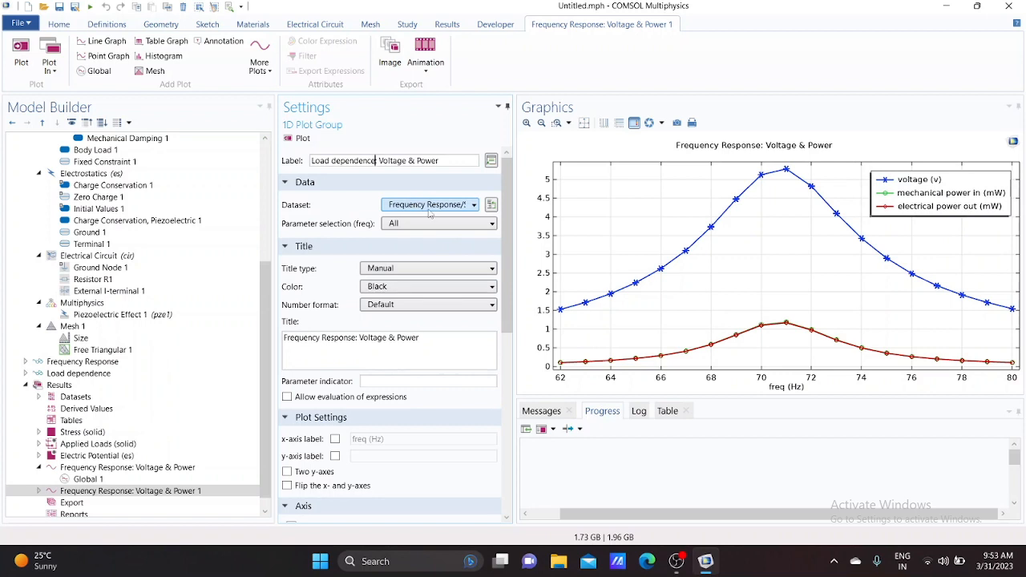
Set the copied plot's dataset to Load dependence/Solution 2 and its title to Load dependence: Voltage & Power
{"action": "left_click", "coordinate": [474, 205]}
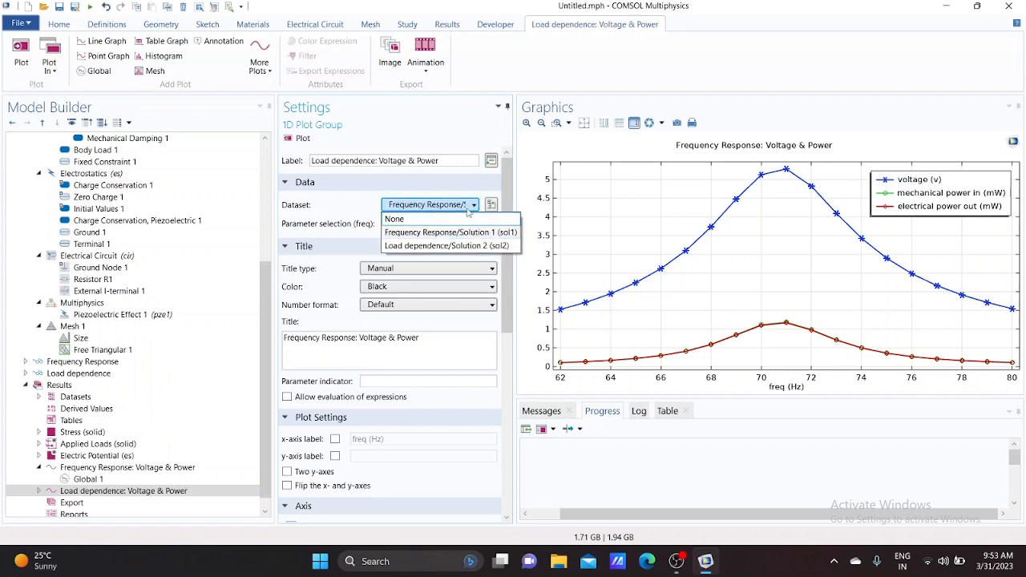
{"action": "left_click", "coordinate": [453, 247]}
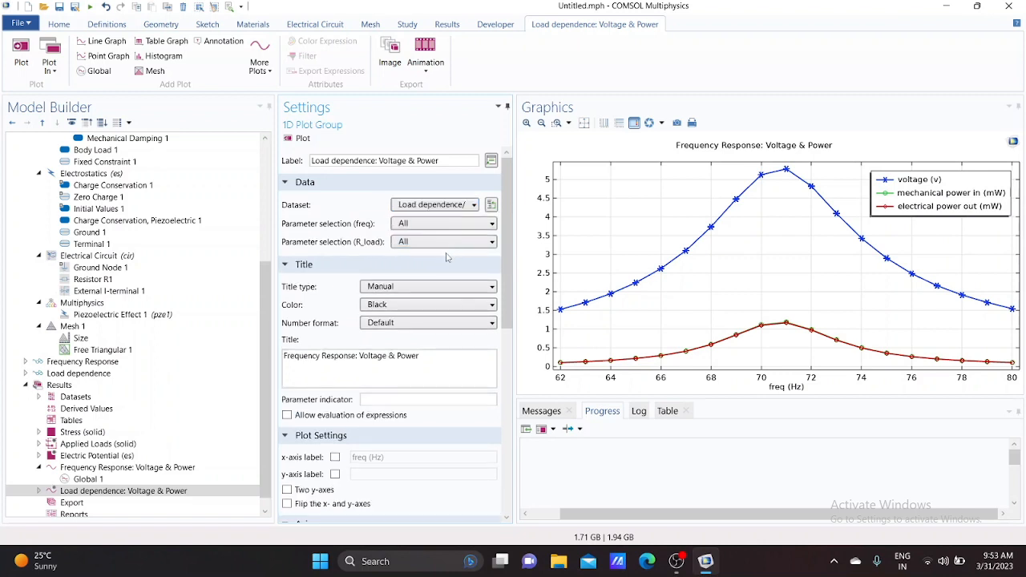
{"action": "left_click", "coordinate": [447, 161]}
{"action": "key", "text": "ctrl+a"}
{"action": "key", "text": "ctrl+c"}
{"action": "left_click", "coordinate": [449, 163]}
{"action": "left_click", "coordinate": [434, 367]}
{"action": "key", "text": "ctrl+a"}
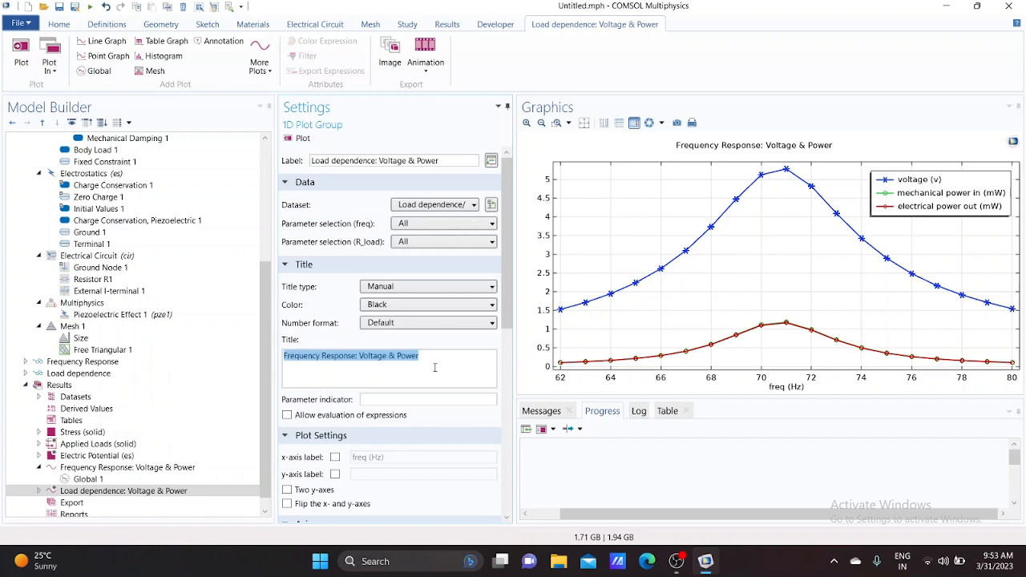
{"action": "key", "text": "ctrl+v"}
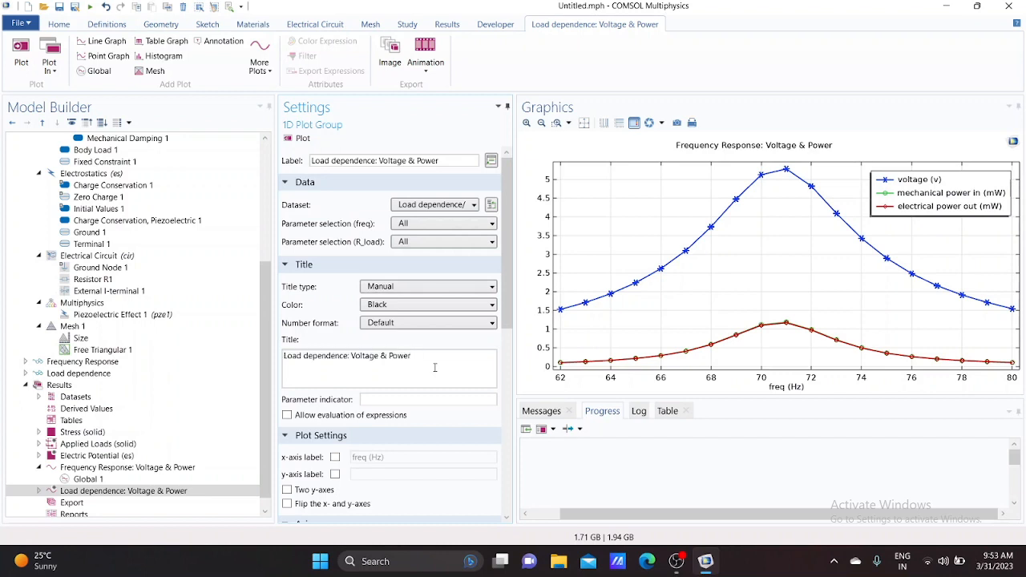
Move the plot legend to the upper left and switch the x-axis to a log scale
{"action": "scroll", "coordinate": [434, 368], "scroll_direction": "down", "scroll_amount": 1}
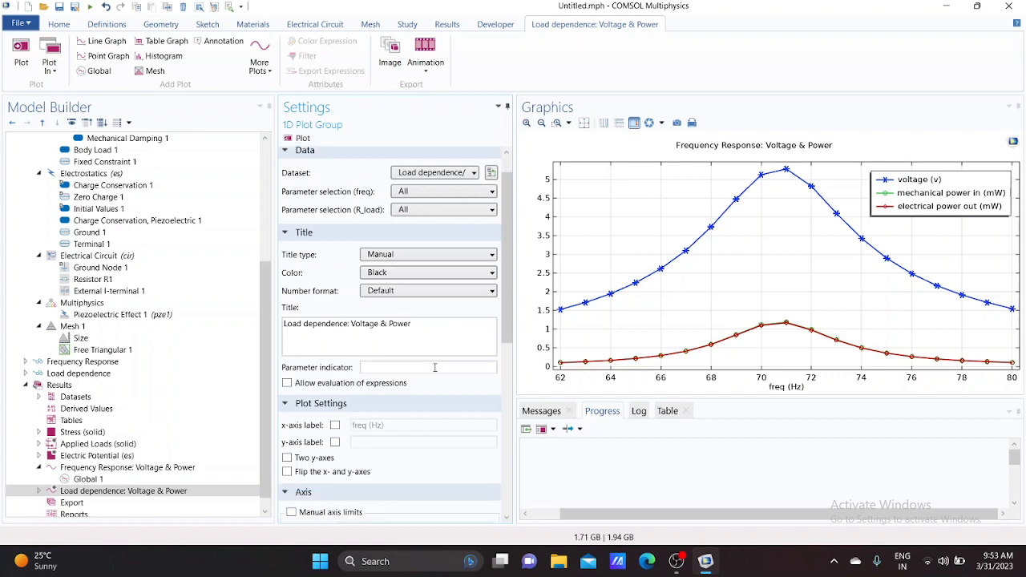
{"action": "scroll", "coordinate": [435, 367], "scroll_direction": "down", "scroll_amount": 7}
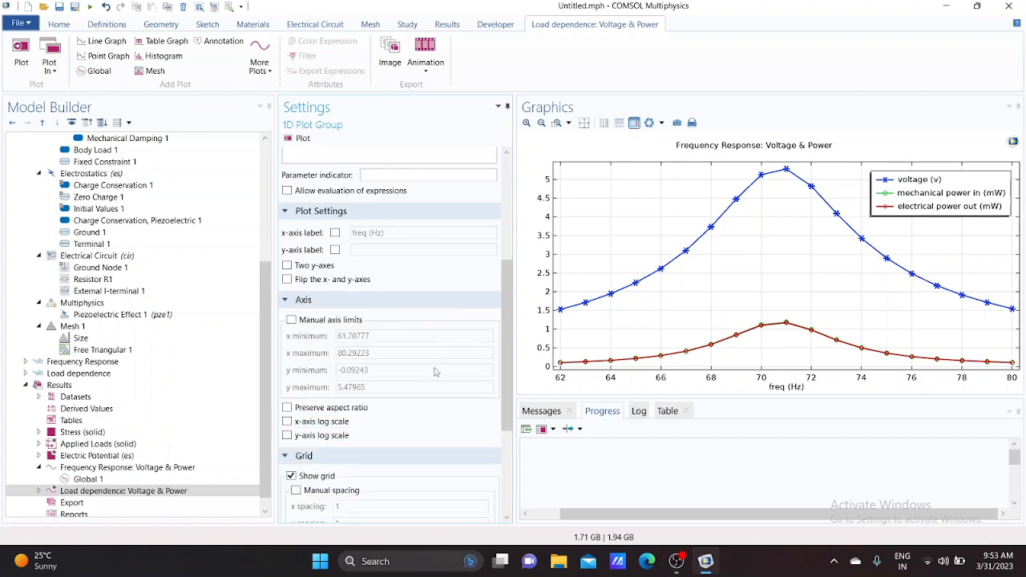
{"action": "scroll", "coordinate": [435, 373], "scroll_direction": "down", "scroll_amount": 4}
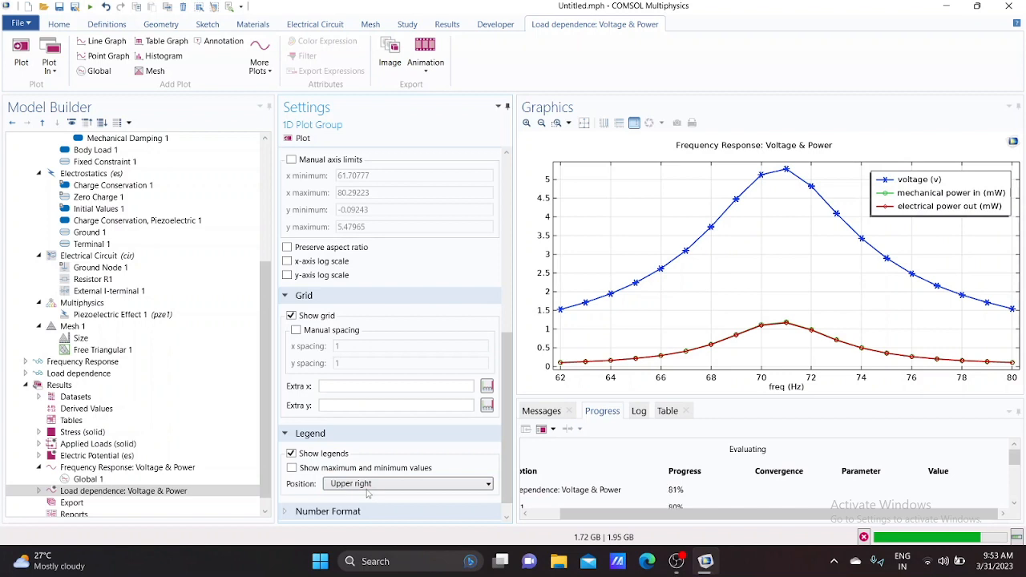
{"action": "left_click", "coordinate": [368, 485]}
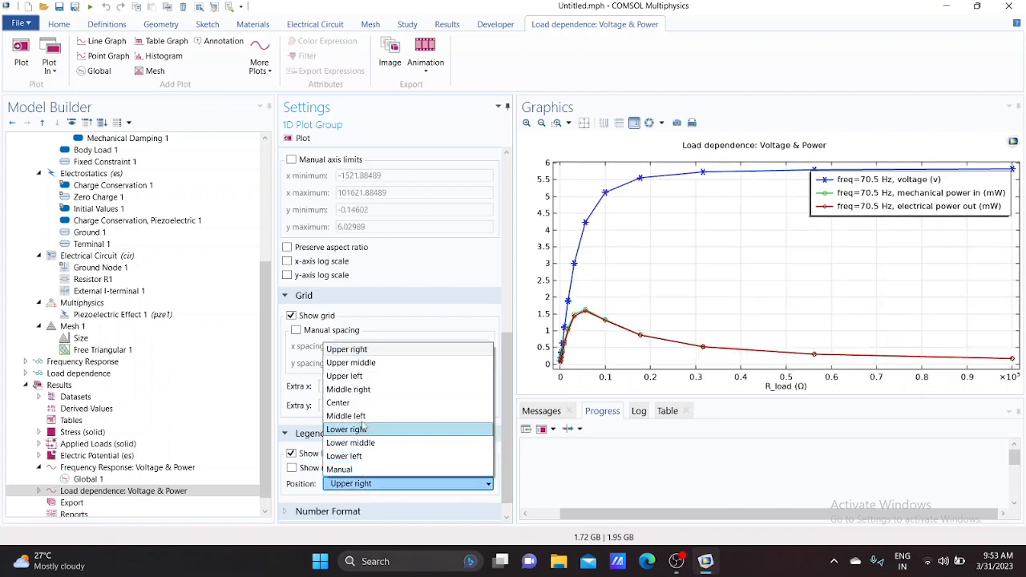
{"action": "left_click", "coordinate": [353, 376]}
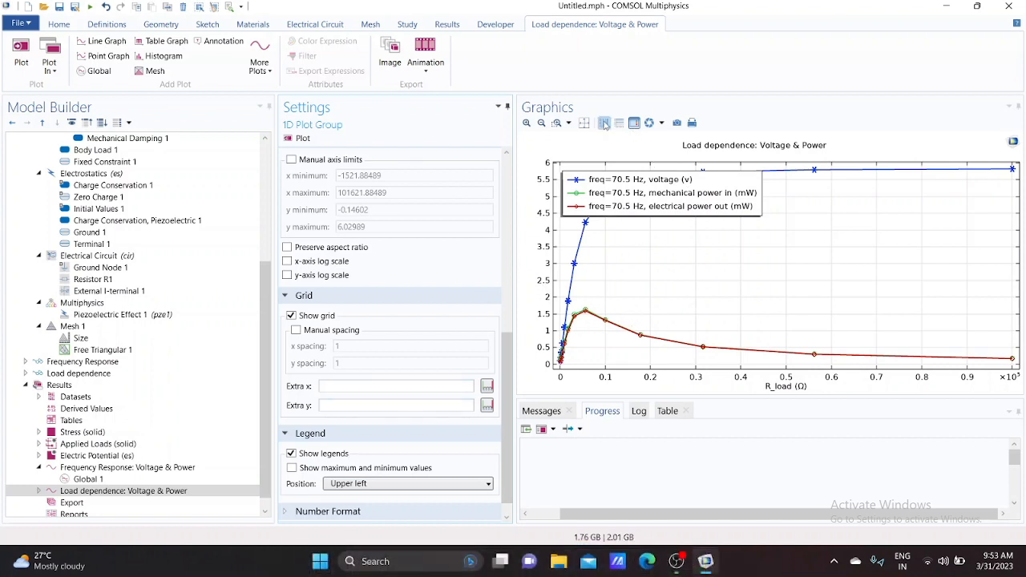
{"action": "left_click", "coordinate": [605, 124]}
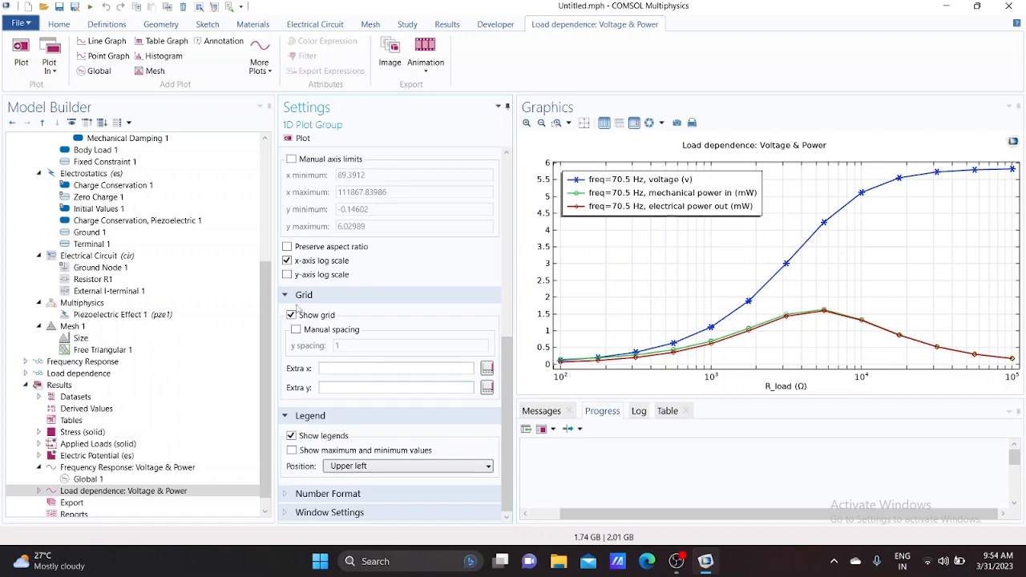
Add a third Frequency Domain study and set its frequency to 70.5 Hz
{"action": "left_click", "coordinate": [59, 25]}
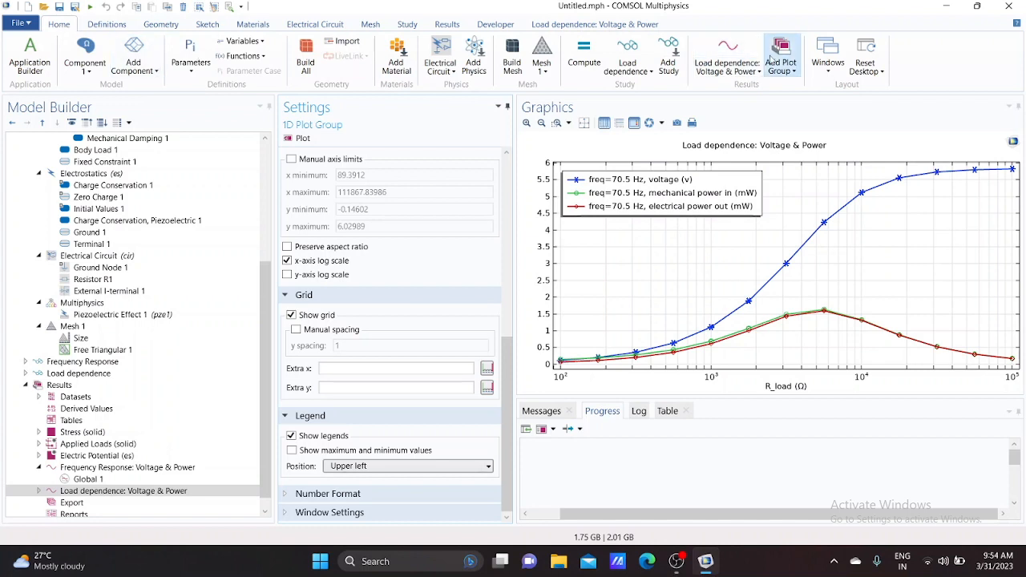
{"action": "left_click", "coordinate": [665, 63]}
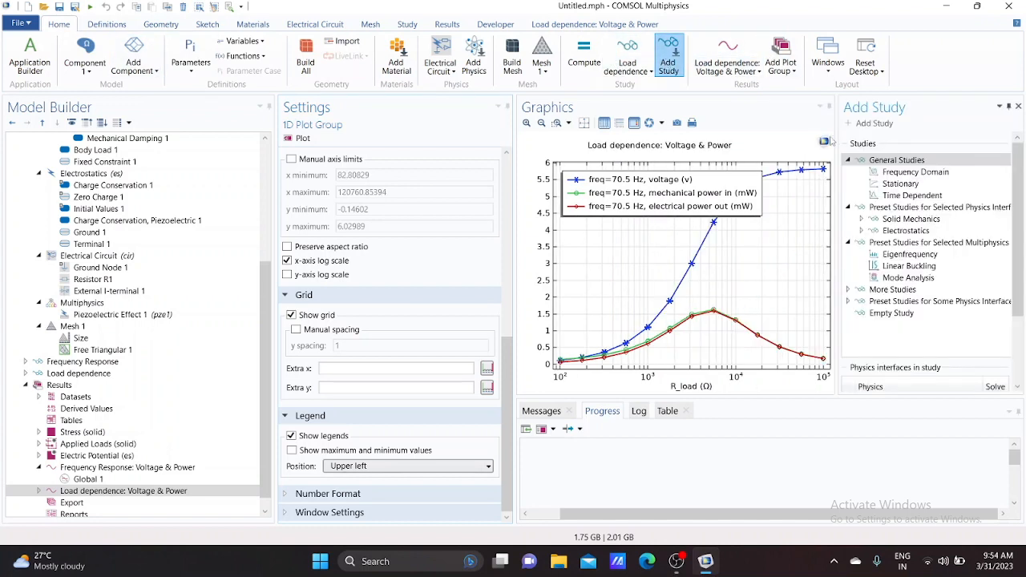
{"action": "right_click", "coordinate": [932, 175]}
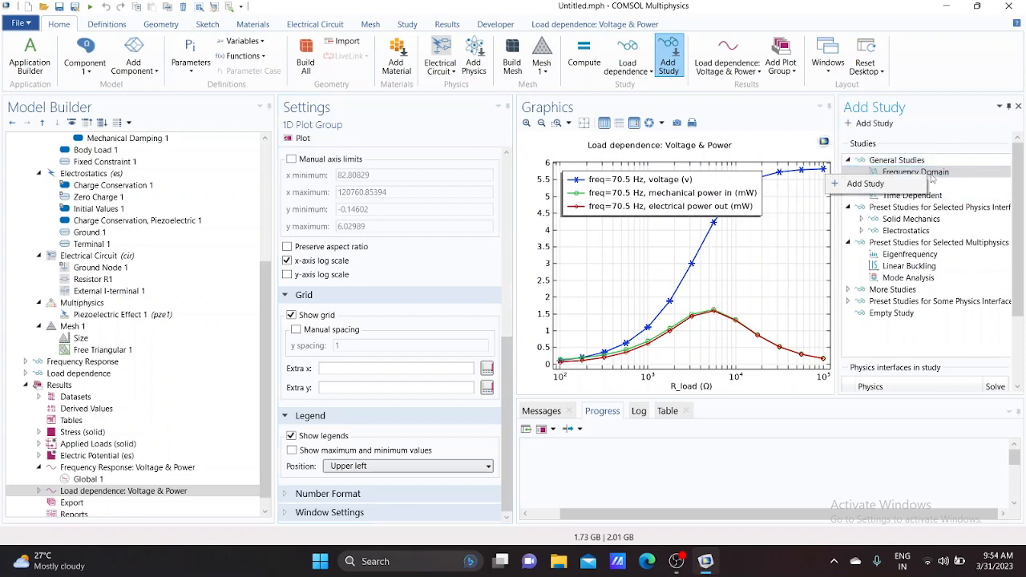
{"action": "left_click", "coordinate": [887, 187]}
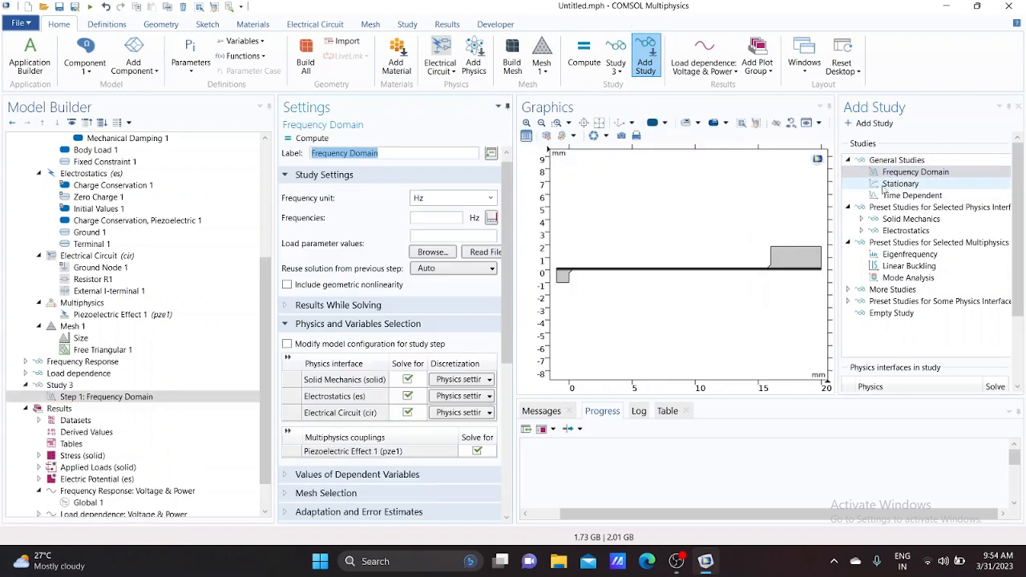
{"action": "left_click", "coordinate": [1018, 107]}
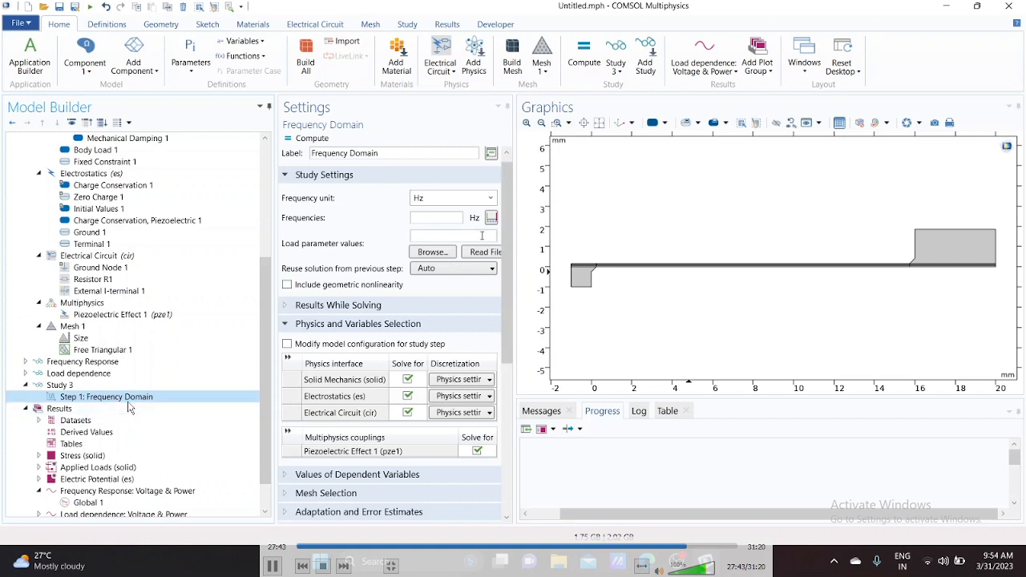
{"action": "left_click", "coordinate": [440, 217]}
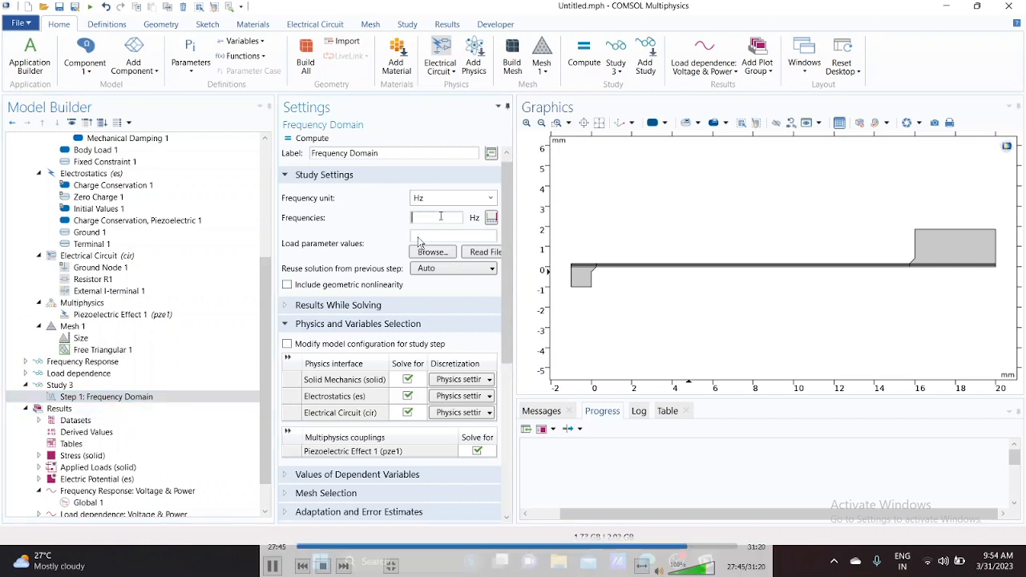
{"action": "type", "text": "70.5"}
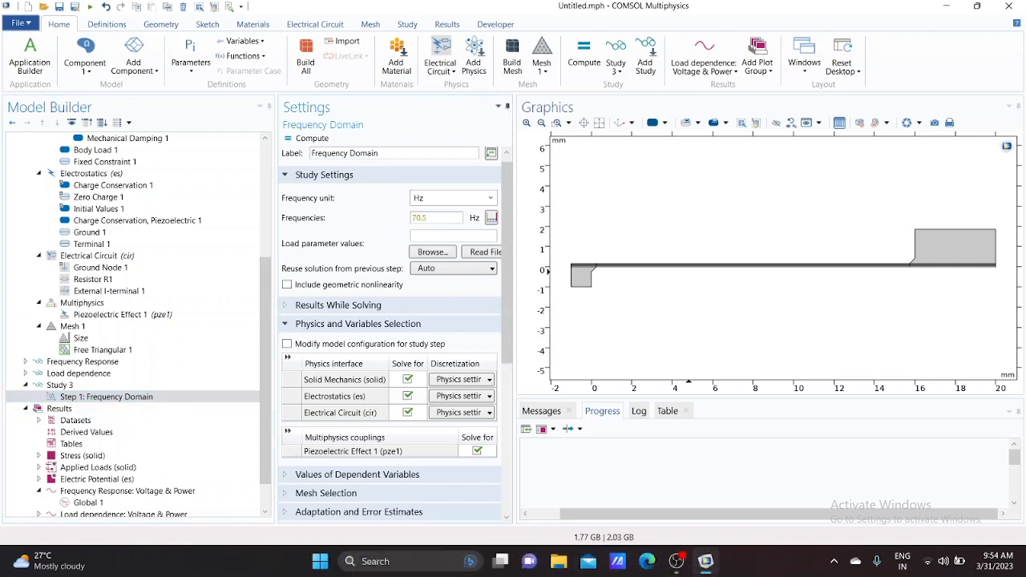
Enable an auxiliary sweep over acc with values range(0.25,0.25,2) in the third study's frequency-domain step
{"action": "scroll", "coordinate": [375, 329], "scroll_direction": "down", "scroll_amount": 3}
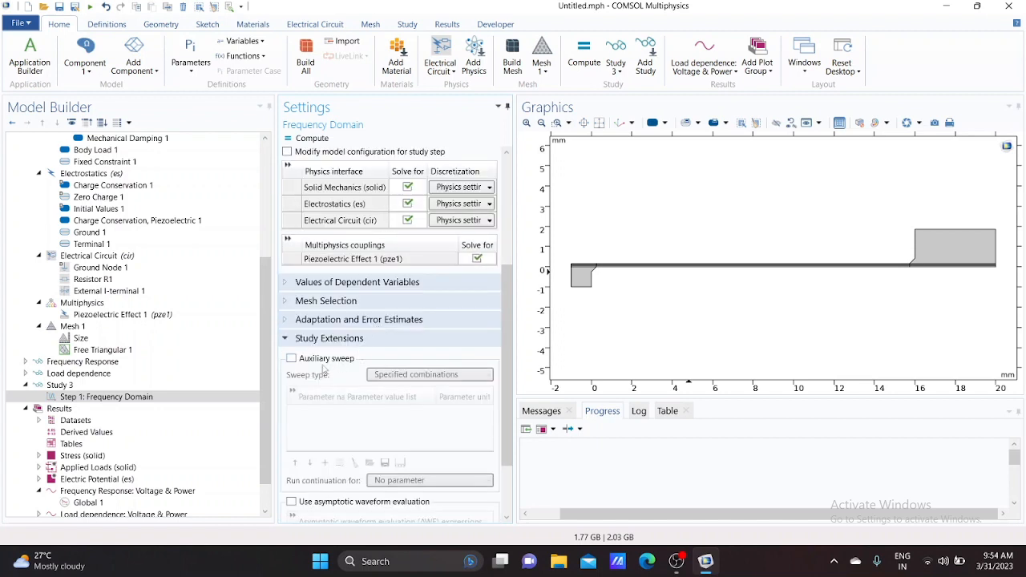
{"action": "left_click", "coordinate": [292, 358]}
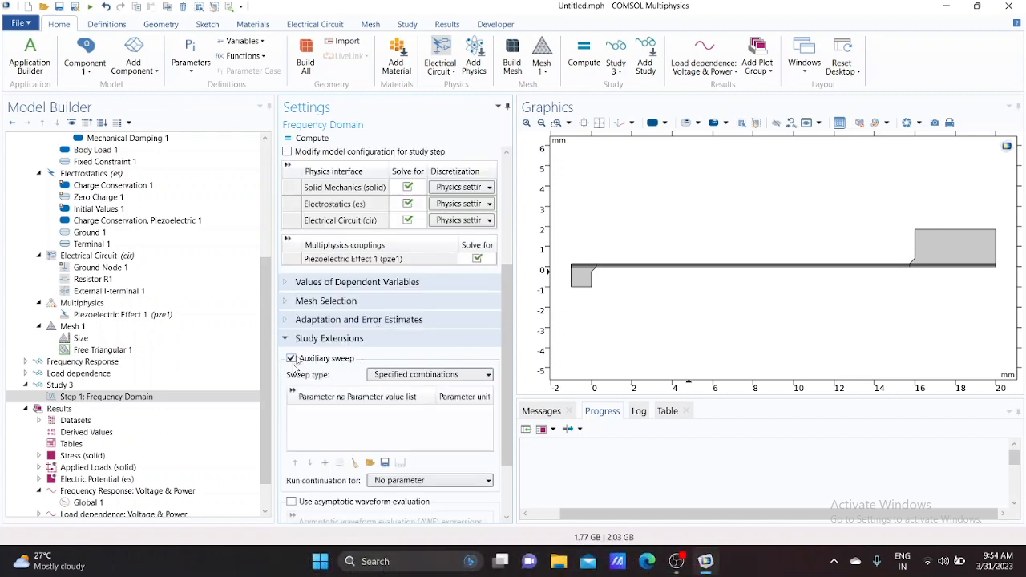
{"action": "left_click", "coordinate": [325, 462]}
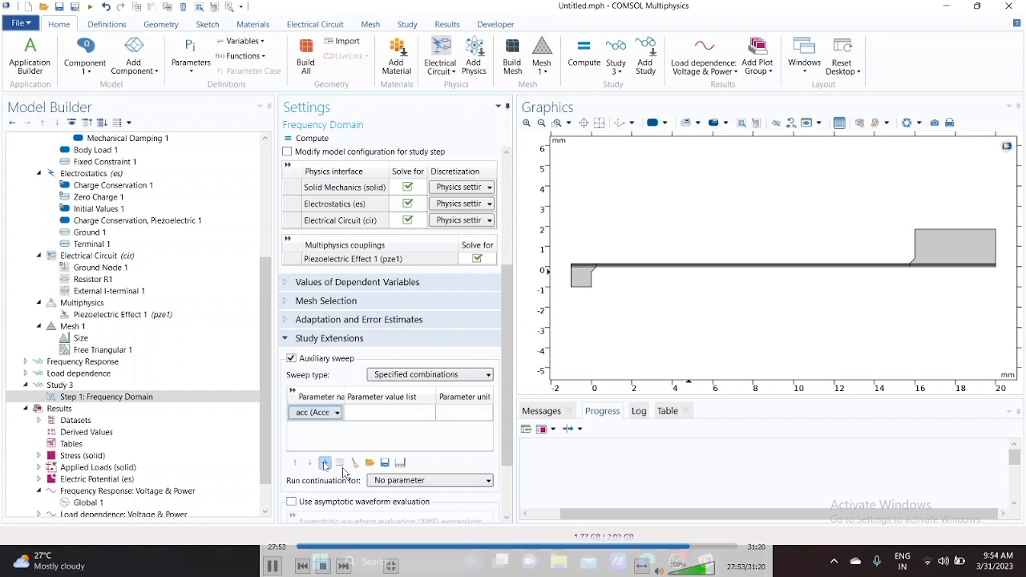
{"action": "left_click", "coordinate": [337, 412]}
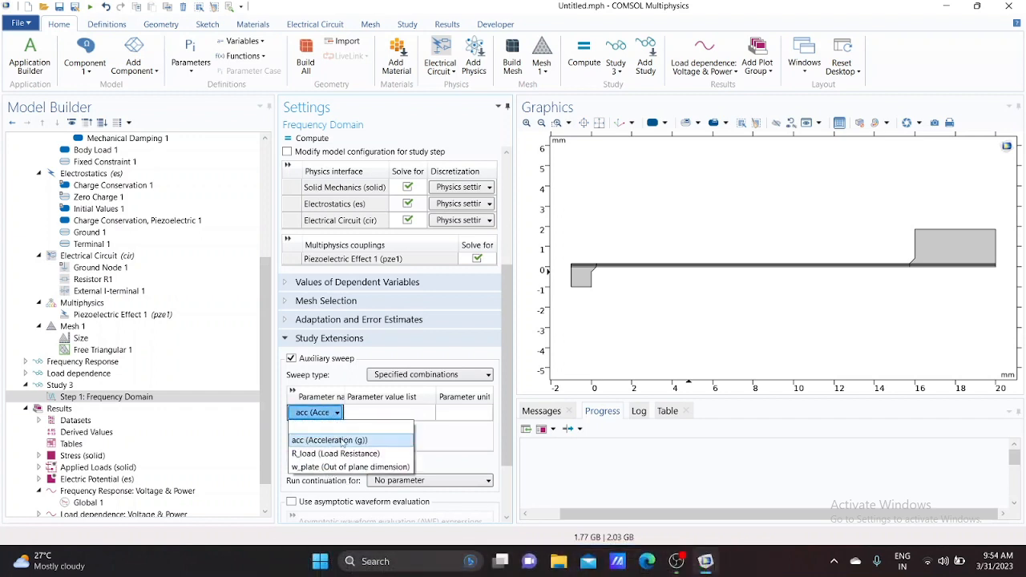
{"action": "left_click", "coordinate": [342, 441]}
{"action": "left_click", "coordinate": [364, 411]}
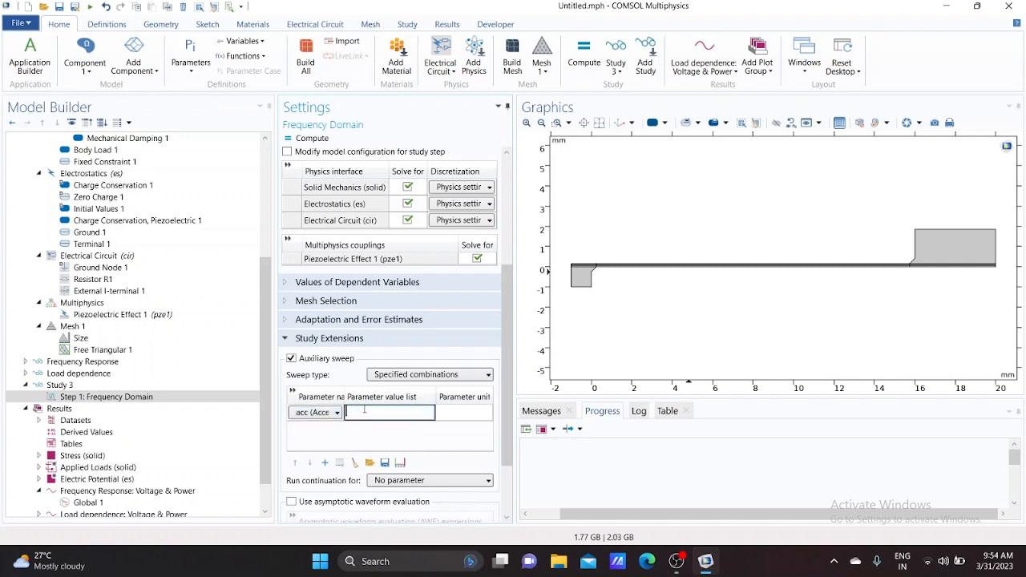
{"action": "type", "text": "range(0.25,0.25,2)"}
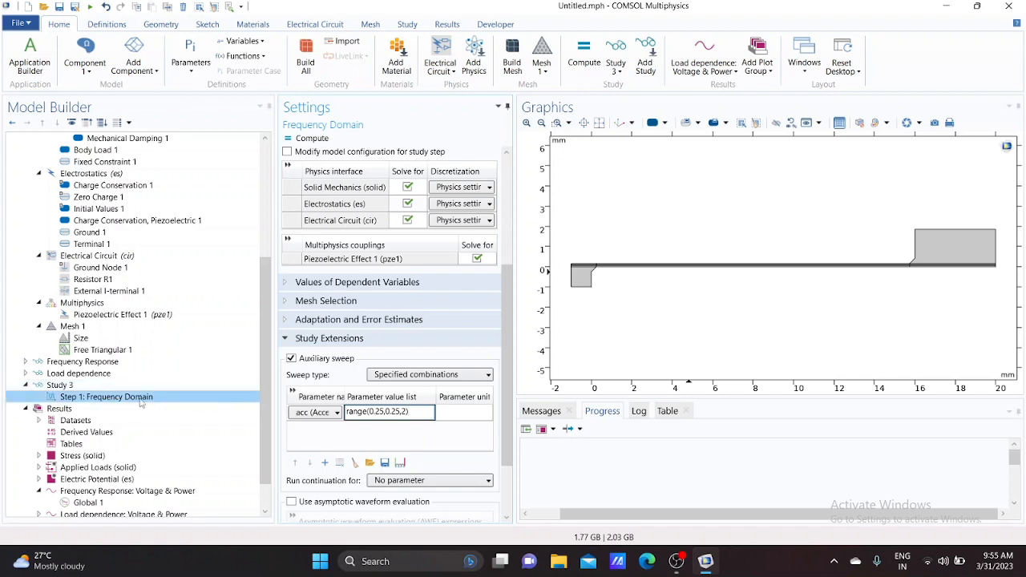
Rename the third study as Acceleration dependence and turn off its default plot generation
{"action": "scroll", "coordinate": [147, 395], "scroll_direction": "down", "scroll_amount": 1}
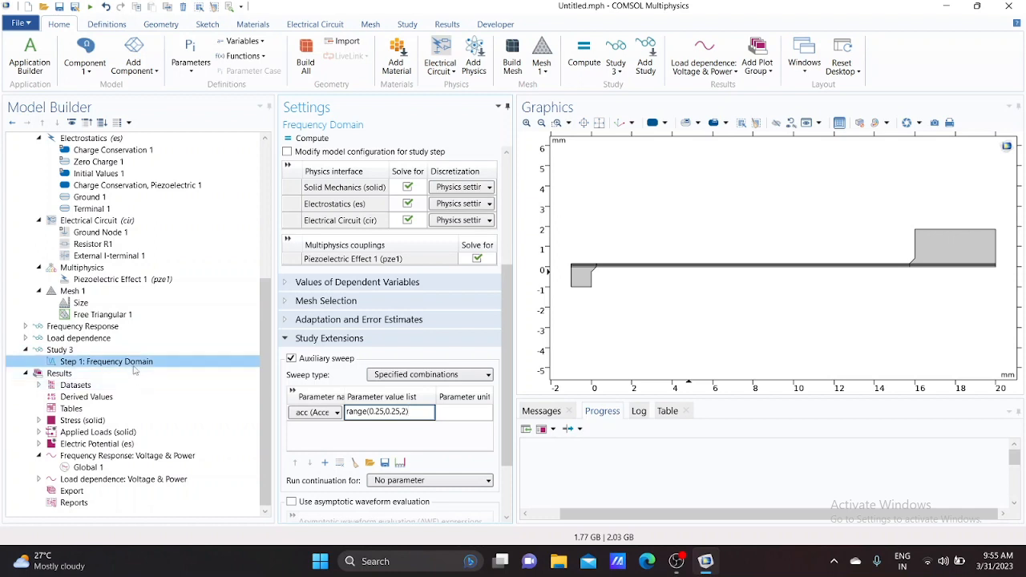
{"action": "left_click", "coordinate": [92, 350]}
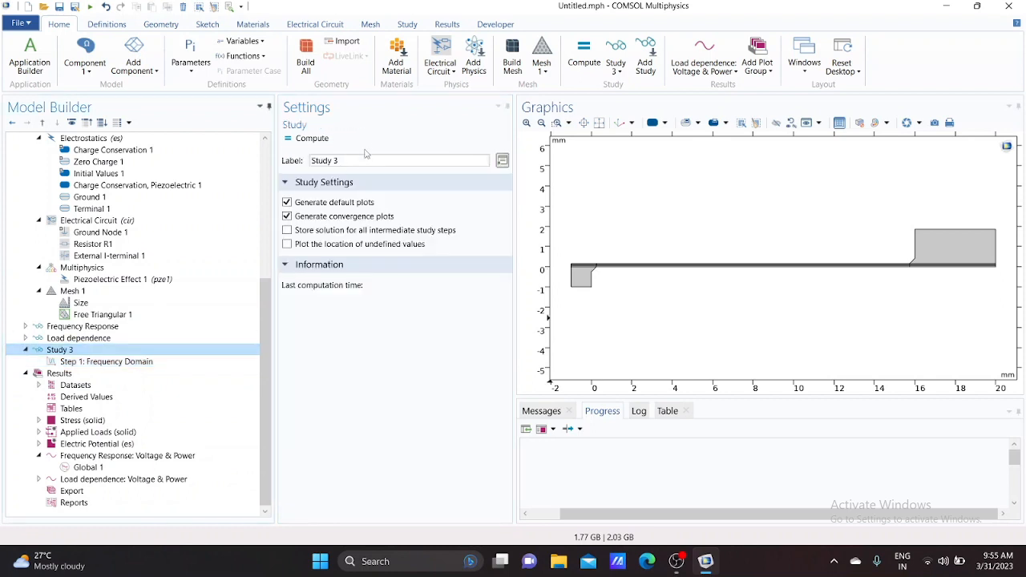
{"action": "triple_click", "coordinate": [331, 163]}
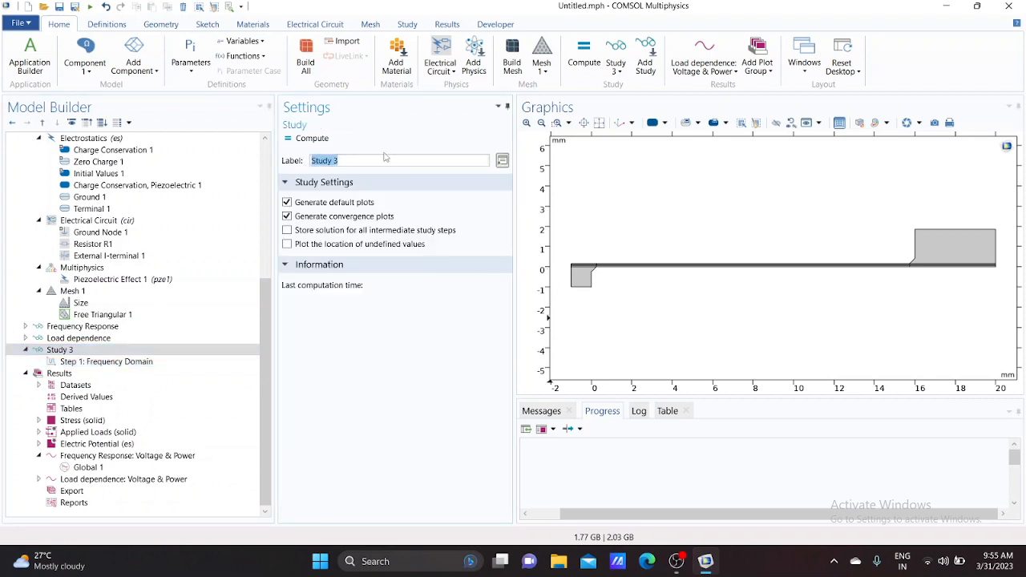
{"action": "type", "text": "Acc"}
{"action": "type", "text": "e"}
{"action": "type", "text": "c"}
{"action": "type", "text": "erati"}
{"action": "type", "text": "on dependence"}
{"action": "key", "text": "ctrl+a"}
{"action": "key", "text": "ctrl+c"}
{"action": "left_click", "coordinate": [429, 161]}
{"action": "left_click", "coordinate": [287, 203]}
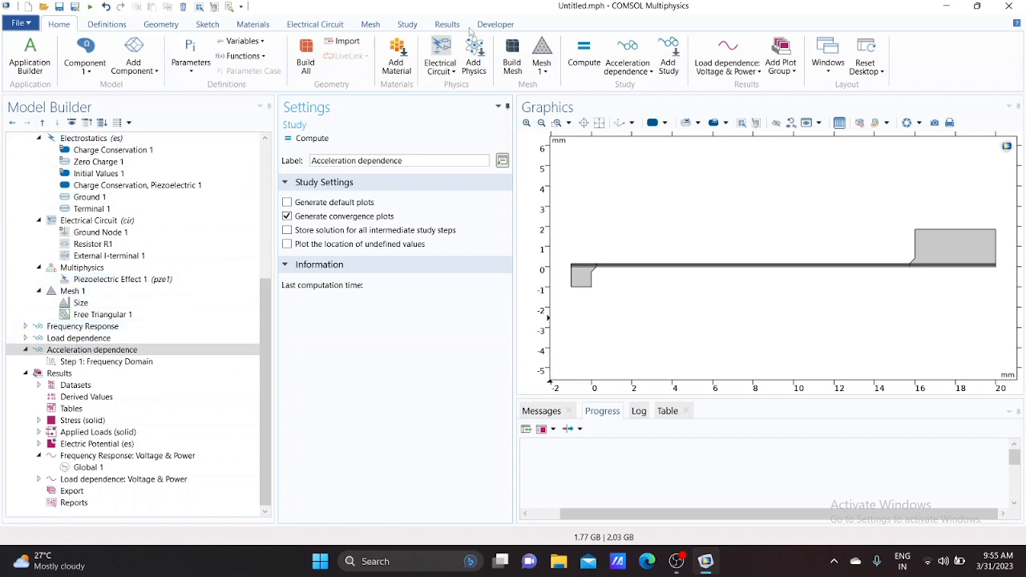
Set the study's Direct solver error-estimate check to No and compute the Acceleration dependence study
{"action": "left_click", "coordinate": [409, 26]}
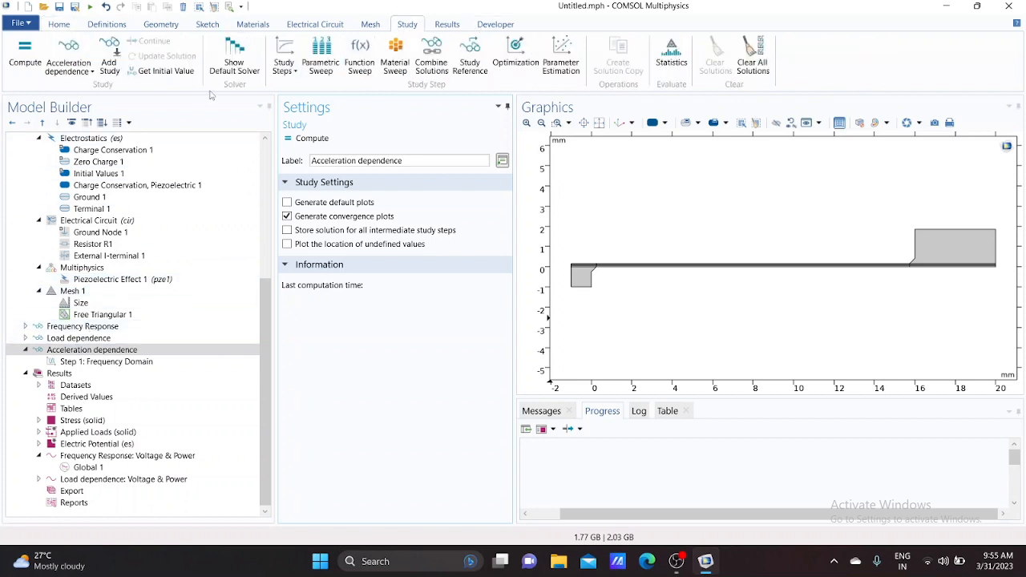
{"action": "left_click", "coordinate": [245, 64]}
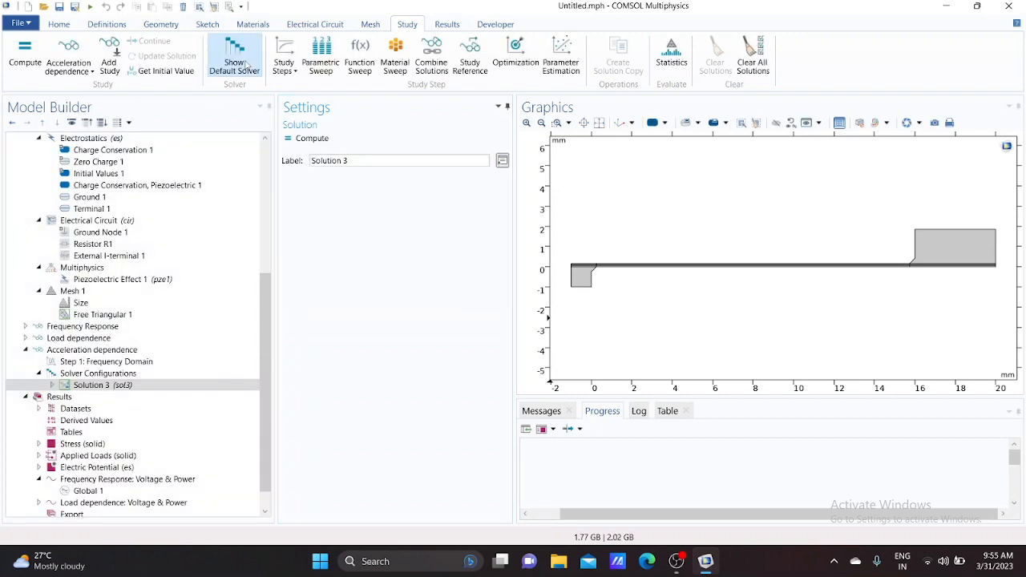
{"action": "left_click", "coordinate": [53, 386]}
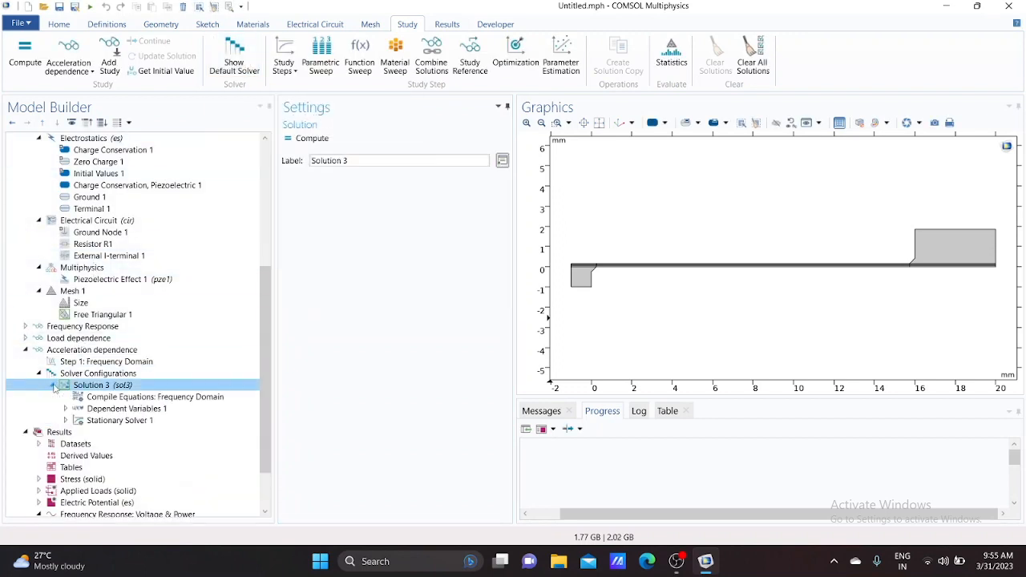
{"action": "left_click", "coordinate": [65, 421]}
{"action": "scroll", "coordinate": [95, 425], "scroll_direction": "down", "scroll_amount": 1}
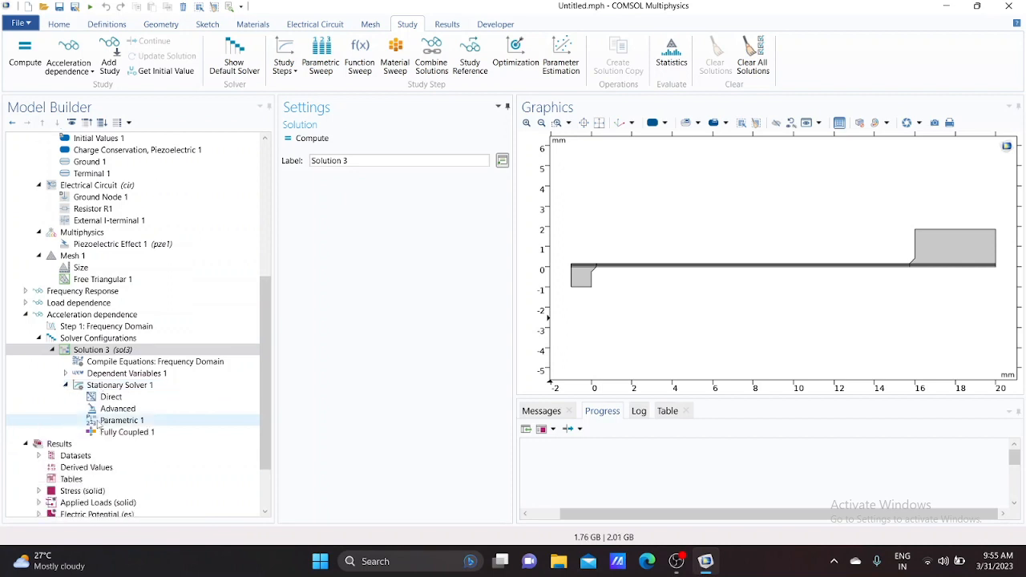
{"action": "left_click", "coordinate": [106, 398]}
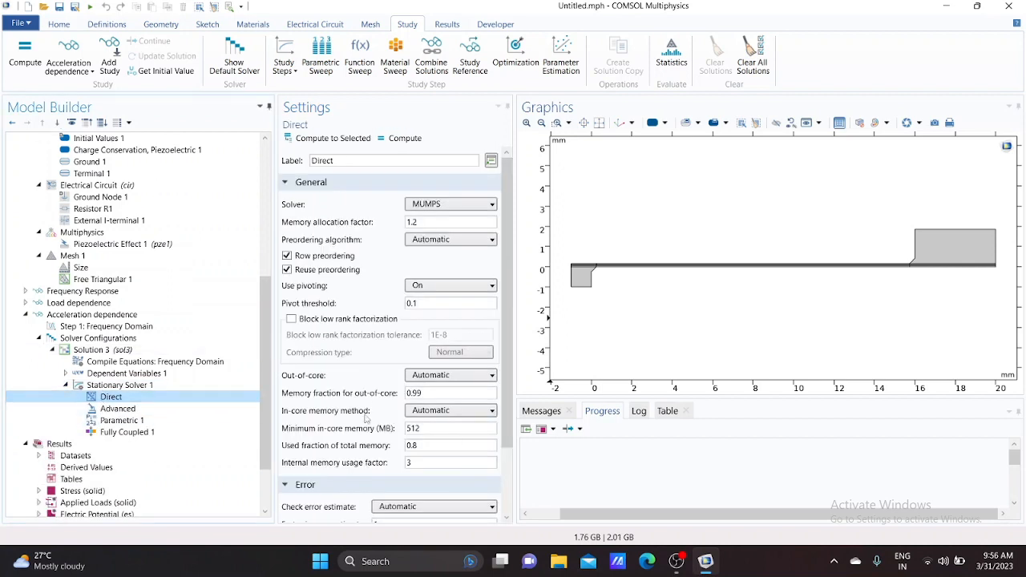
{"action": "scroll", "coordinate": [365, 417], "scroll_direction": "down", "scroll_amount": 3}
{"action": "left_click", "coordinate": [433, 424]}
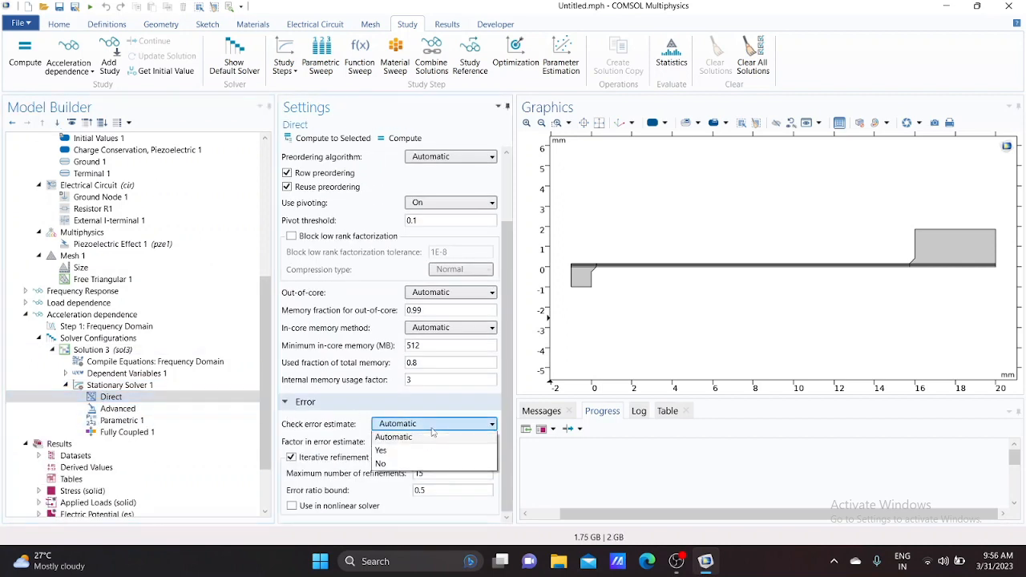
{"action": "left_click", "coordinate": [394, 465]}
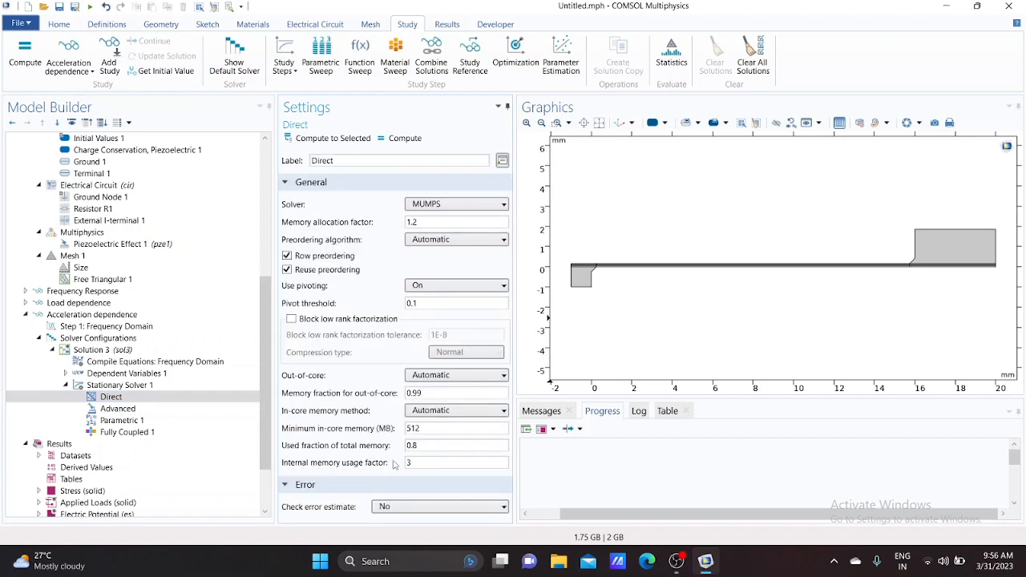
{"action": "left_click", "coordinate": [24, 65]}
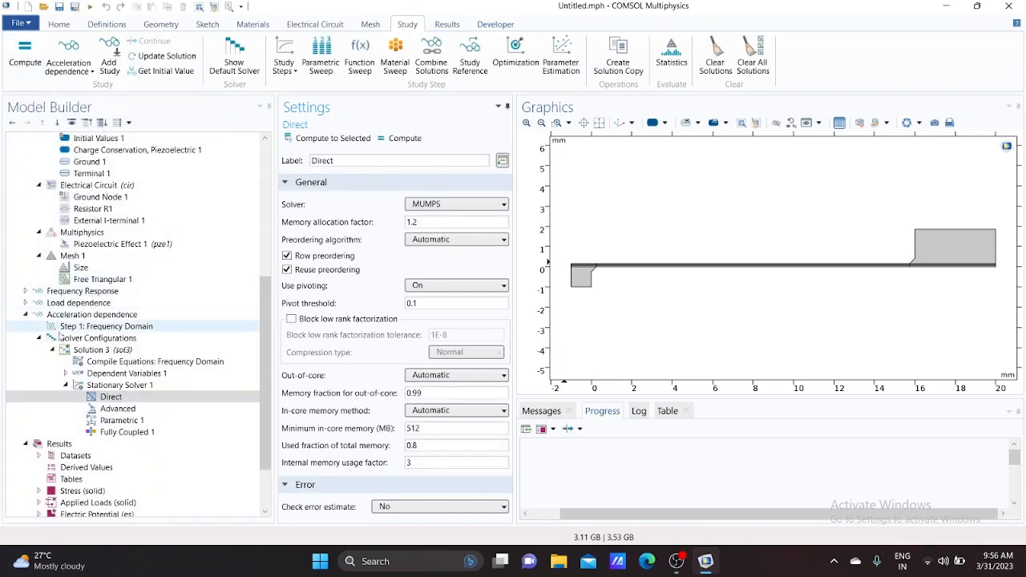
{"action": "left_click", "coordinate": [27, 316]}
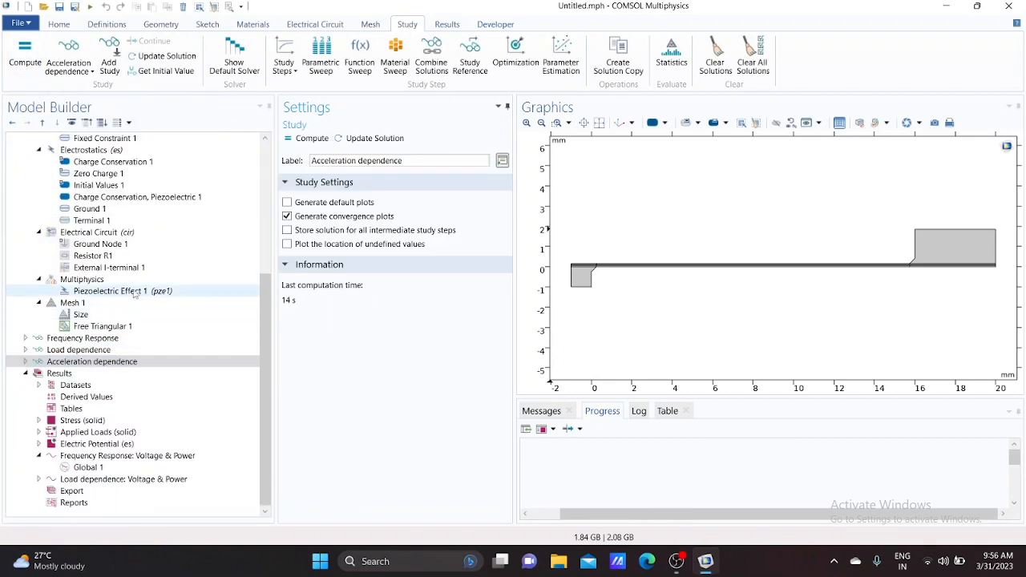
Duplicate the Load dependence: Voltage & Power plot group and rename the copy as Acceleration dependence: Voltage & Power
{"action": "left_click", "coordinate": [112, 479]}
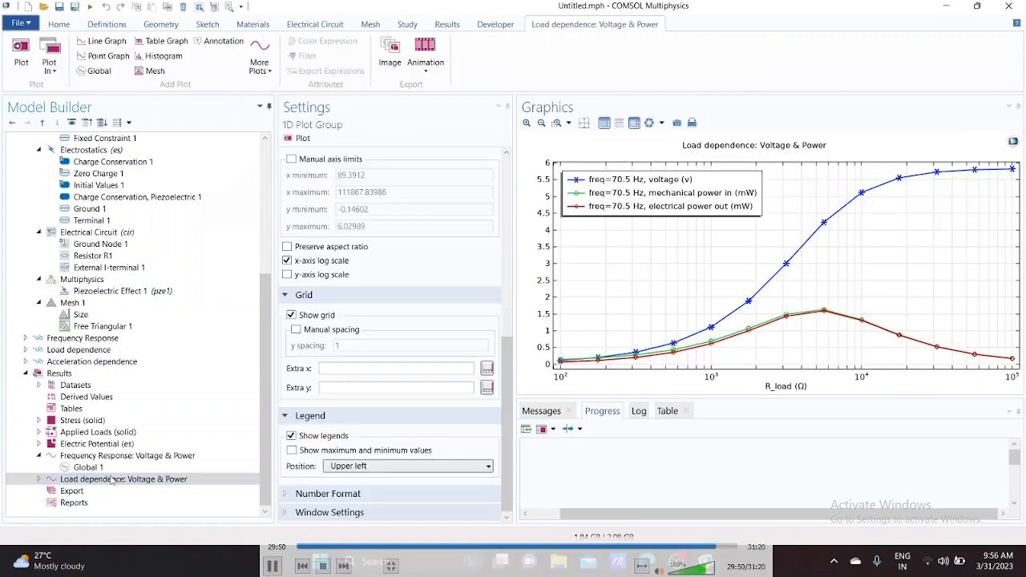
{"action": "right_click", "coordinate": [114, 481]}
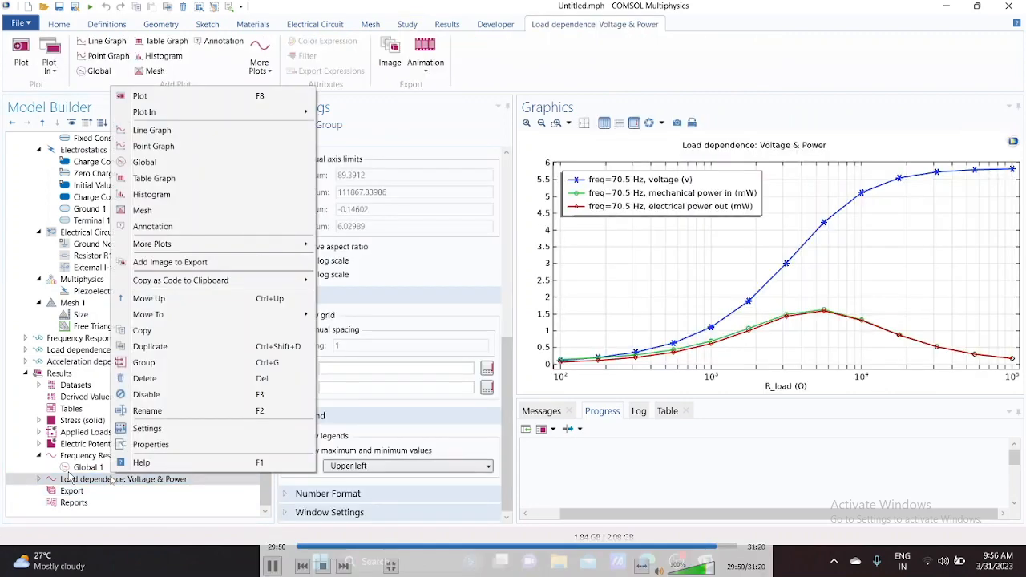
{"action": "left_click", "coordinate": [160, 351]}
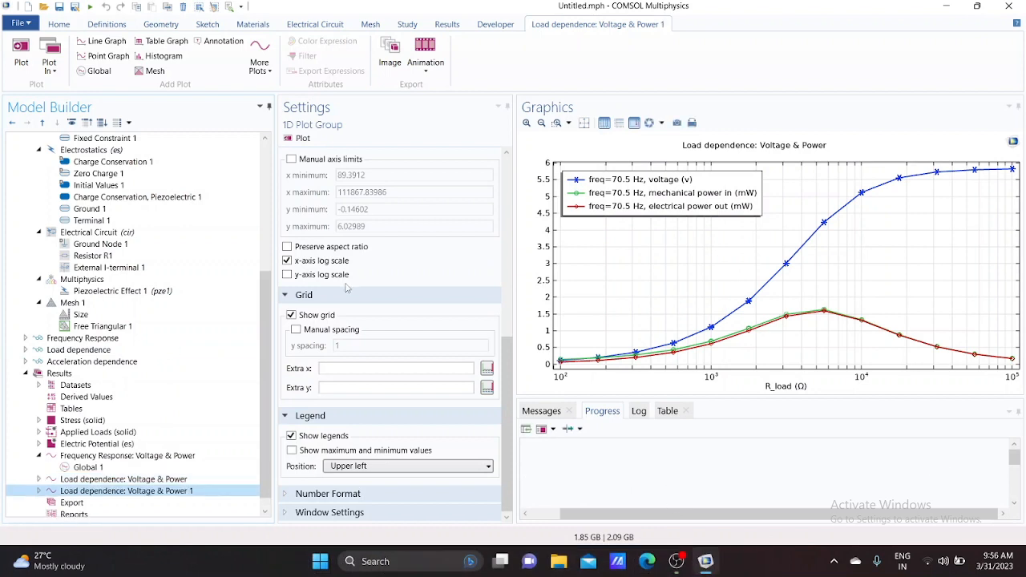
{"action": "scroll", "coordinate": [347, 286], "scroll_direction": "up", "scroll_amount": 5}
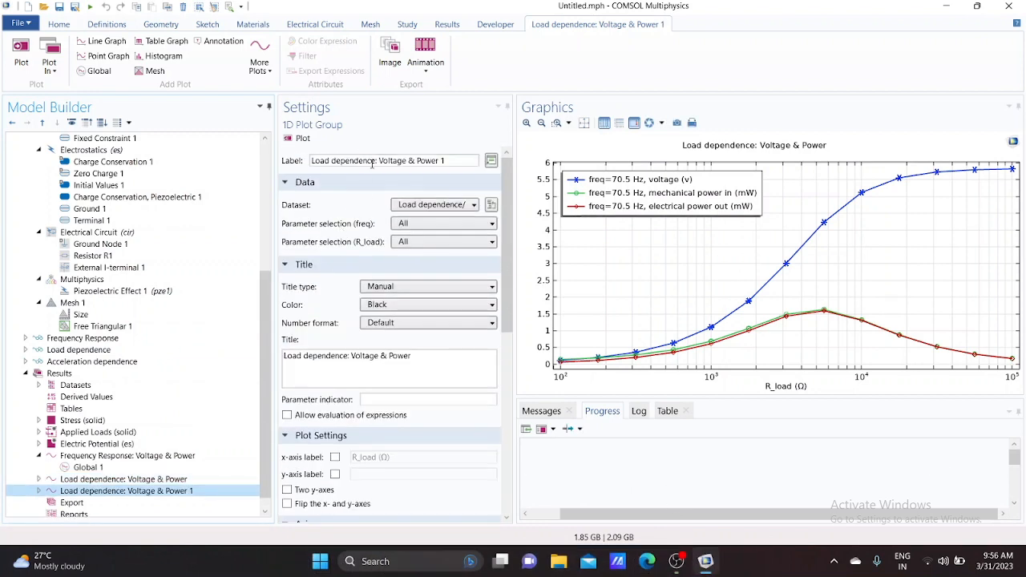
{"action": "left_click", "coordinate": [374, 161]}
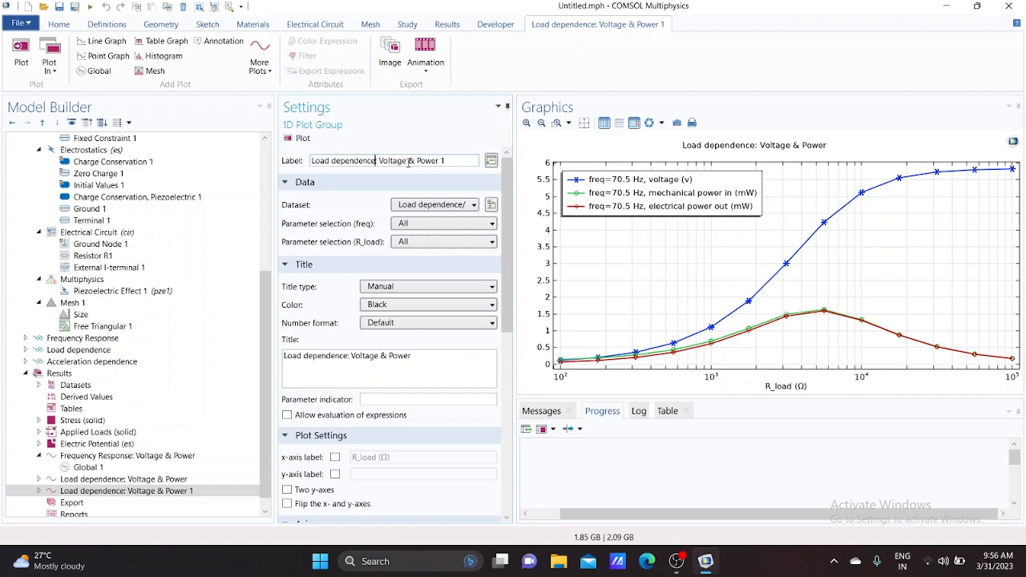
{"action": "key", "text": "shift+Left"}
{"action": "key", "text": "shift+Left"}
{"action": "key", "text": "shift+Left"}
{"action": "key", "text": "shift+Left"}
{"action": "key", "text": "shift+Left"}
{"action": "key", "text": "shift+Left"}
{"action": "key", "text": "shift+Left"}
{"action": "key", "text": "shift+Left"}
{"action": "key", "text": "shift+Left"}
{"action": "key", "text": "shift+Left"}
{"action": "key", "text": "shift+Left"}
{"action": "key", "text": "shift+Left"}
{"action": "key", "text": "shift+Left"}
{"action": "key", "text": "shift+Left"}
{"action": "key", "text": "shift+Left"}
{"action": "key", "text": "ctrl+v"}
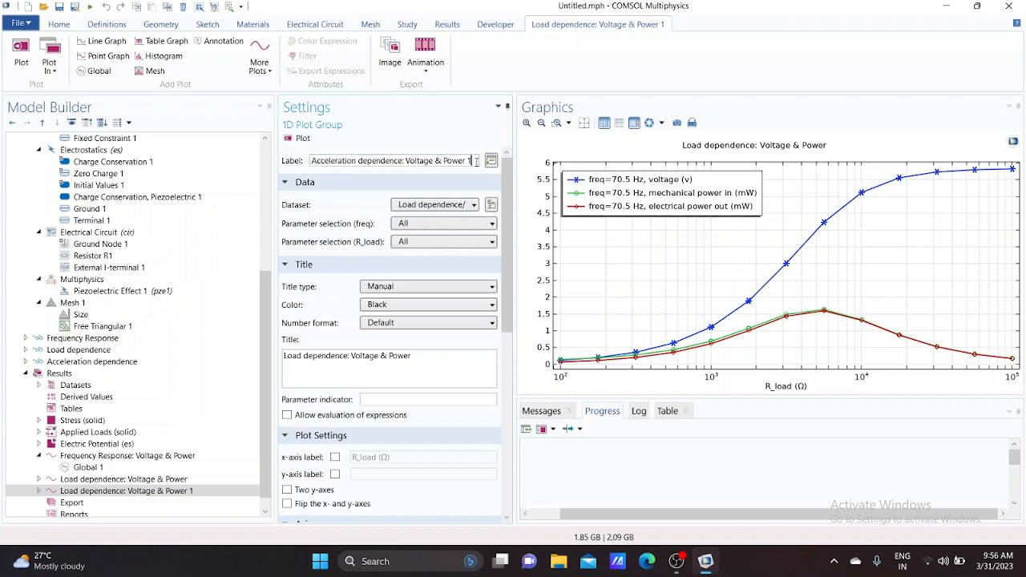
{"action": "key", "text": "ctrl+a"}
{"action": "key", "text": "ctrl+c"}
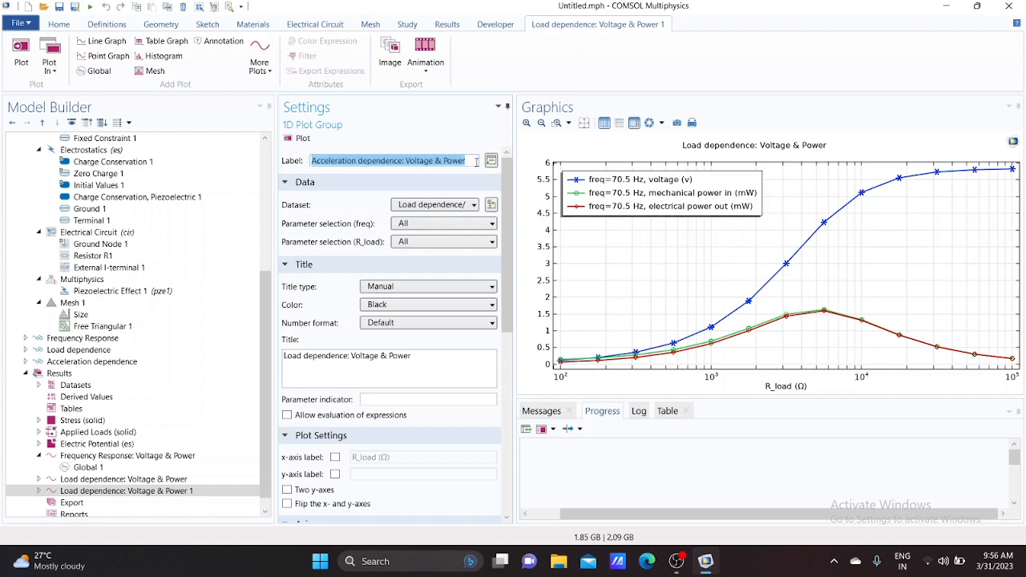
Set the copied plot's title to Acceleration dependence: Voltage & Power and its dataset to Acceleration dependence/Solution 3
{"action": "left_click", "coordinate": [425, 362]}
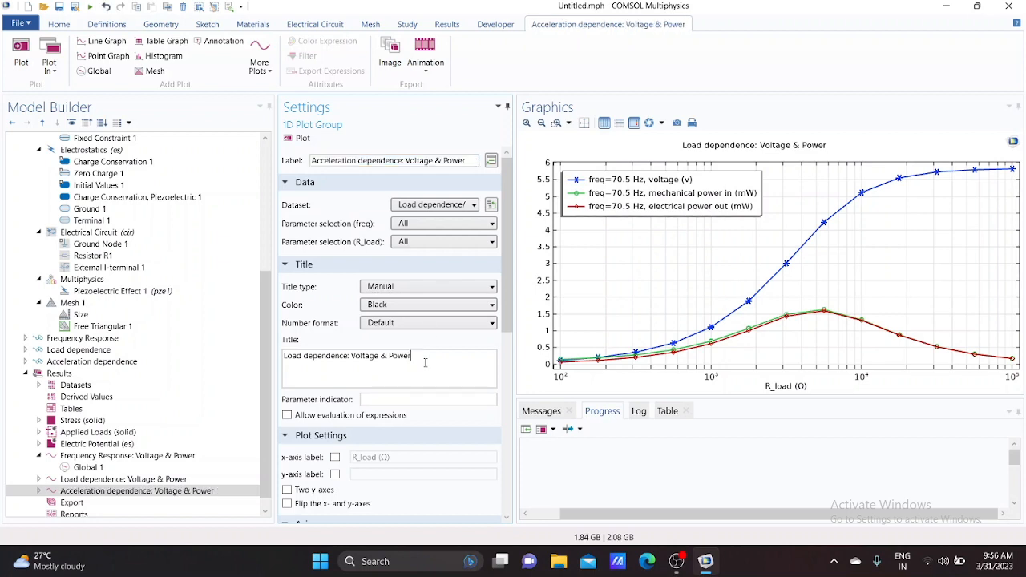
{"action": "key", "text": "ctrl+a"}
{"action": "key", "text": "ctrl+v"}
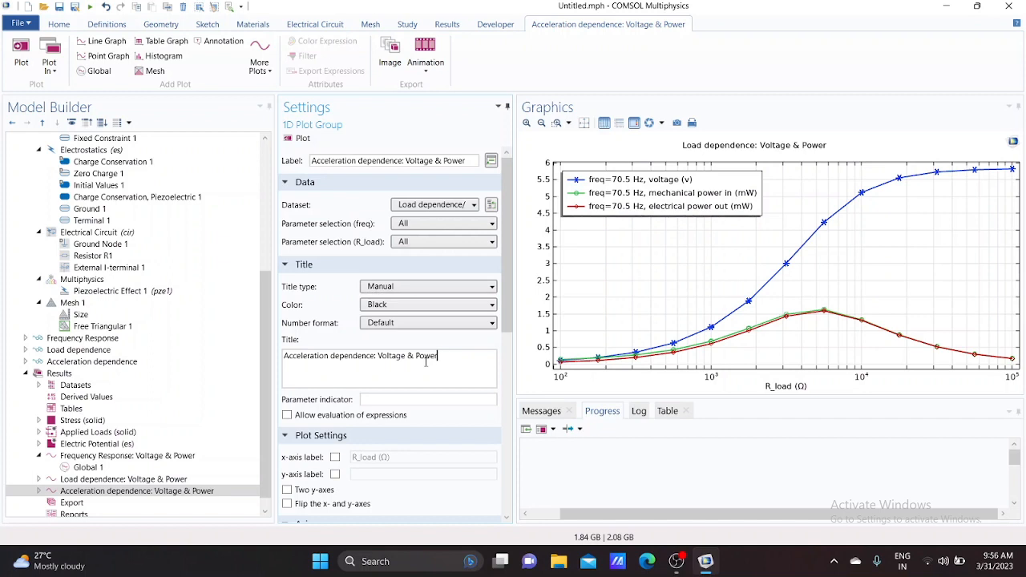
{"action": "left_click", "coordinate": [455, 206]}
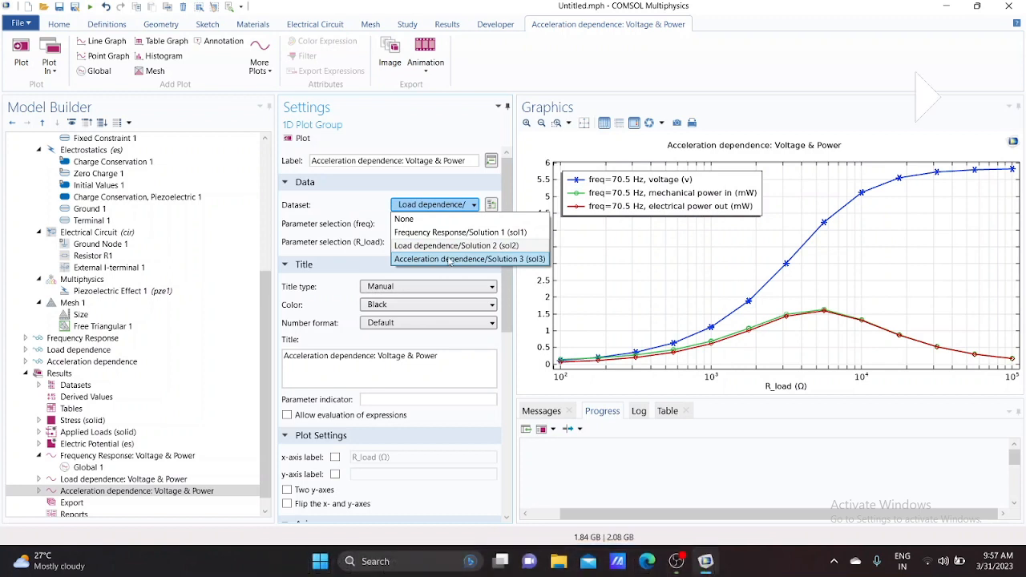
{"action": "left_click", "coordinate": [450, 259]}
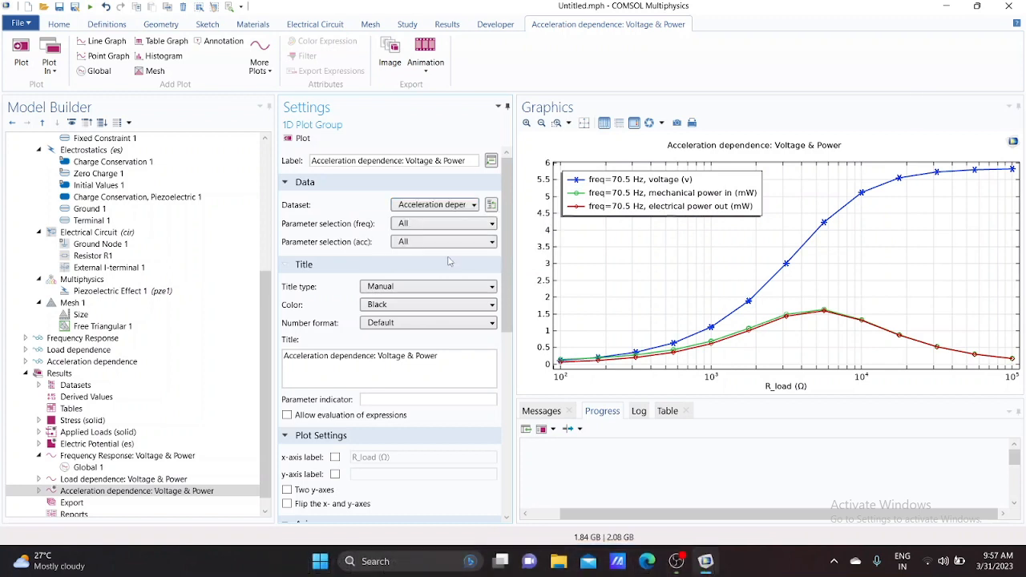
Enable a custom x-axis label and set it to acceleration (g)
{"action": "scroll", "coordinate": [447, 302], "scroll_direction": "down", "scroll_amount": 2}
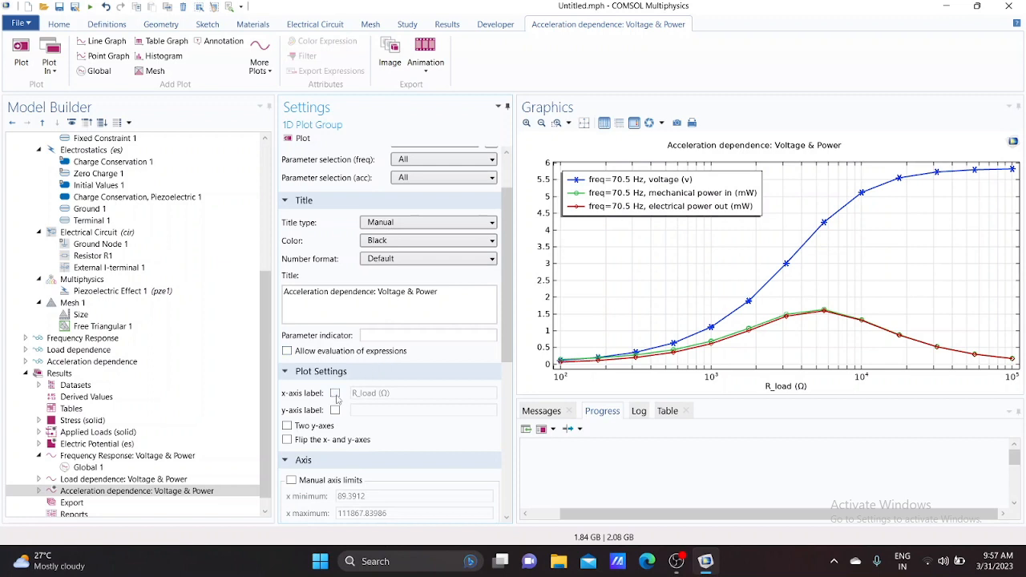
{"action": "left_click", "coordinate": [335, 394]}
{"action": "left_click_drag", "start_coordinate": [389, 393], "coordinate": [352, 393]}
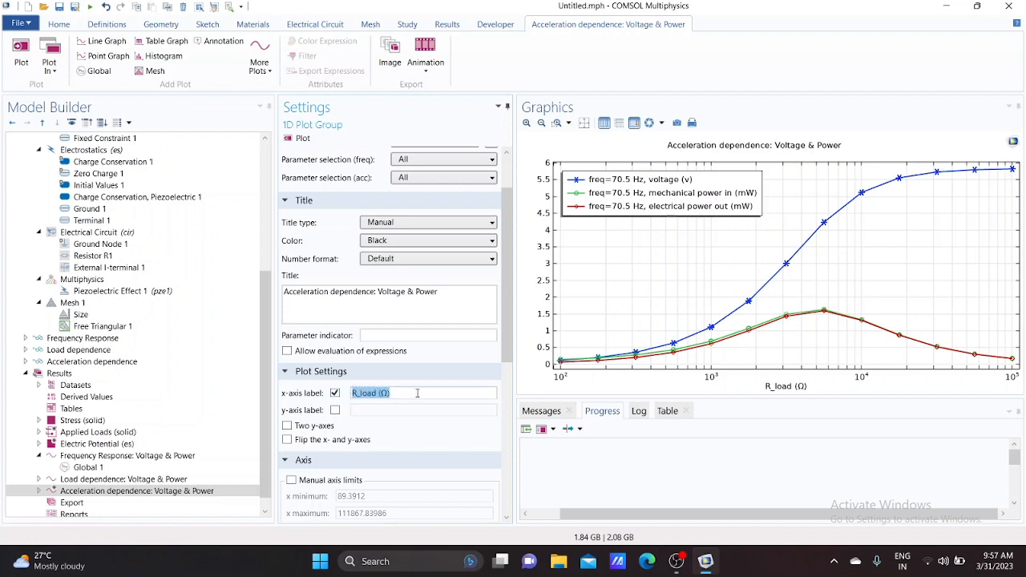
{"action": "type", "text": "acceleration (g"}
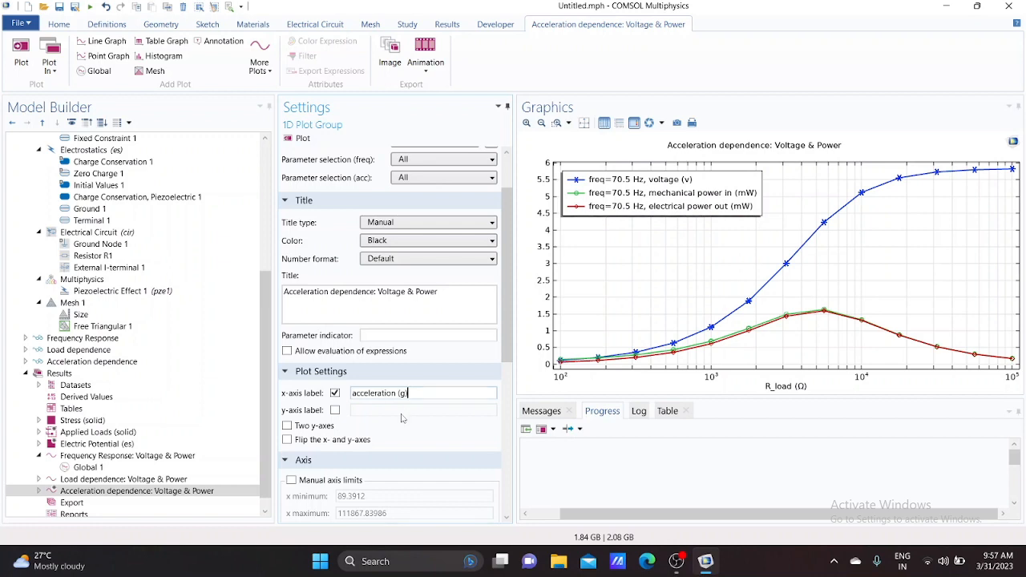
Turn off the x-axis log scale for the Acceleration dependence: Voltage & Power plot
{"action": "scroll", "coordinate": [402, 418], "scroll_direction": "down", "scroll_amount": 2}
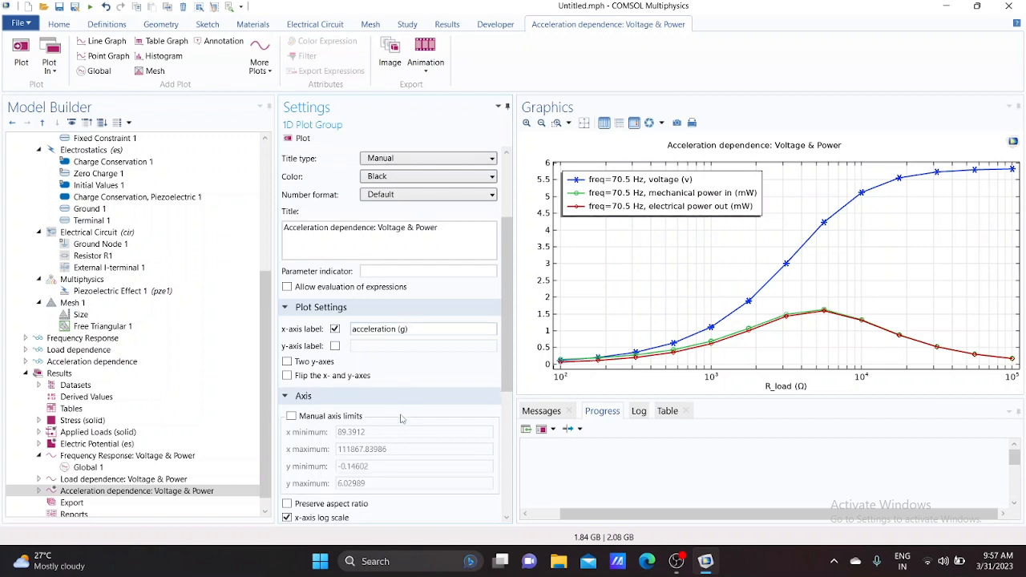
{"action": "scroll", "coordinate": [402, 417], "scroll_direction": "down", "scroll_amount": 1}
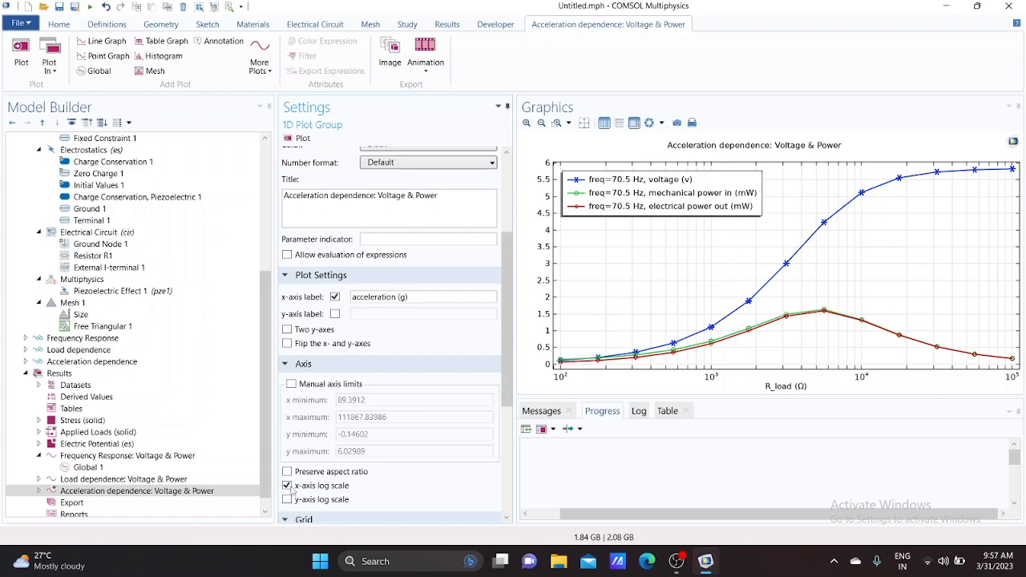
{"action": "left_click", "coordinate": [287, 486]}
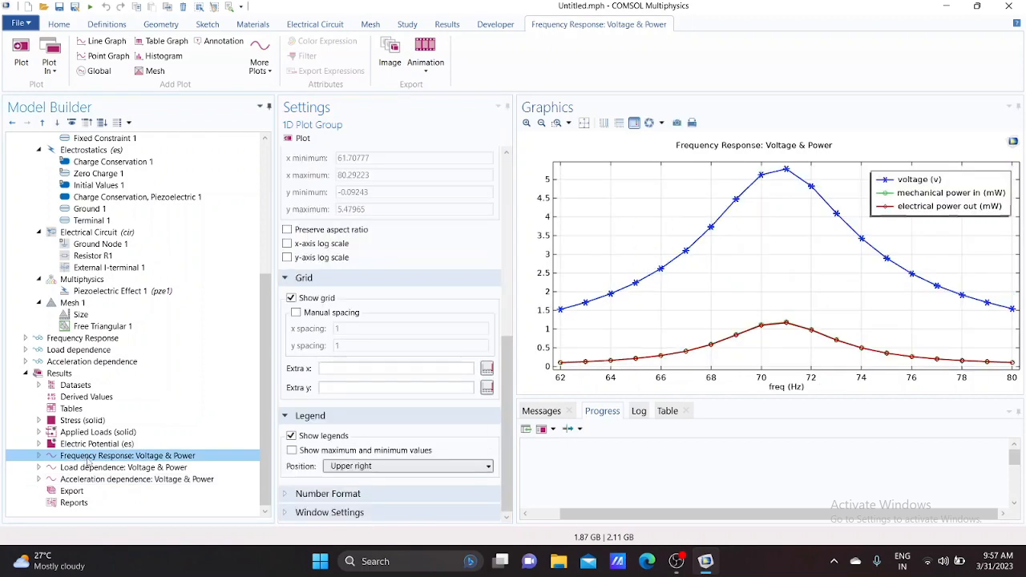
Review the Load dependence and Acceleration dependence voltage and power plots
{"action": "left_click", "coordinate": [93, 471]}
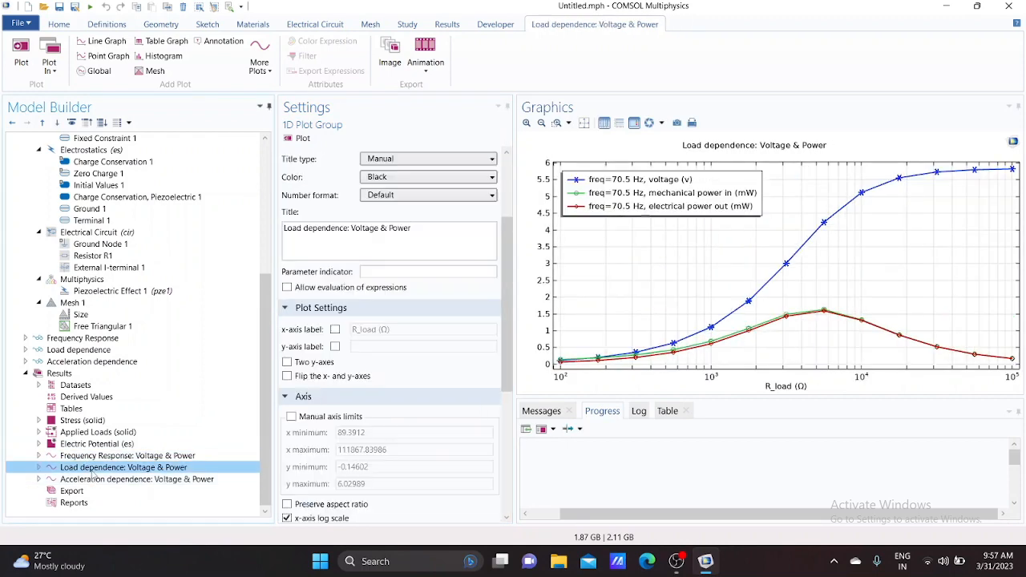
{"action": "left_click", "coordinate": [96, 480]}
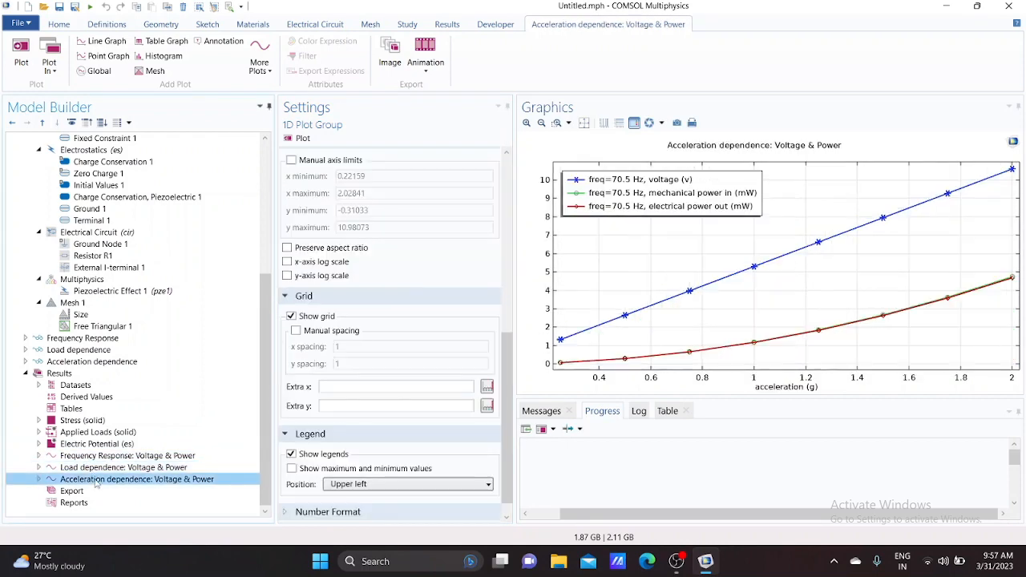
{"action": "left_click", "coordinate": [676, 561]}
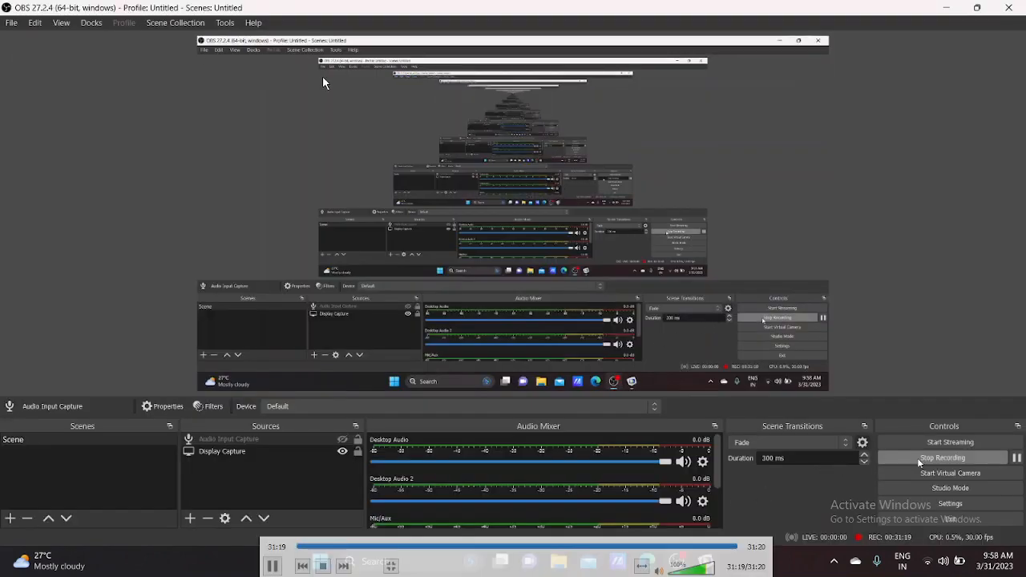